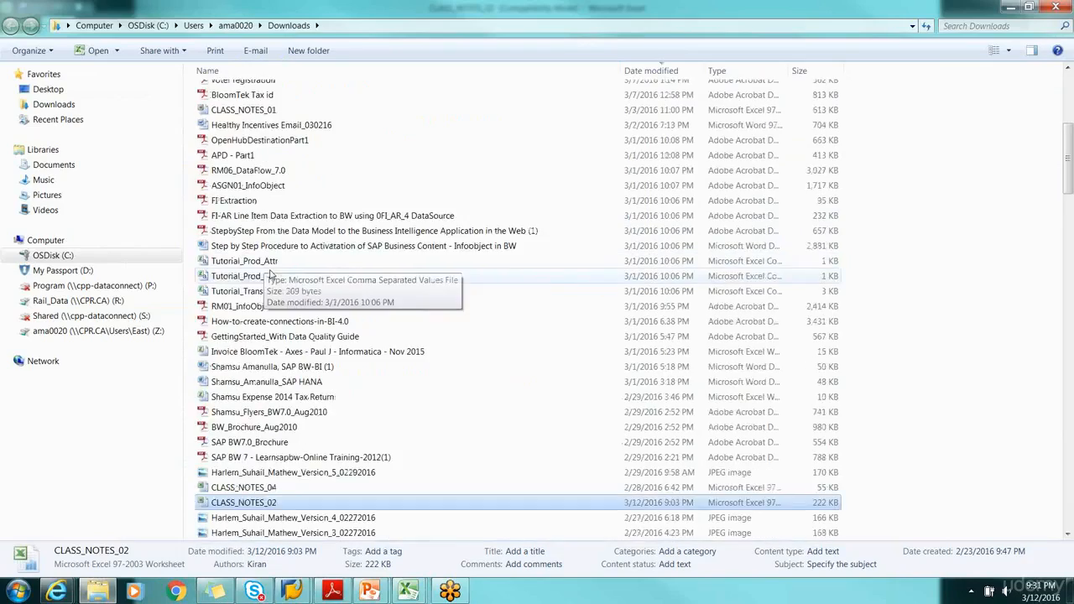
# Look through the Downloads folder for the class notes workbooks, then return to the open workbook
pyautogui.scroll(-4, 269, 302)
pyautogui.scroll(-4, 283, 327)
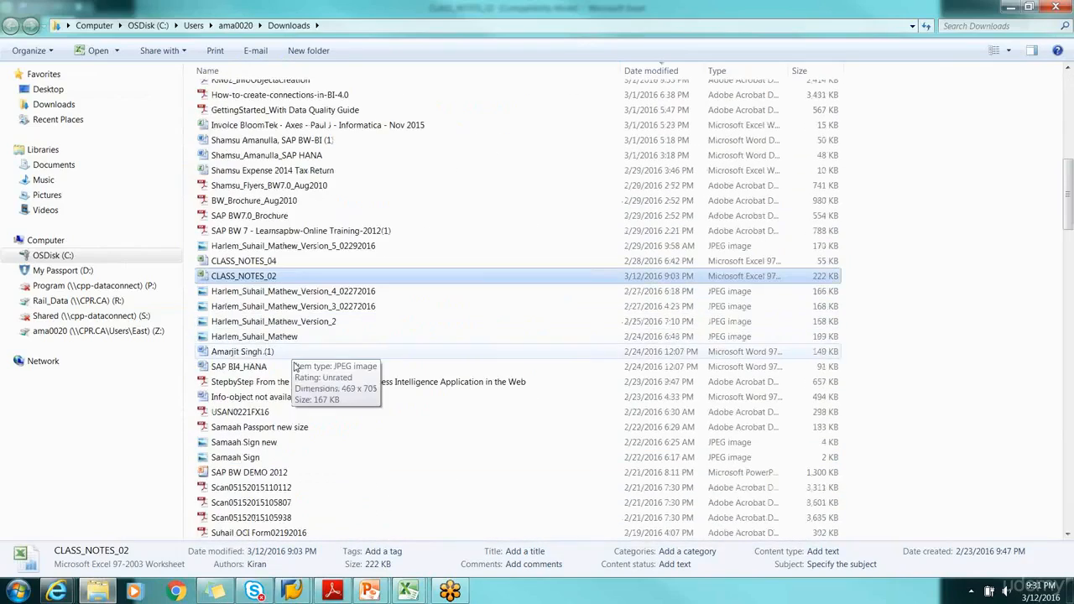
pyautogui.scroll(-6, 272, 351)
pyautogui.scroll(-10, 276, 369)
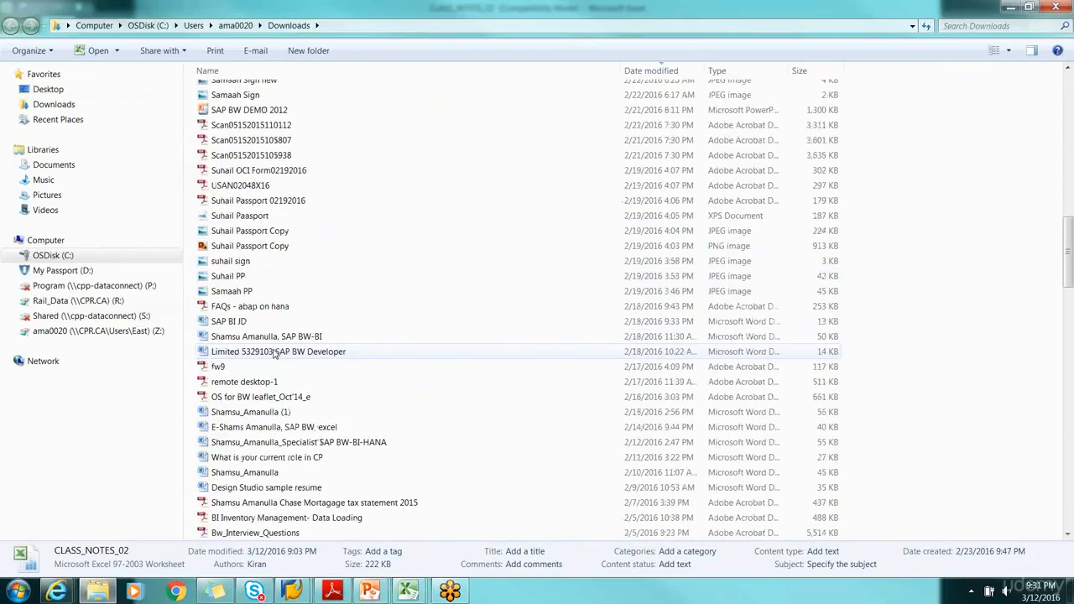
pyautogui.scroll(-10, 319, 428)
pyautogui.scroll(-6, 328, 443)
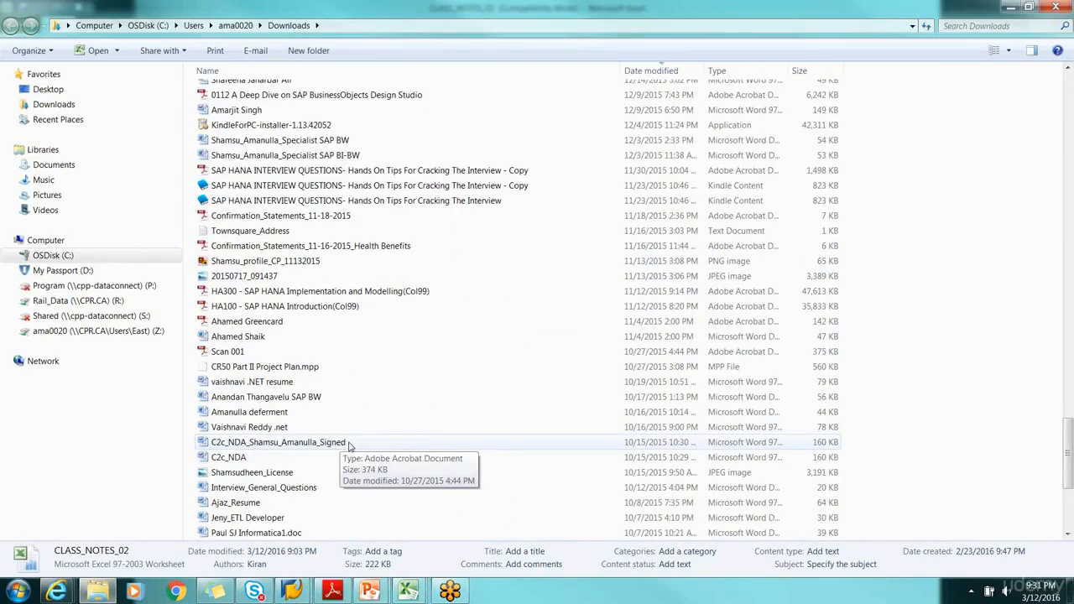
pyautogui.click(1010, 7)
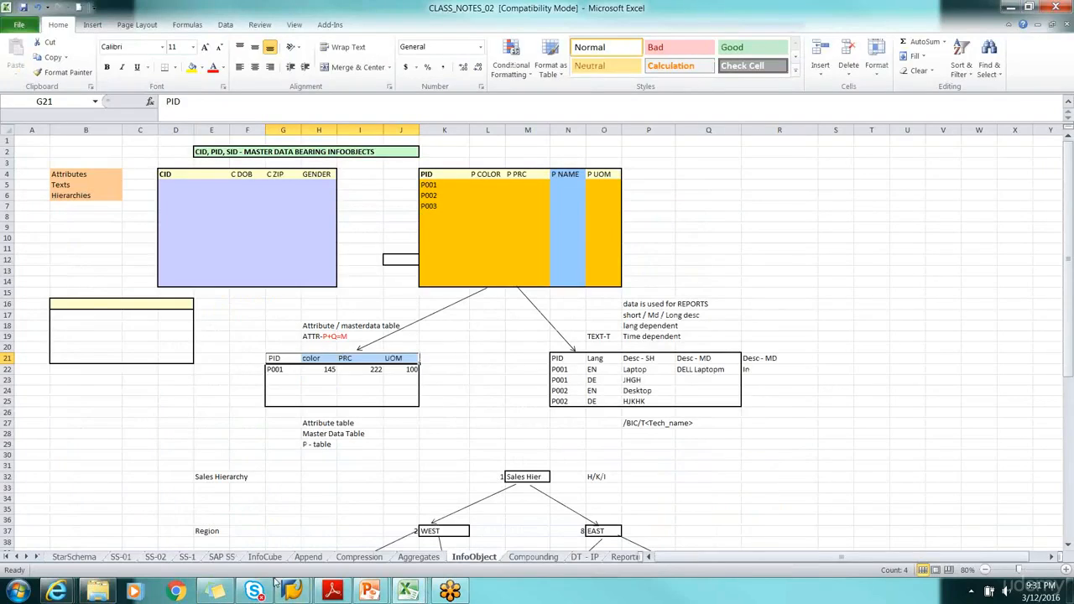
# Open the CLASS_NOTES_01 workbook from the recently used workbooks
pyautogui.click(18, 25)
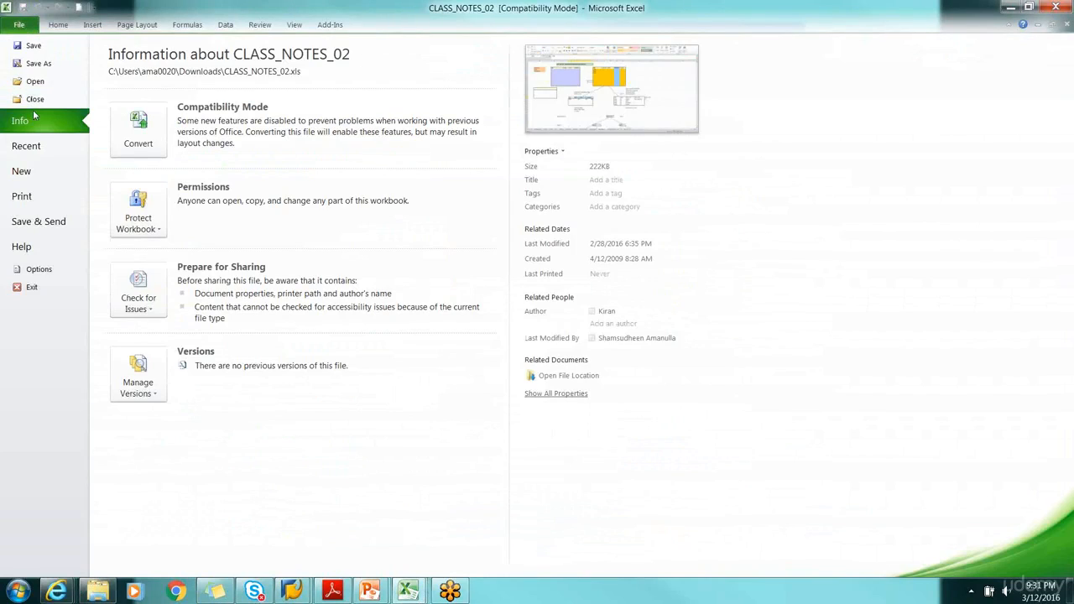
pyautogui.click(21, 146)
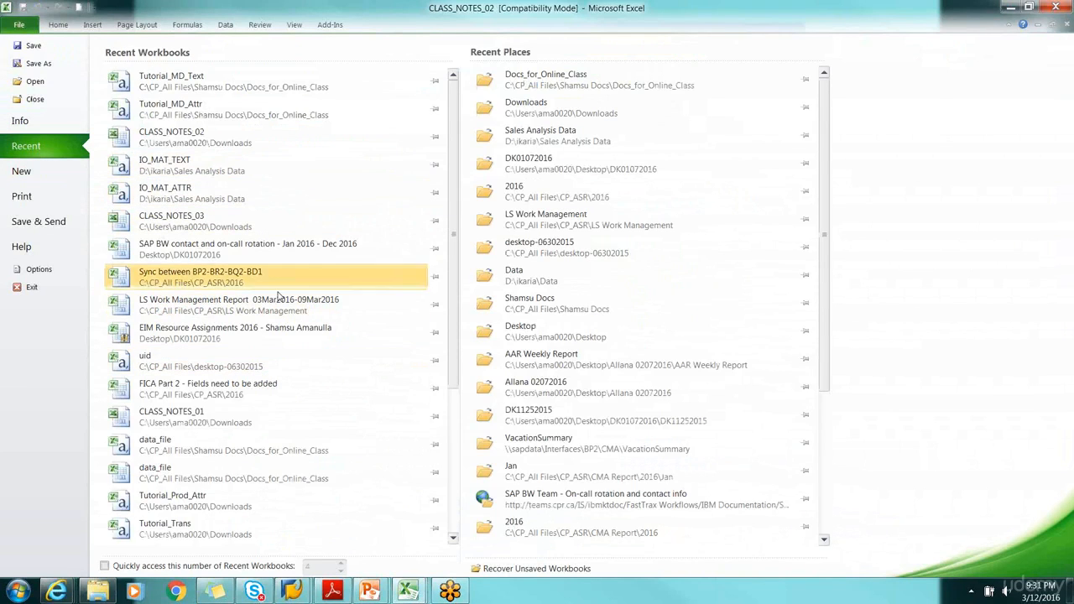
pyautogui.scroll(-2, 275, 316)
pyautogui.scroll(-3, 275, 316)
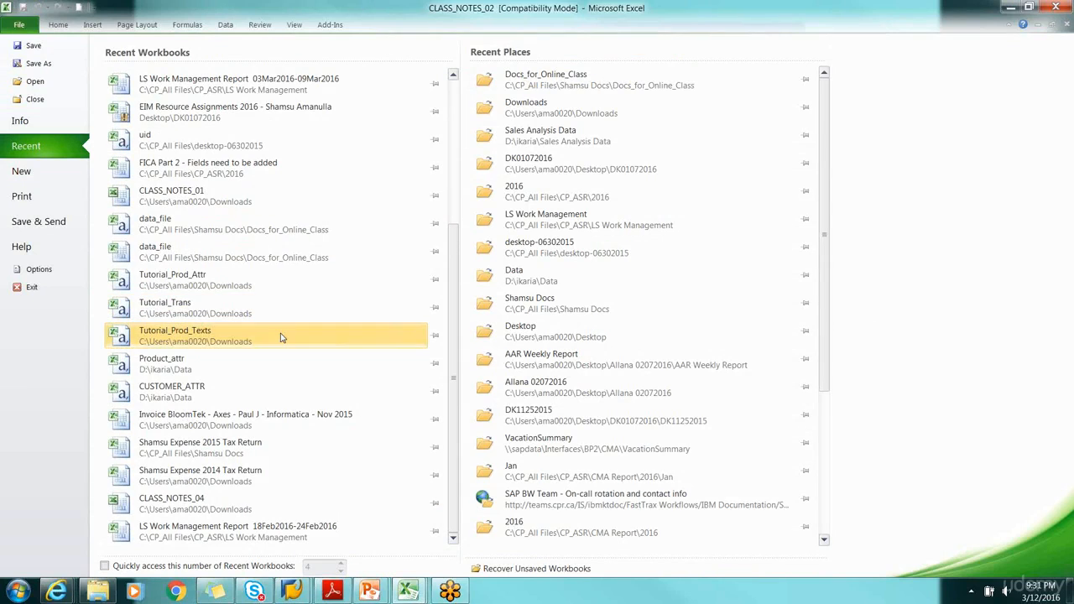
pyautogui.click(197, 201)
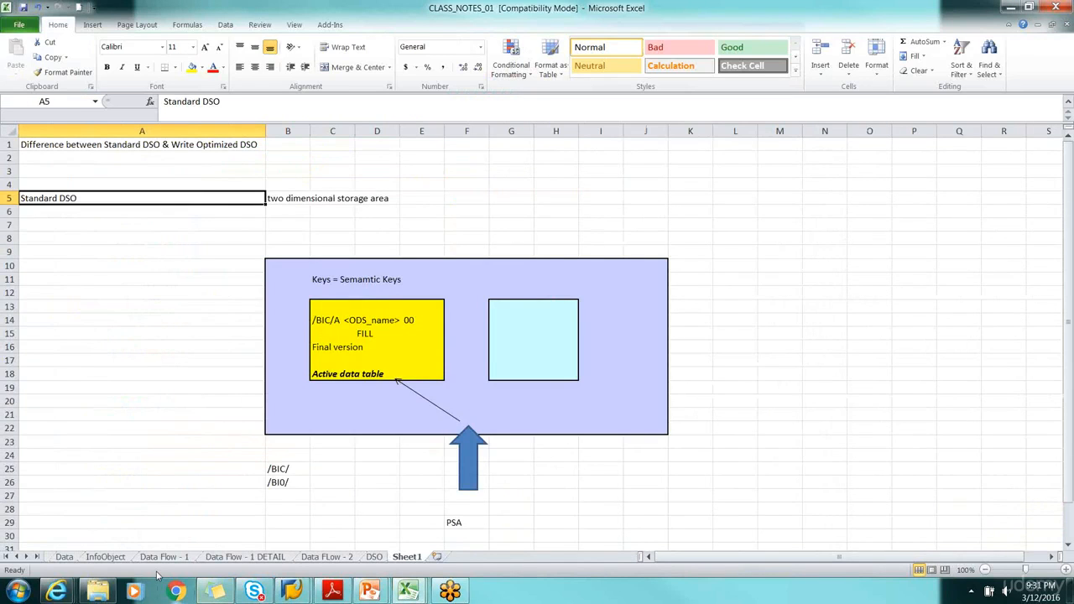
# Show the start of the InfoObject sheet in CLASS_NOTES_01
pyautogui.click(84, 547)
pyautogui.click(106, 556)
pyautogui.scroll(10, 606, 400)
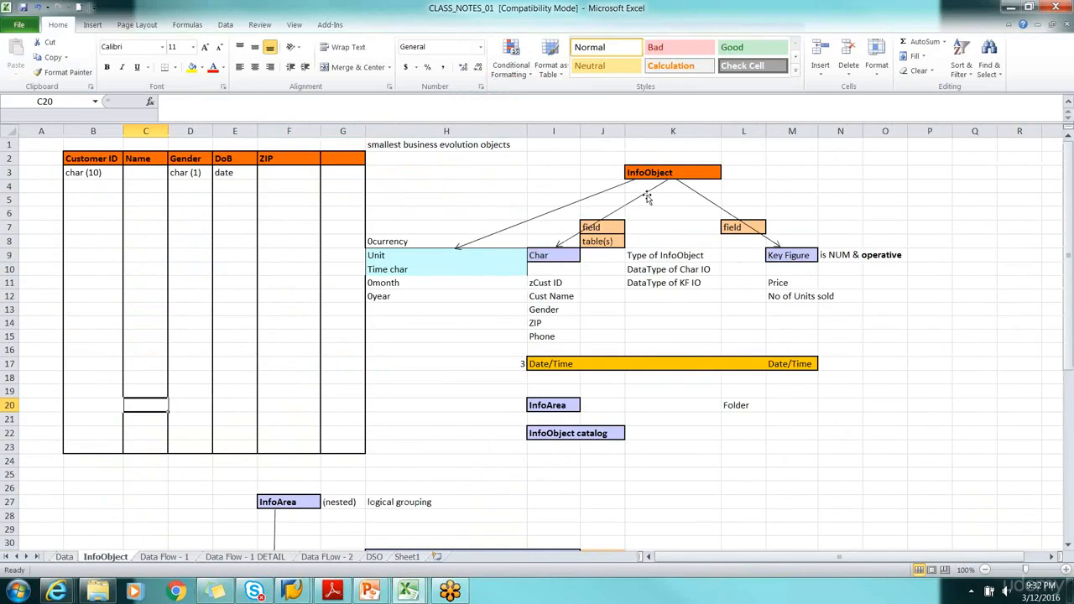
# Examine the InfoObject node with its field and table(s) cells above Char, and the data type under Customer ID
pyautogui.click(685, 170)
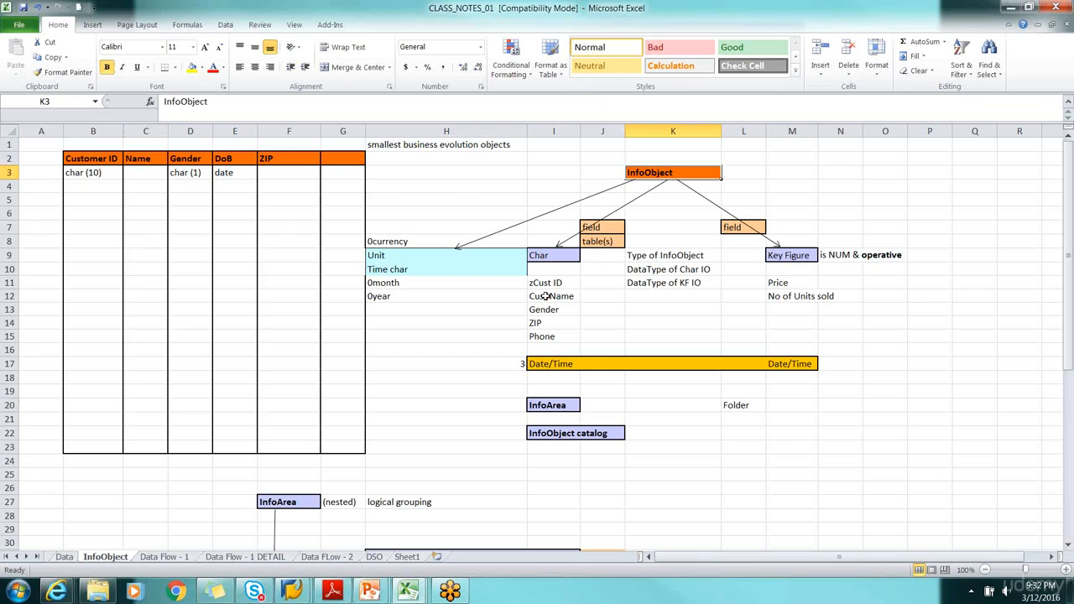
pyautogui.click(98, 173)
pyautogui.click(603, 227)
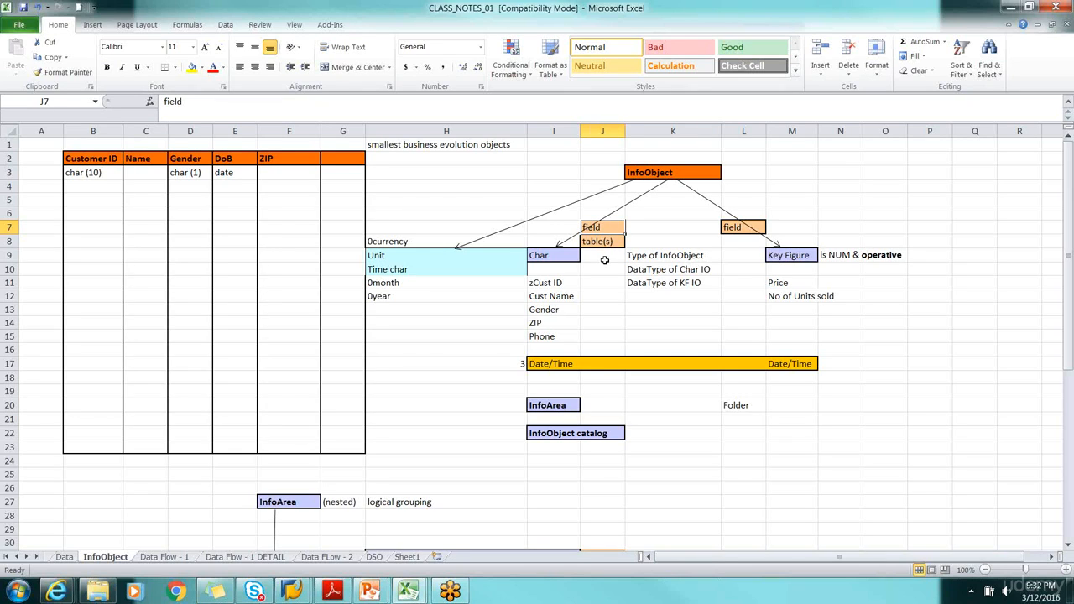
pyautogui.click(607, 247)
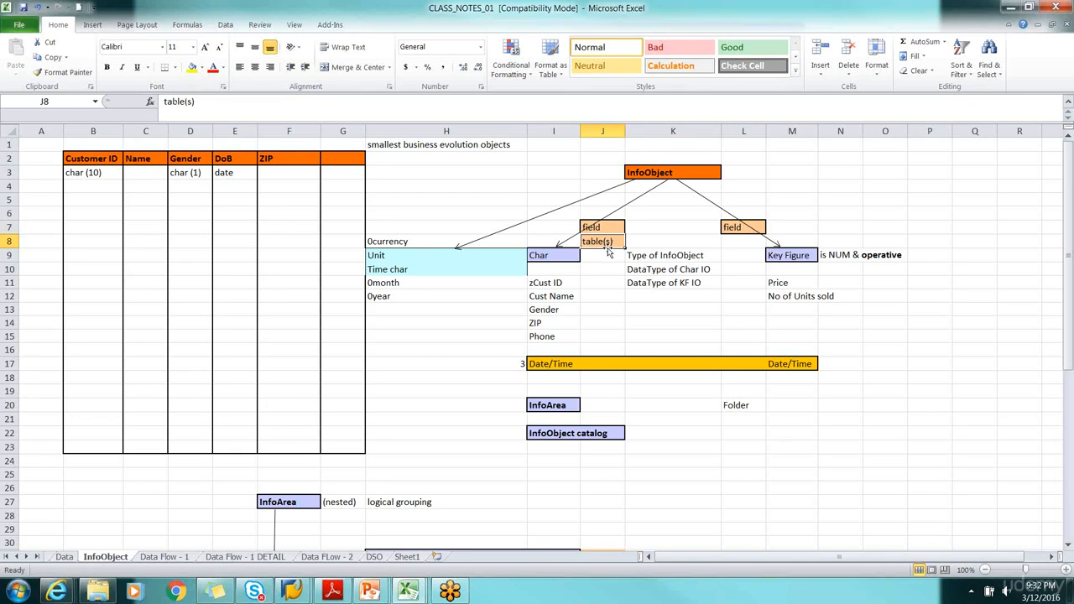
pyautogui.click(656, 177)
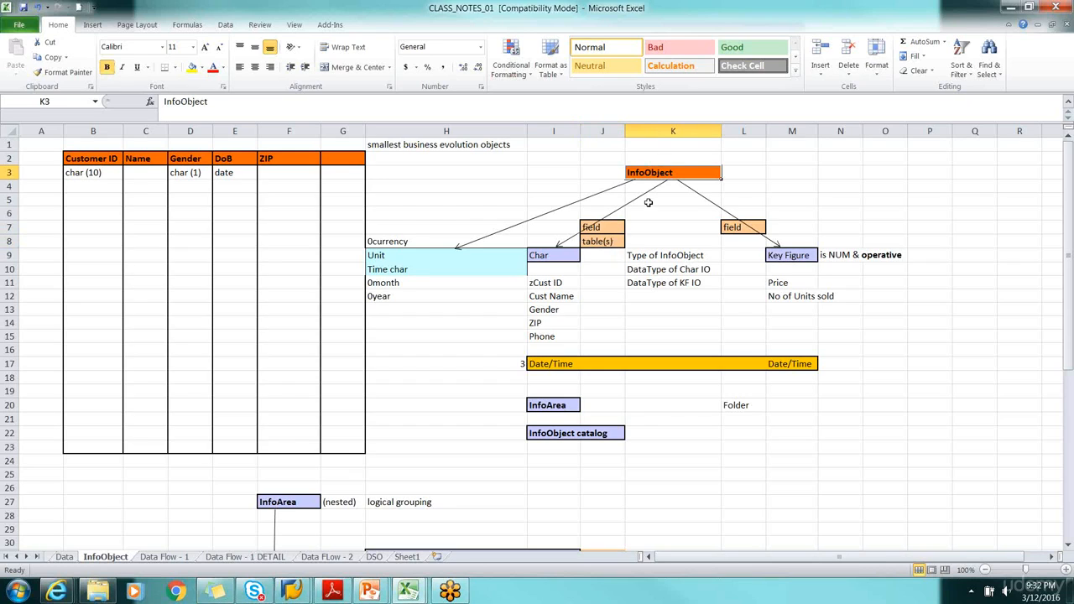
pyautogui.click(610, 234)
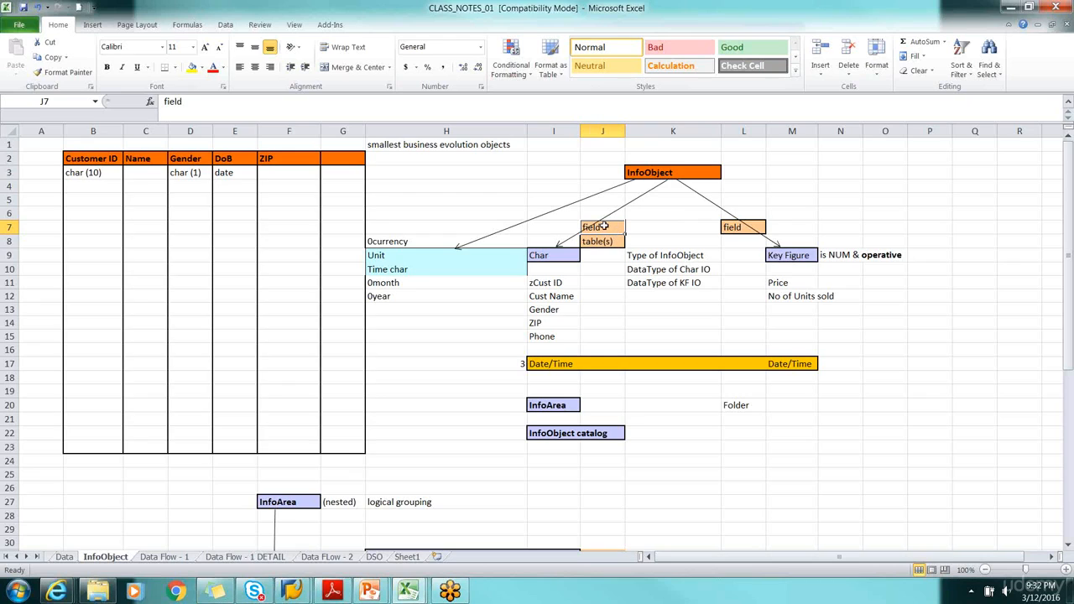
pyautogui.click(93, 173)
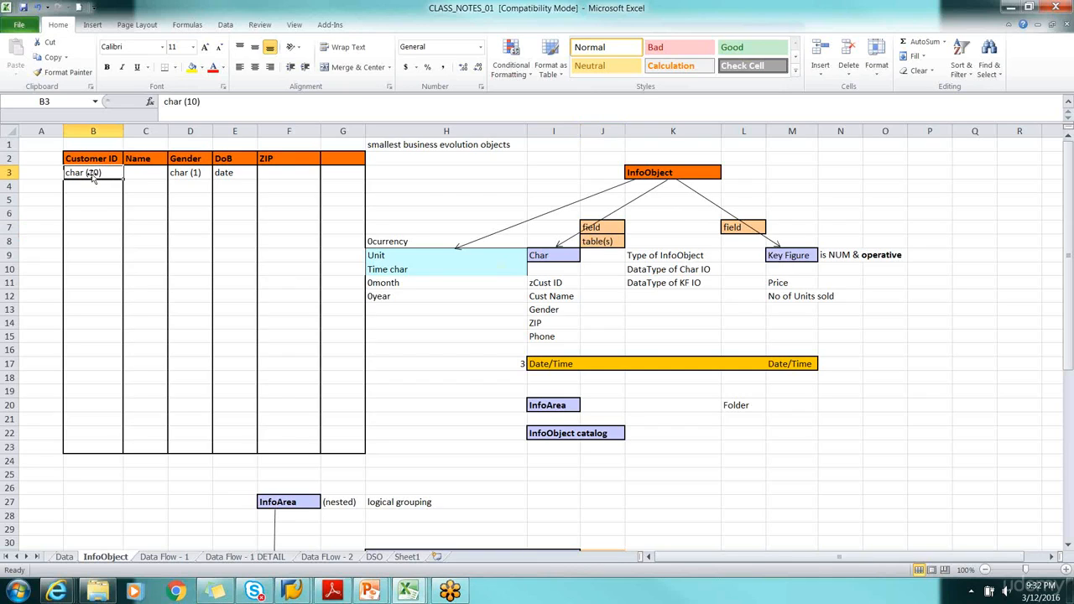
pyautogui.click(607, 242)
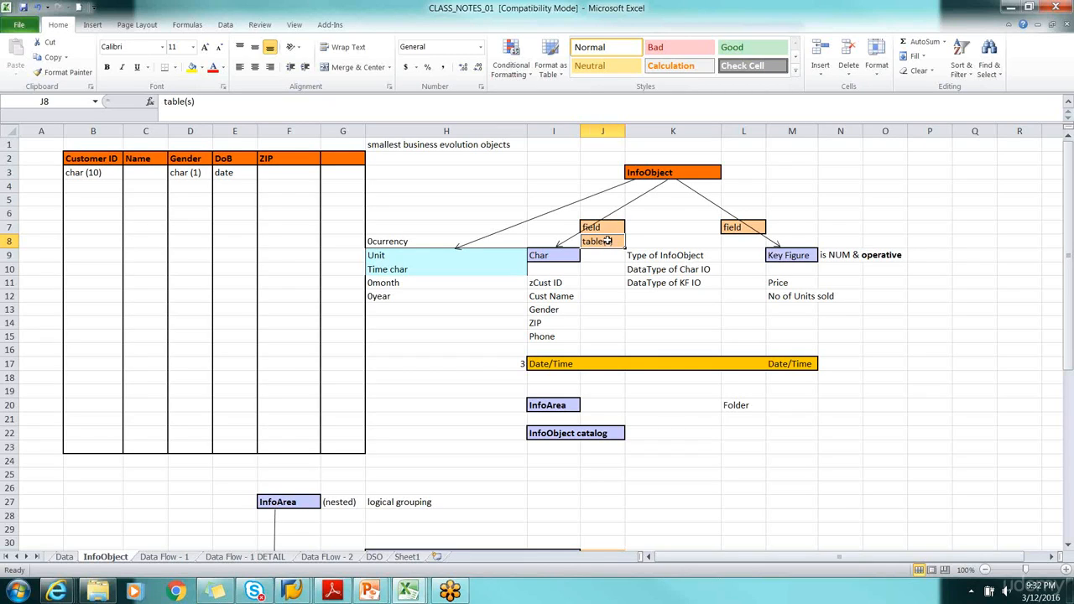
pyautogui.click(608, 228)
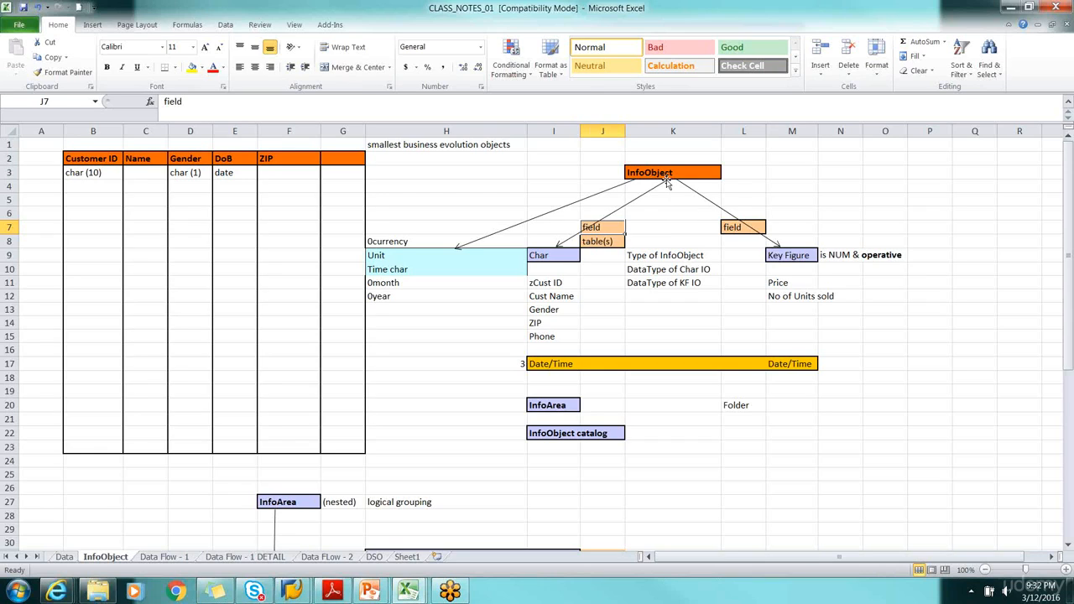
pyautogui.click(605, 242)
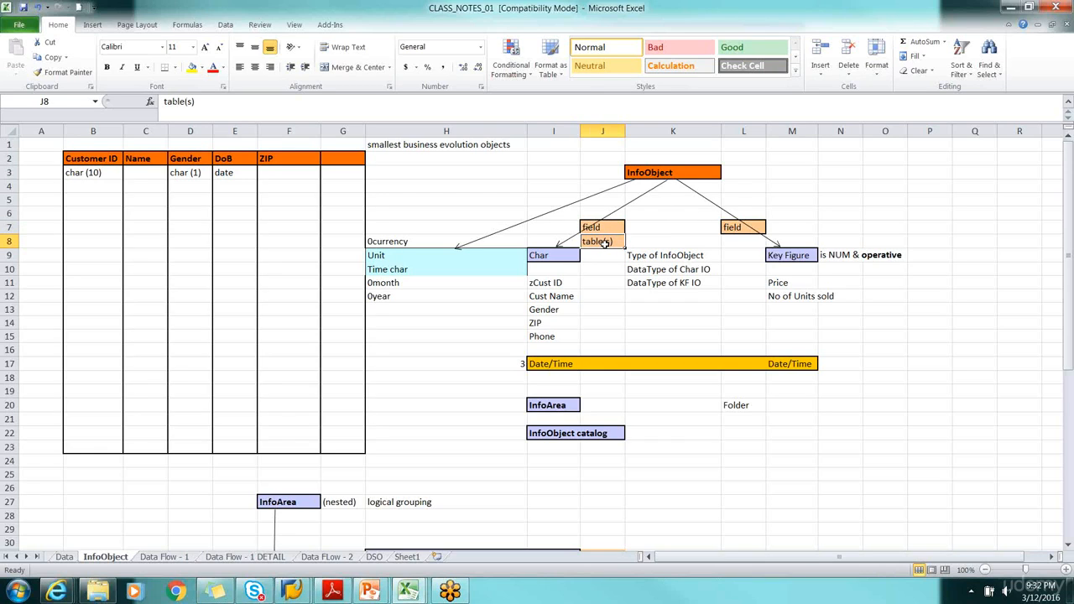
pyautogui.click(607, 226)
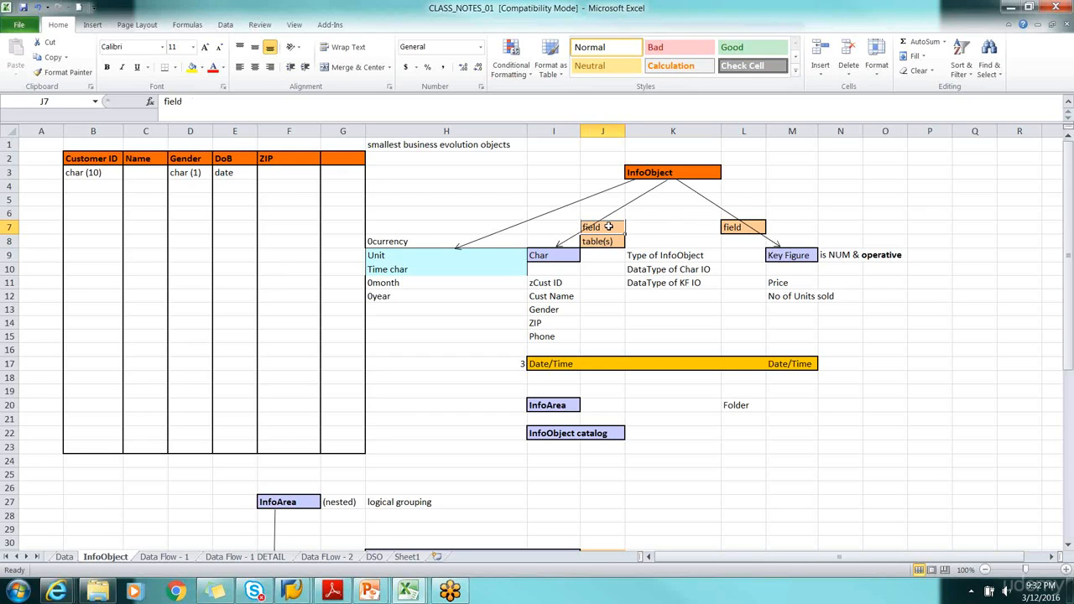
# Compare the Customer ID, Name and Gender column headers with the field and table(s) cells of the characteristic InfoObject
pyautogui.click(641, 226)
pyautogui.click(603, 228)
pyautogui.click(93, 158)
pyautogui.click(155, 156)
pyautogui.click(205, 160)
pyautogui.click(94, 159)
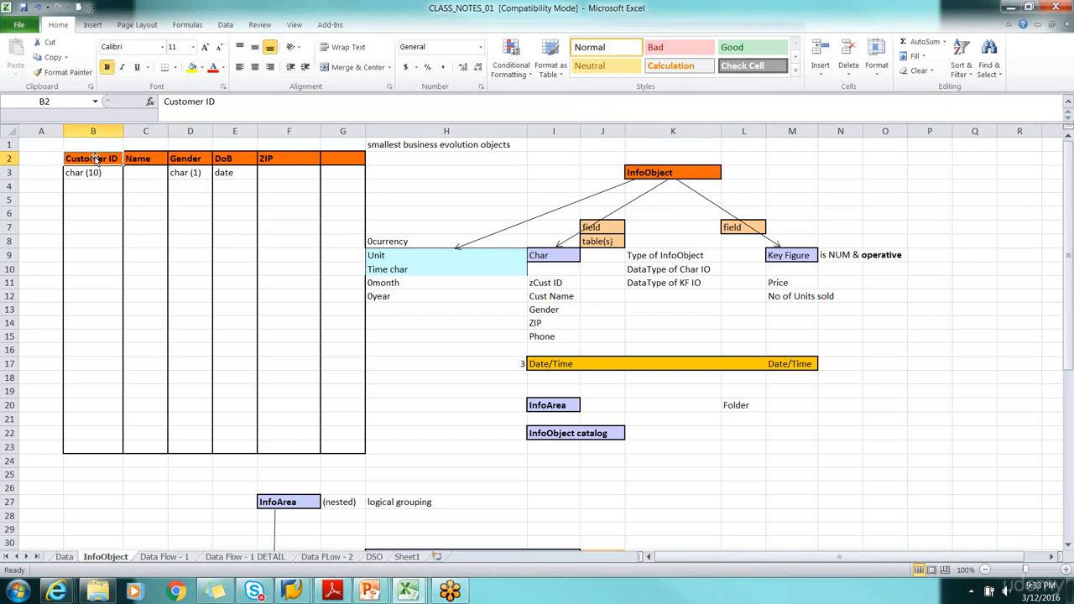
pyautogui.click(97, 173)
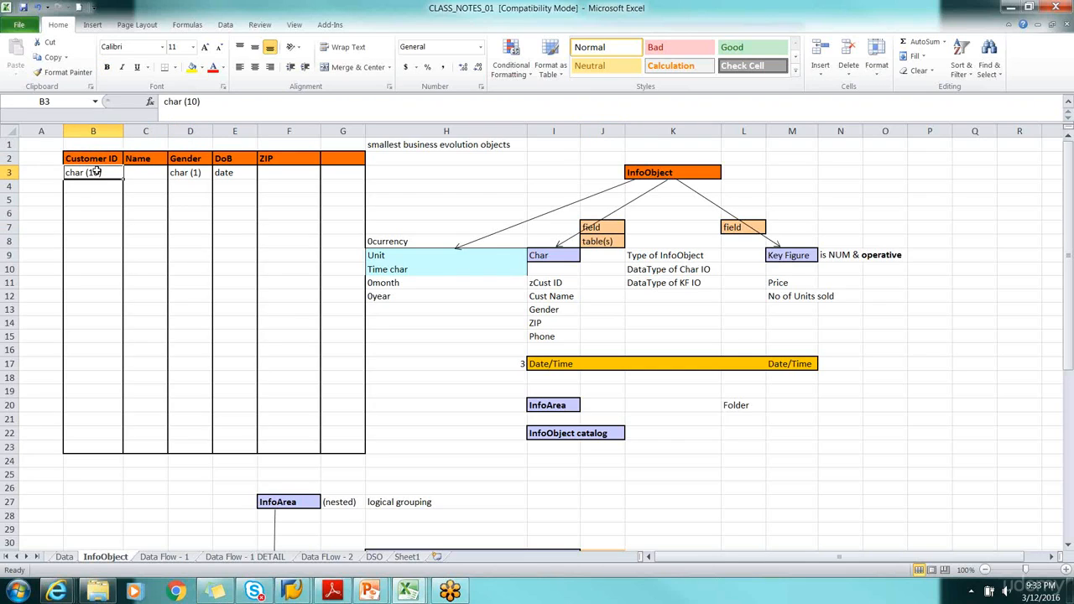
pyautogui.click(600, 242)
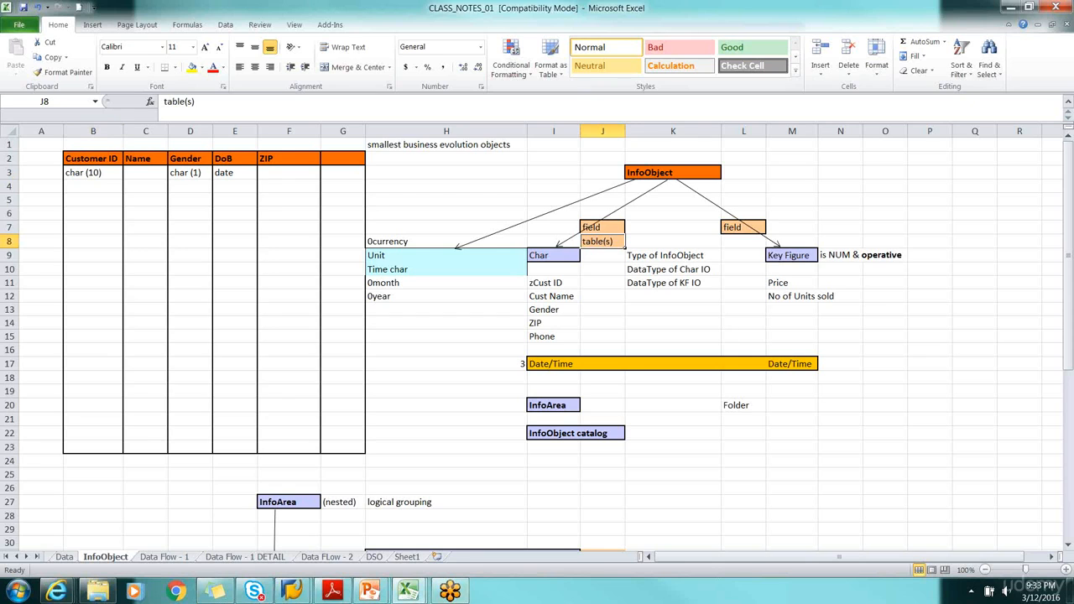
# Switch to the CLASS_NOTES_02 workbook and review the Attributes, Texts and Hierarchies entries in column B
pyautogui.moveTo(421, 595)
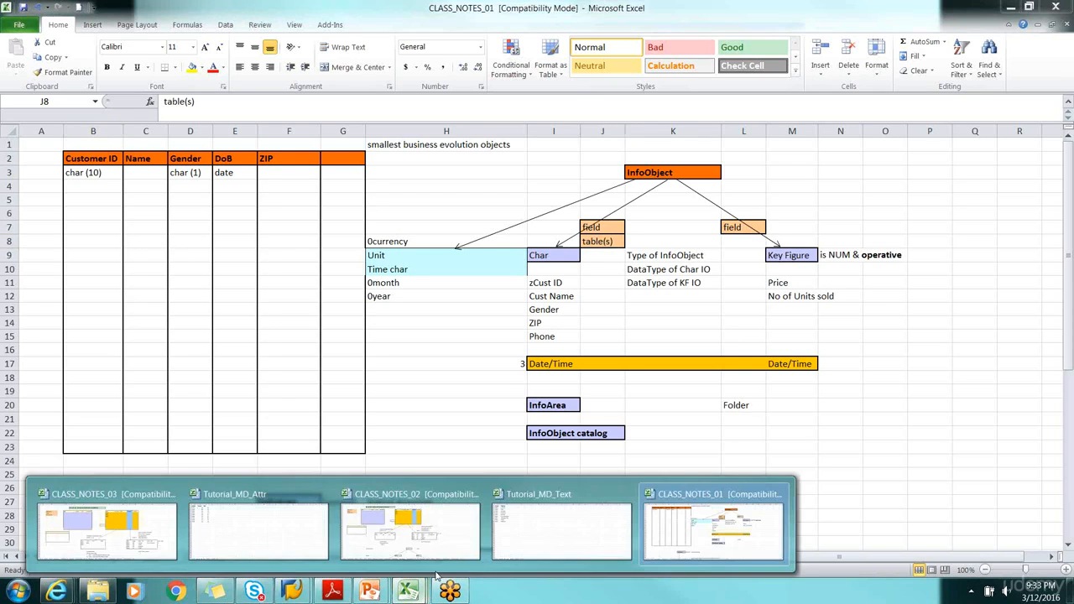
pyautogui.click(442, 544)
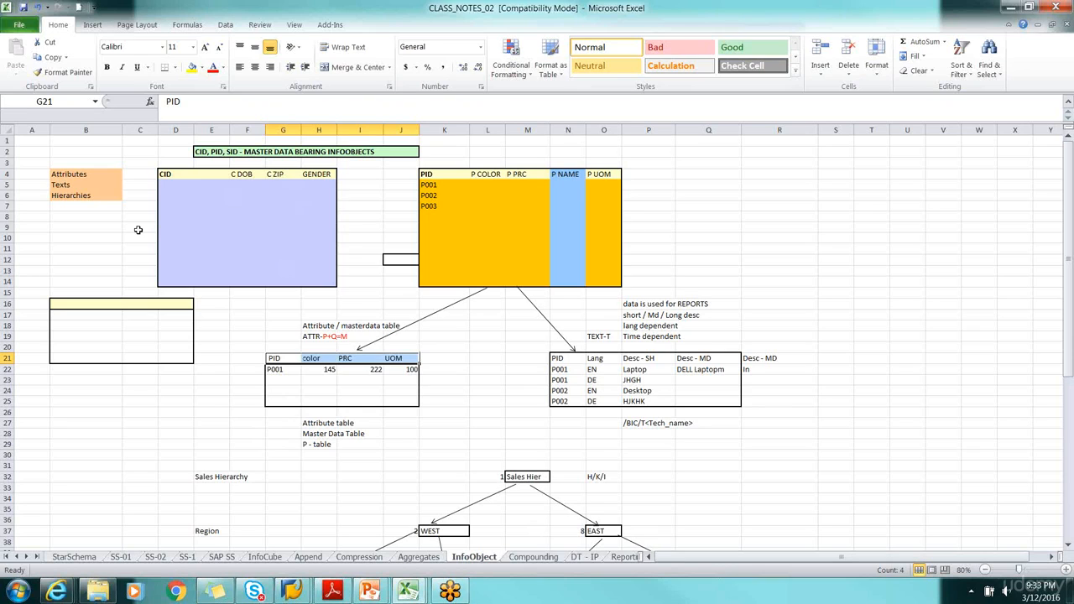
pyautogui.click(79, 175)
pyautogui.click(72, 185)
pyautogui.click(79, 195)
pyautogui.click(106, 249)
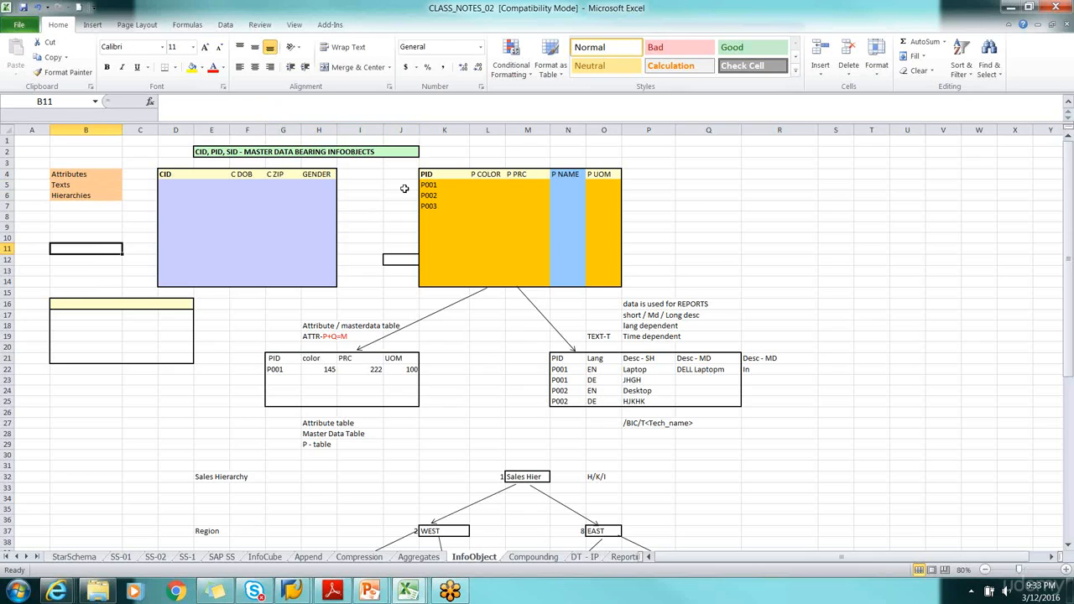
# Review the PID table's headers from PID through P COLOR, P PRC, P NAME and P UOM, along with its first rows
pyautogui.click(748, 226)
pyautogui.click(430, 172)
pyautogui.click(490, 175)
pyautogui.click(526, 175)
pyautogui.click(569, 174)
pyautogui.click(601, 174)
pyautogui.click(719, 197)
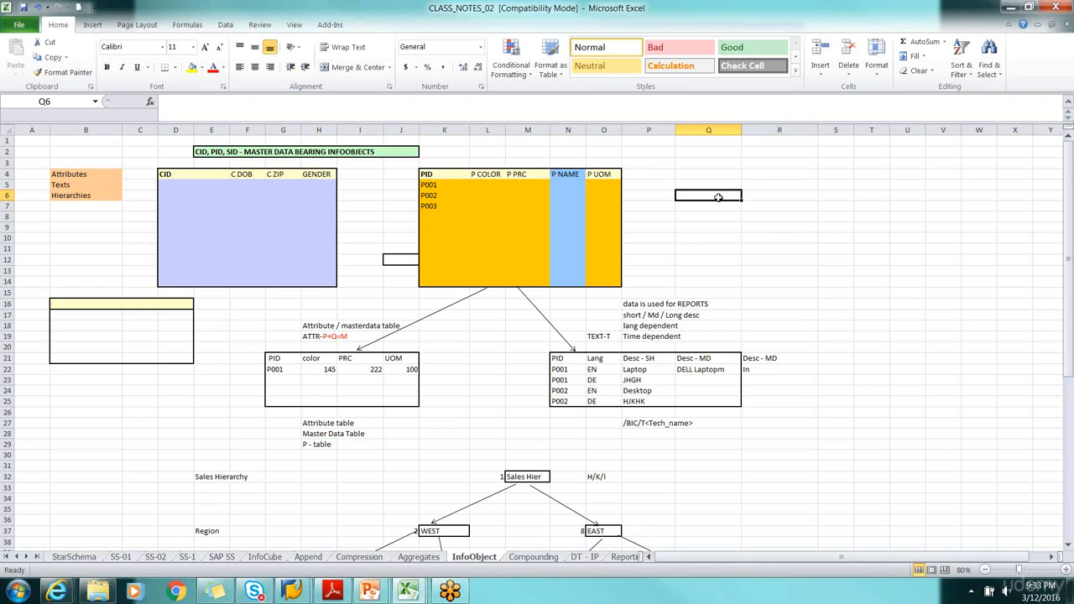
pyautogui.moveTo(407, 165); pyautogui.dragTo(648, 221)
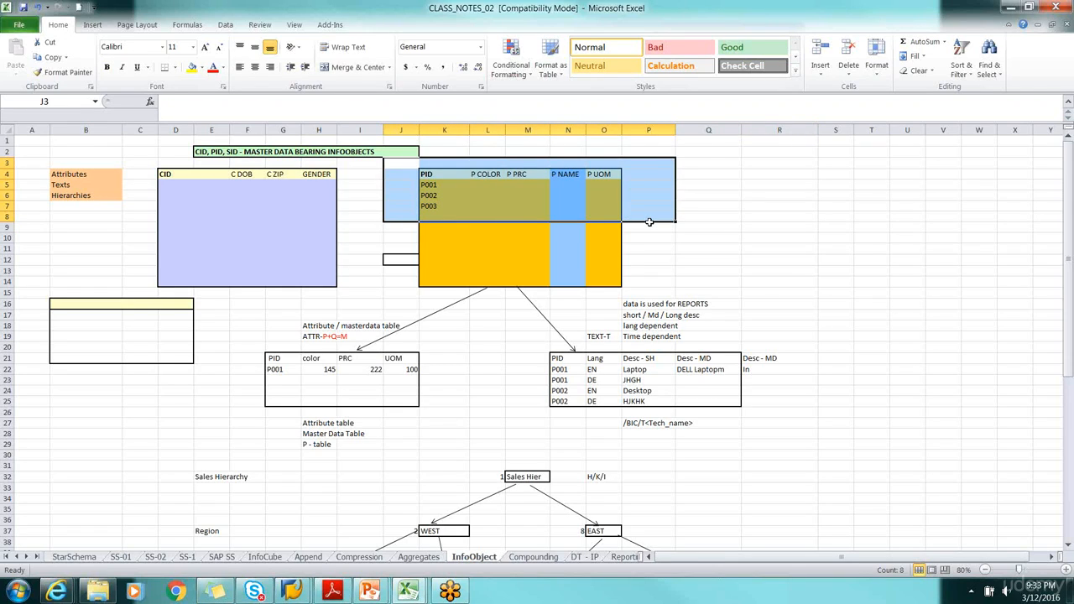
pyautogui.click(701, 238)
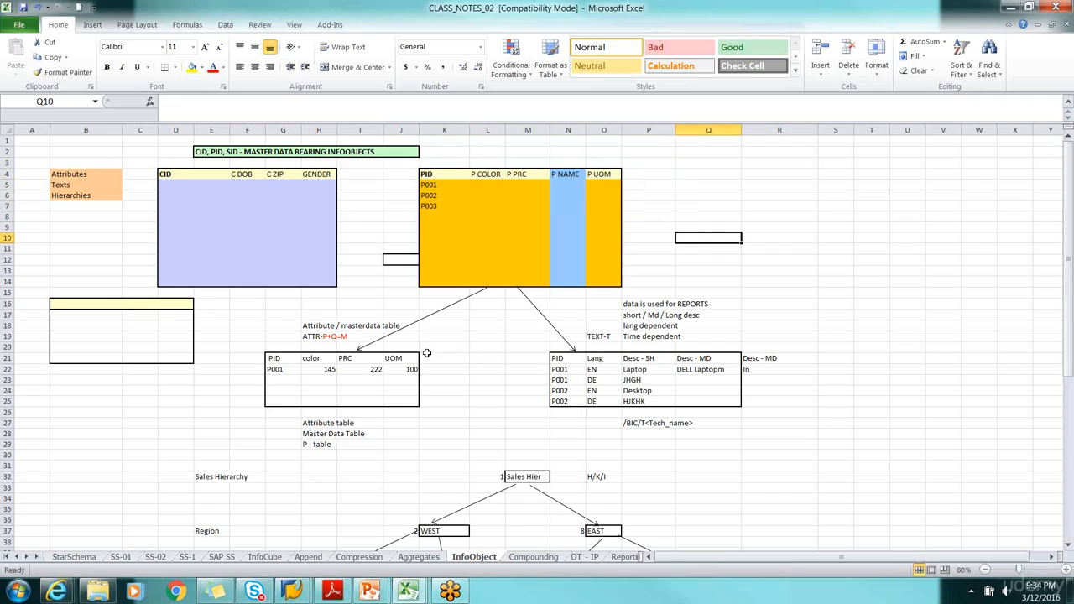
# Enter "red" as the P COLOR value of product P001 in cell L5
pyautogui.click(489, 131)
pyautogui.click(484, 176)
pyautogui.click(487, 185)
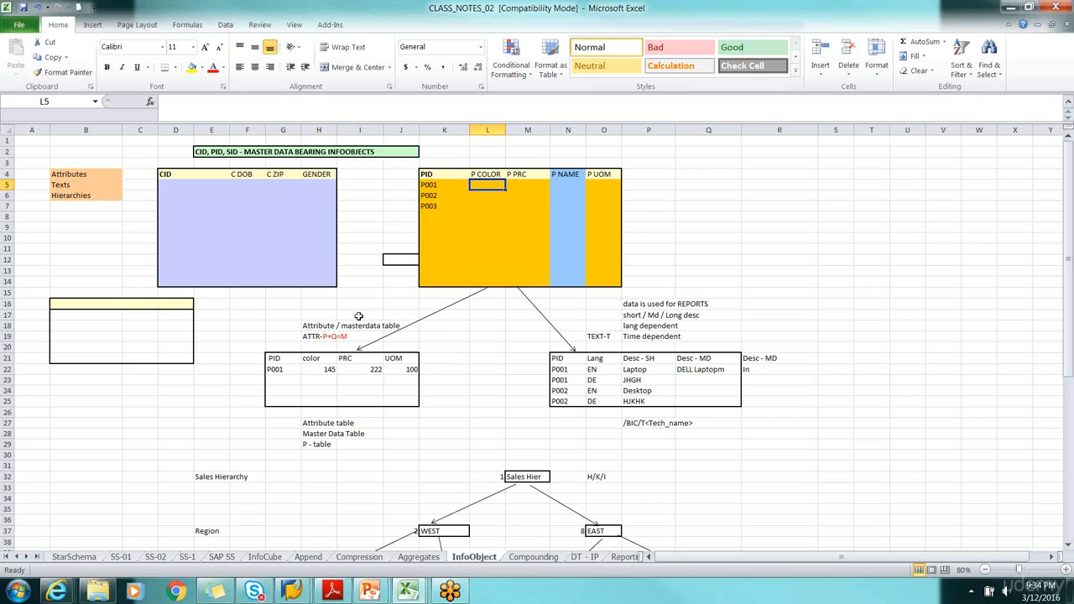
pyautogui.write('red')
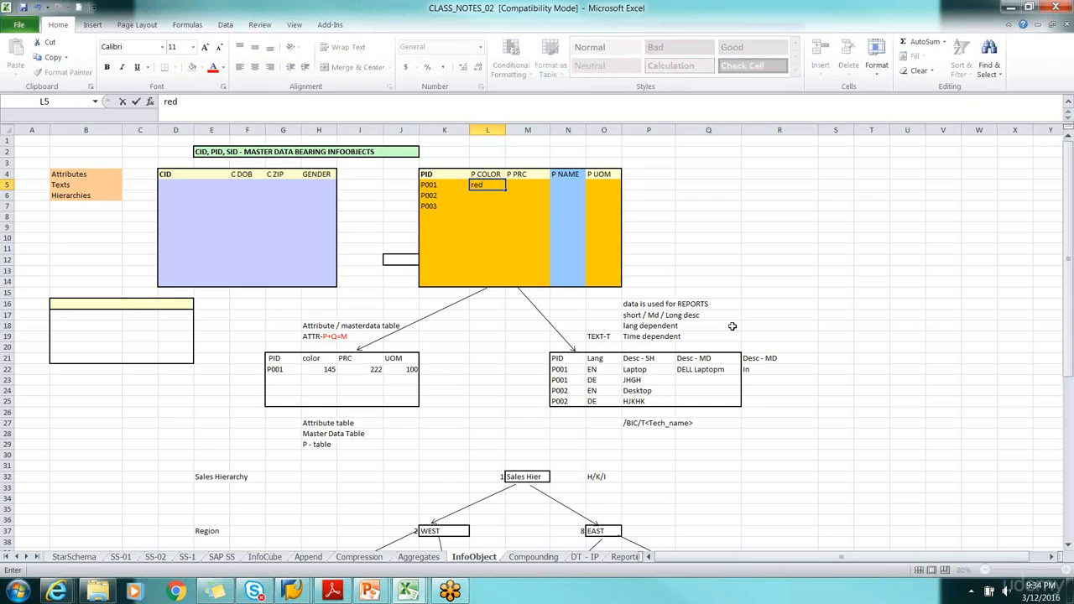
pyautogui.click(795, 240)
# Examine the P COLOR column, its header and the value entered for P001
pyautogui.click(478, 188)
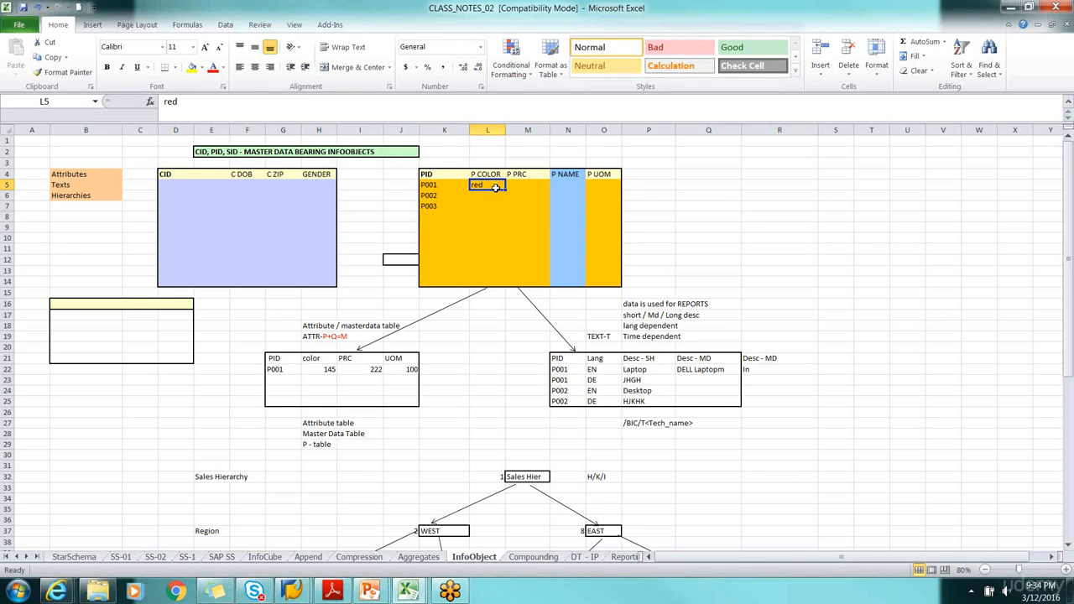
pyautogui.click(491, 134)
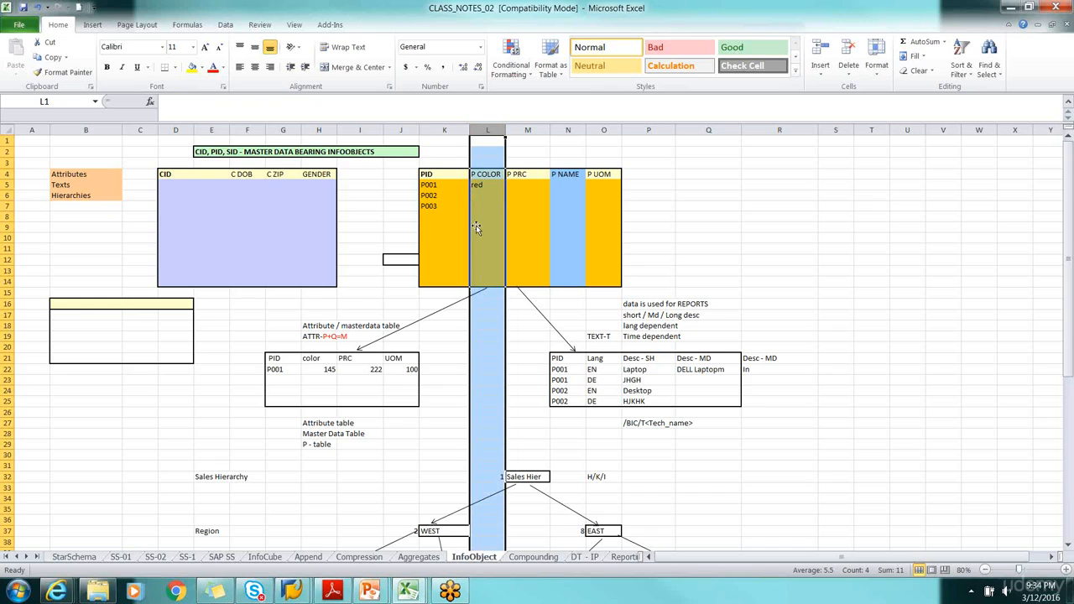
pyautogui.click(426, 346)
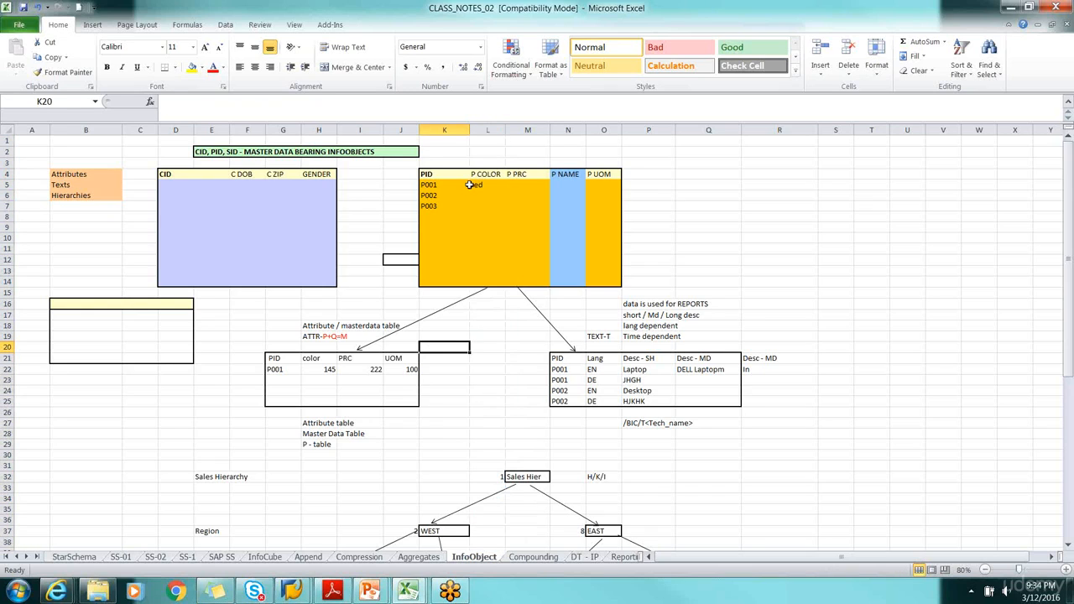
pyautogui.click(485, 175)
pyautogui.press('Down')
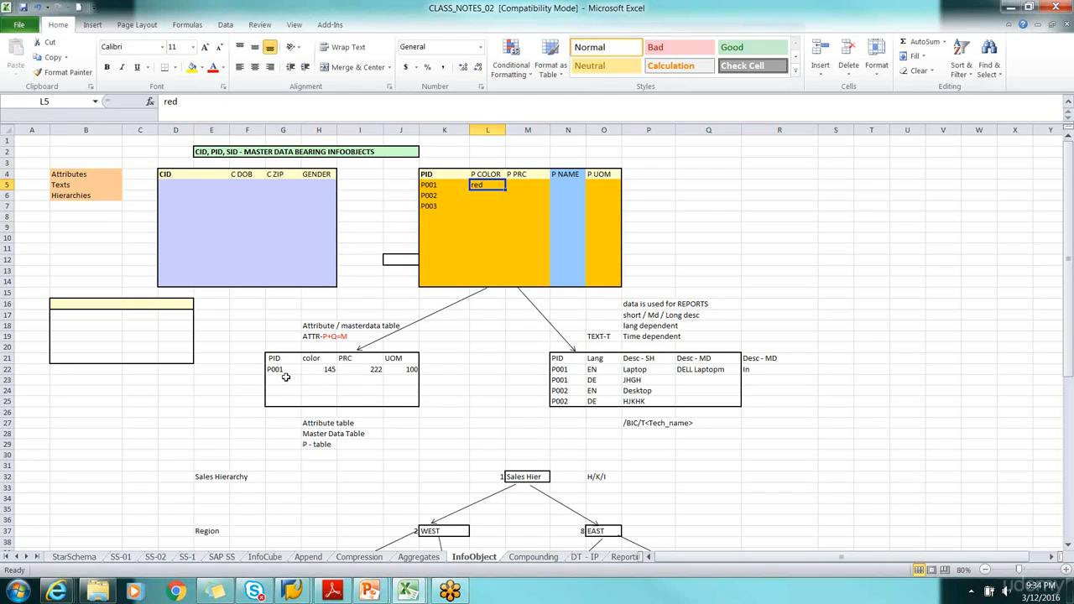
pyautogui.click(496, 173)
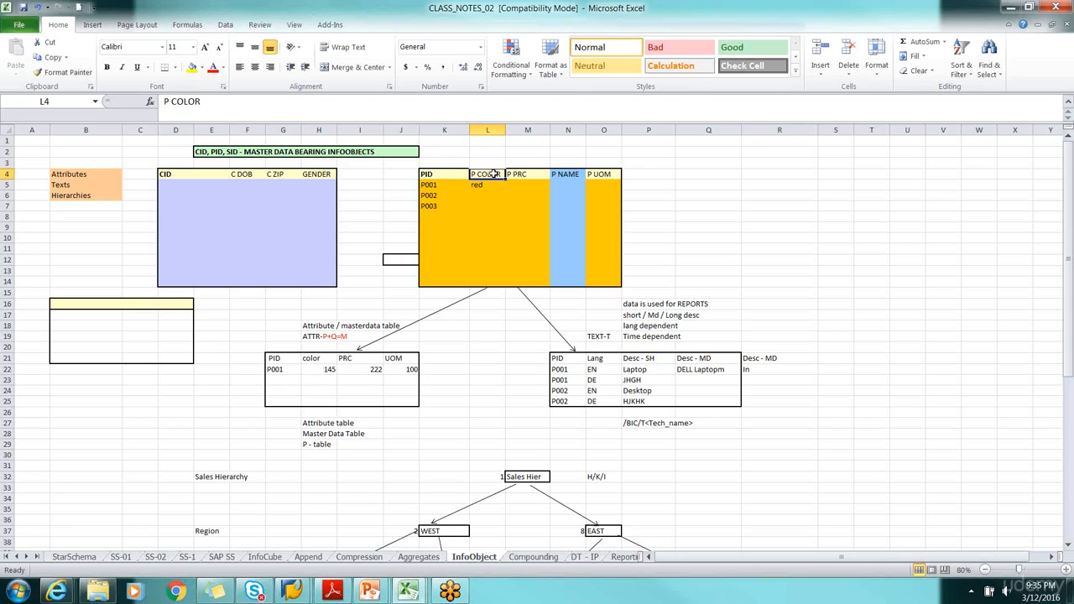
# Compare product P001 and its color in the PID table with the matching P001 entry in the attribute table
pyautogui.click(277, 369)
pyautogui.click(437, 186)
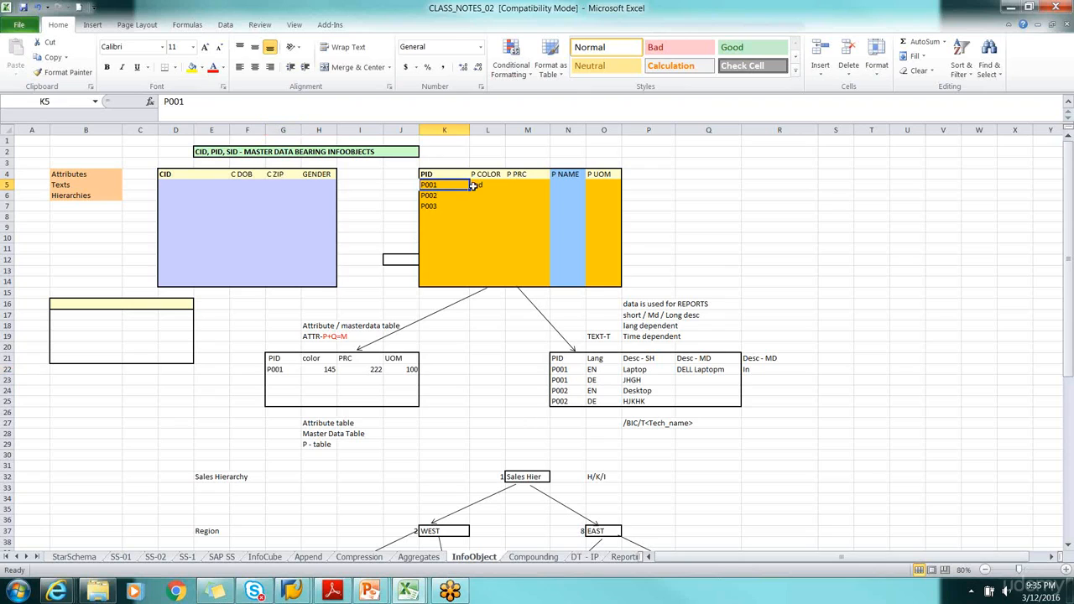
pyautogui.click(496, 183)
pyautogui.click(317, 369)
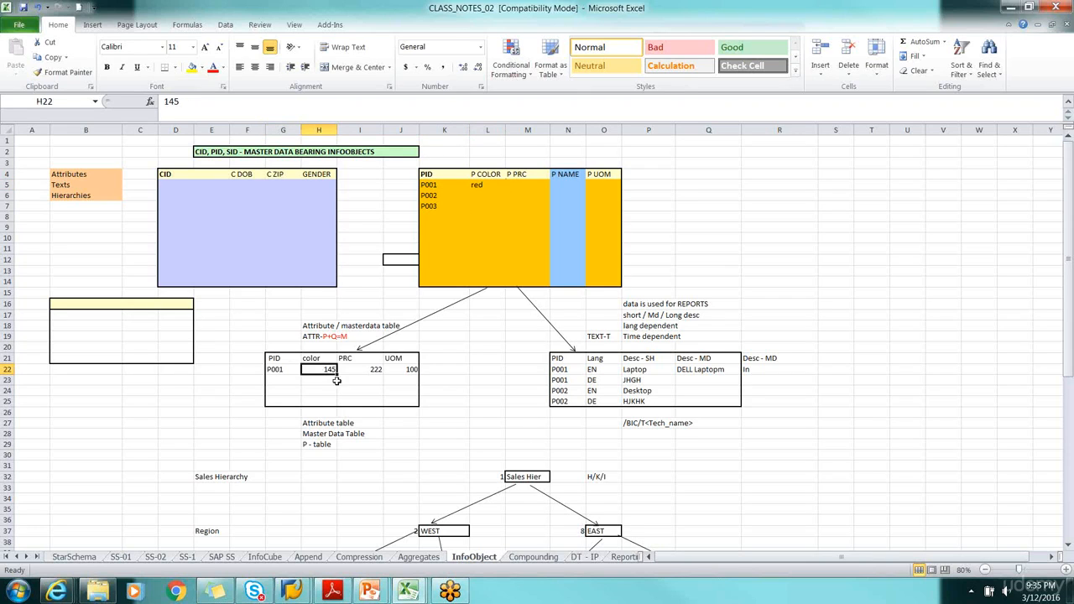
pyautogui.click(484, 185)
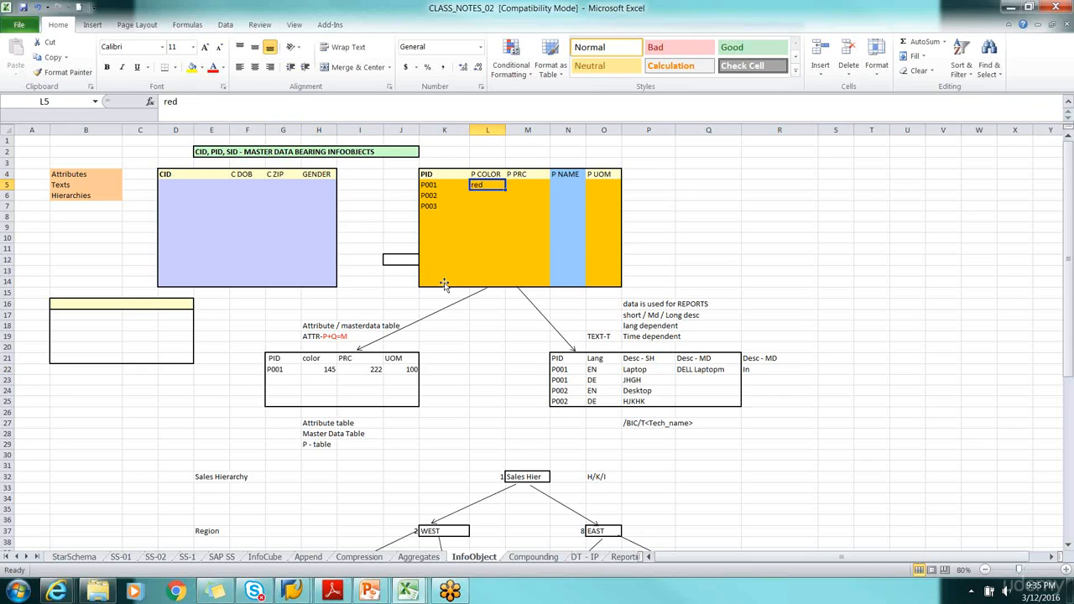
pyautogui.click(325, 372)
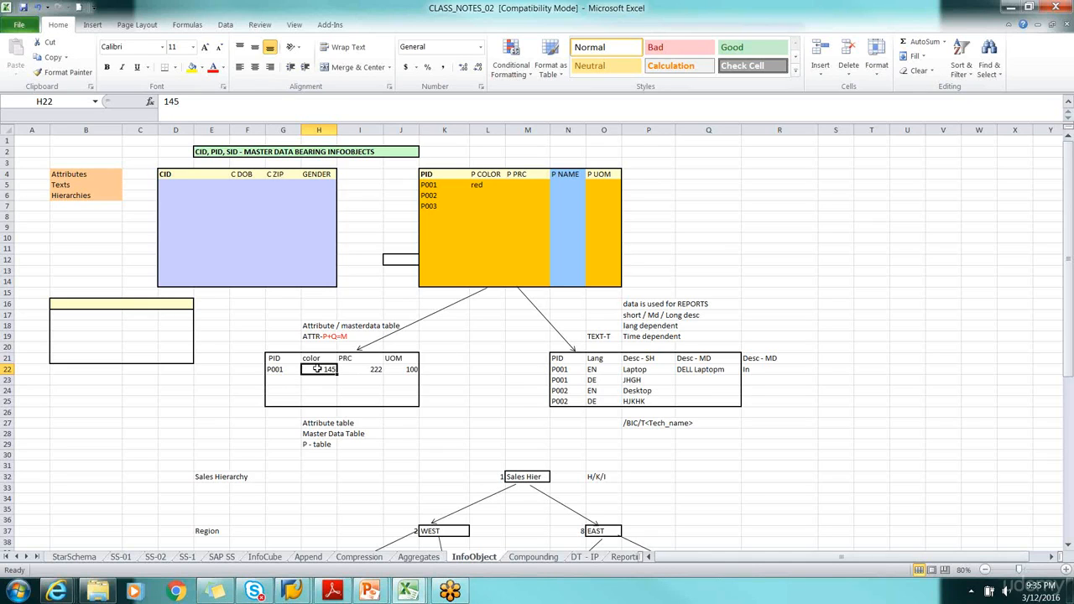
# Examine the color, PRC and UOM cells of product P001 in row 22 of the attribute table
pyautogui.click(377, 370)
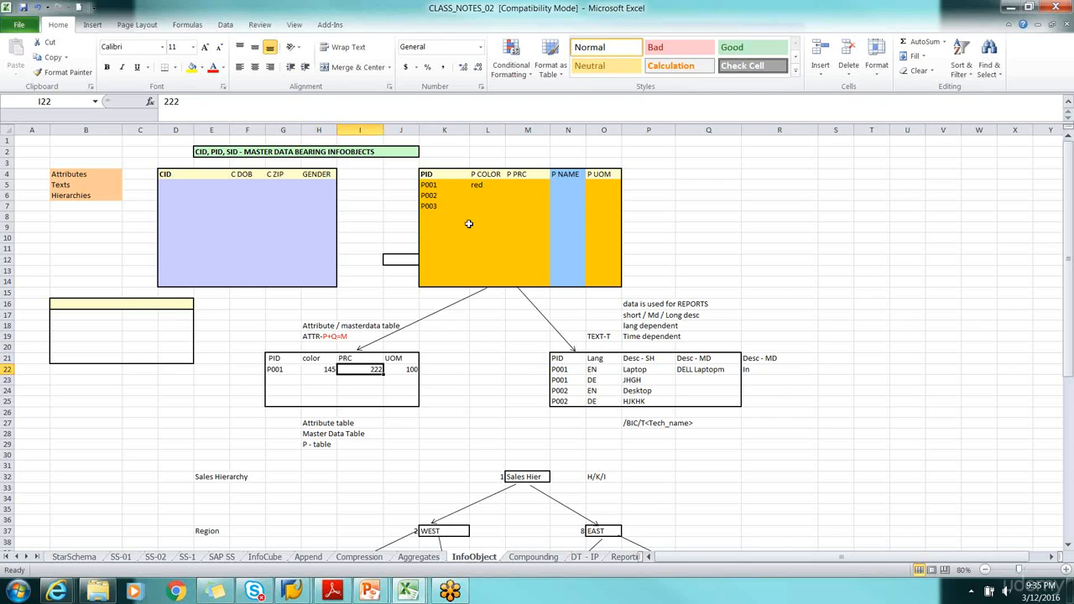
pyautogui.click(318, 370)
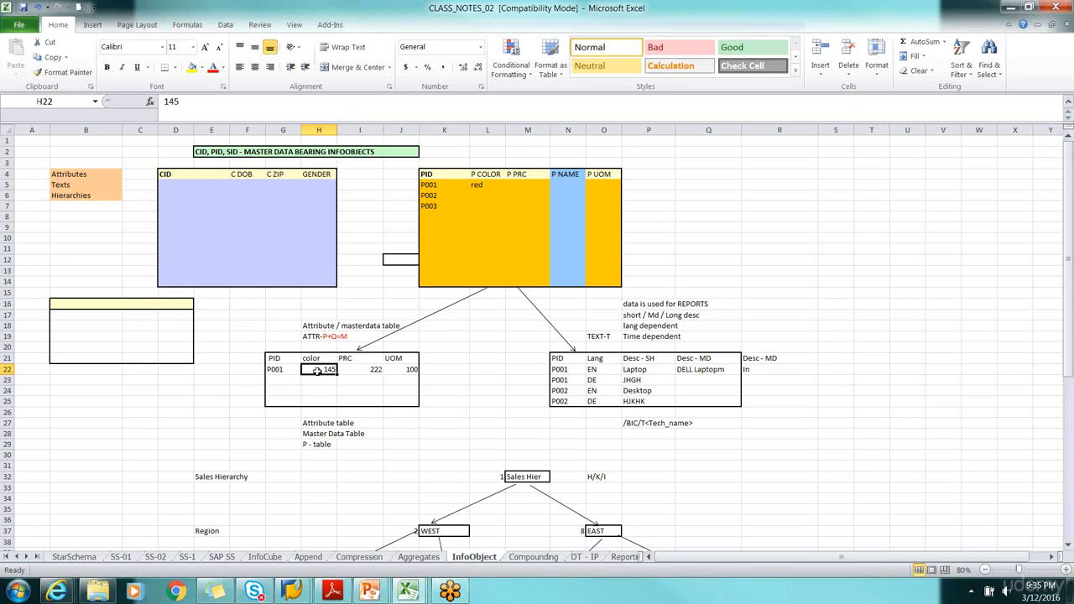
pyautogui.click(361, 369)
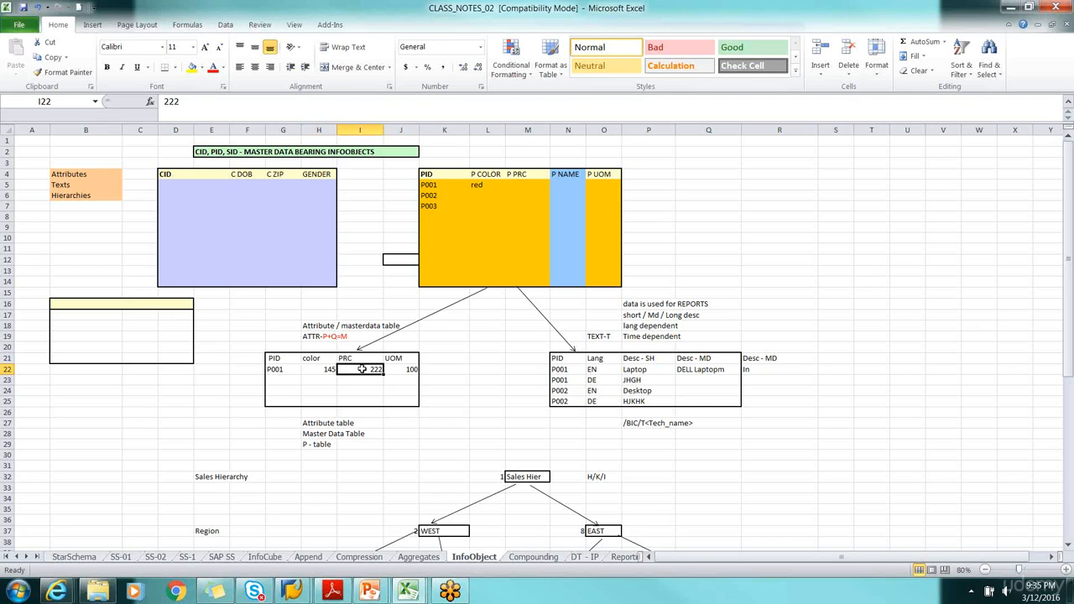
pyautogui.click(284, 371)
pyautogui.click(327, 372)
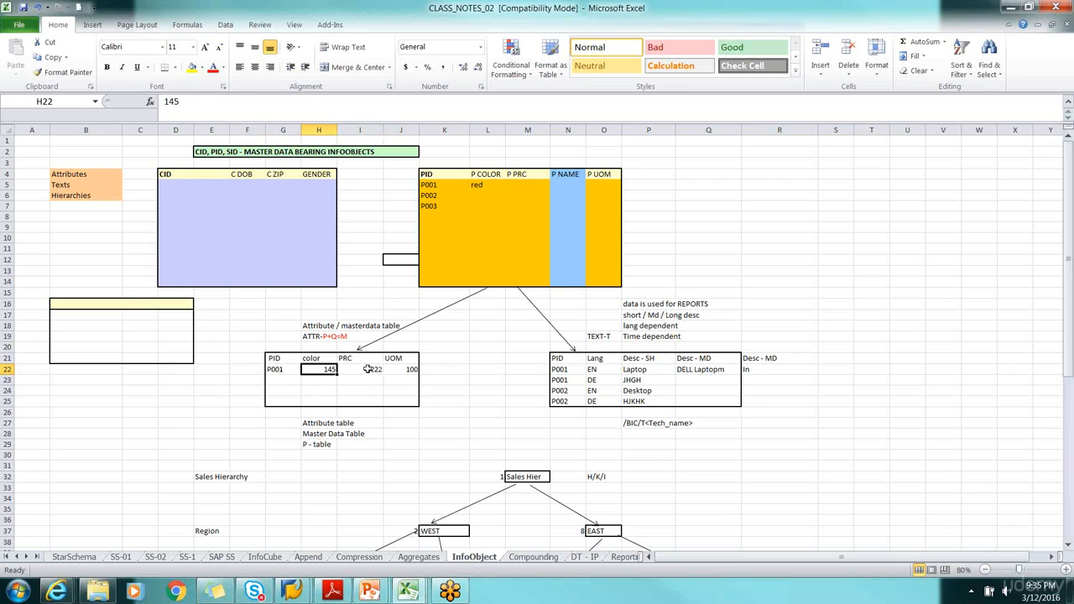
pyautogui.click(361, 369)
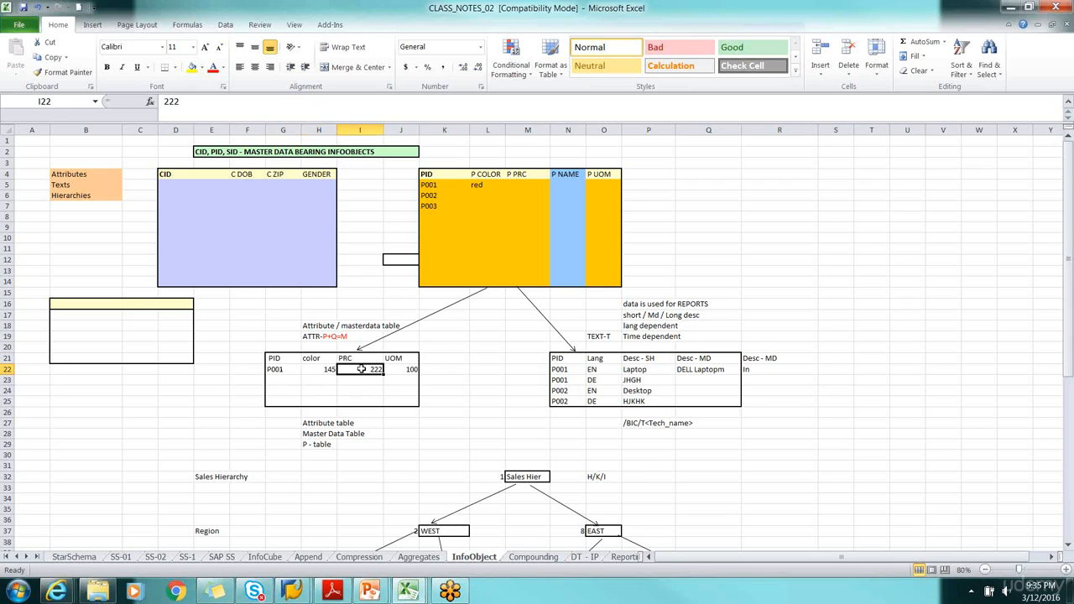
pyautogui.click(321, 371)
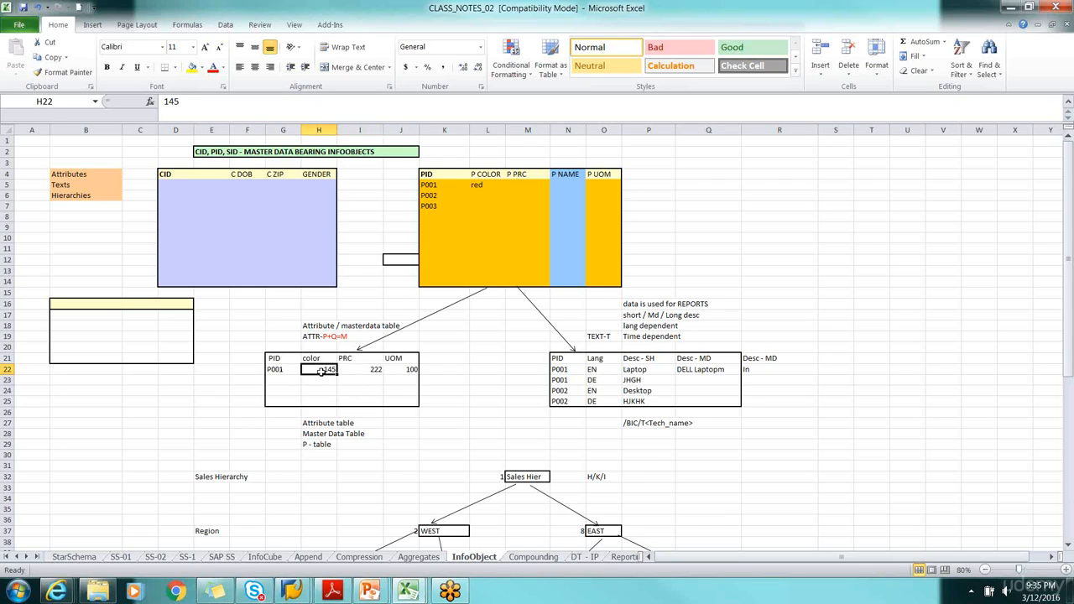
pyautogui.click(401, 369)
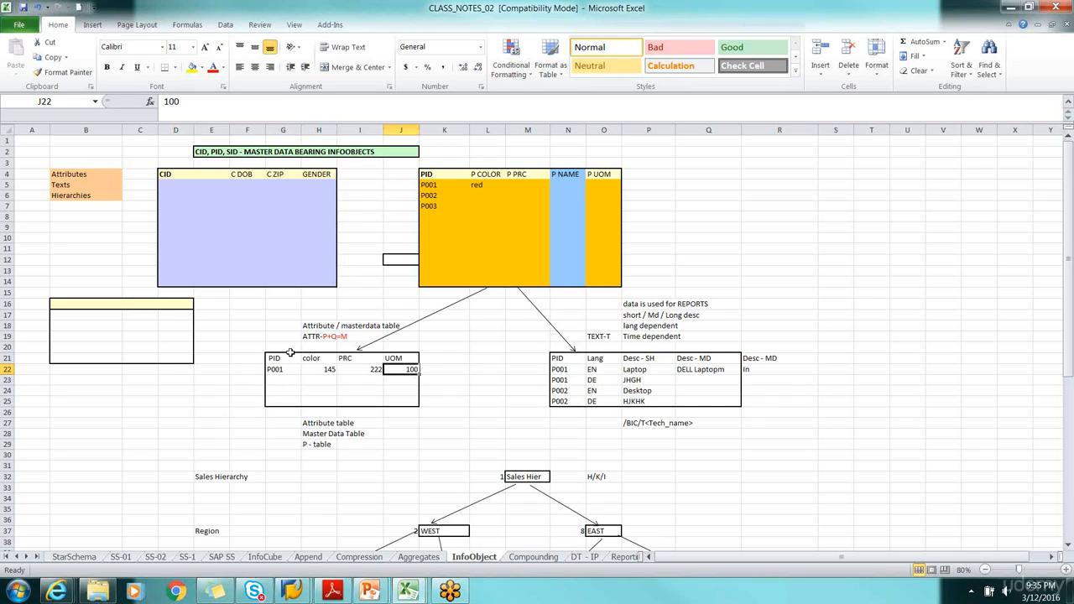
# Compare the orange PID table with the attribute table and the text table that branch from it
pyautogui.moveTo(270, 336); pyautogui.dragTo(417, 406)
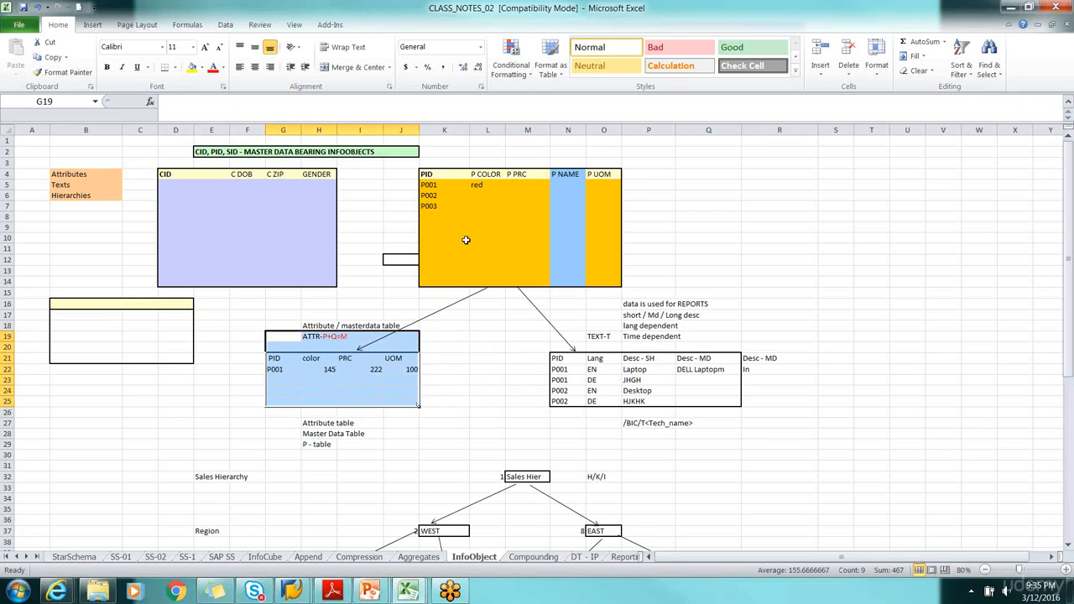
pyautogui.moveTo(414, 165); pyautogui.dragTo(646, 223)
pyautogui.click(481, 357)
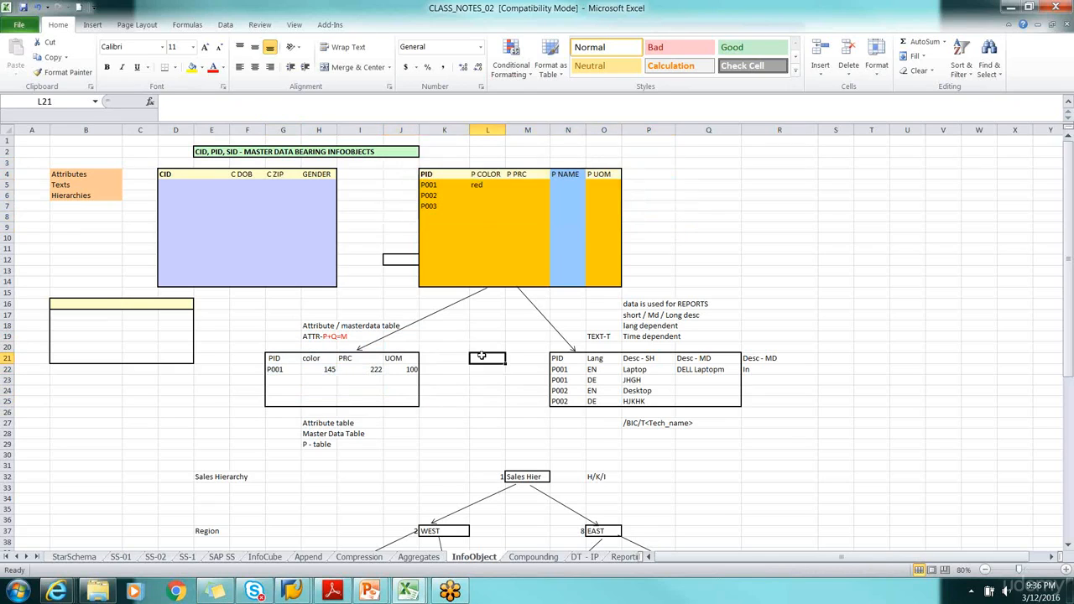
pyautogui.moveTo(403, 163); pyautogui.dragTo(636, 215)
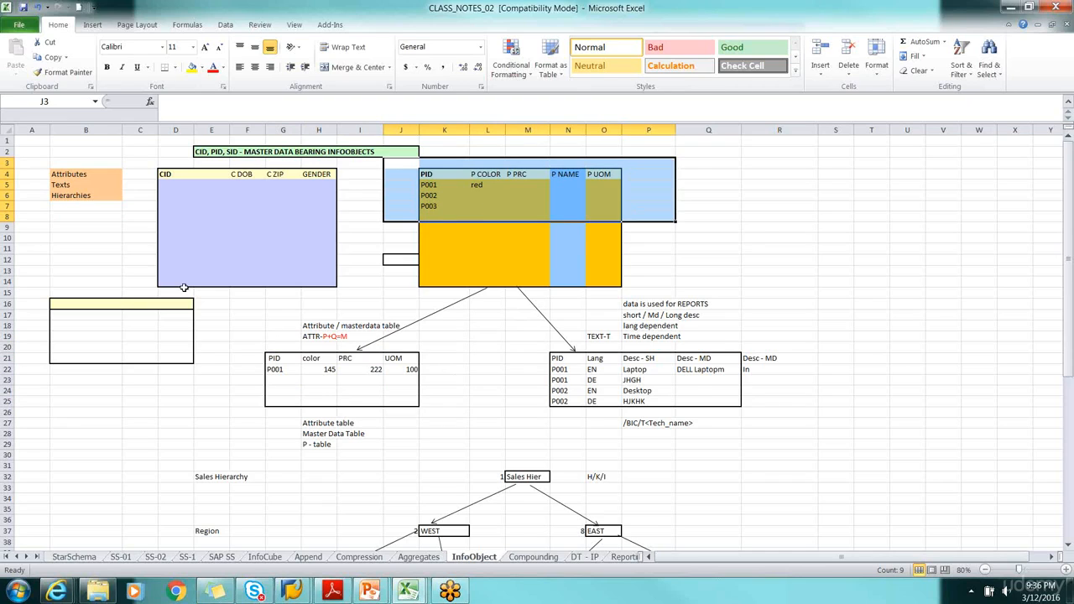
pyautogui.moveTo(265, 305); pyautogui.dragTo(453, 409)
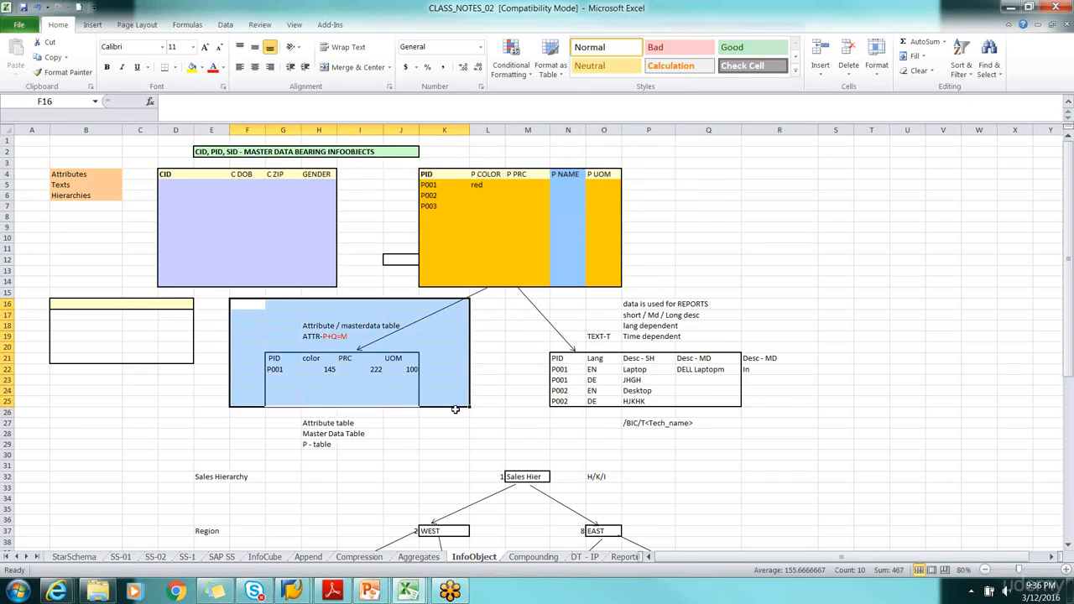
pyautogui.moveTo(525, 328); pyautogui.dragTo(759, 406)
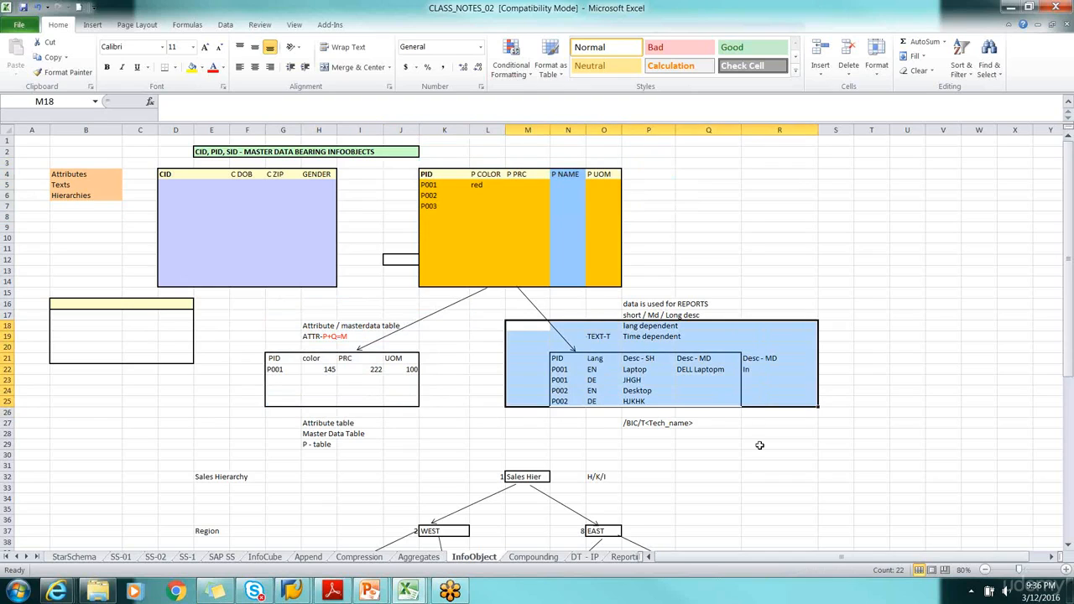
pyautogui.click(759, 444)
pyautogui.moveTo(260, 314); pyautogui.dragTo(437, 405)
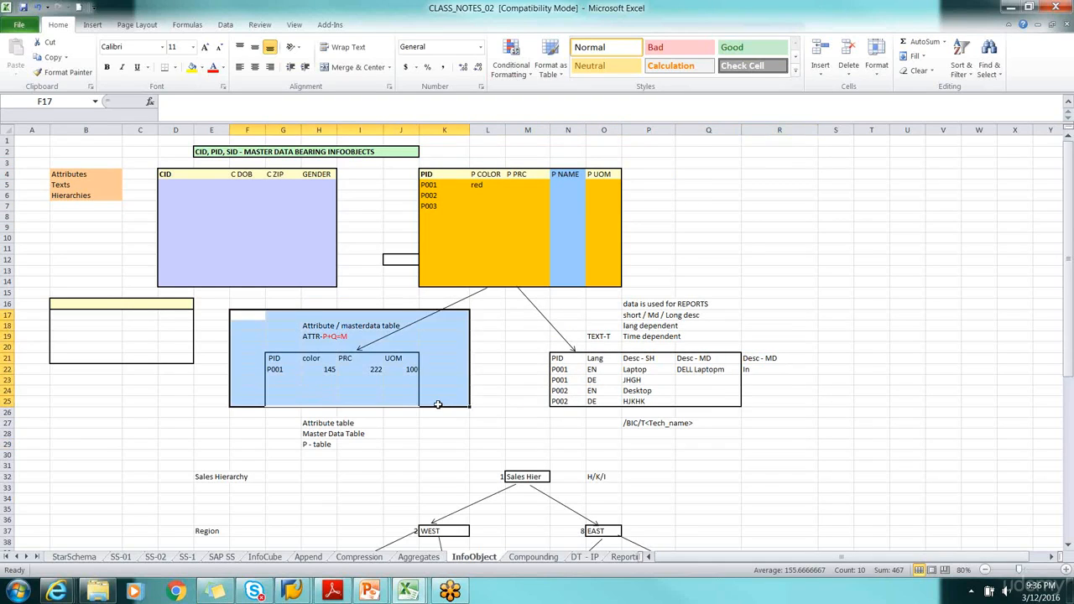
# Trace P001 and P COLOR from the PID table to the attribute table, and review its PRC and UOM cells
pyautogui.click(285, 374)
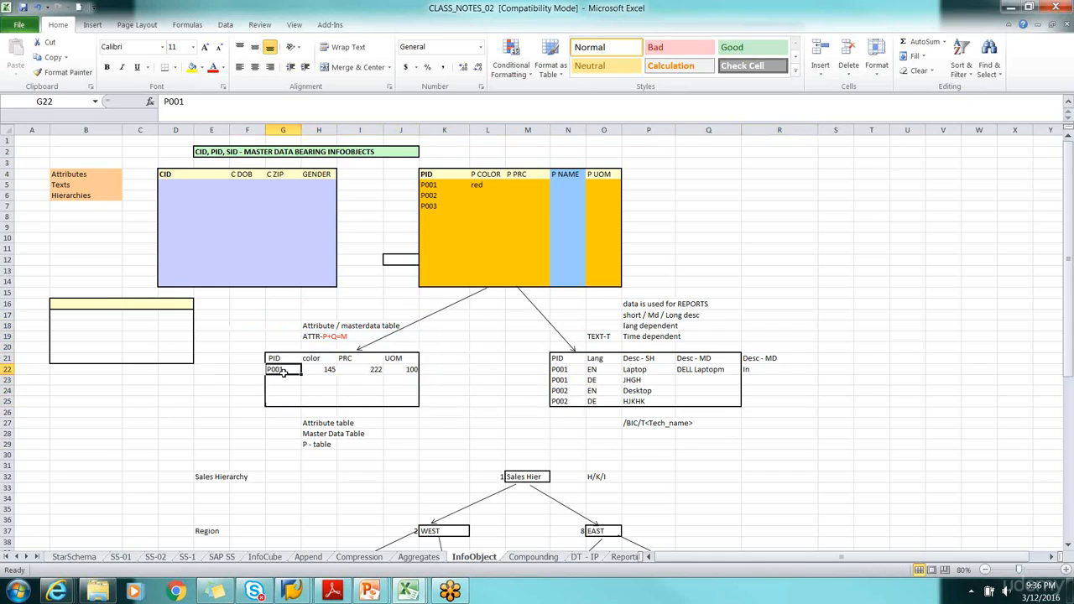
pyautogui.click(487, 176)
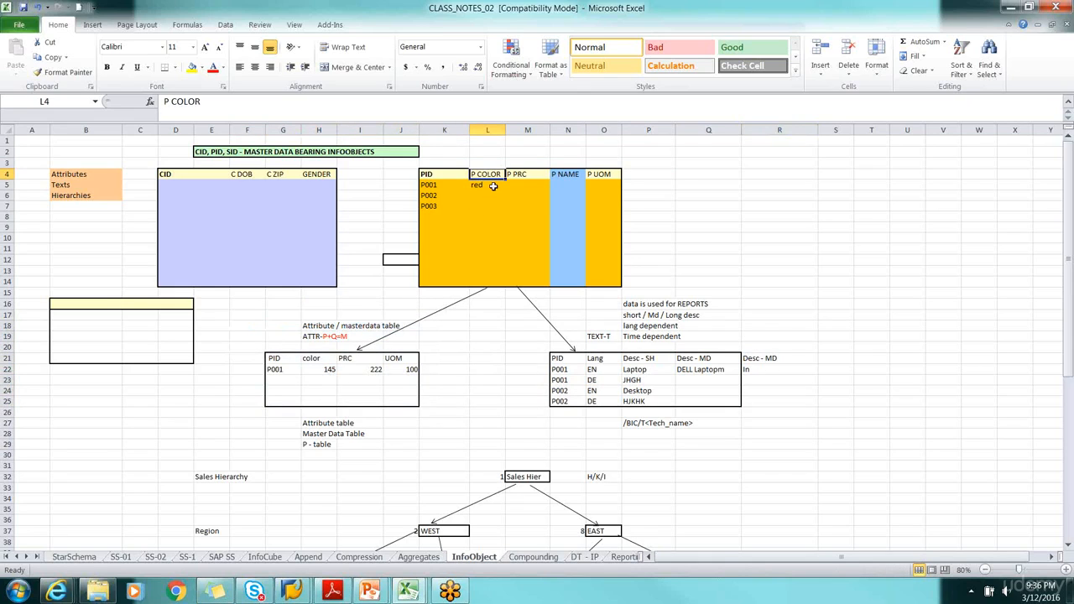
pyautogui.click(330, 369)
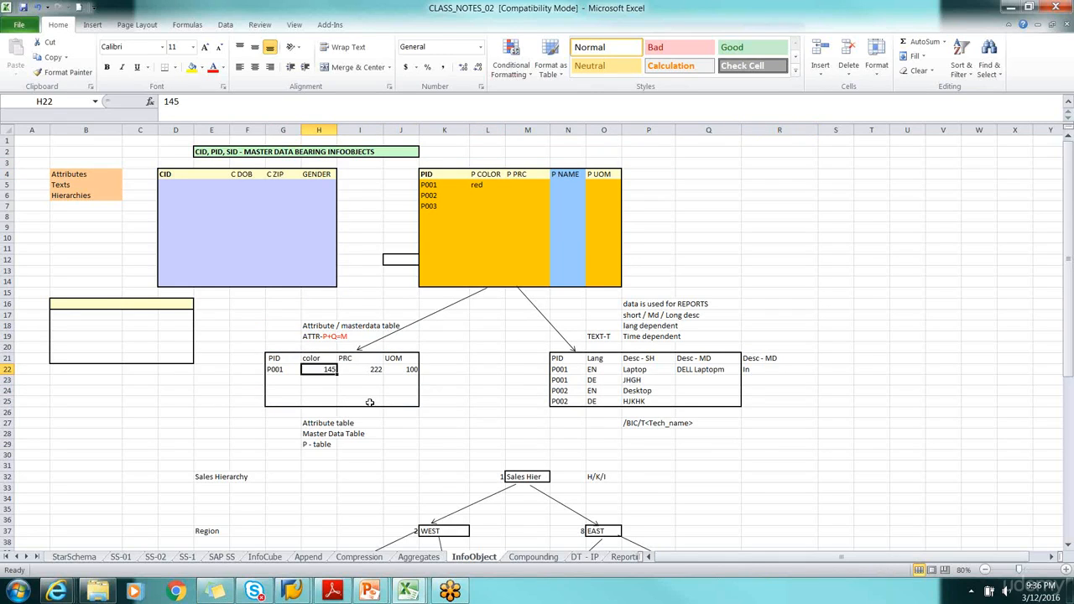
pyautogui.click(285, 370)
pyautogui.click(429, 186)
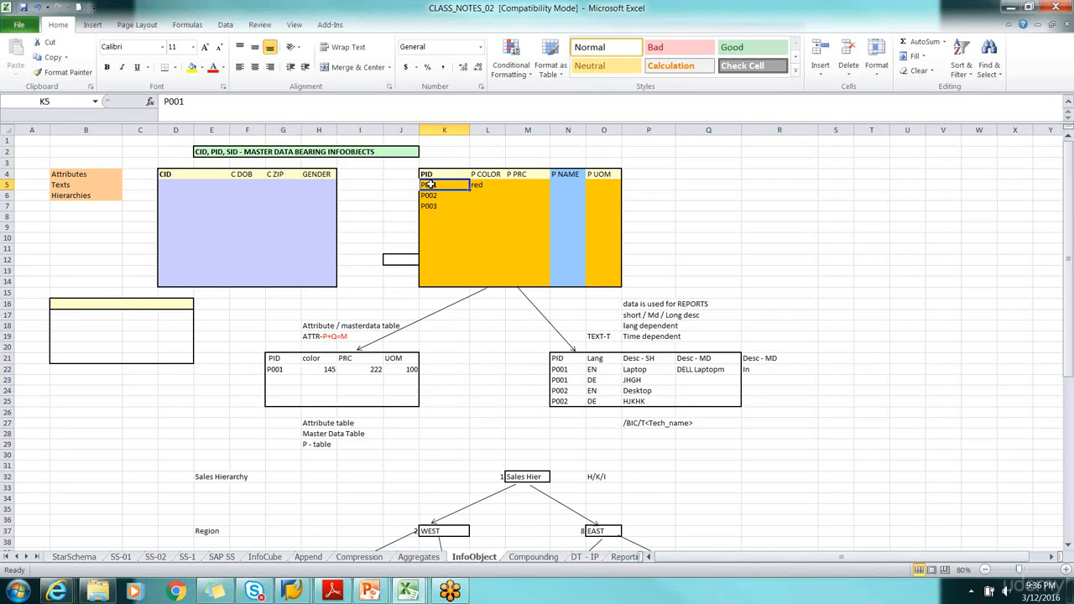
pyautogui.click(361, 369)
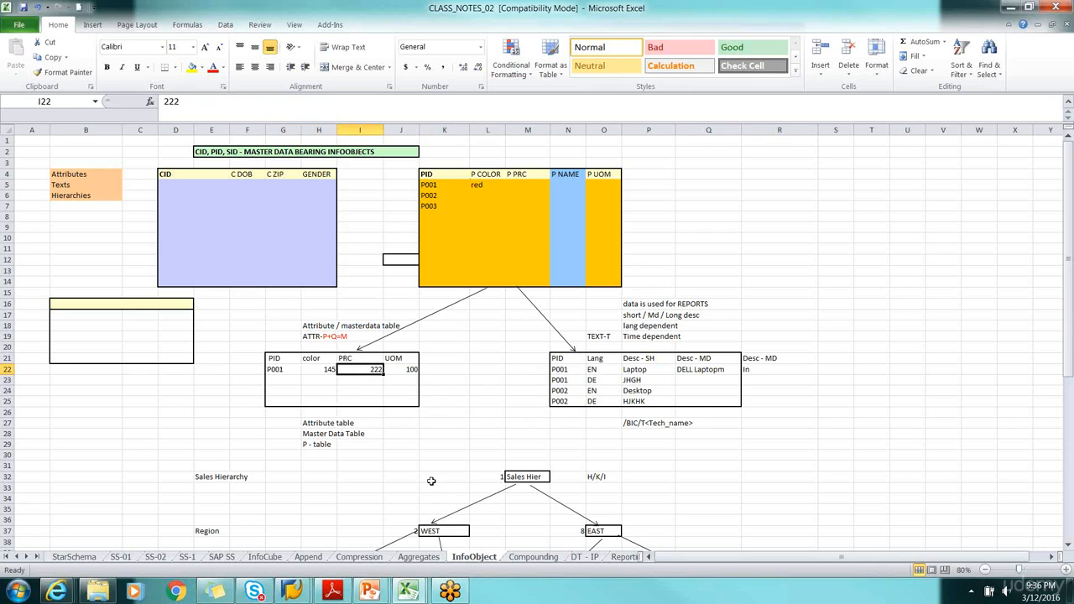
pyautogui.click(406, 369)
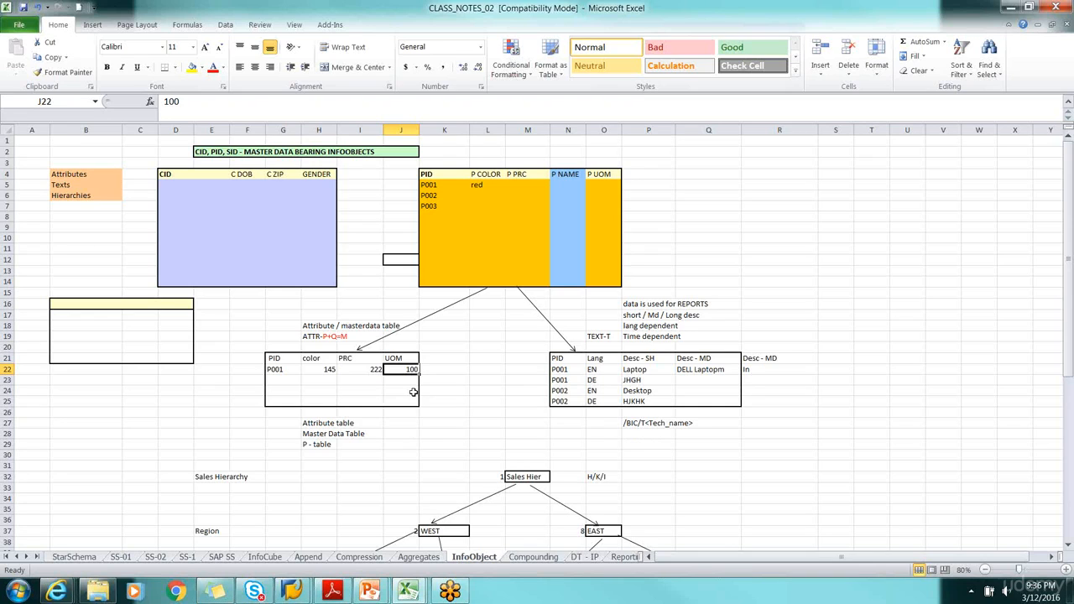
# Review the whole attribute table and its P001 entry, and dismiss the SAP GUI auto-logout message without viewing the error details
pyautogui.moveTo(251, 327); pyautogui.dragTo(436, 400)
pyautogui.click(406, 421)
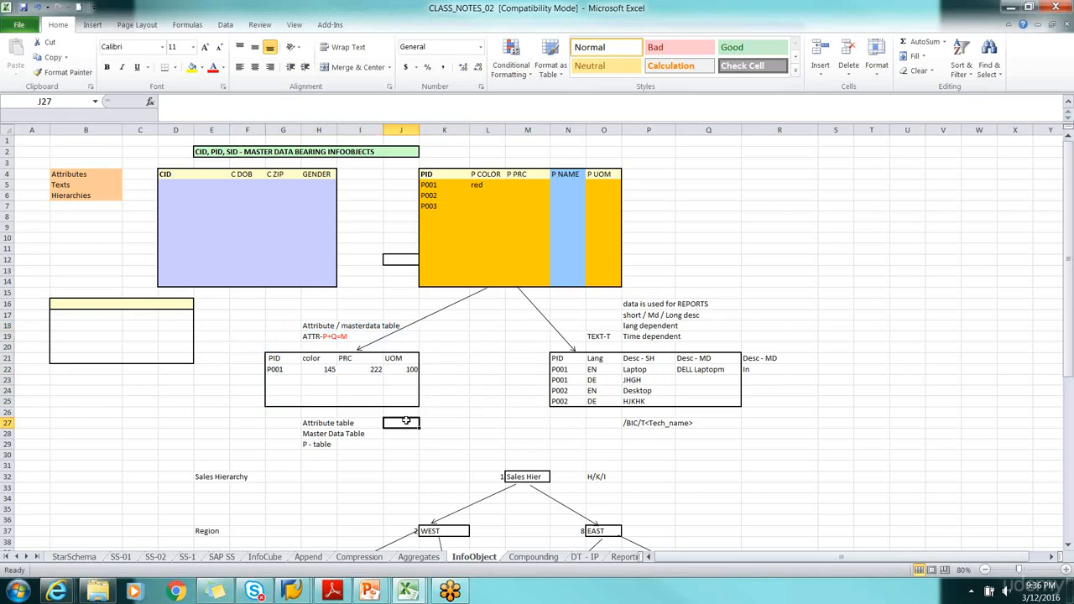
pyautogui.moveTo(266, 335); pyautogui.dragTo(429, 413)
pyautogui.click(281, 373)
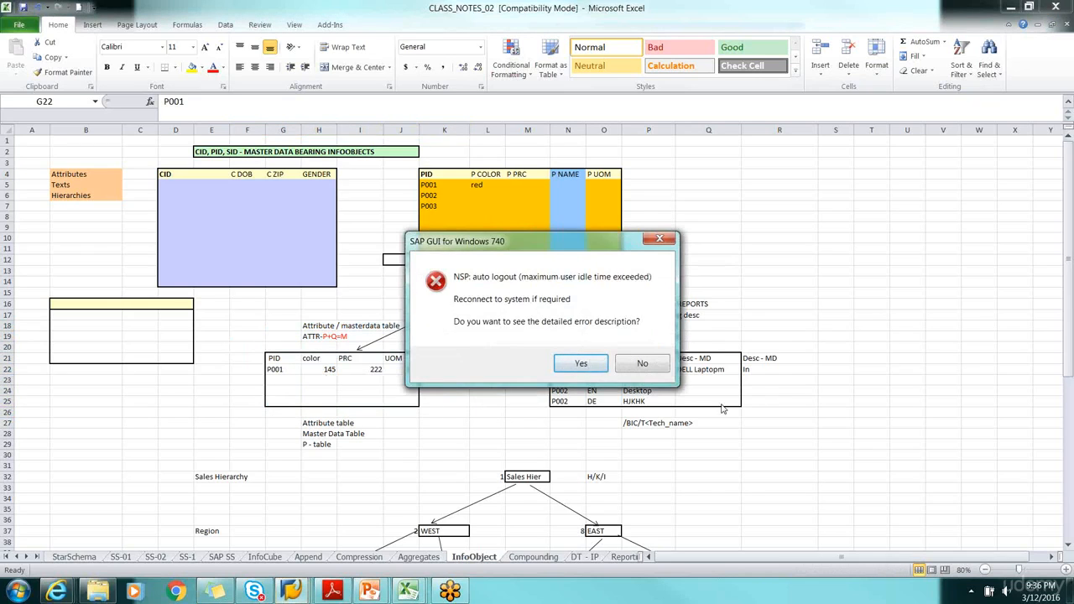
pyautogui.click(646, 368)
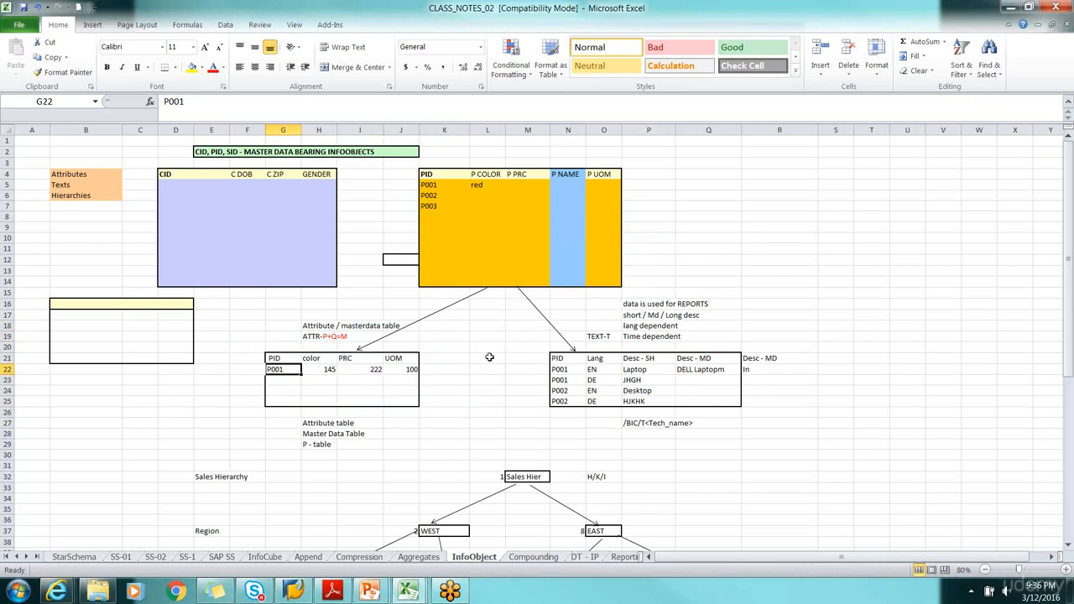
# Review the text table beside the attribute table, and check P001 against the color entry in cell L5
pyautogui.click(524, 334)
pyautogui.moveTo(524, 334); pyautogui.dragTo(805, 432)
pyautogui.moveTo(276, 337); pyautogui.dragTo(427, 413)
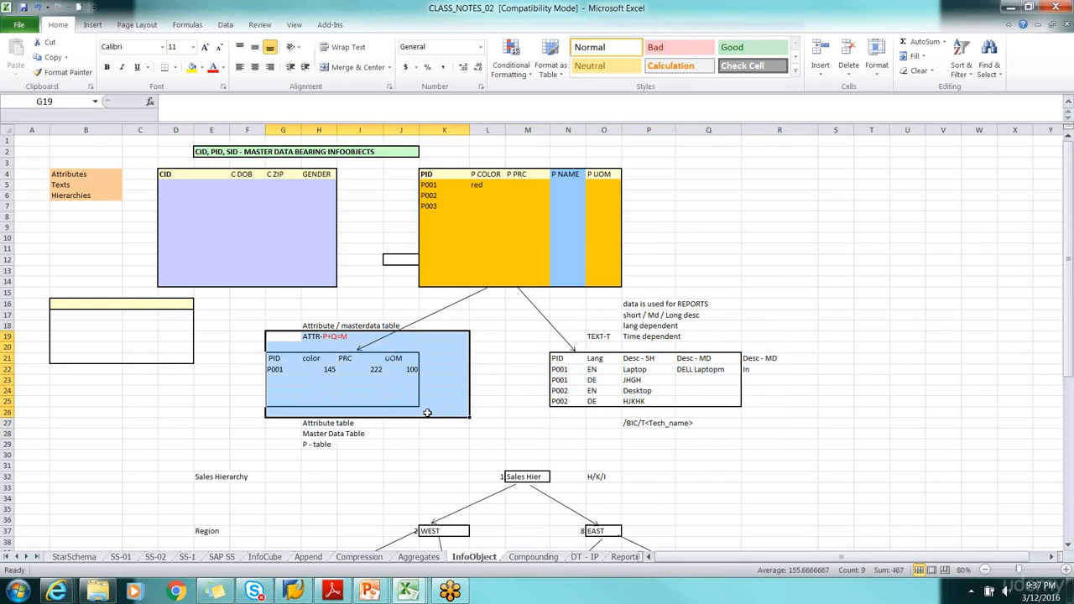
pyautogui.click(282, 370)
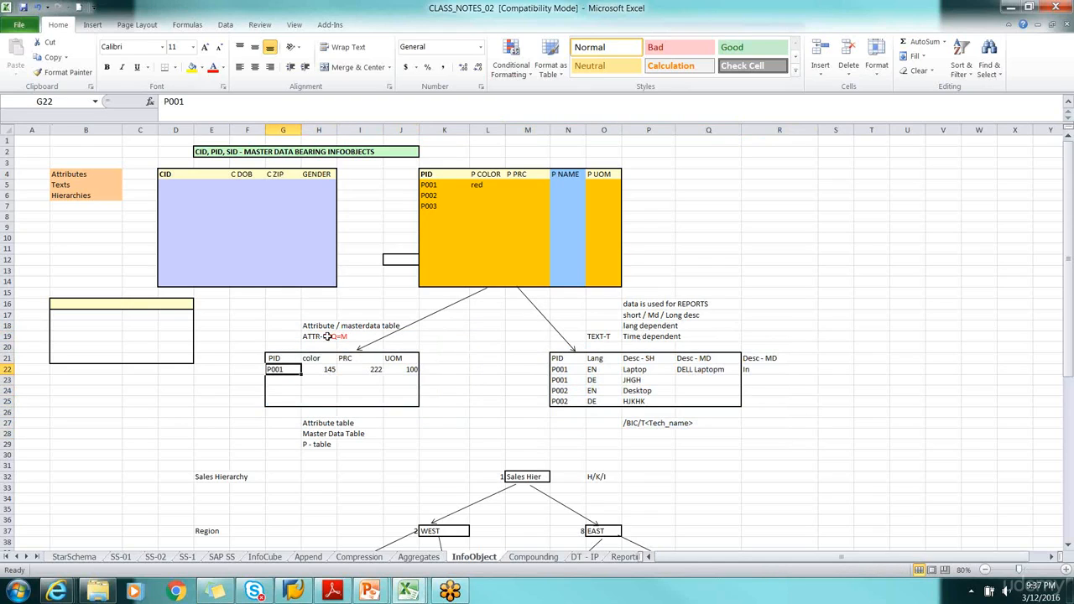
pyautogui.click(483, 185)
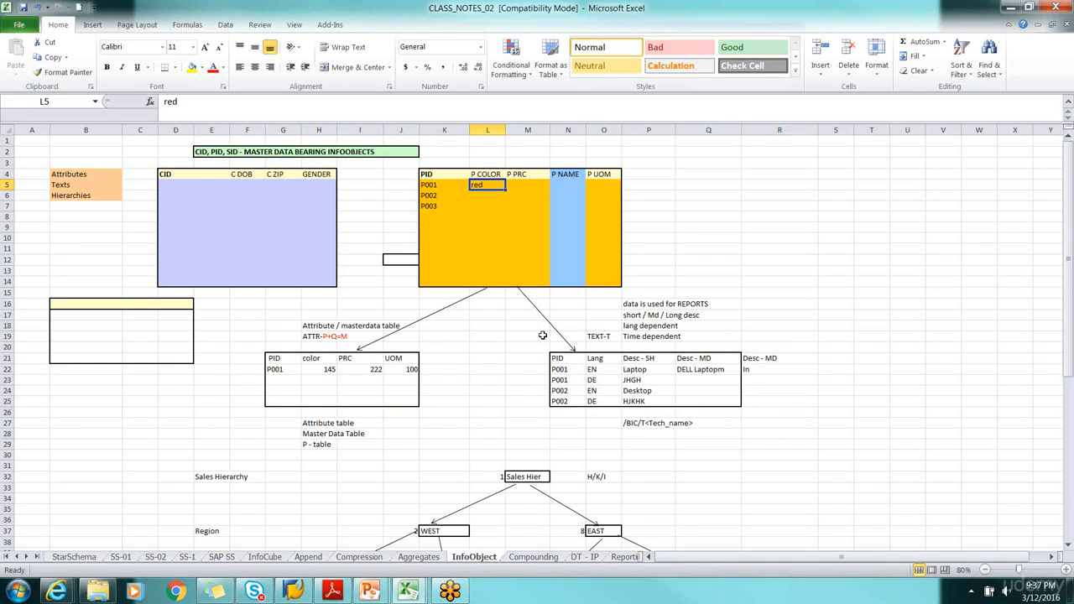
# Examine the TEXT-T label and the text table's P001 row, including its language and the short and further description columns
pyautogui.click(595, 336)
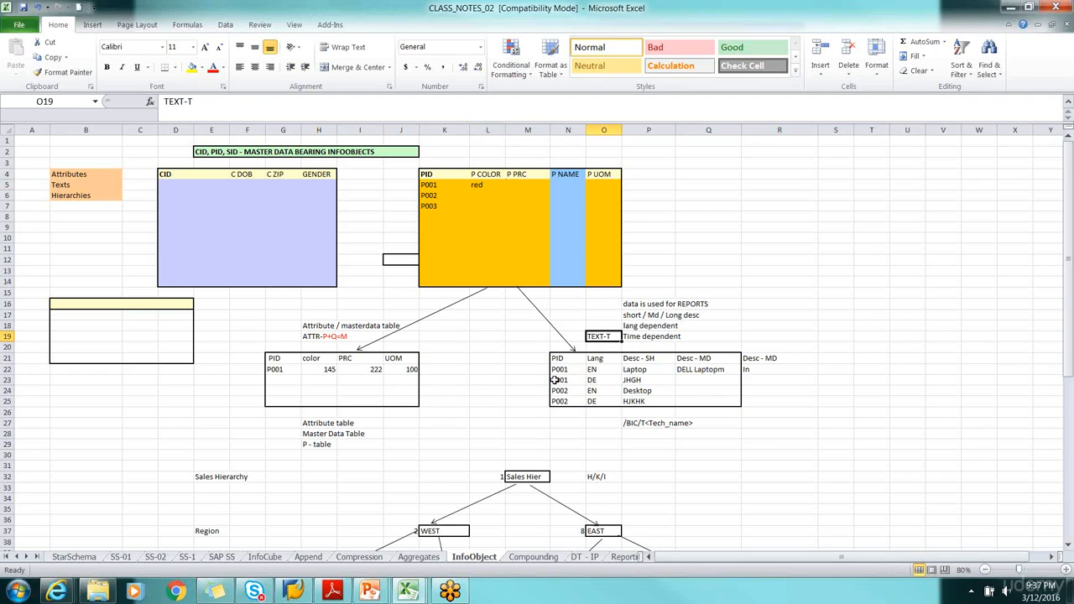
pyautogui.click(559, 372)
pyautogui.click(598, 370)
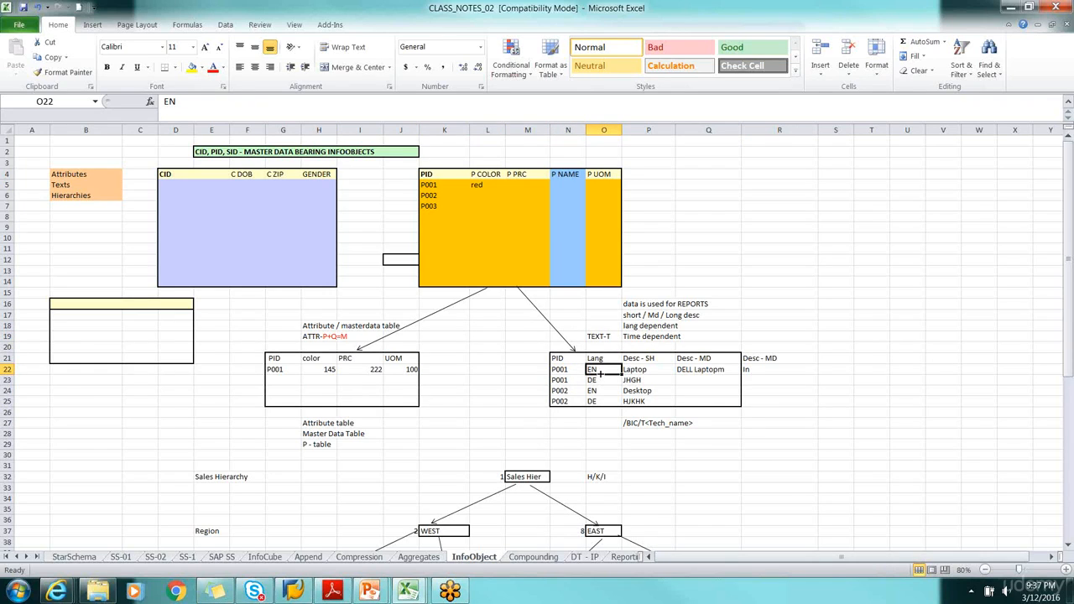
pyautogui.click(649, 370)
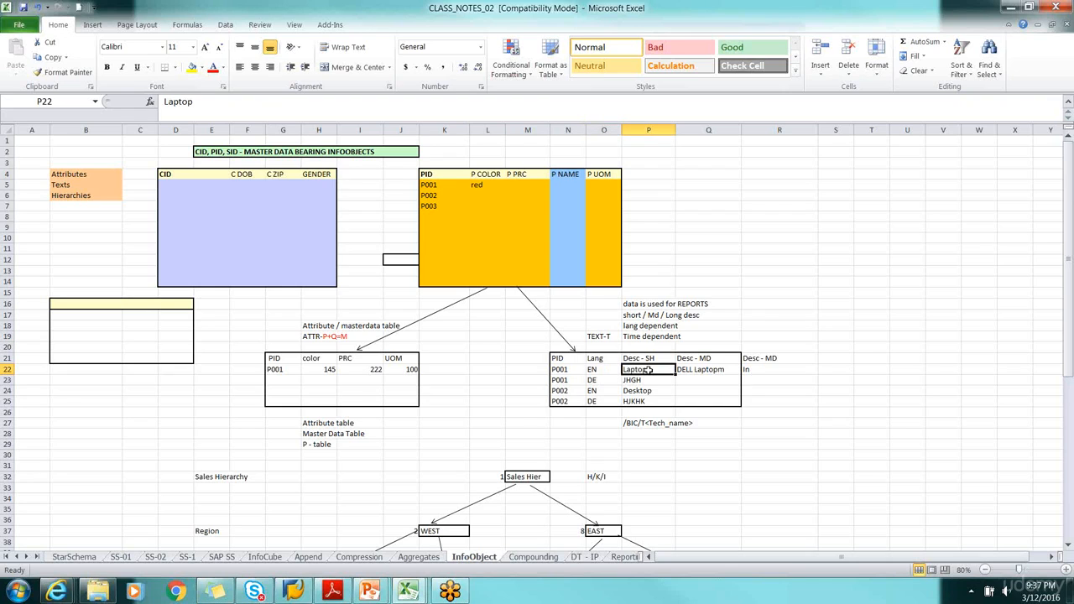
pyautogui.click(648, 358)
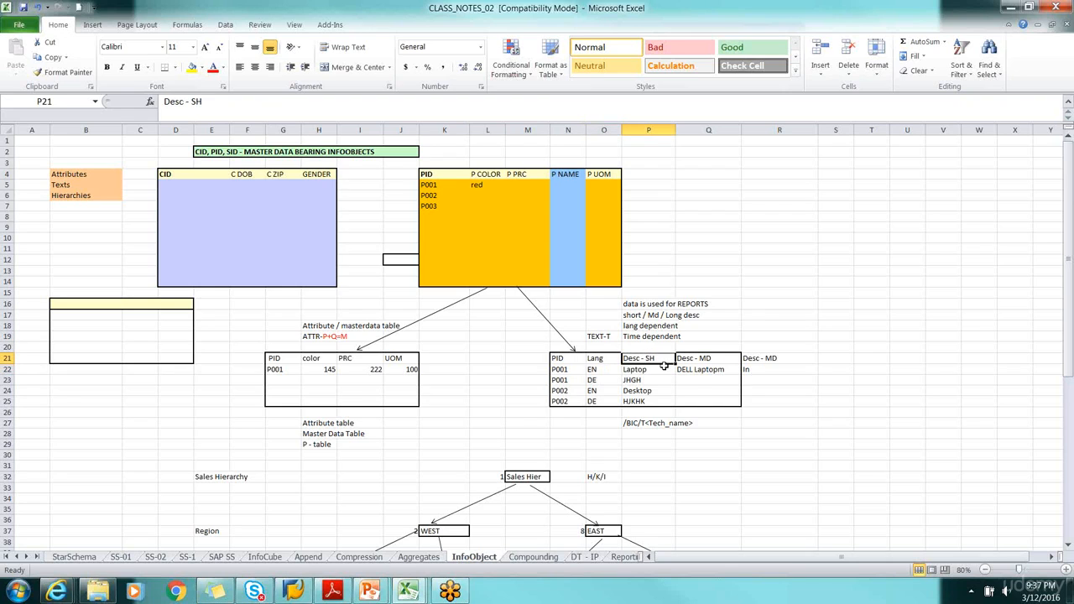
pyautogui.click(695, 373)
pyautogui.moveTo(768, 367); pyautogui.dragTo(768, 359)
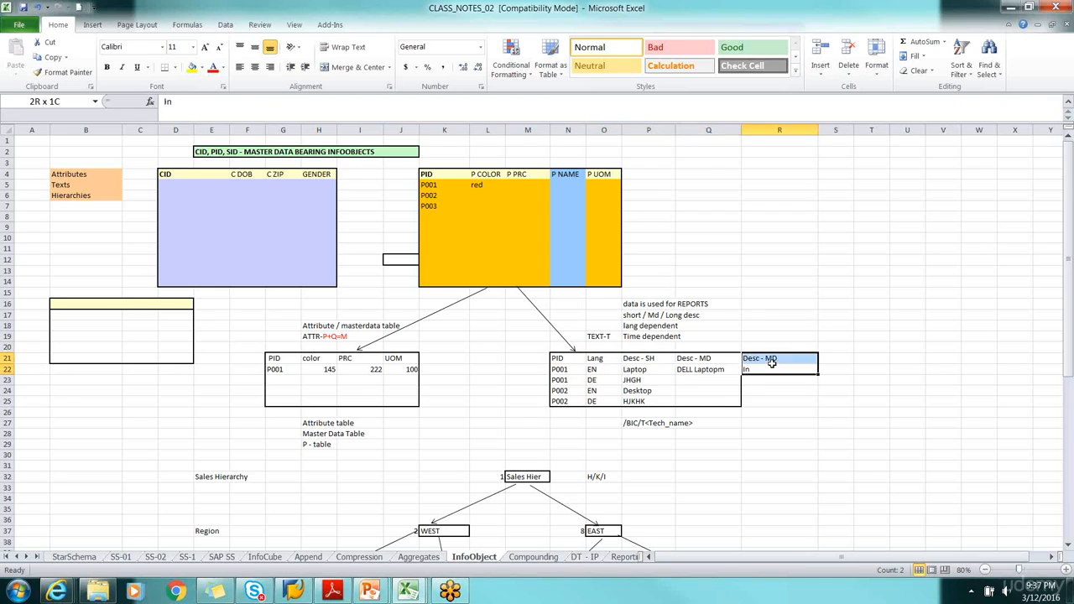
pyautogui.click(646, 371)
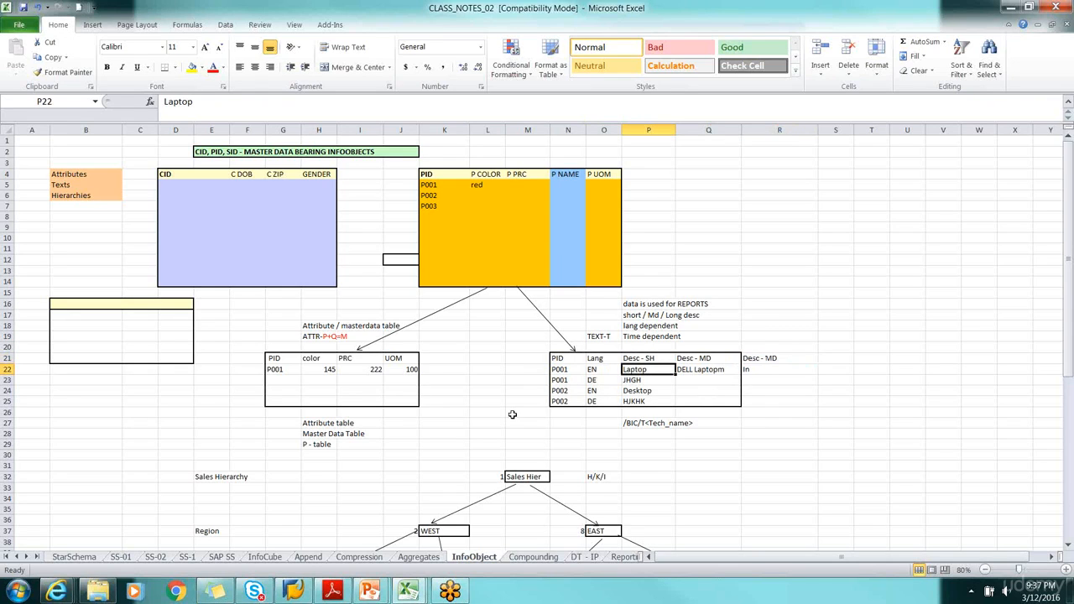
# Compare P001 and its color entry in the PID table with the text table, and review the PID table together with both tables below it
pyautogui.click(431, 186)
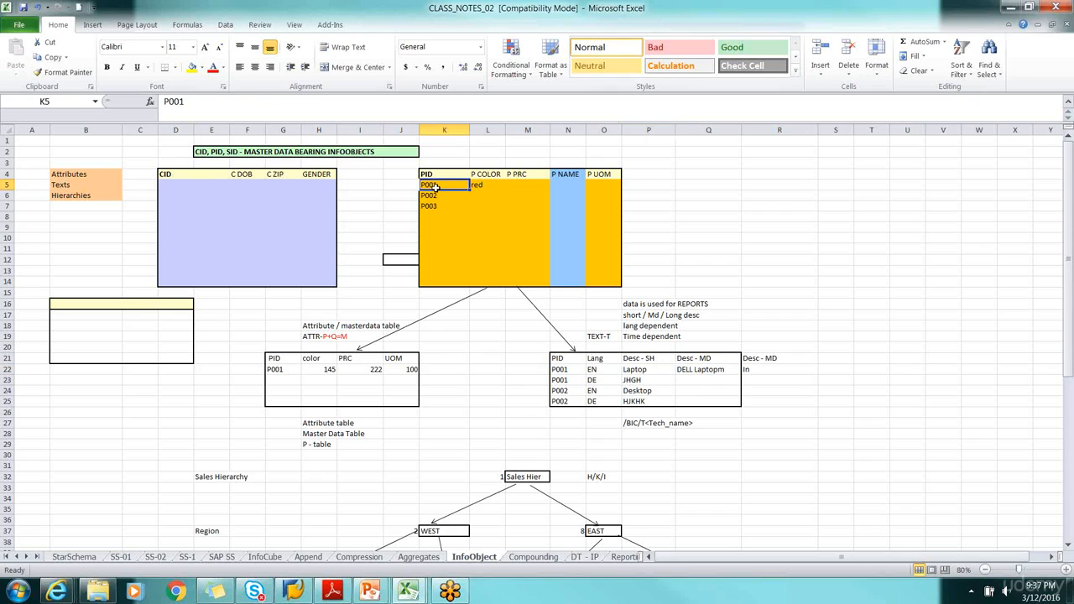
pyautogui.click(482, 188)
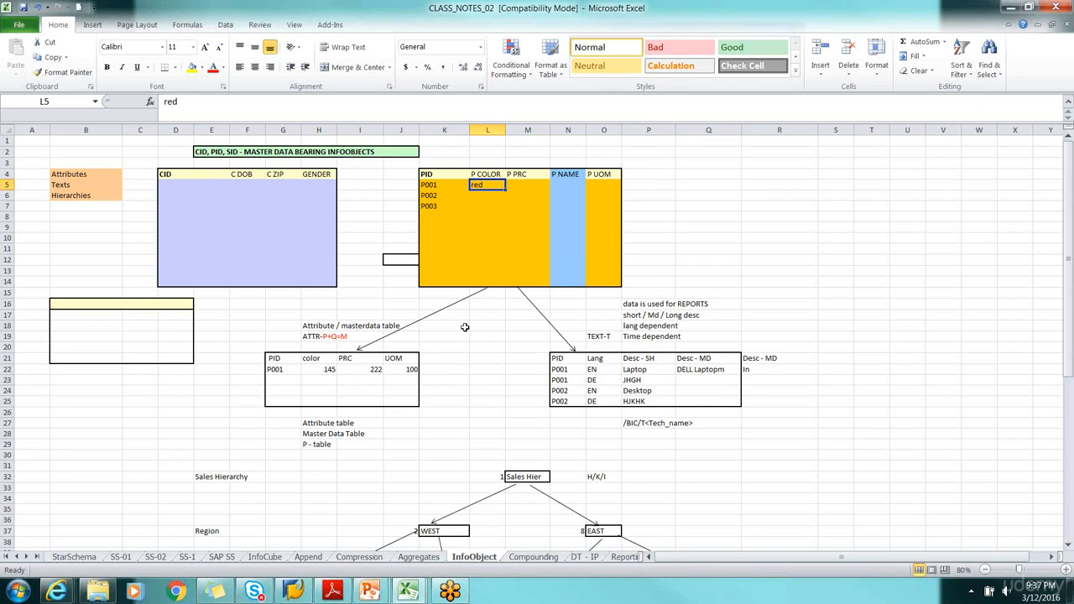
pyautogui.moveTo(540, 333); pyautogui.dragTo(757, 433)
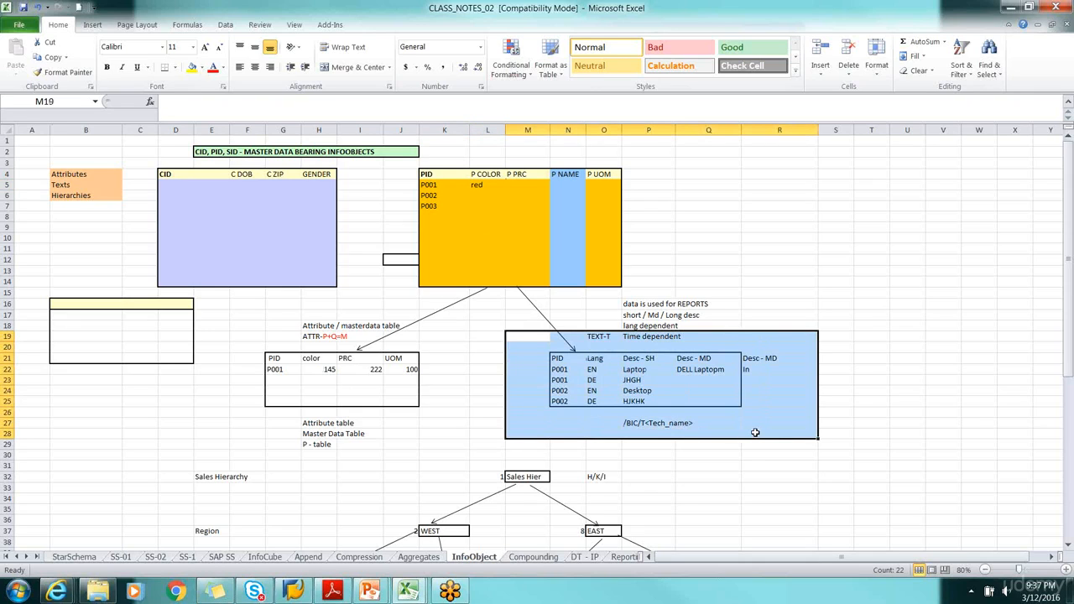
pyautogui.click(433, 186)
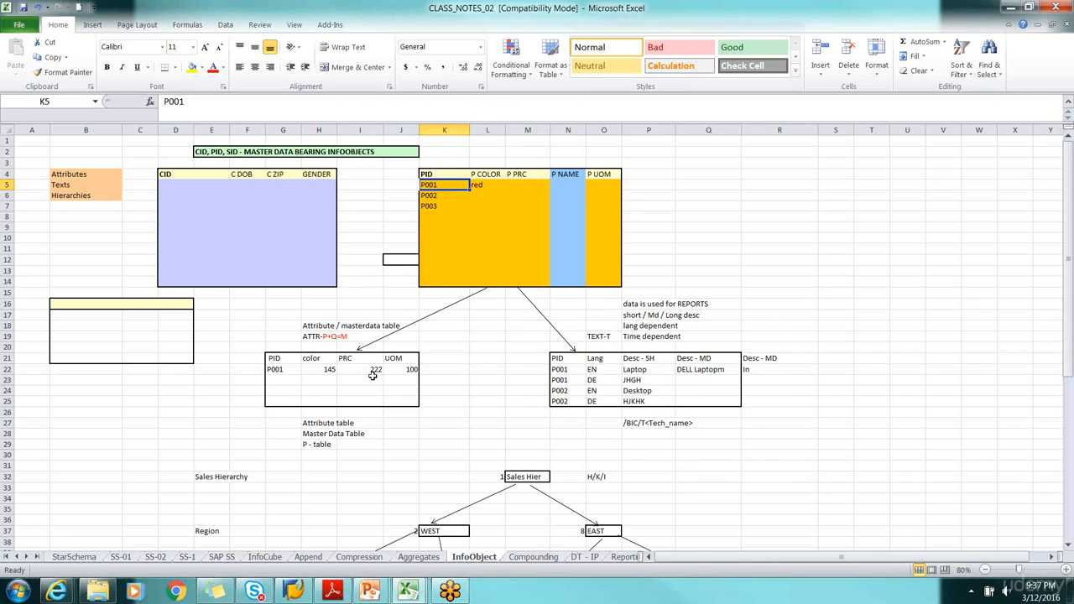
pyautogui.moveTo(256, 328); pyautogui.dragTo(732, 432)
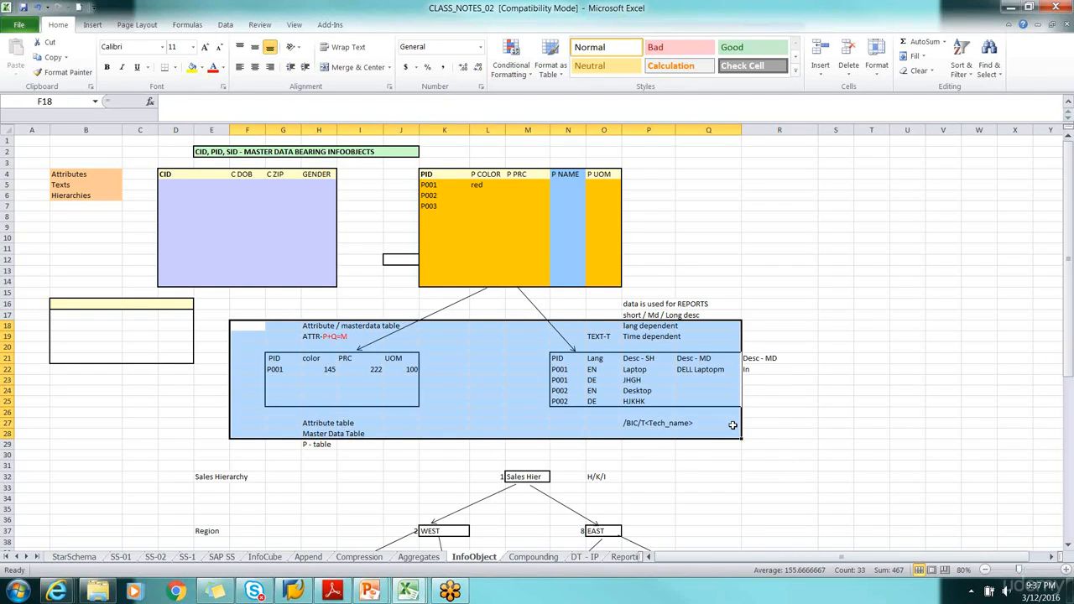
pyautogui.click(349, 165)
pyautogui.moveTo(344, 165); pyautogui.dragTo(705, 442)
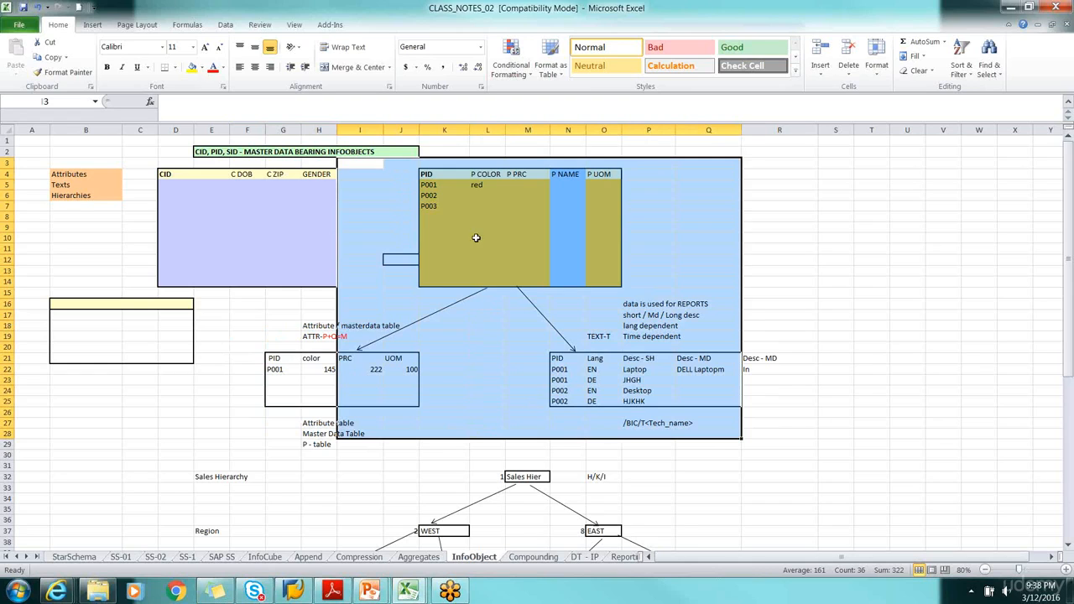
# Trace P001 from the PID table to the attribute table and back, and review the attribute and text tables together
pyautogui.click(426, 175)
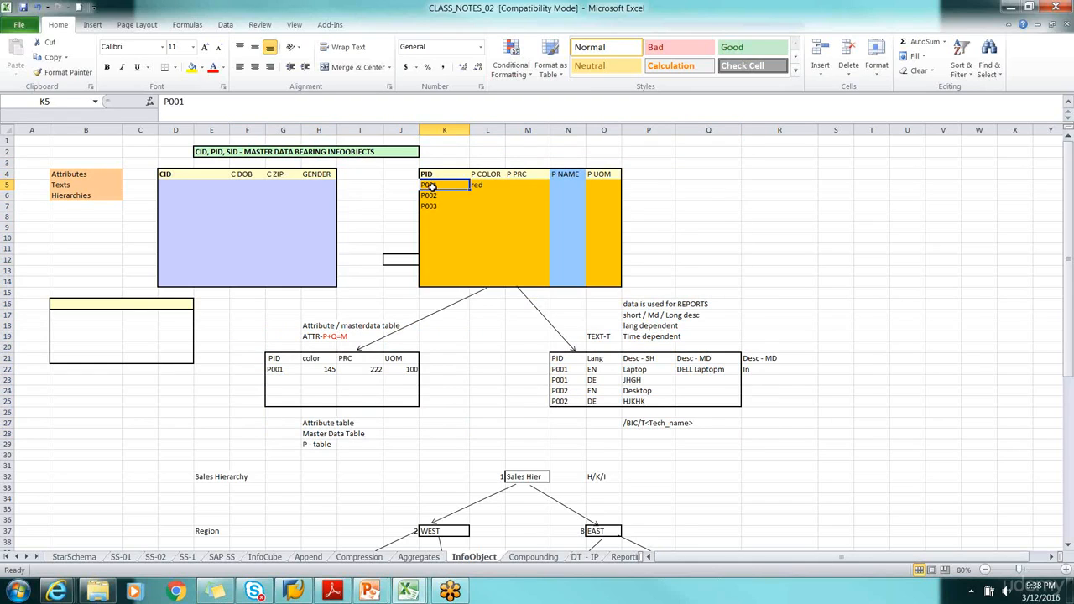
pyautogui.click(280, 369)
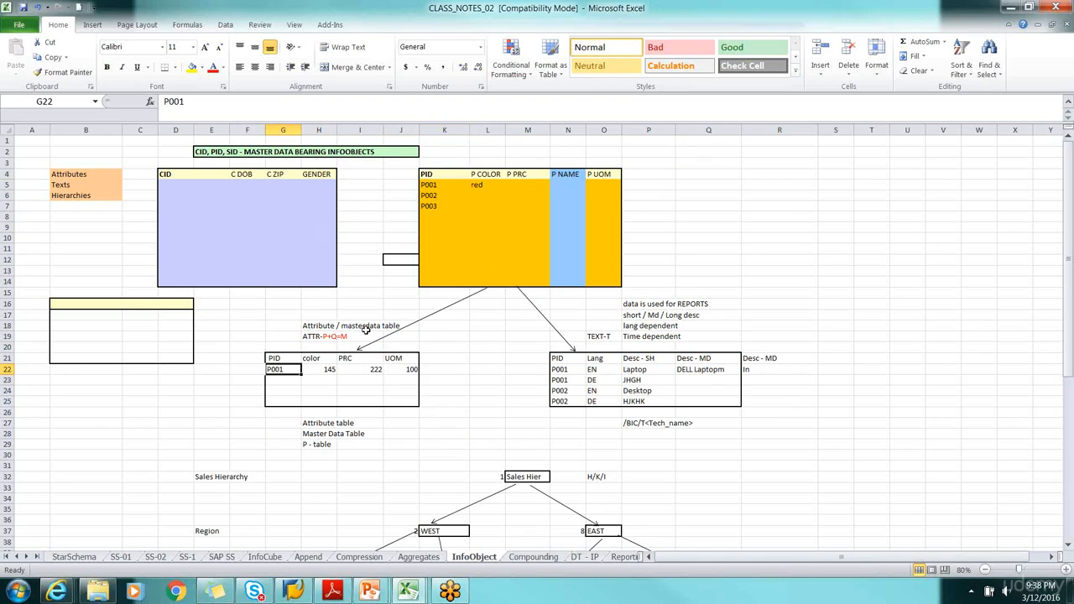
pyautogui.click(425, 186)
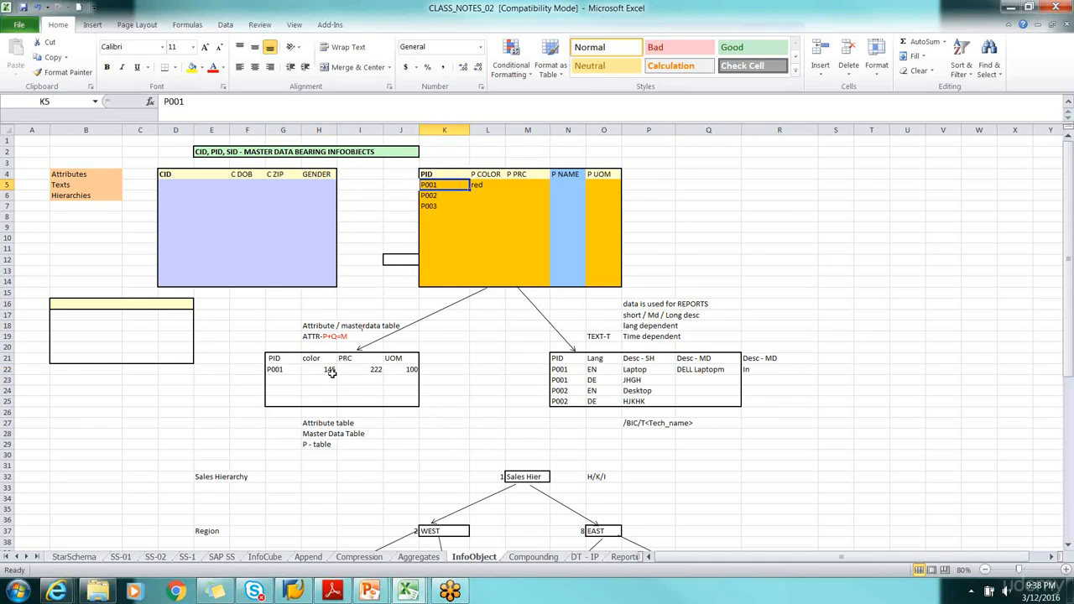
pyautogui.moveTo(382, 431); pyautogui.dragTo(752, 439)
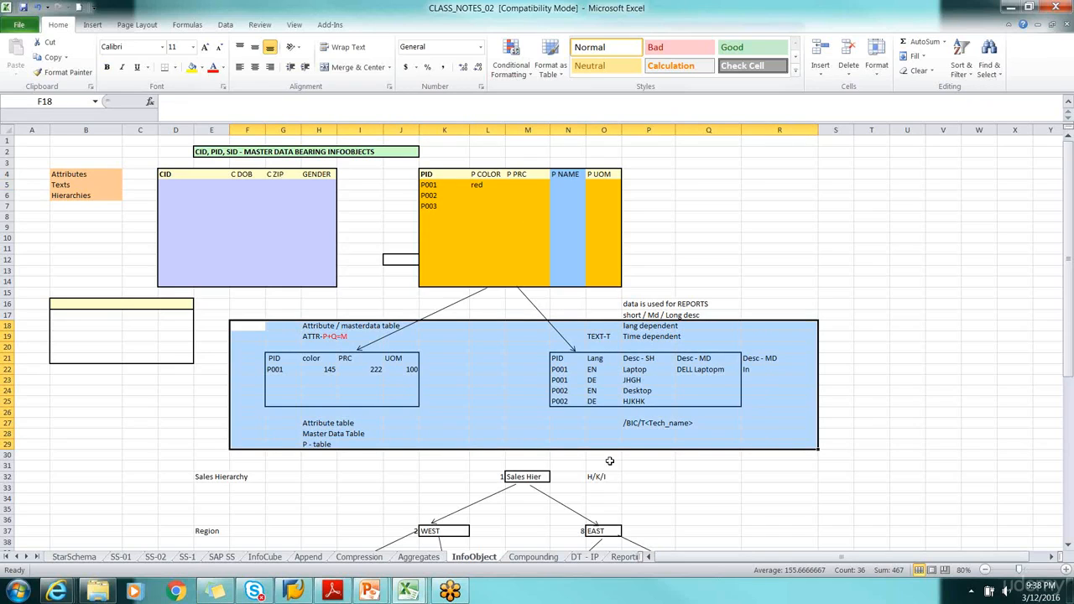
pyautogui.click(475, 400)
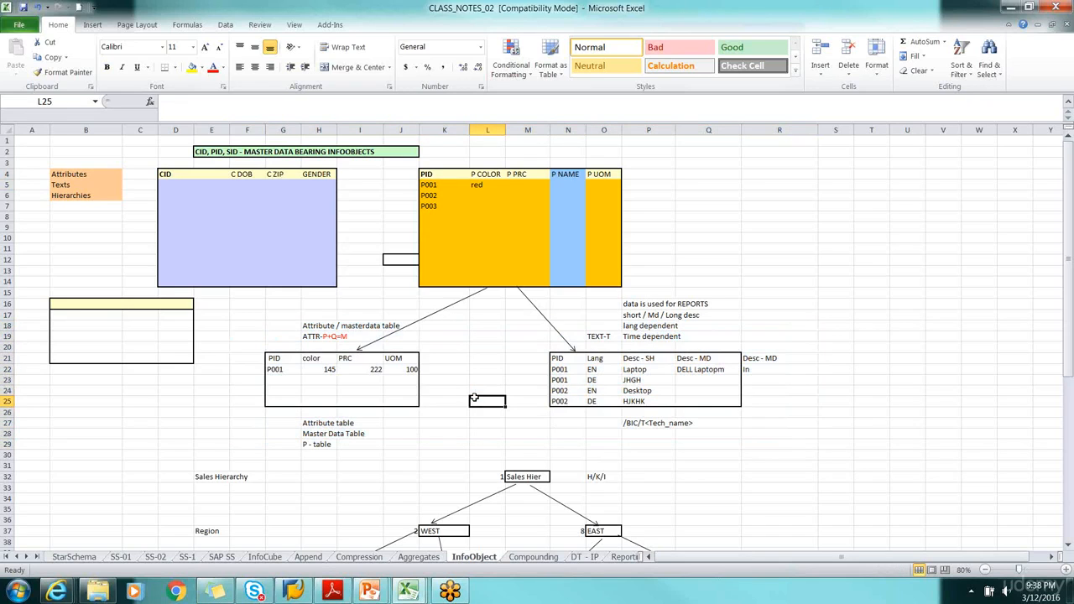
# Check the attribute table's P001 against the color entry in cell L5, and review the text table and both tables side by side
pyautogui.click(273, 369)
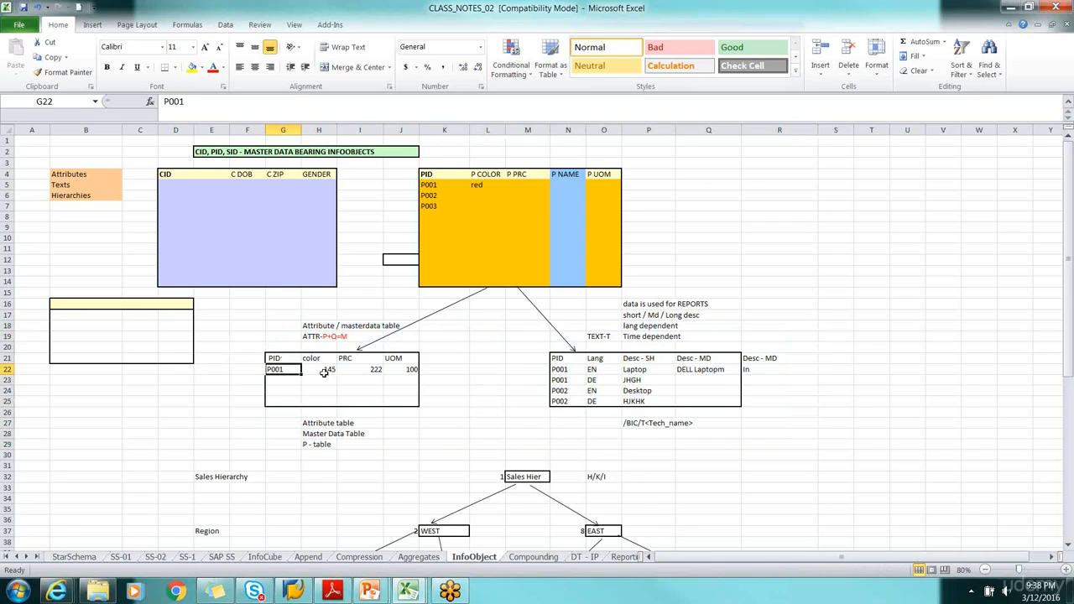
pyautogui.click(482, 184)
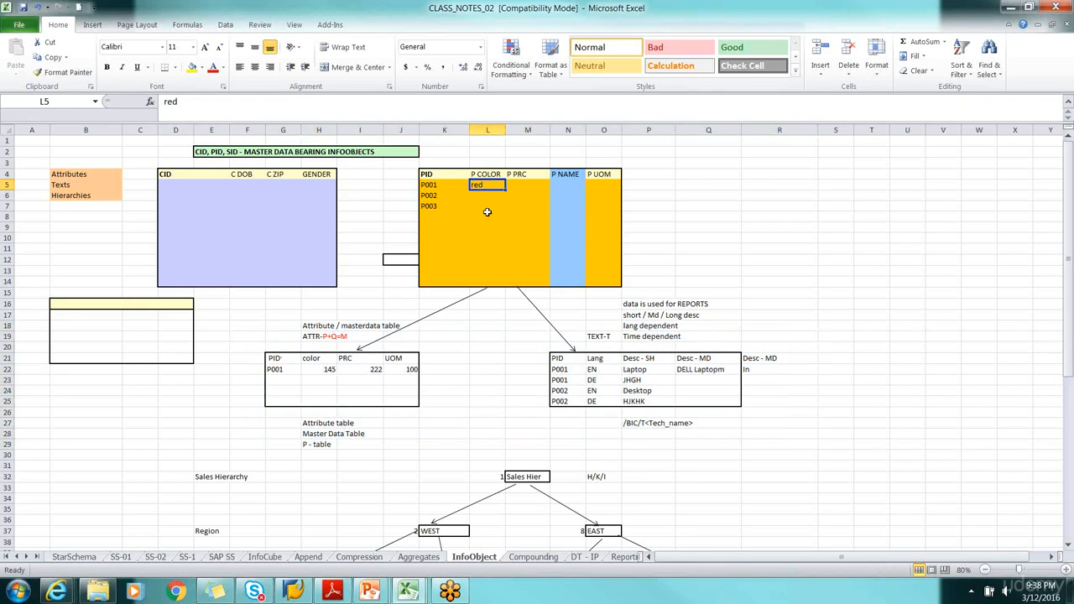
pyautogui.click(290, 369)
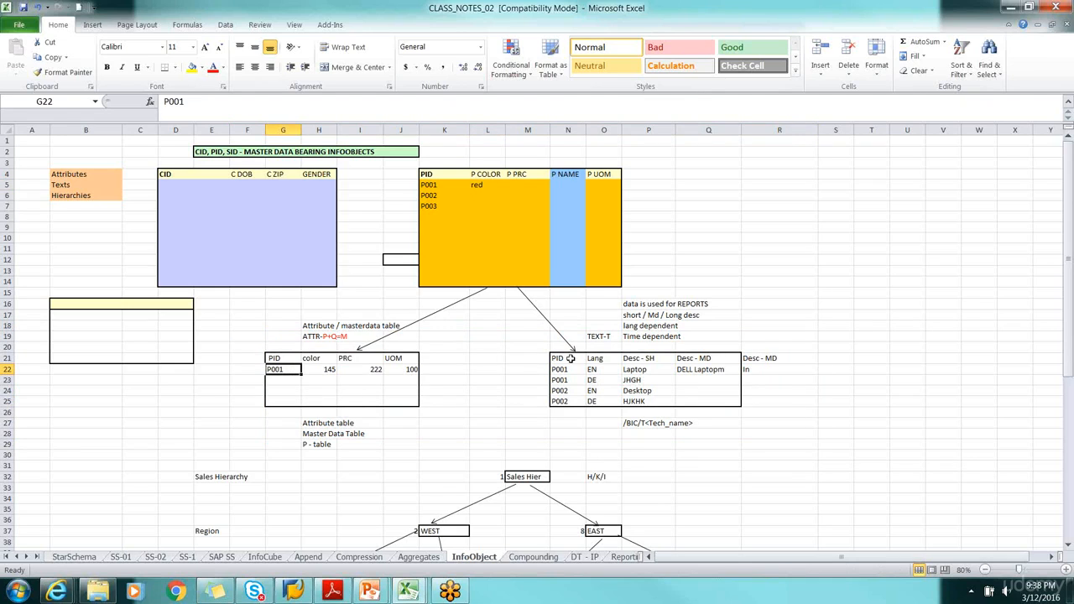
pyautogui.moveTo(534, 335); pyautogui.dragTo(789, 432)
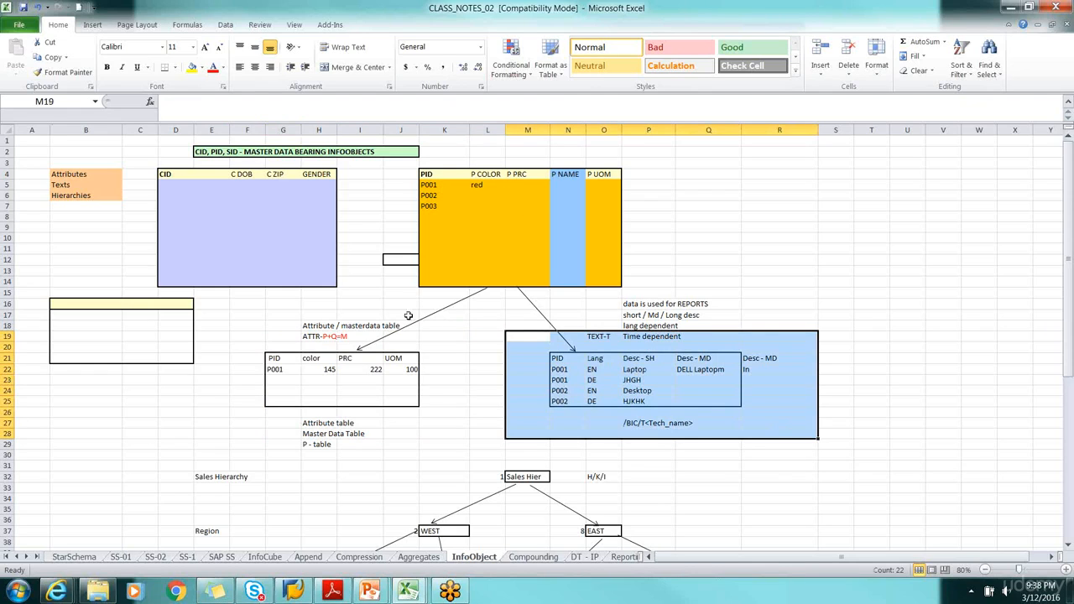
pyautogui.moveTo(239, 322); pyautogui.dragTo(776, 434)
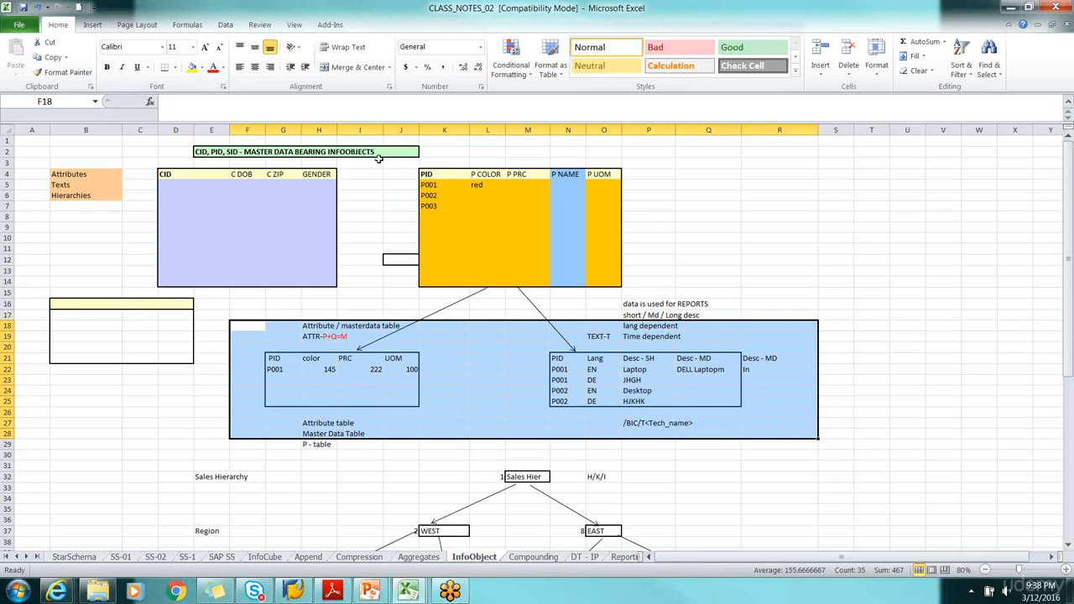
# Review the PID table's upper rows, its whole split diagram, and the attribute and text table area from F18 to R29
pyautogui.moveTo(406, 165); pyautogui.dragTo(671, 240)
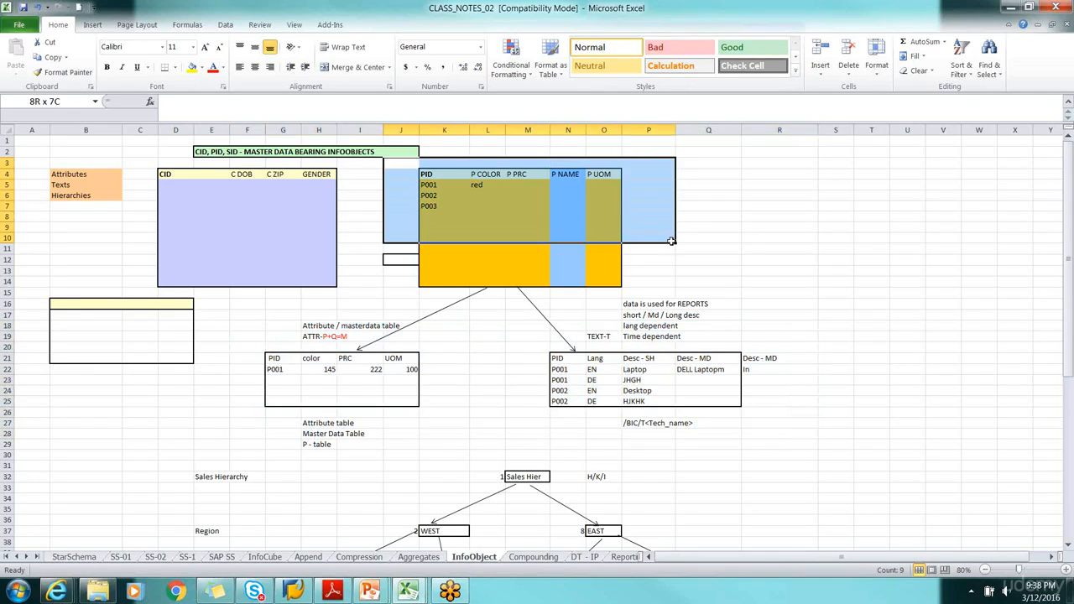
pyautogui.click(671, 240)
pyautogui.moveTo(744, 455); pyautogui.dragTo(289, 172)
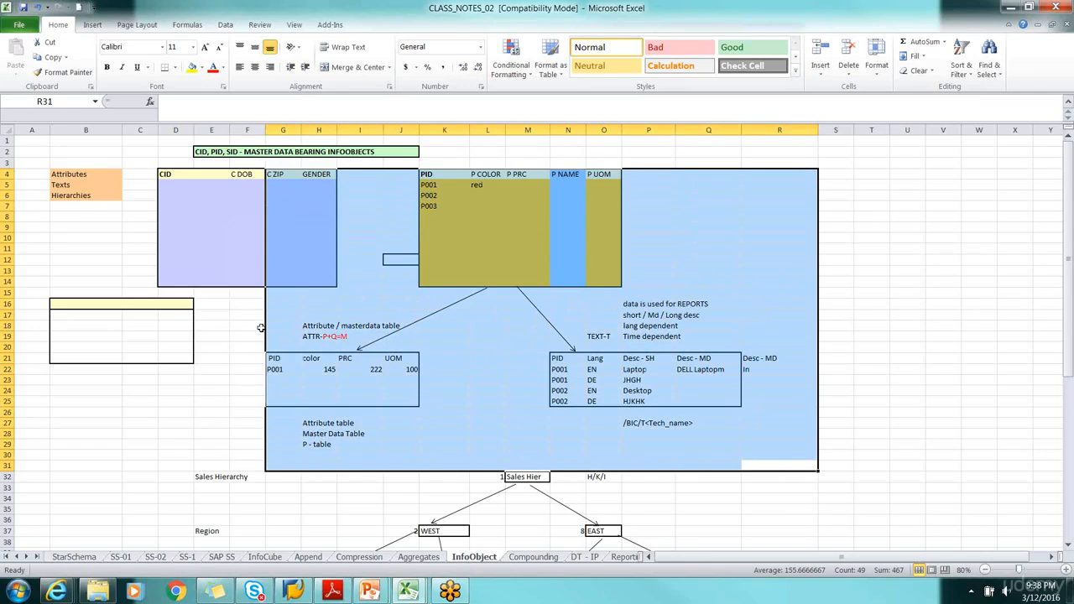
pyautogui.click(241, 335)
pyautogui.moveTo(242, 321); pyautogui.dragTo(764, 440)
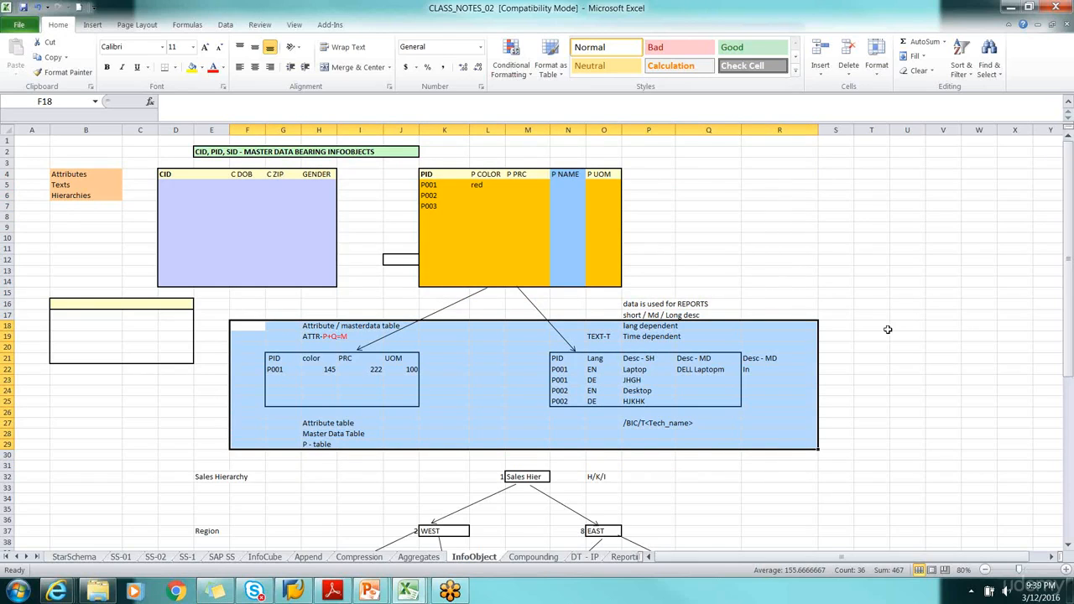
# Contrast the single PID table with the split attribute and text tables, and examine the Attribute / masterdata table and TEXT-T labels
pyautogui.moveTo(400, 167); pyautogui.dragTo(629, 245)
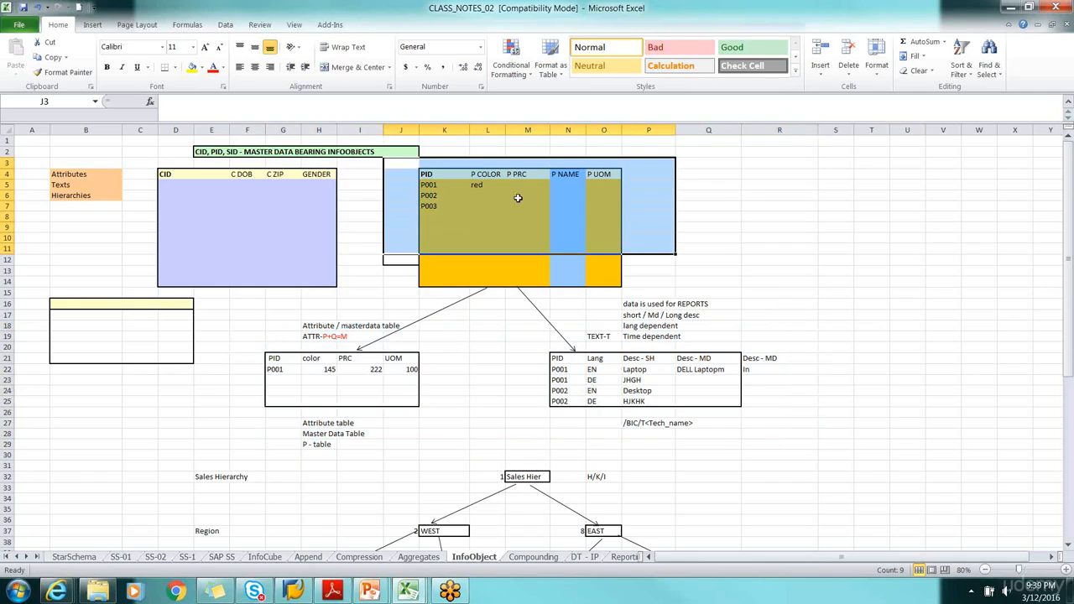
pyautogui.moveTo(716, 174); pyautogui.dragTo(923, 263)
pyautogui.moveTo(1014, 220); pyautogui.dragTo(1015, 329)
pyautogui.moveTo(256, 326); pyautogui.dragTo(786, 447)
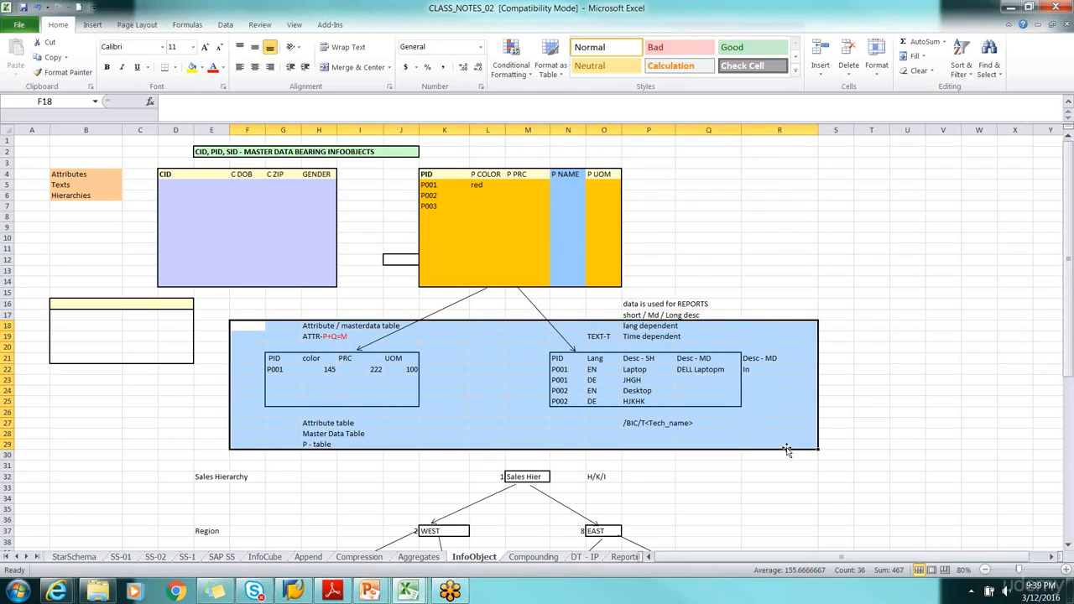
pyautogui.click(343, 329)
pyautogui.click(612, 337)
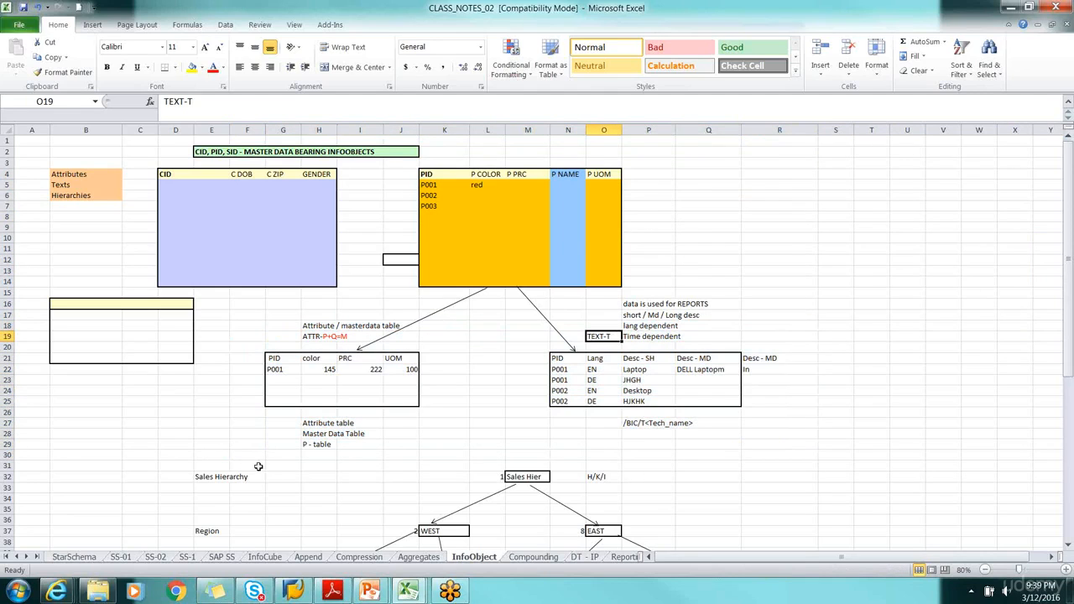
# Examine the Sales Hierarchy's root node and its WEST and EAST region nodes
pyautogui.scroll(-5, 258, 468)
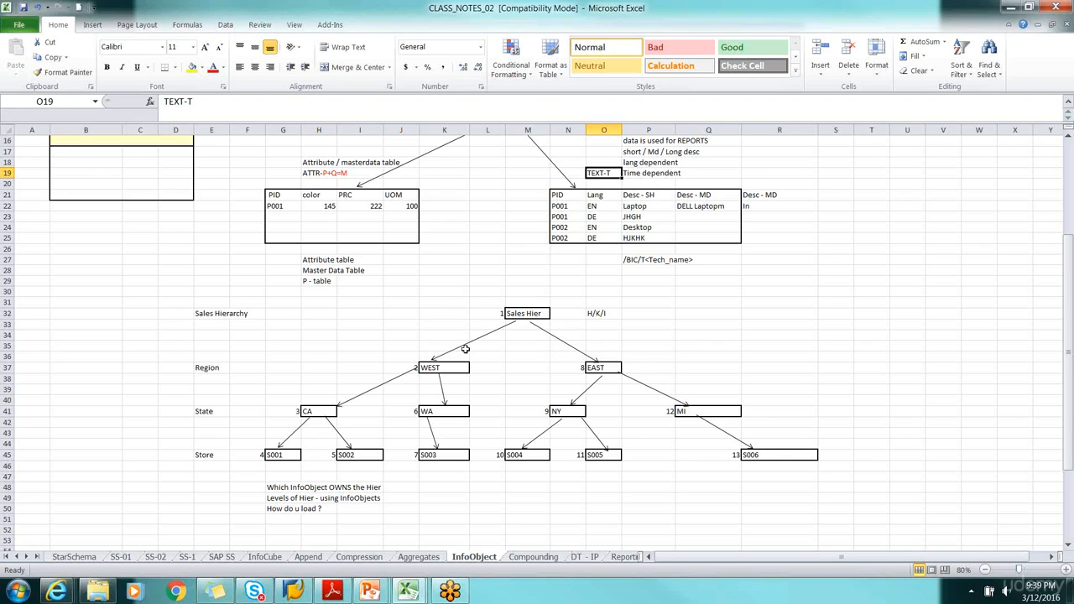
pyautogui.moveTo(482, 292); pyautogui.dragTo(603, 335)
pyautogui.click(513, 356)
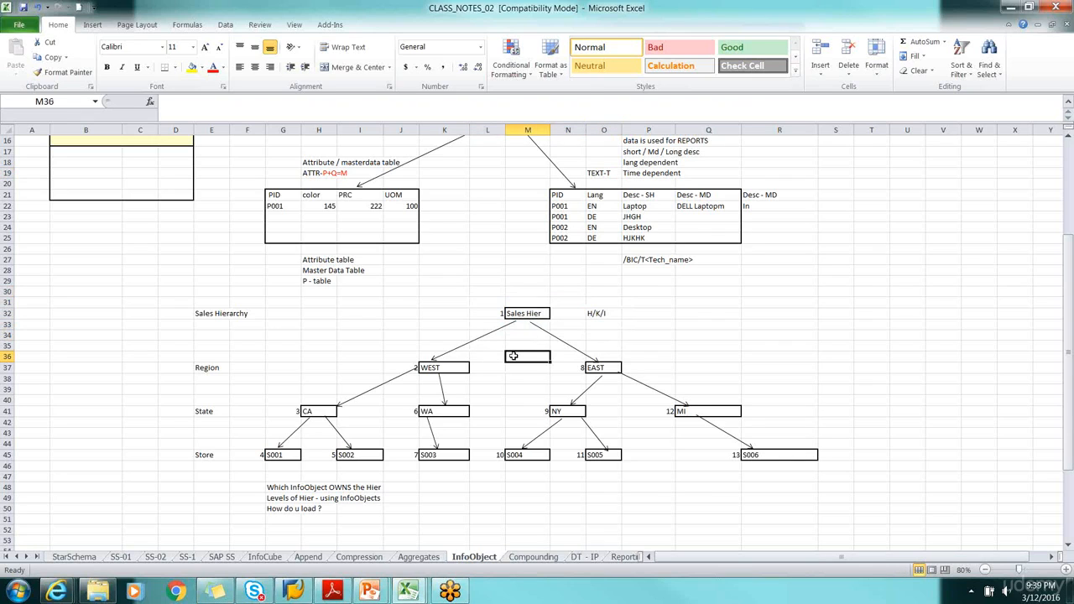
pyautogui.click(446, 368)
pyautogui.click(595, 369)
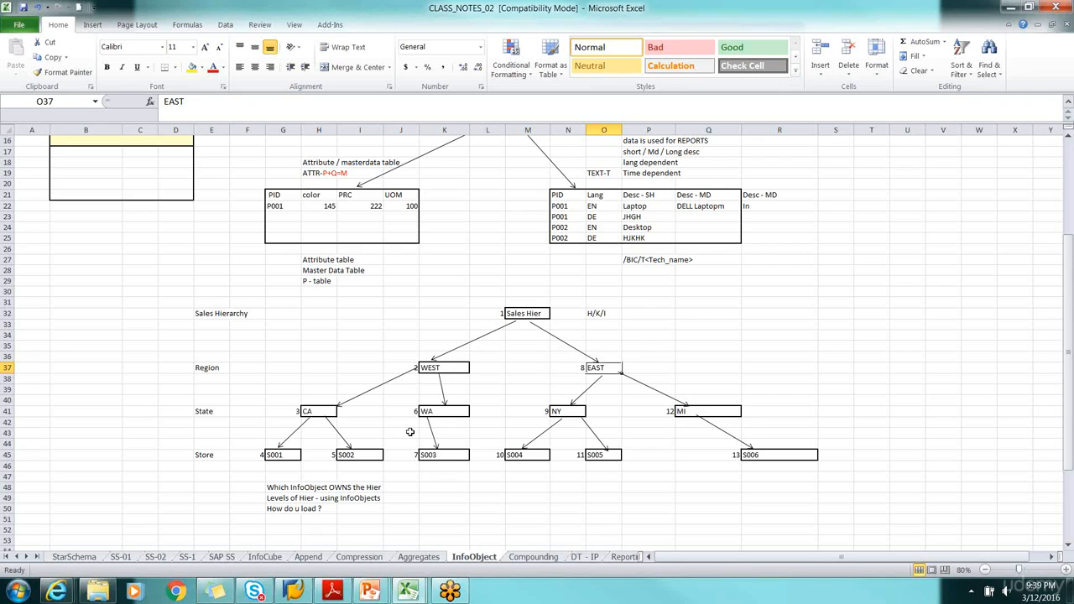
# Review the state and store levels under WEST and the entire EAST branch, and look over the complete Sales Hierarchy
pyautogui.moveTo(173, 403); pyautogui.dragTo(421, 483)
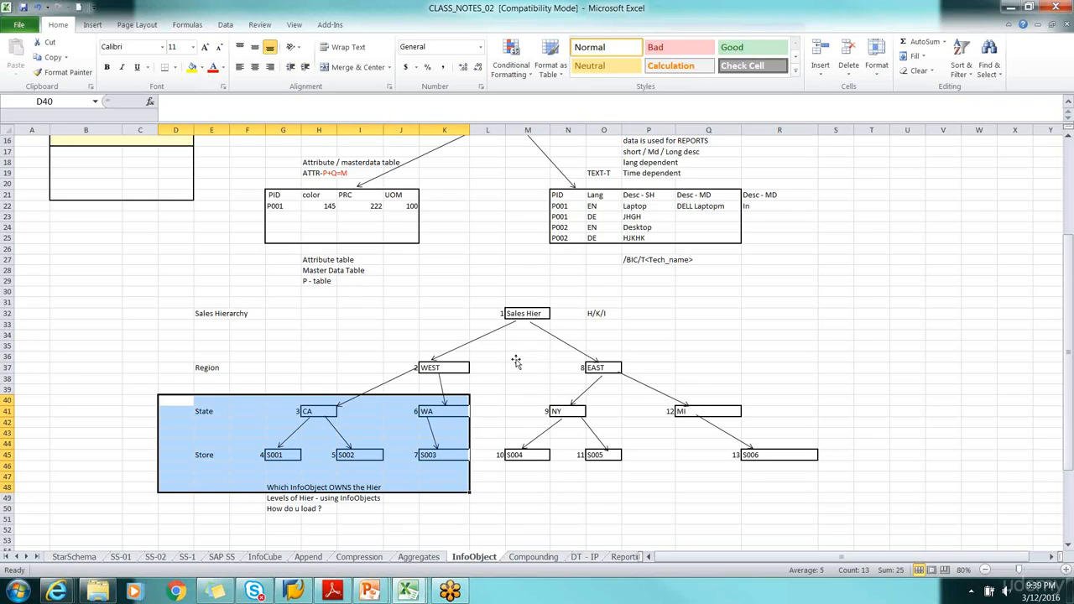
pyautogui.click(558, 412)
pyautogui.click(688, 402)
pyautogui.moveTo(511, 358); pyautogui.dragTo(797, 488)
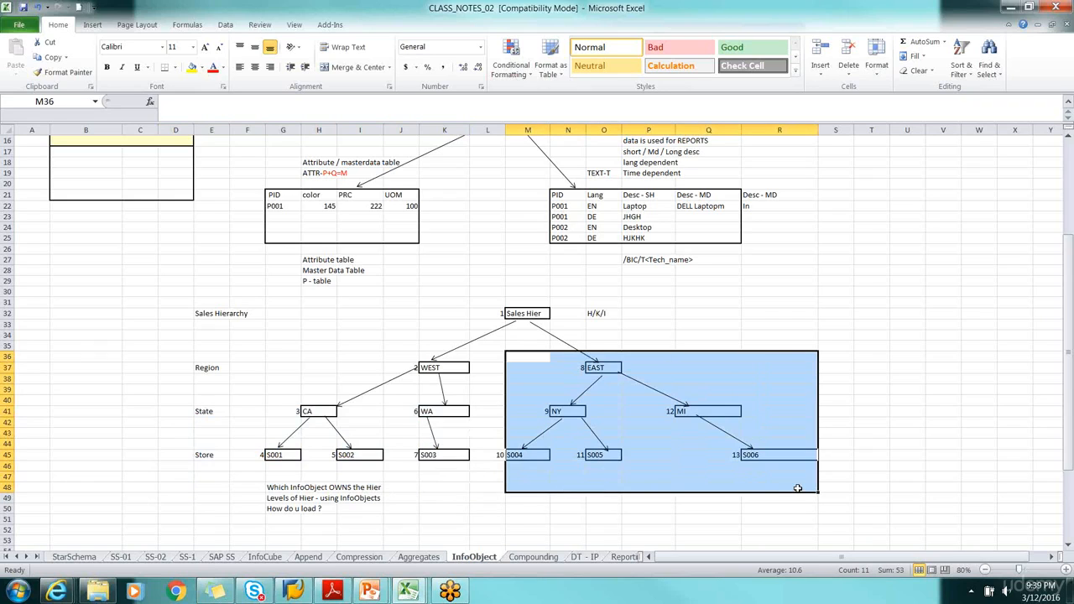
pyautogui.click(668, 507)
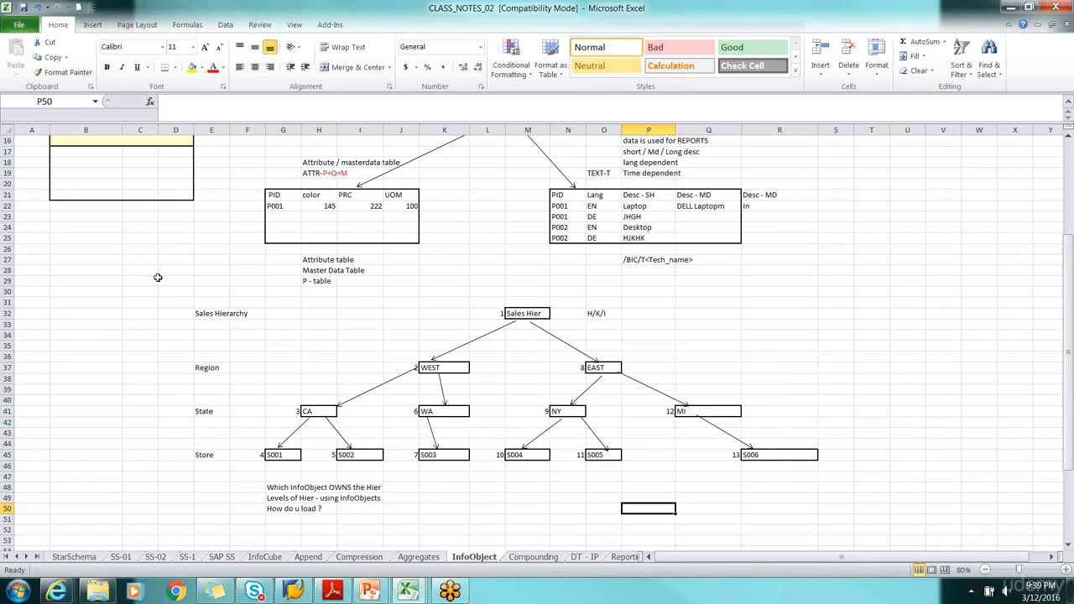
pyautogui.moveTo(141, 302); pyautogui.dragTo(827, 509)
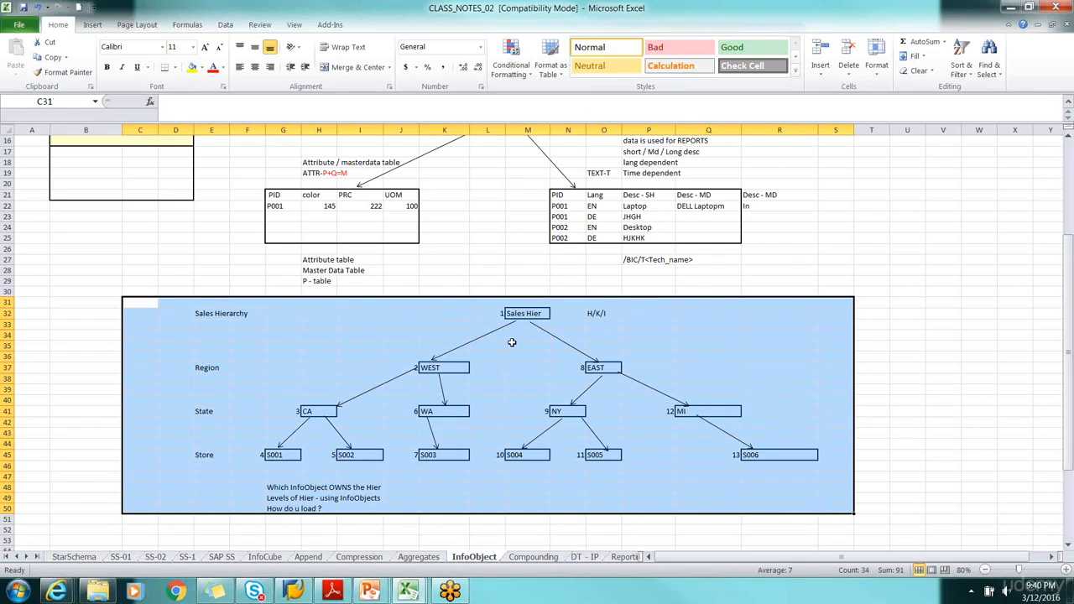
pyautogui.click(898, 332)
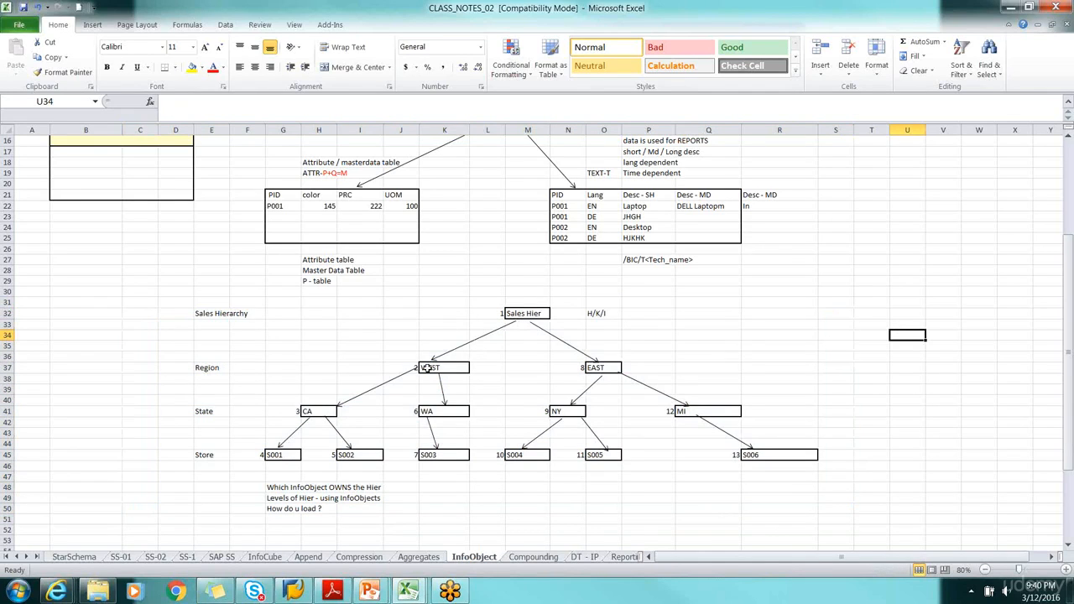
# Examine the CA and WA state nodes with their stores, and review the full Sales Hierarchy diagram from B29 to R52
pyautogui.click(310, 412)
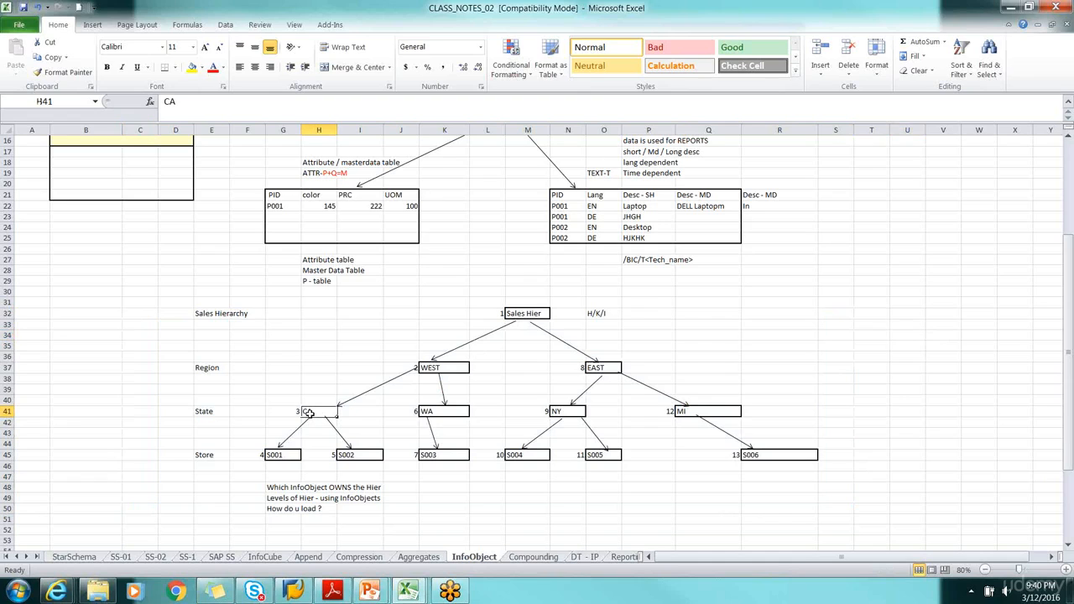
pyautogui.moveTo(148, 391); pyautogui.dragTo(393, 477)
pyautogui.moveTo(409, 391); pyautogui.dragTo(462, 489)
pyautogui.moveTo(126, 285); pyautogui.dragTo(813, 530)
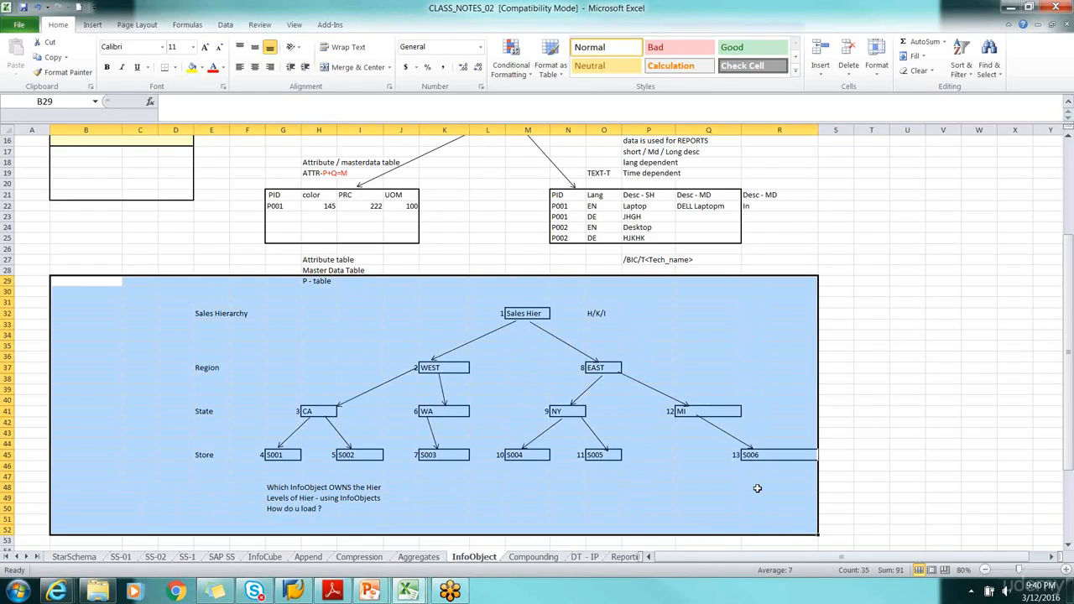
pyautogui.click(882, 423)
# Review the Attributes, Texts and Hierarchies list in B4:B6, checking the Texts and Hierarchies entries individually
pyautogui.scroll(5, 813, 270)
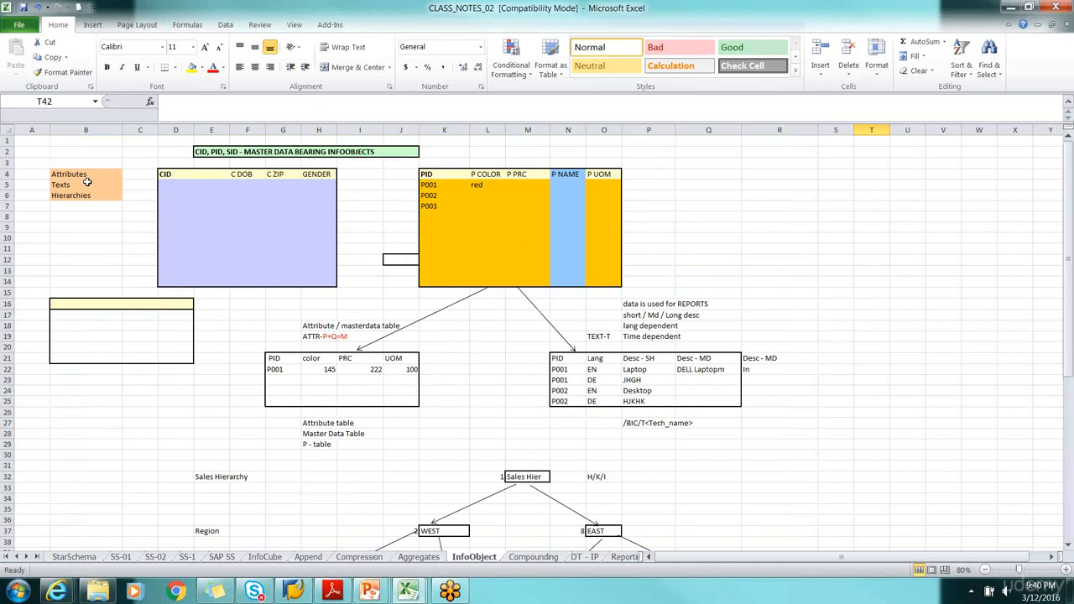
pyautogui.moveTo(70, 174); pyautogui.dragTo(70, 199)
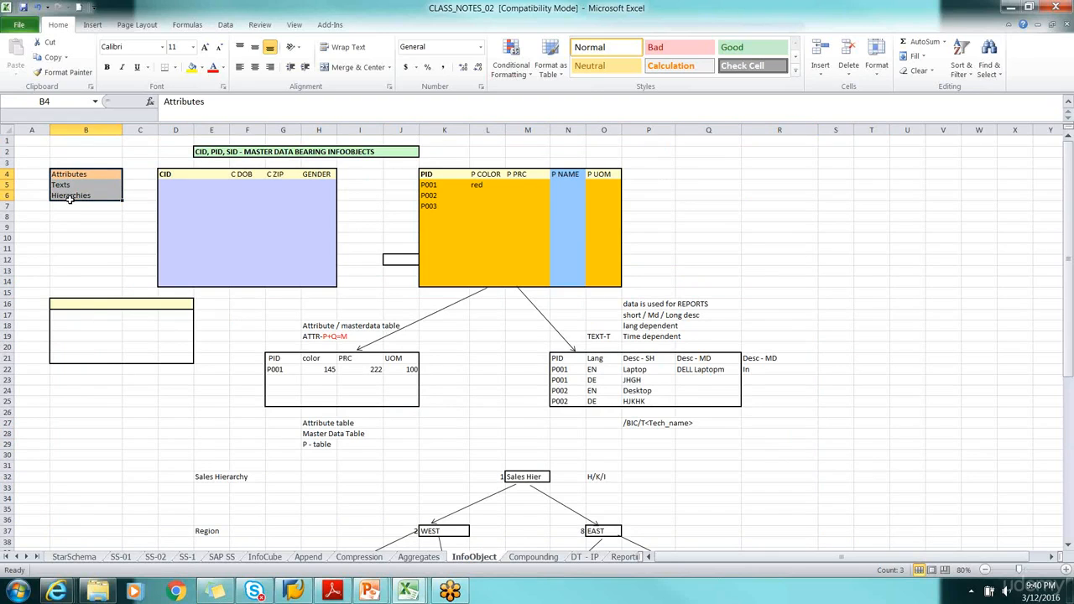
pyautogui.click(72, 185)
pyautogui.click(74, 195)
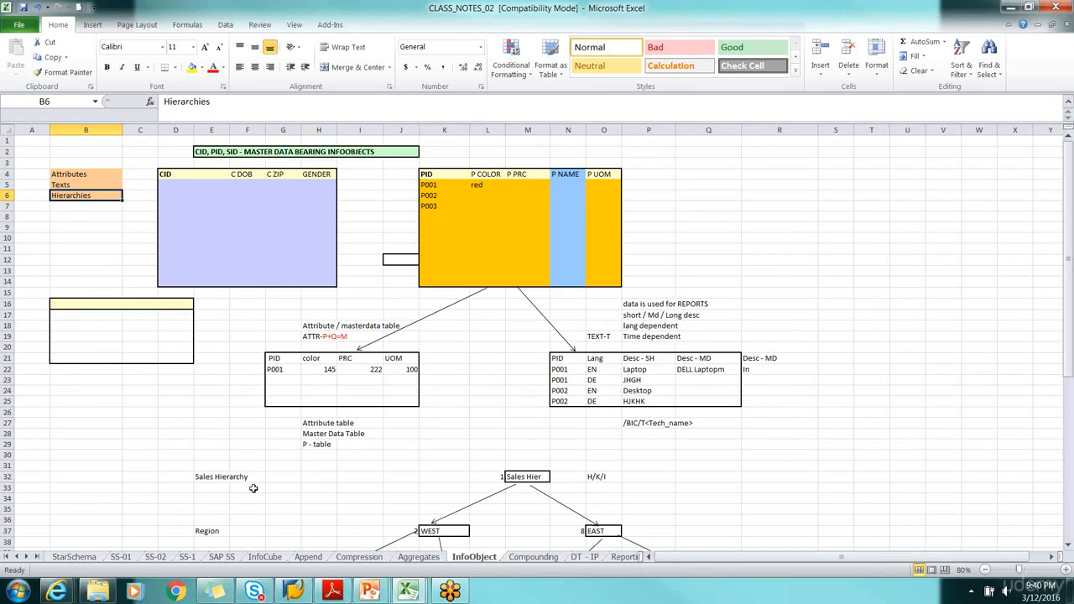
pyautogui.scroll(-7, 252, 475)
pyautogui.scroll(-6, 269, 452)
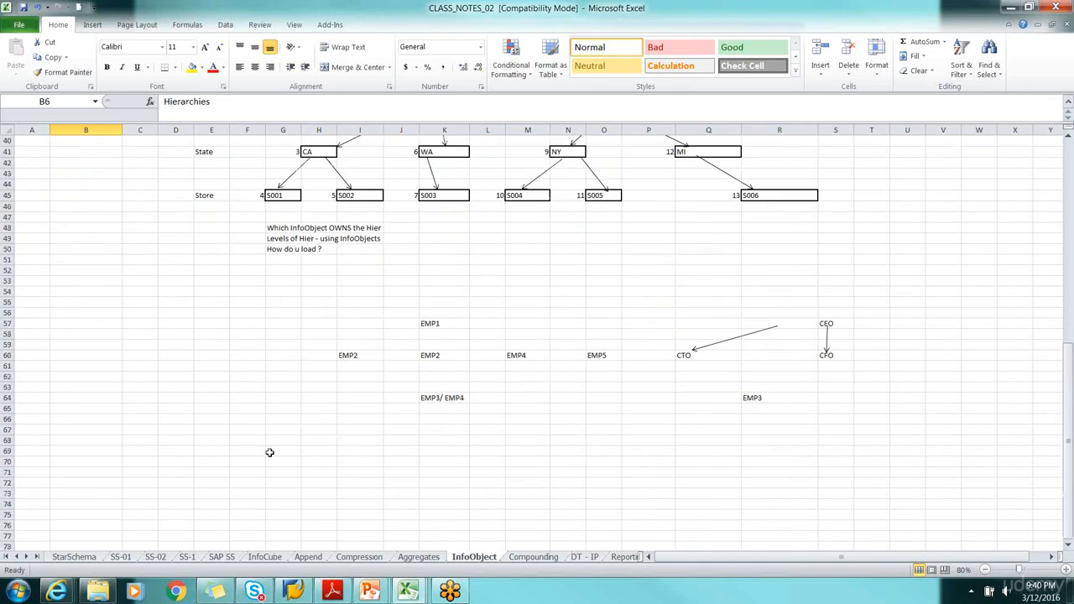
pyautogui.scroll(13, 272, 451)
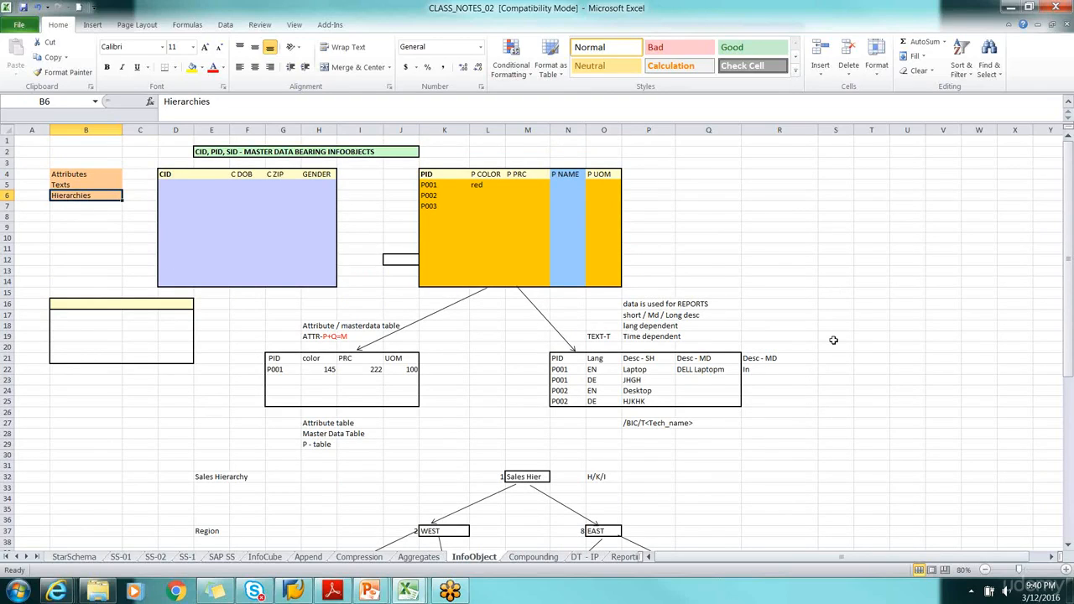
# Switch to Windows Explorer and open the Docs_for_Online_Class folder stored within CP_All Files on OSDisk (C:)
pyautogui.click(98, 591)
pyautogui.scroll(12, 475, 324)
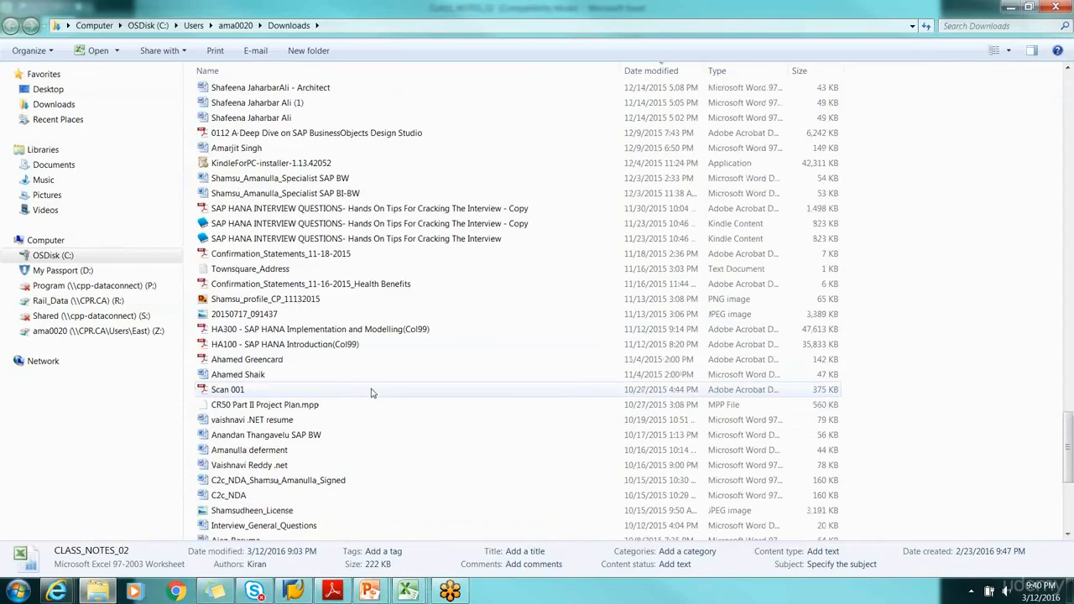
pyautogui.click(60, 263)
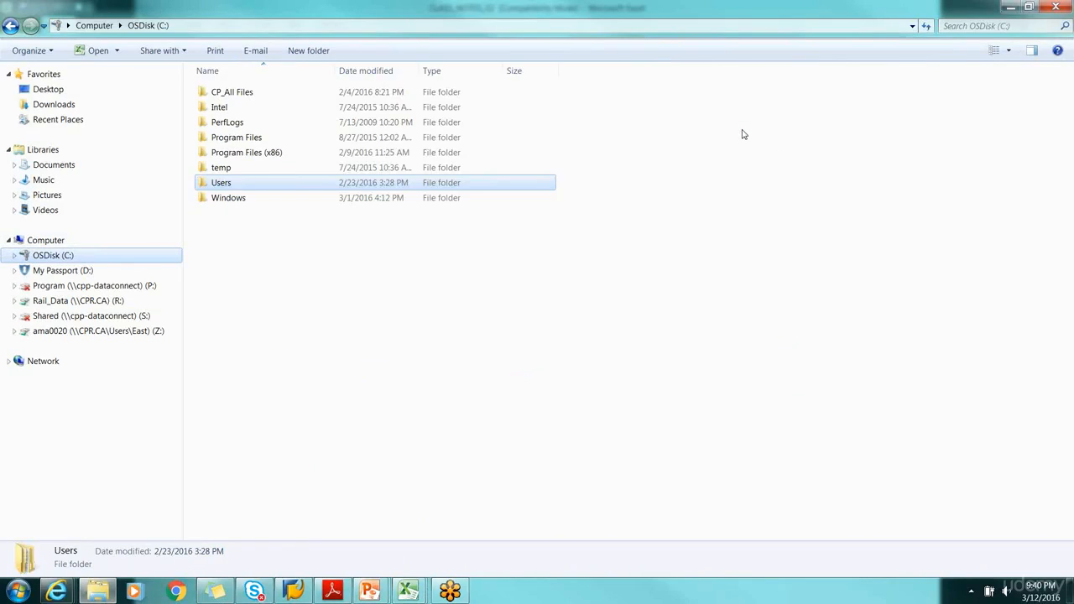
pyautogui.doubleClick(219, 92)
pyautogui.scroll(-7, 256, 172)
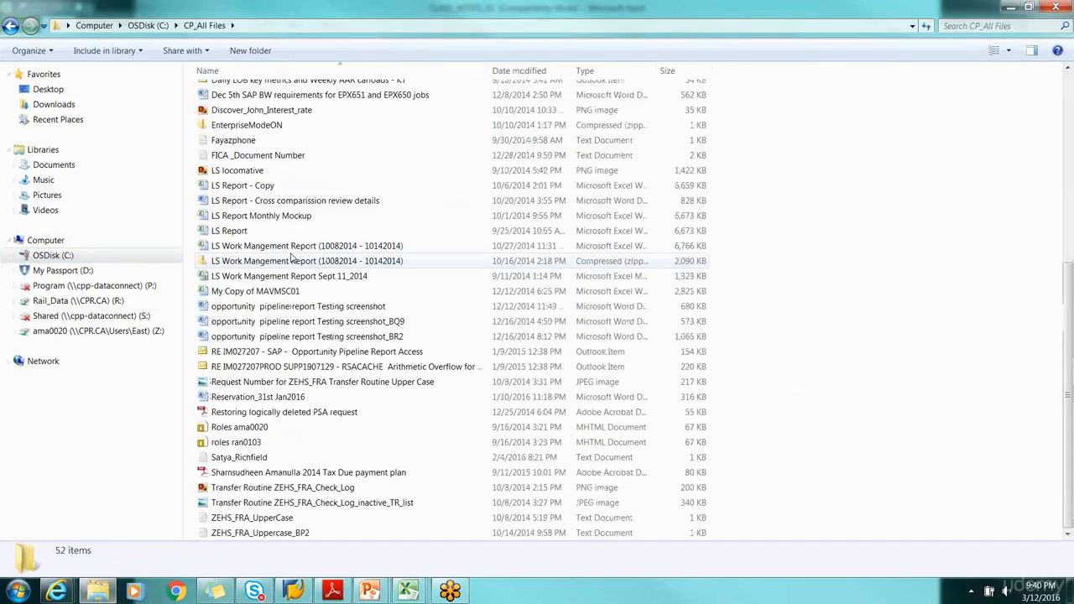
pyautogui.scroll(7, 256, 172)
pyautogui.click(250, 149)
pyautogui.doubleClick(250, 149)
pyautogui.scroll(-15, 348, 281)
pyautogui.doubleClick(251, 442)
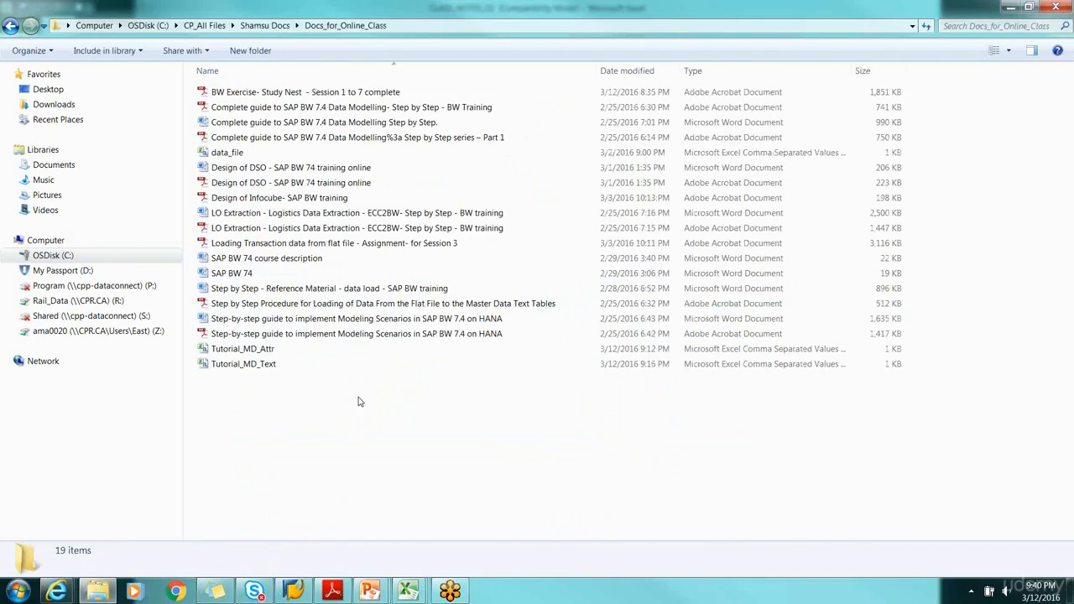
# Locate the Tutorial_MD_Attr and Tutorial_MD_Text files and bring up the already open Tutorial_MD_Attr workbook in Excel without reopening it
pyautogui.click(267, 353)
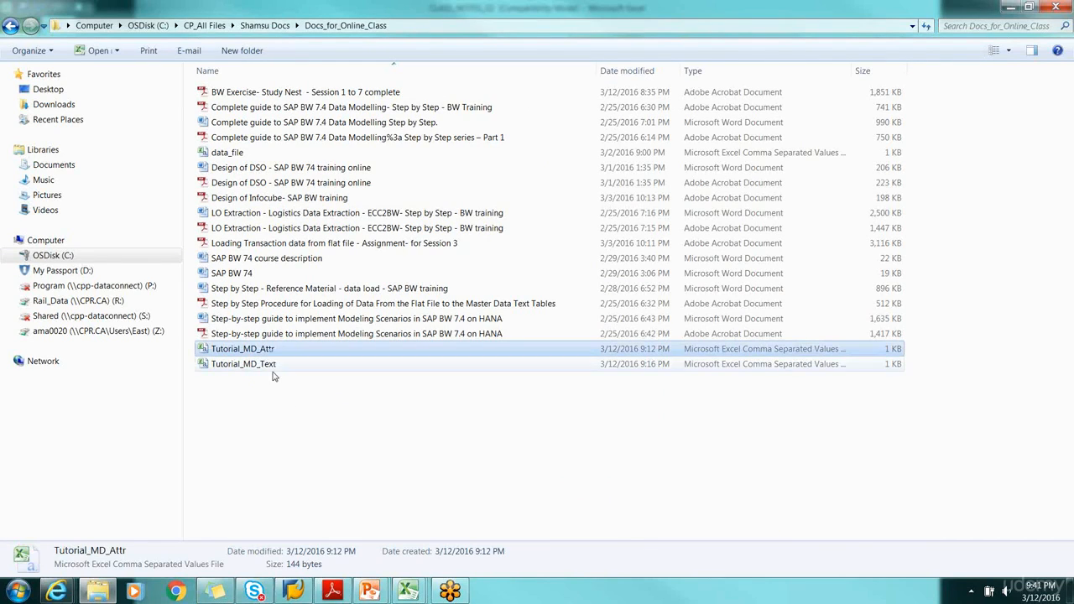
pyautogui.click(262, 369)
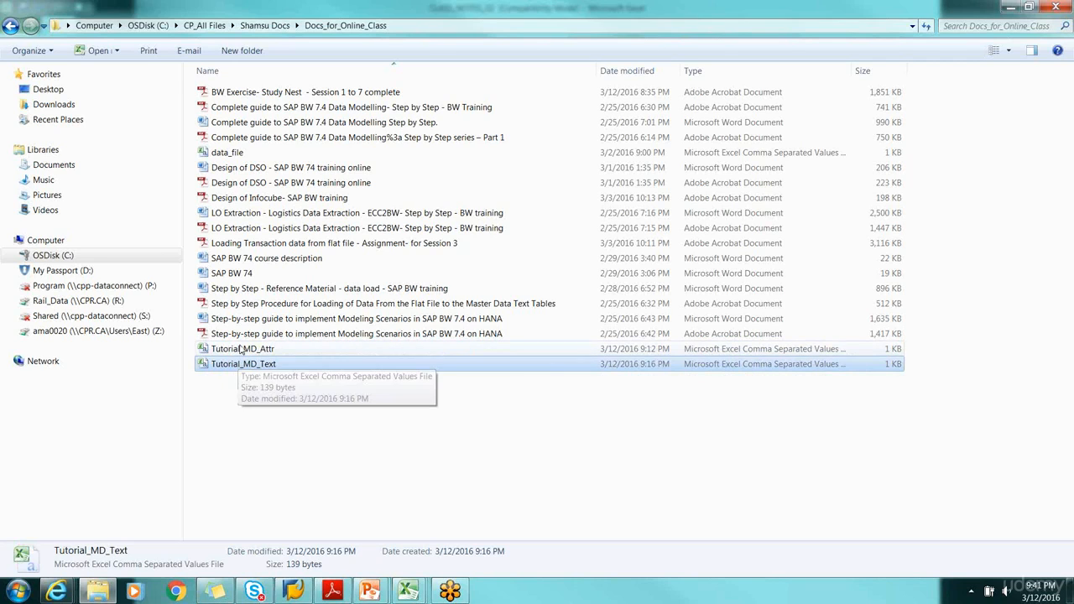
pyautogui.click(239, 351)
pyautogui.doubleClick(239, 352)
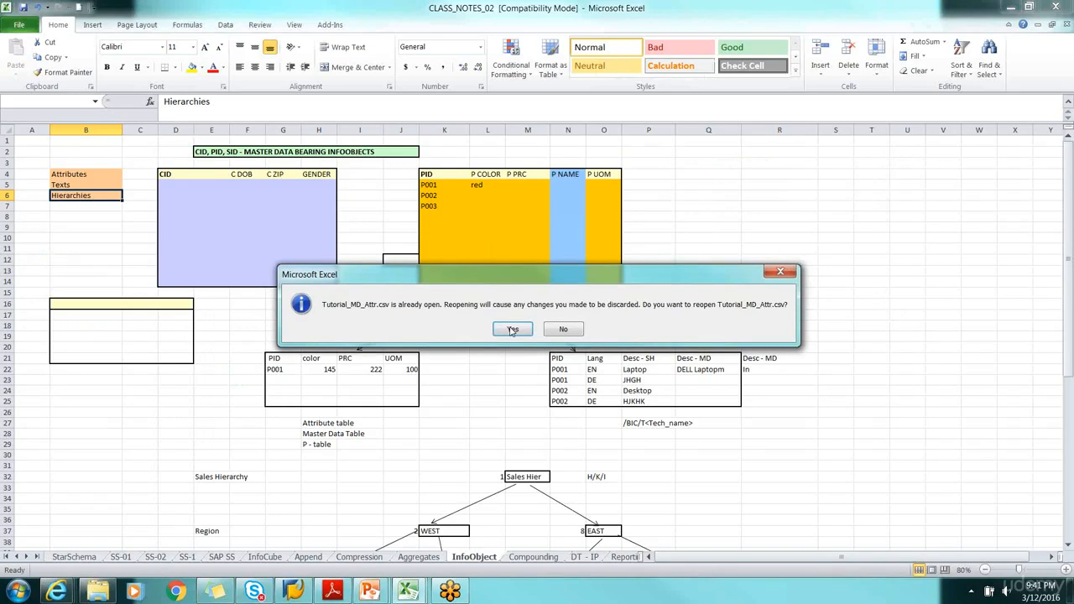
pyautogui.click(563, 329)
pyautogui.moveTo(408, 591)
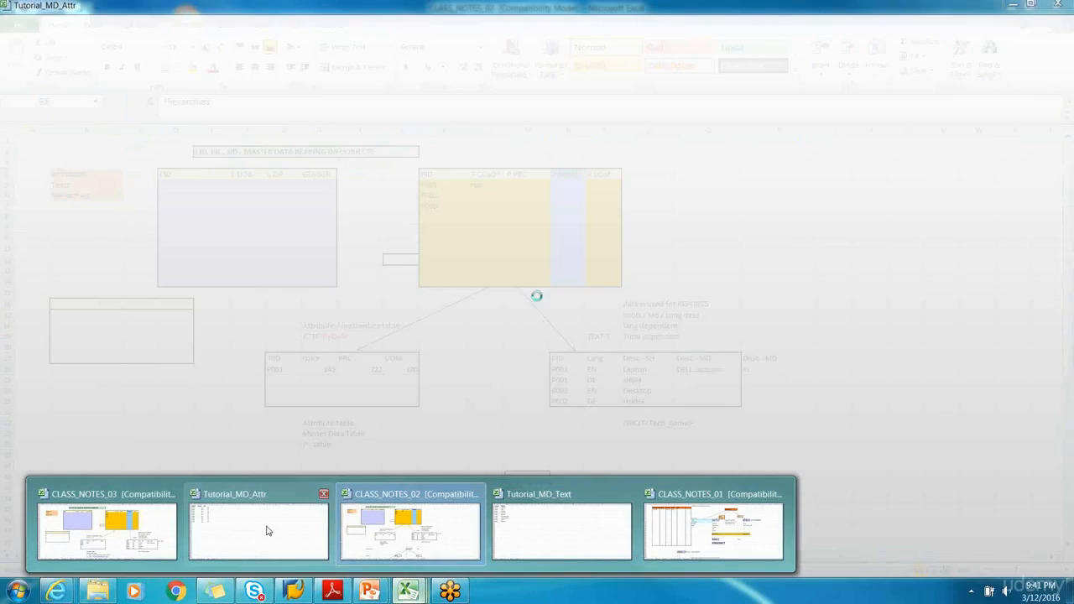
pyautogui.click(256, 528)
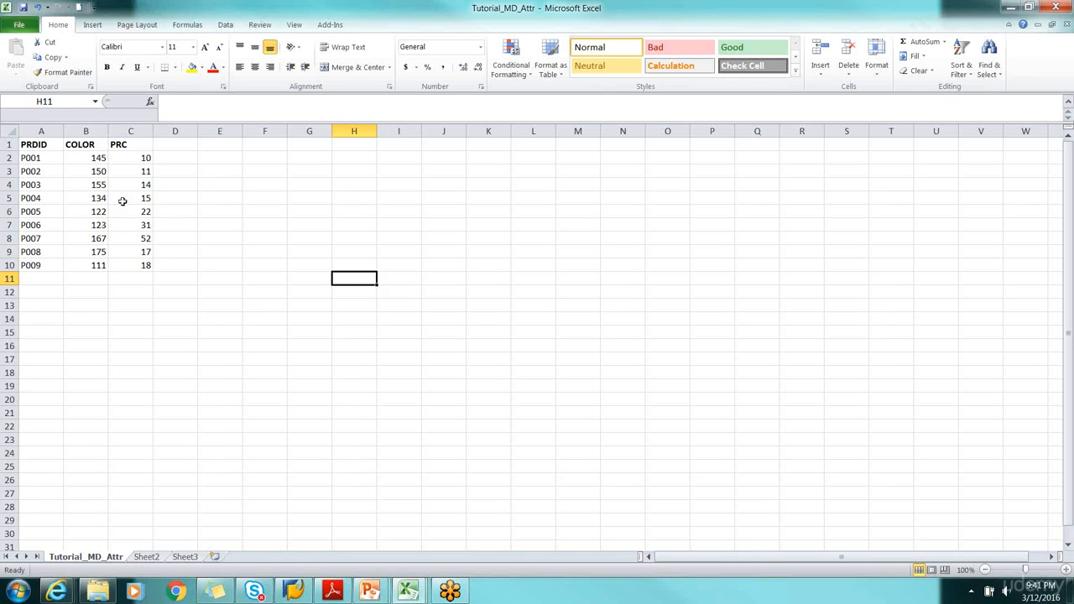
# Examine the PRDID, COLOR and PRC headers and the product rows in A1:C10 of the attribute file
pyautogui.click(37, 144)
pyautogui.click(88, 146)
pyautogui.click(128, 144)
pyautogui.moveTo(21, 144); pyautogui.dragTo(124, 265)
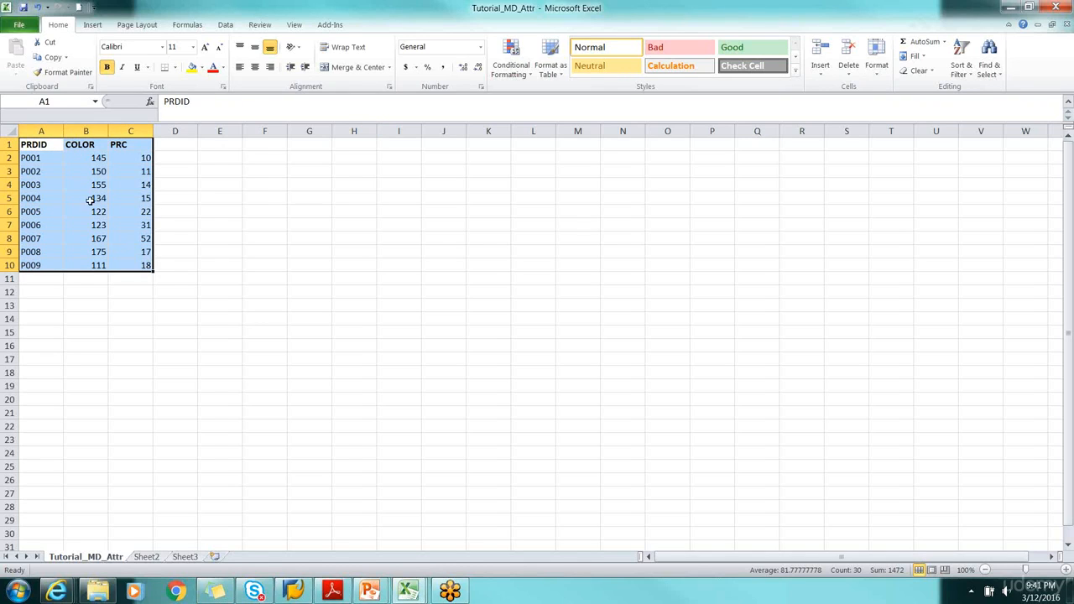
pyautogui.moveTo(35, 157); pyautogui.dragTo(130, 263)
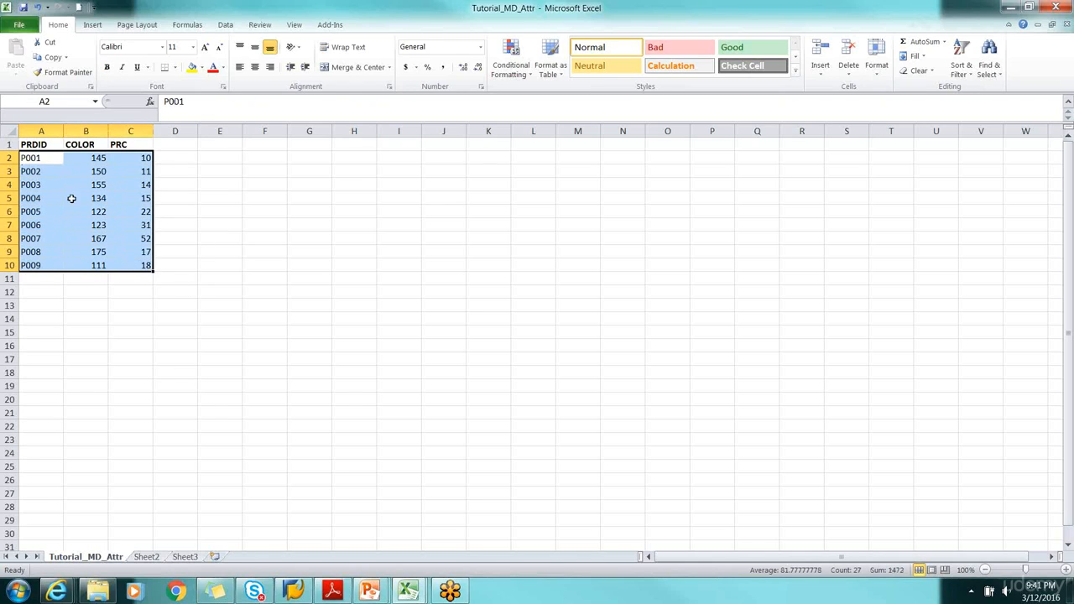
pyautogui.click(37, 157)
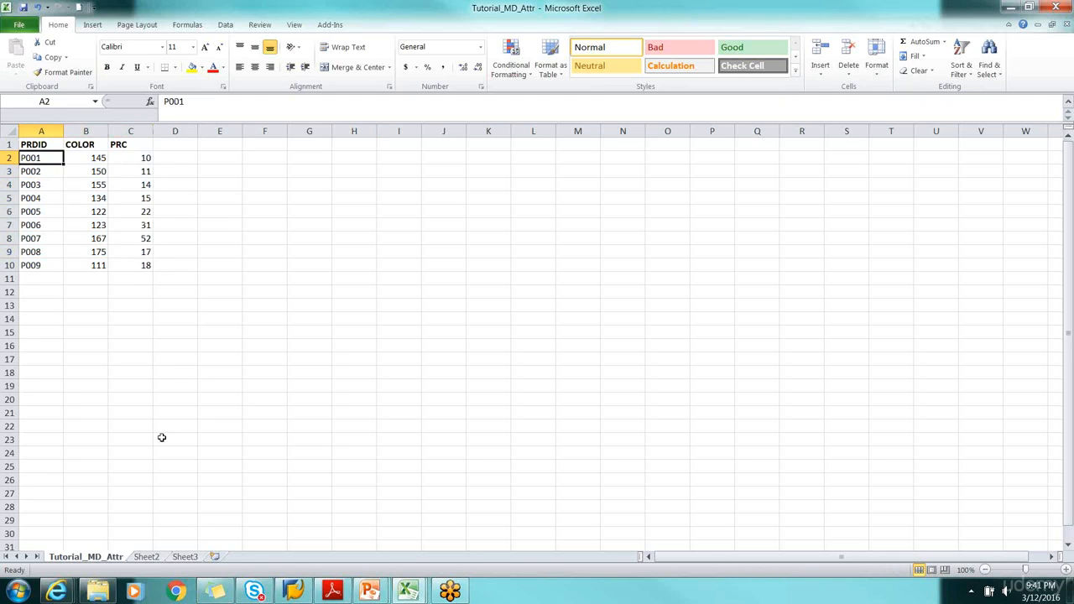
# Switch to the Tutorial_MD_Text workbook and review the product IDs and descriptions in A2:B10
pyautogui.click(408, 591)
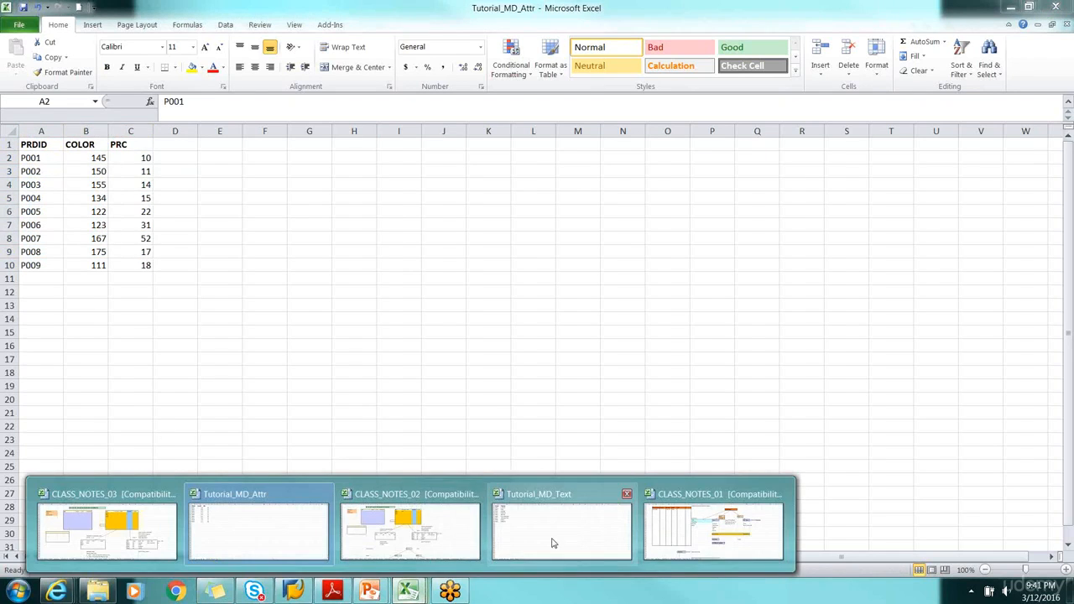
pyautogui.click(529, 542)
pyautogui.moveTo(28, 158); pyautogui.dragTo(114, 269)
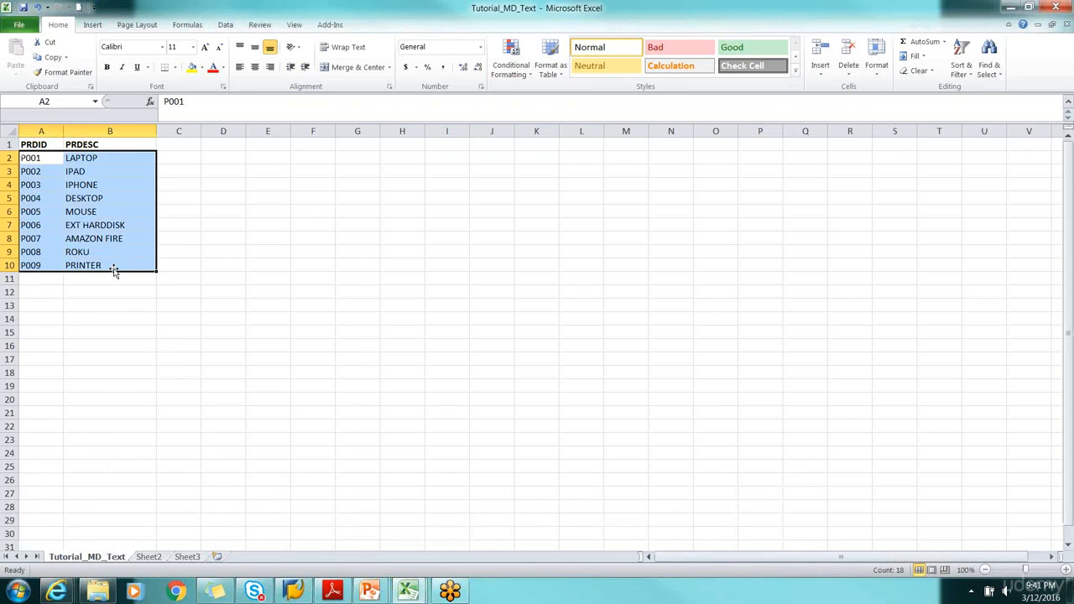
pyautogui.click(174, 290)
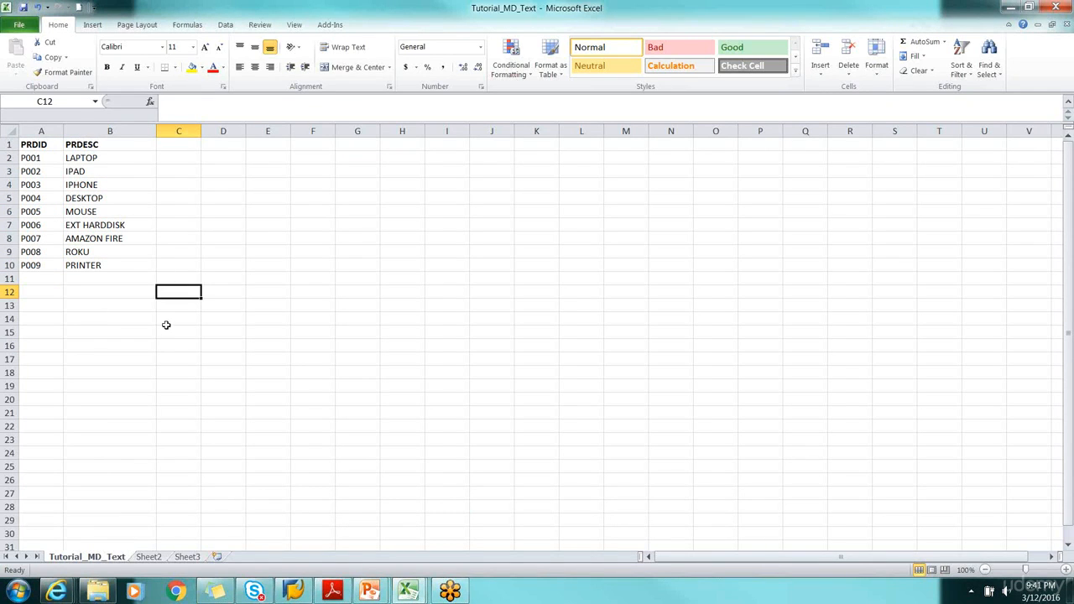
# Put Excel aside, switch to SAP Logon and open the Studynest-BW7.4 connection
pyautogui.click(1010, 7)
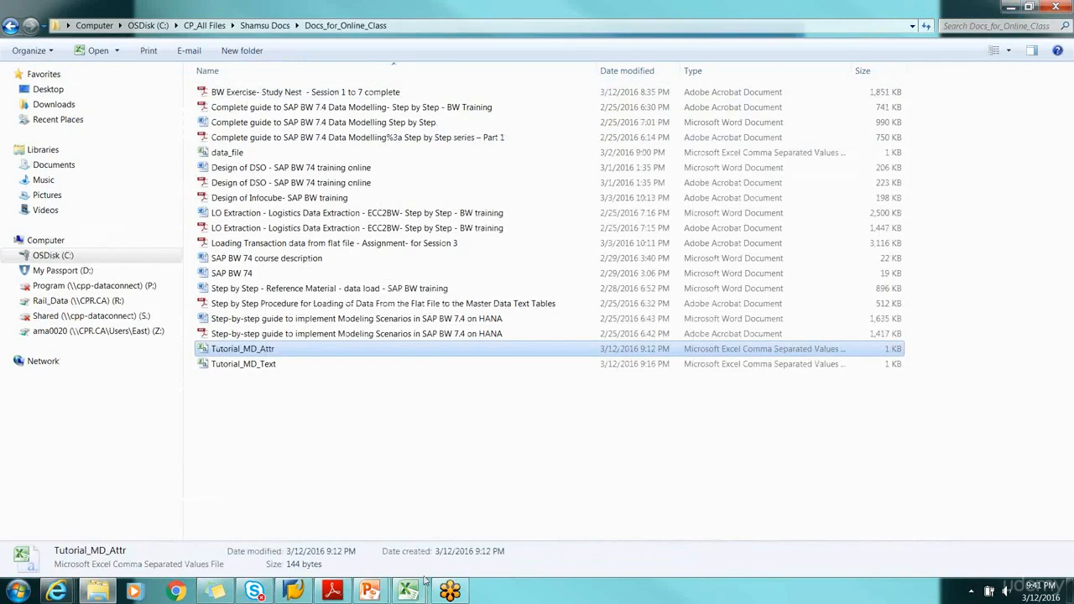
pyautogui.click(337, 455)
pyautogui.click(295, 592)
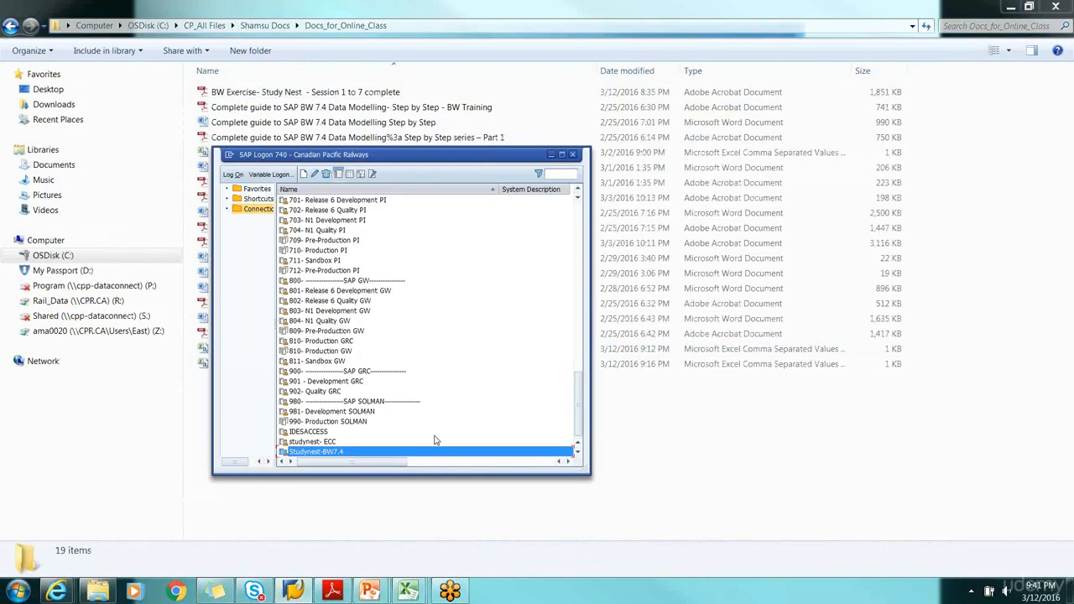
pyautogui.doubleClick(328, 454)
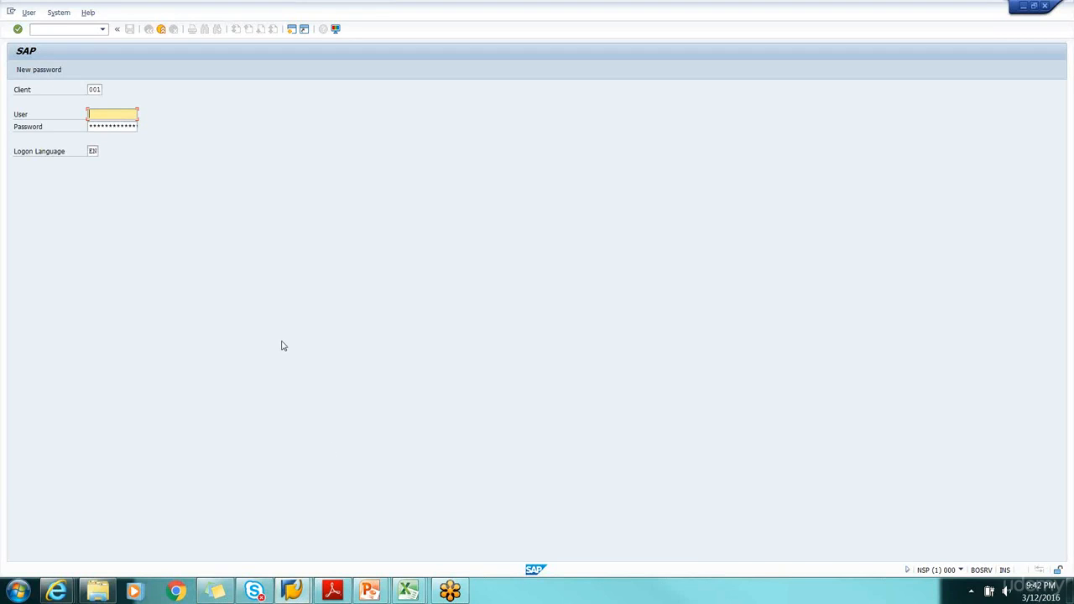
# Log on to client 001 with the user name and the account password
pyautogui.write('b')
pyautogui.click(109, 127)
pyautogui.click(108, 128)
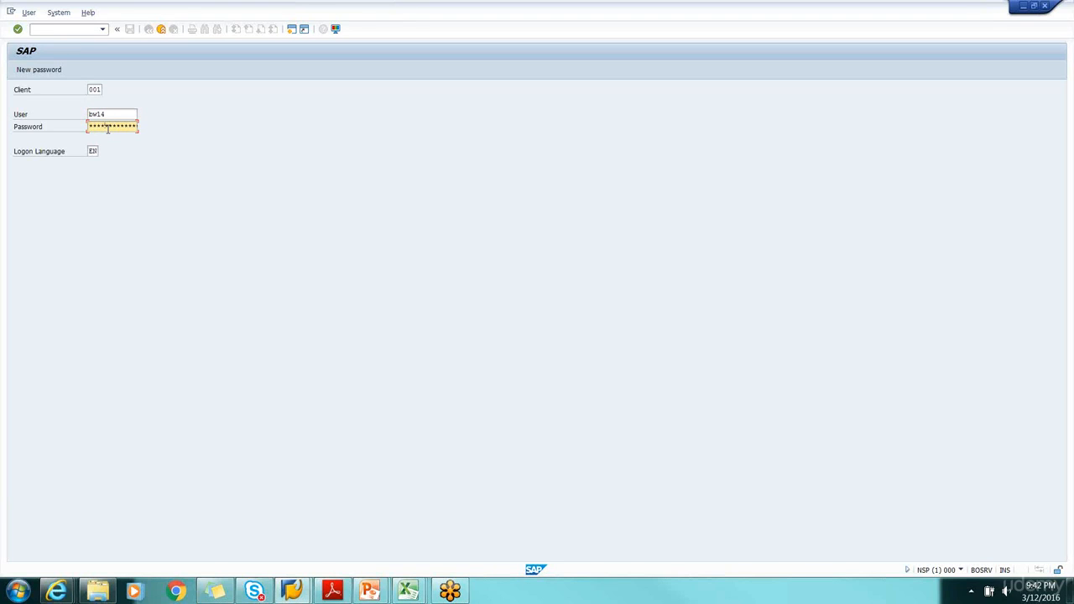
pyautogui.press('Return')
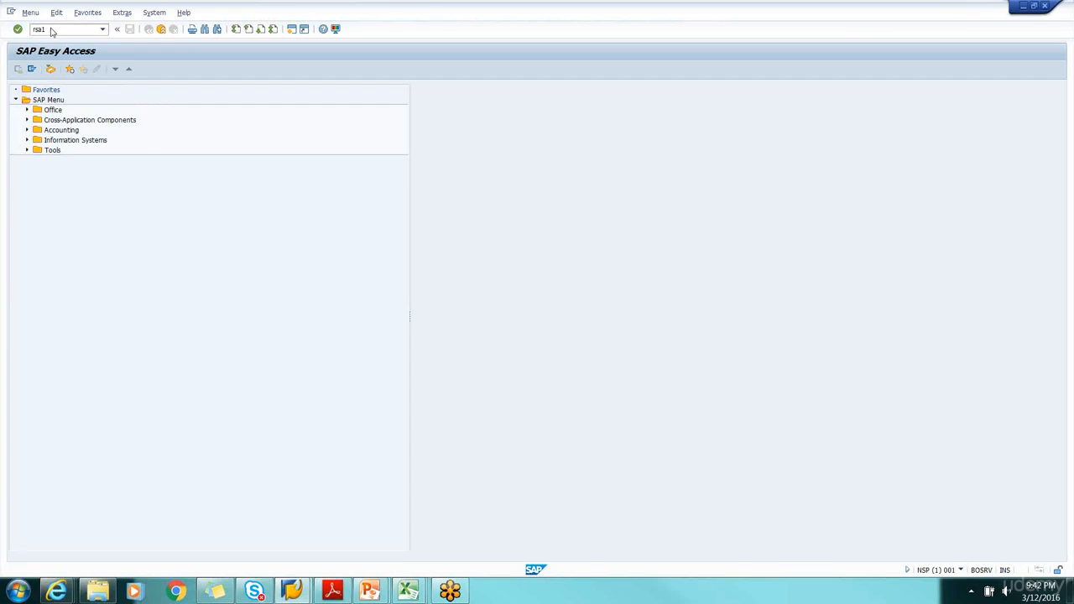
# Start transaction rsa1 without the modeling documentation, and widen the Modeling navigation area to show its full entries
pyautogui.press('Return')
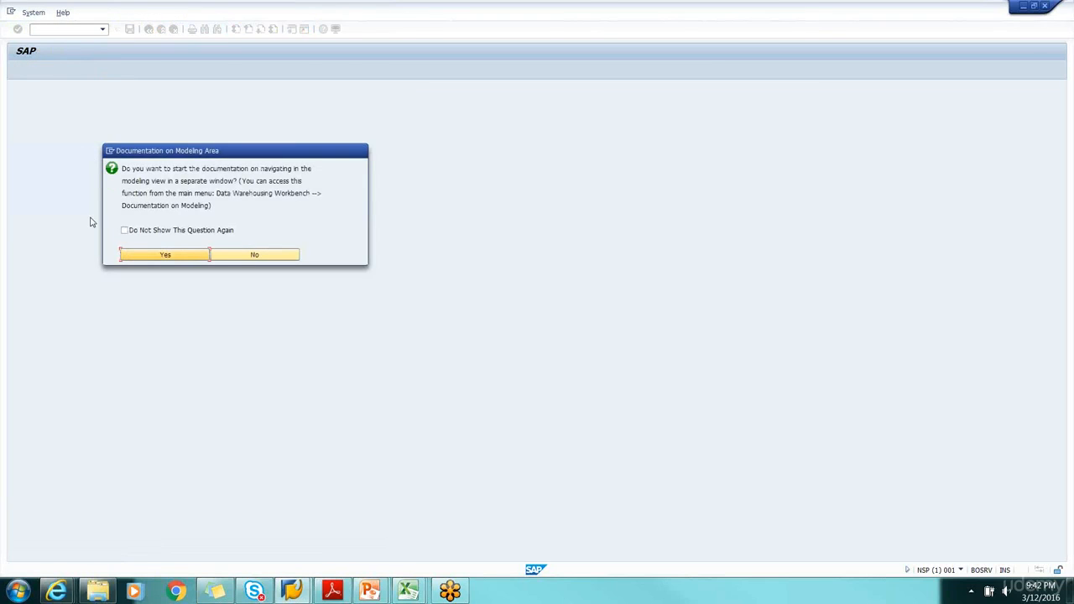
pyautogui.click(255, 254)
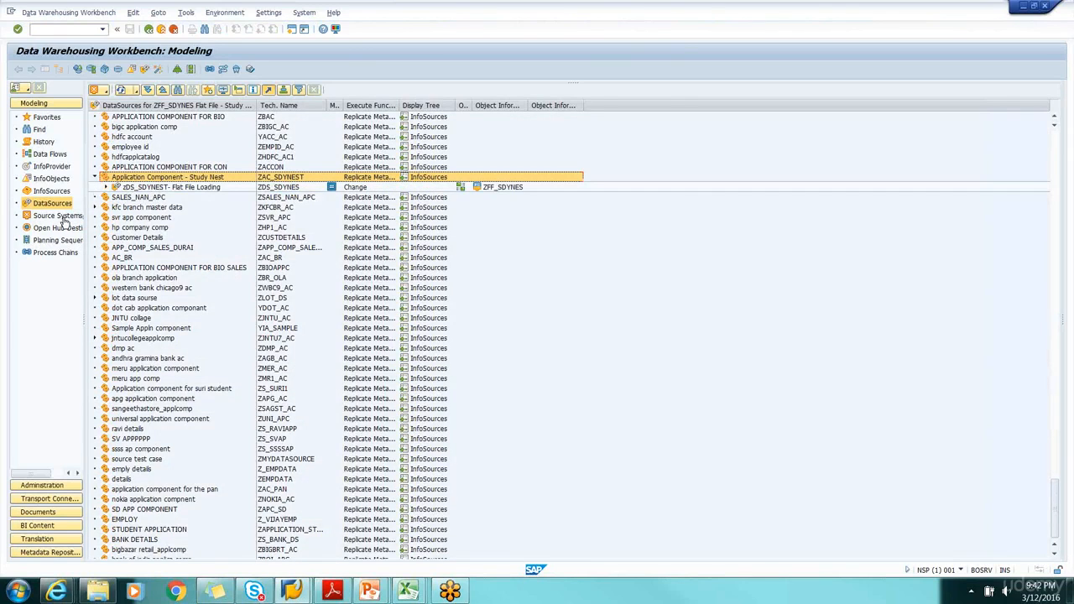
pyautogui.moveTo(85, 123); pyautogui.dragTo(114, 123)
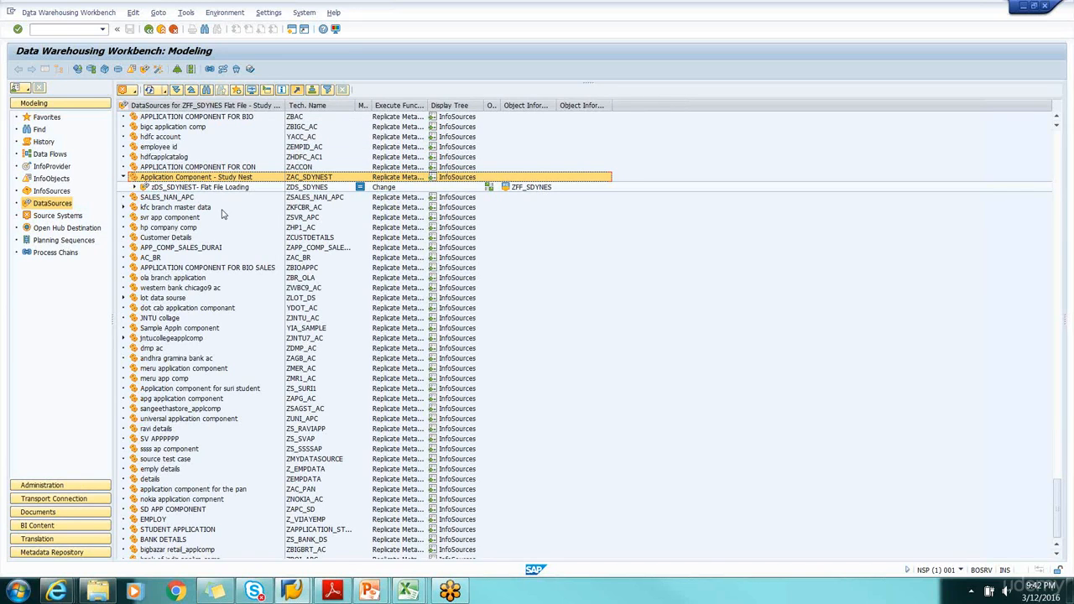
# Expand the flat file DataSource ZDS_SDYNES under Application Component - Study Nest, and display the InfoProvider tree
pyautogui.click(134, 187)
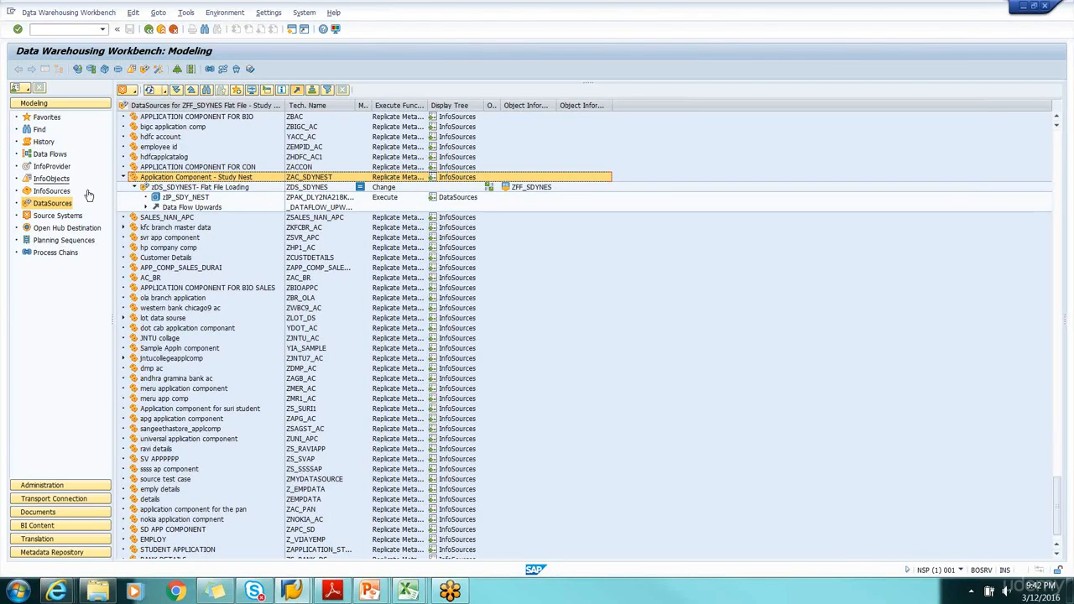
pyautogui.click(59, 168)
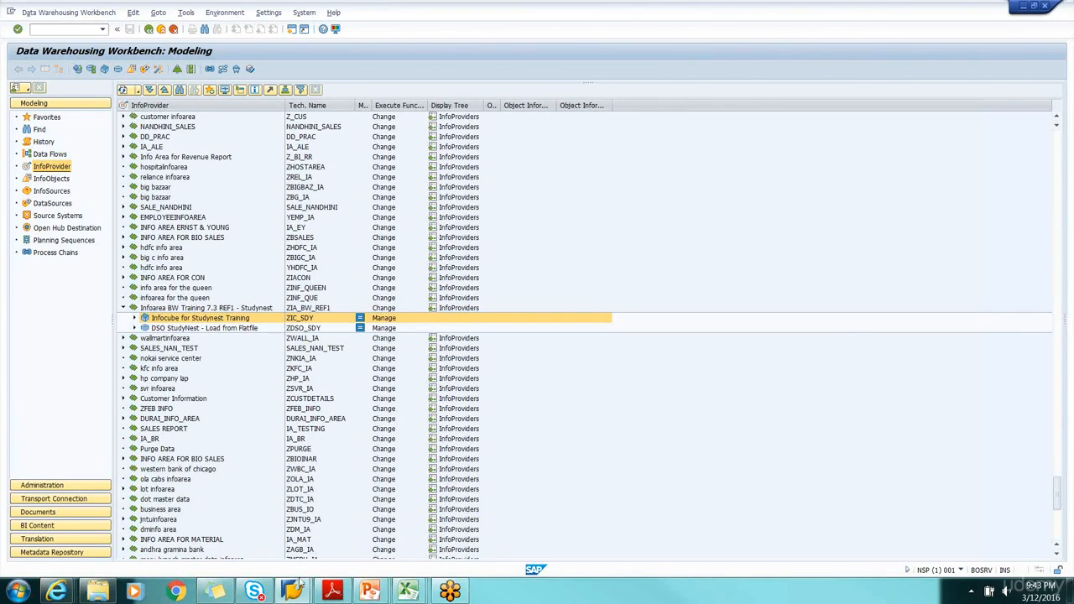
# Switch to Excel, bring up Tutorial_MD_Text and Tutorial_MD_Attr in turn, and review columns A to C of the attribute file
pyautogui.moveTo(408, 593)
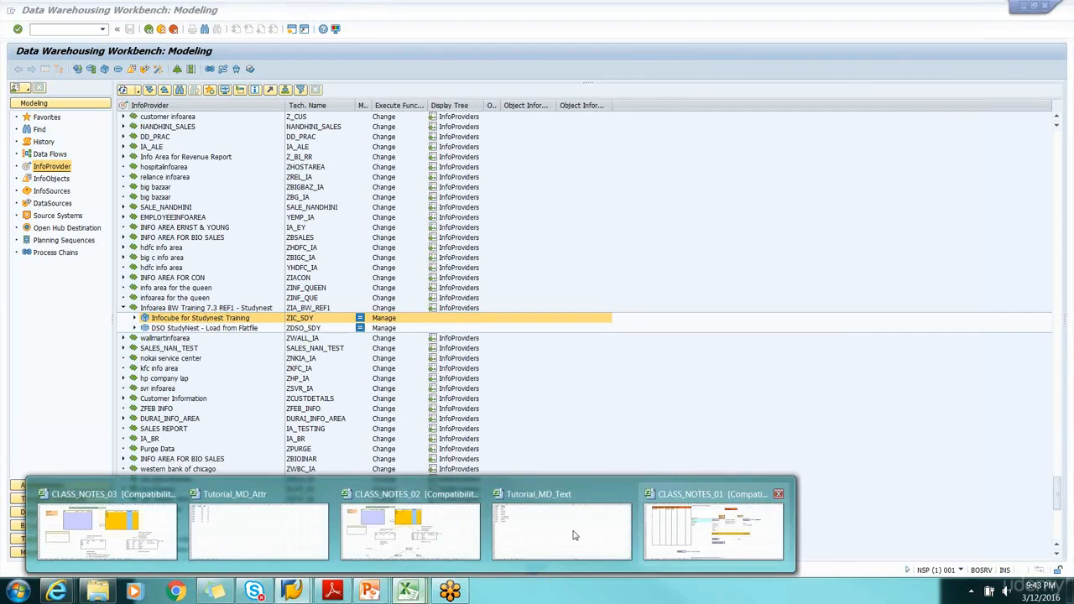
pyautogui.click(565, 527)
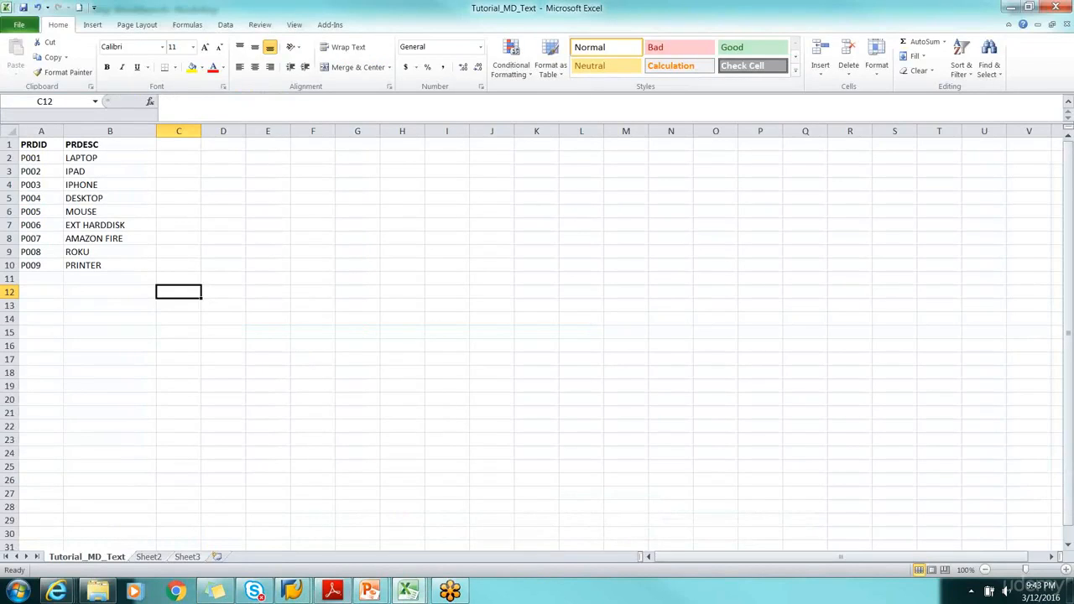
pyautogui.click(411, 594)
pyautogui.moveTo(411, 594)
pyautogui.click(267, 521)
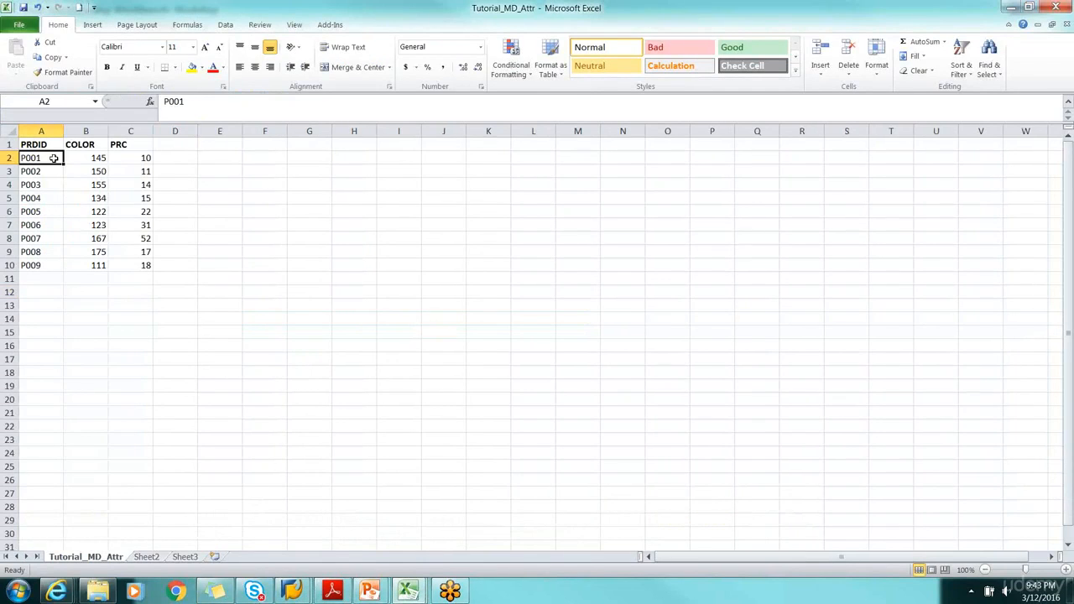
pyautogui.moveTo(32, 129); pyautogui.dragTo(130, 131)
# Return to the Tutorial_MD_Text workbook and examine its PRDESC column
pyautogui.moveTo(411, 594)
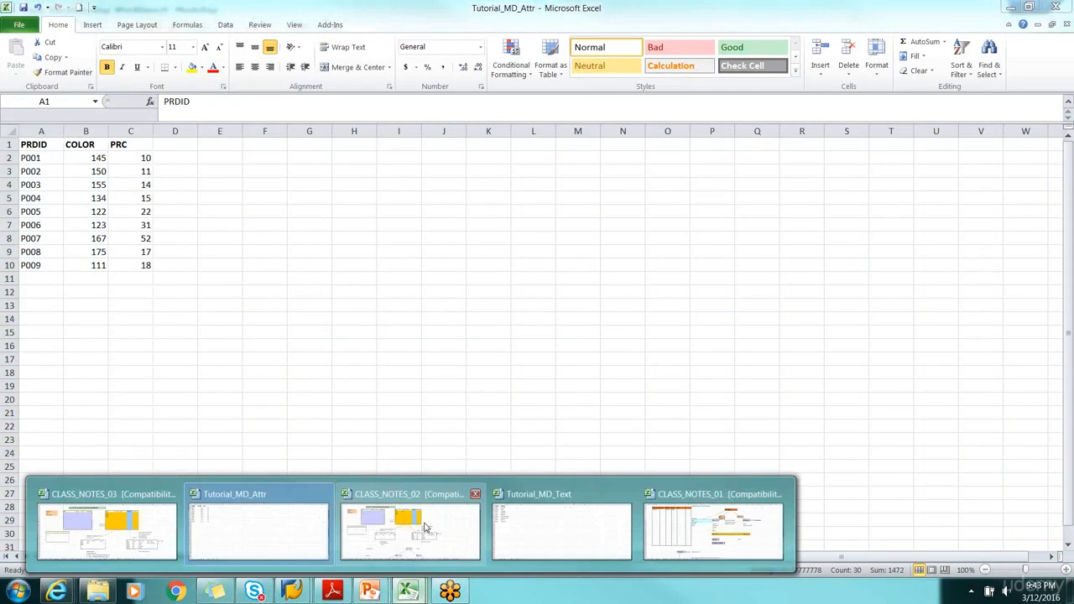
pyautogui.click(558, 528)
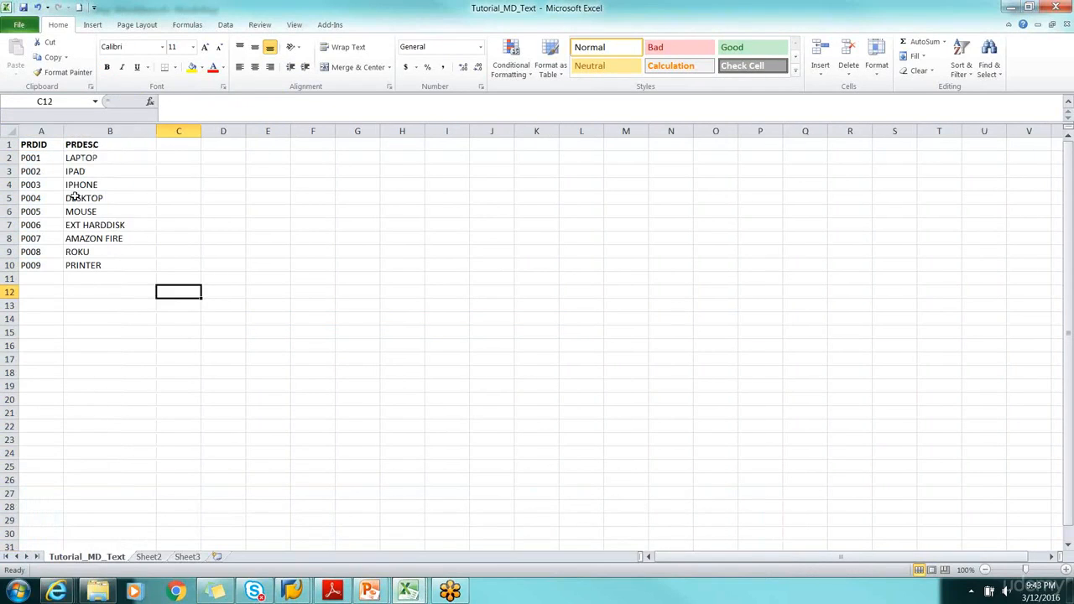
pyautogui.click(99, 131)
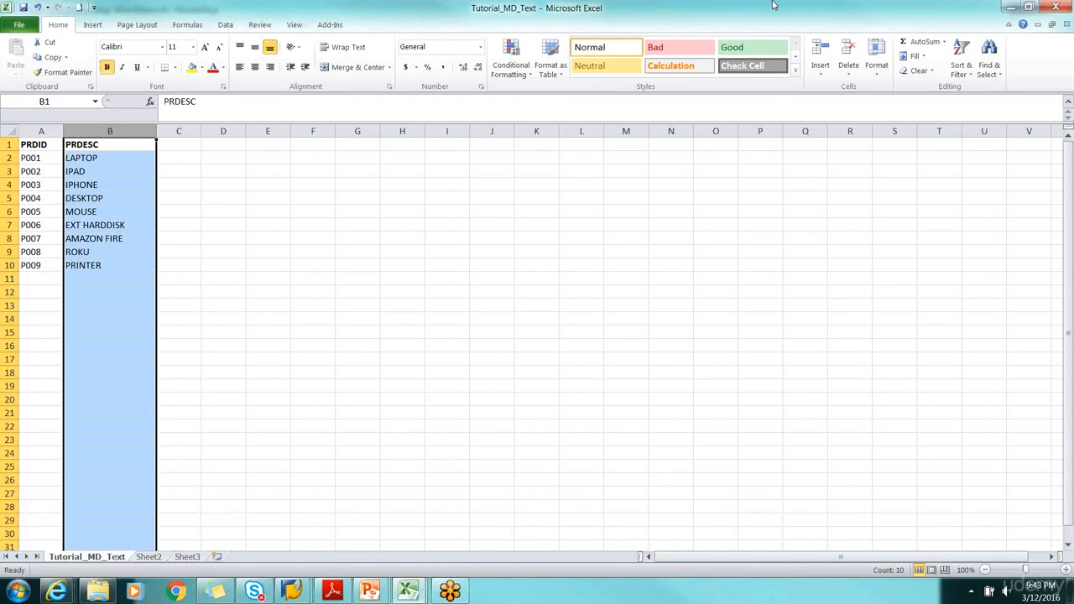
# Switch back to SAP's Data Warehousing Workbench and display the InfoObjects tree
pyautogui.click(1010, 6)
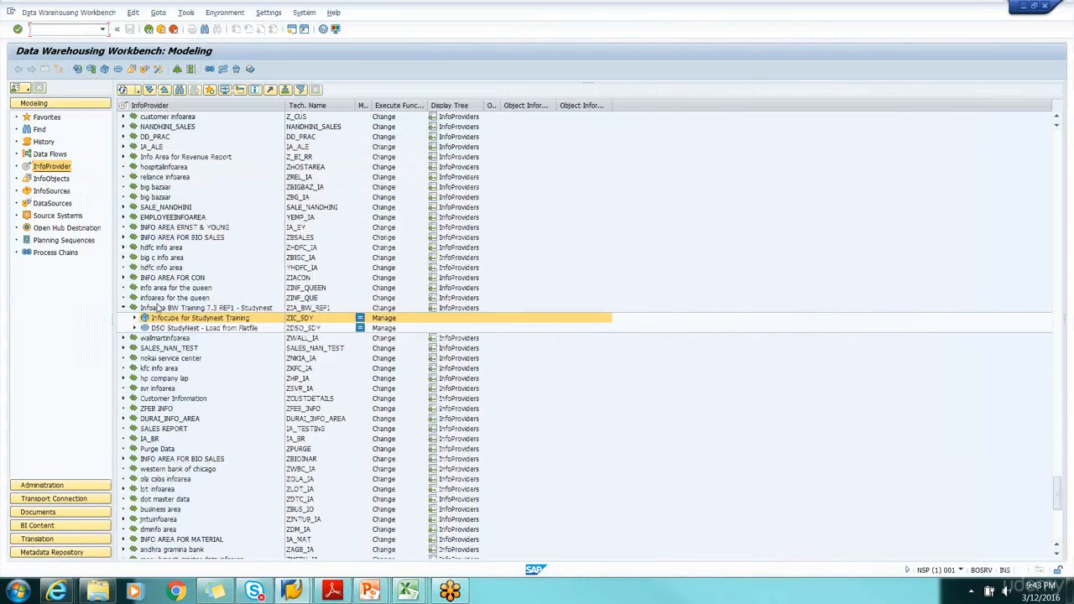
pyautogui.click(53, 179)
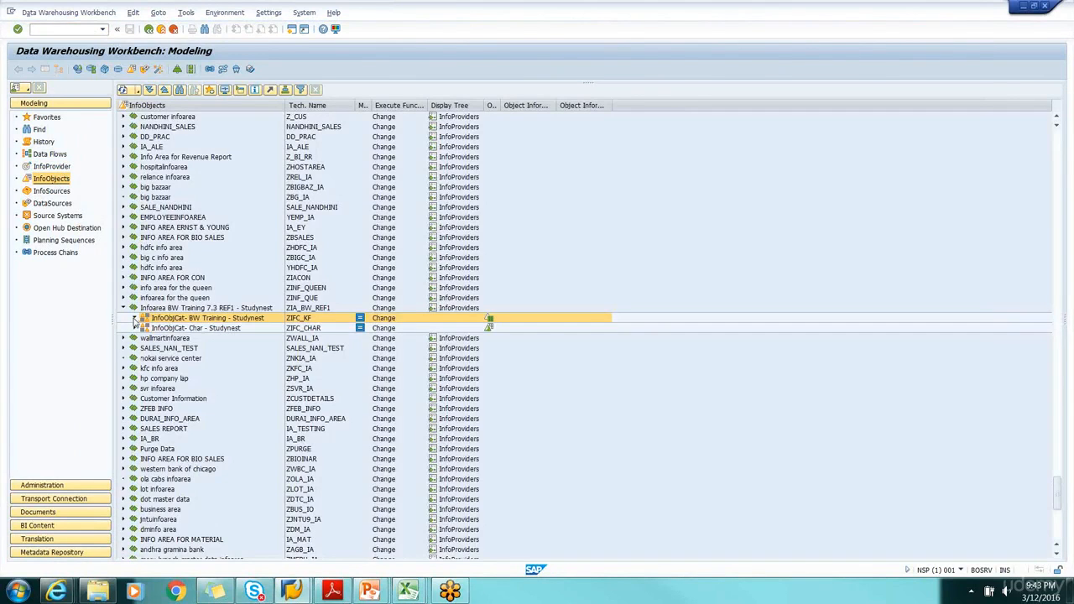
# Expand the key figure catalog ZIFC_KF and the characteristic catalog ZIFC_CHAR under Infoarea BW Training 7.3 REF1 - Studynest
pyautogui.click(134, 318)
pyautogui.click(135, 348)
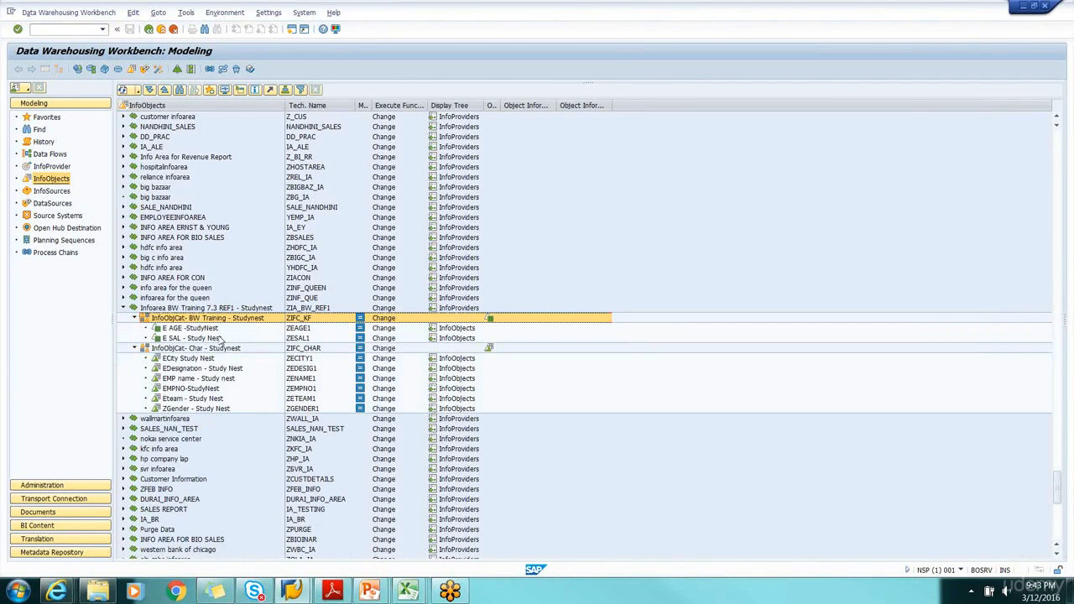
pyautogui.rightClick(214, 321)
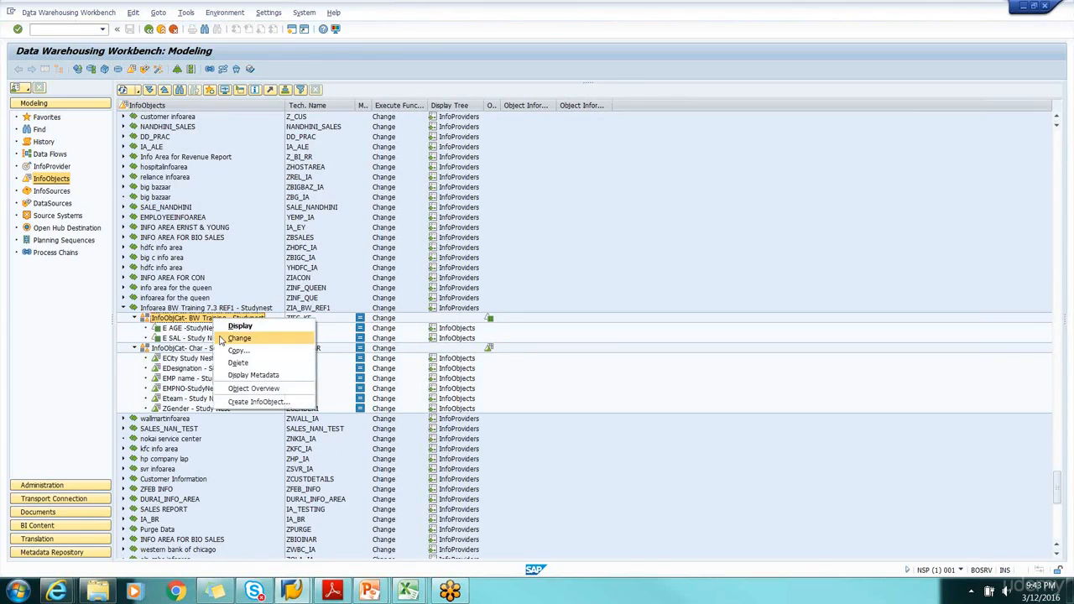
pyautogui.click(243, 403)
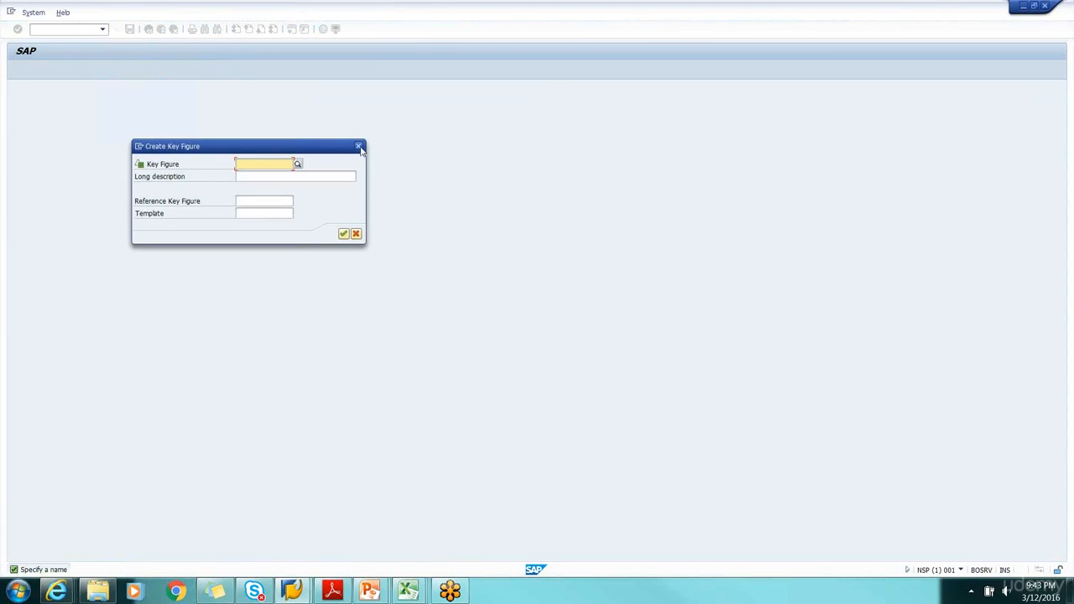
pyautogui.click(360, 150)
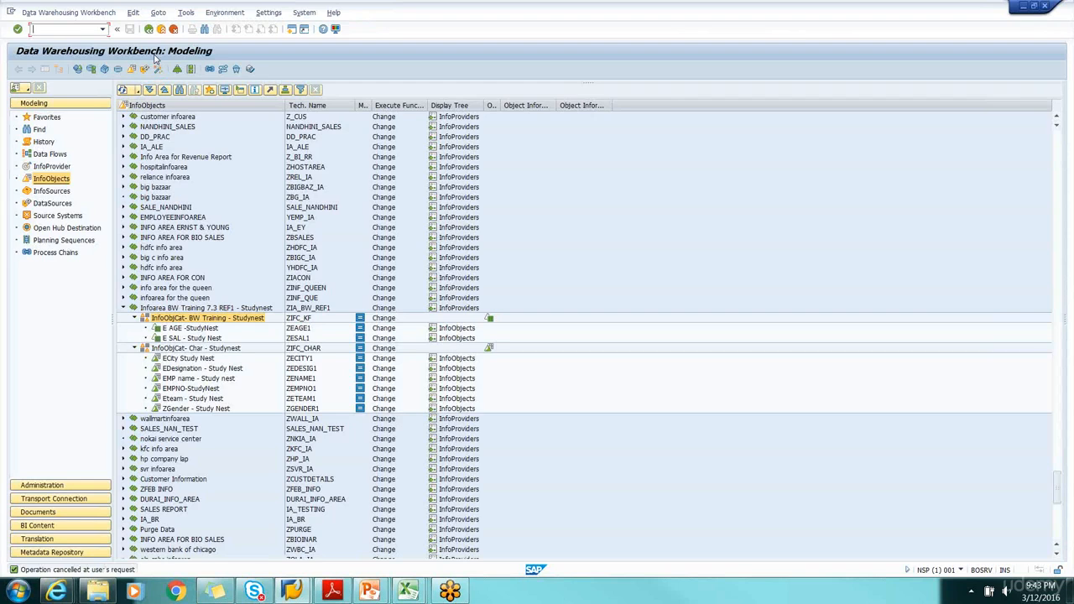
pyautogui.click(198, 349)
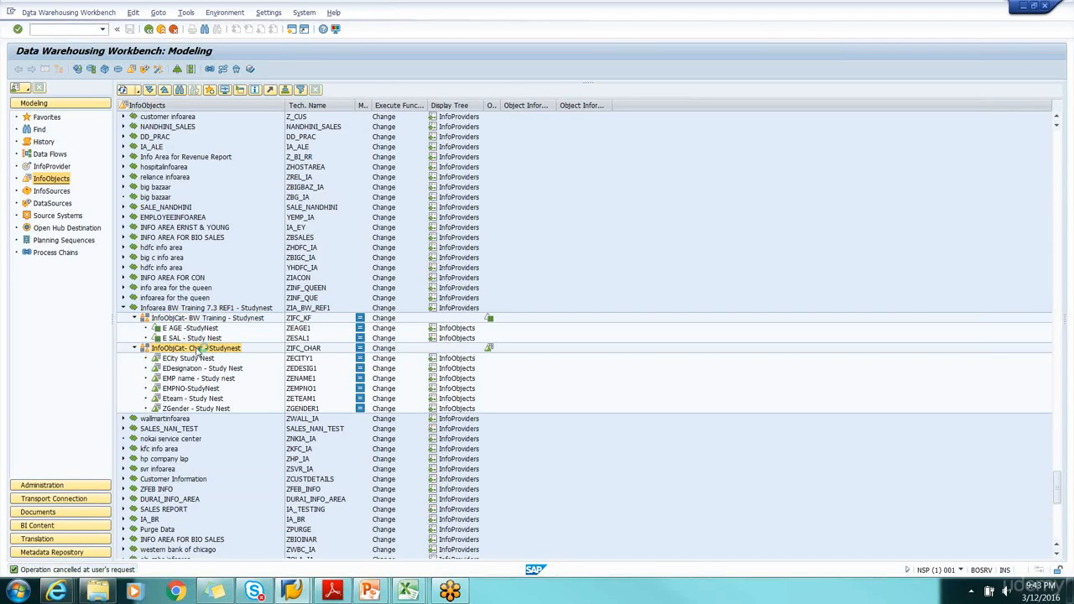
pyautogui.rightClick(197, 352)
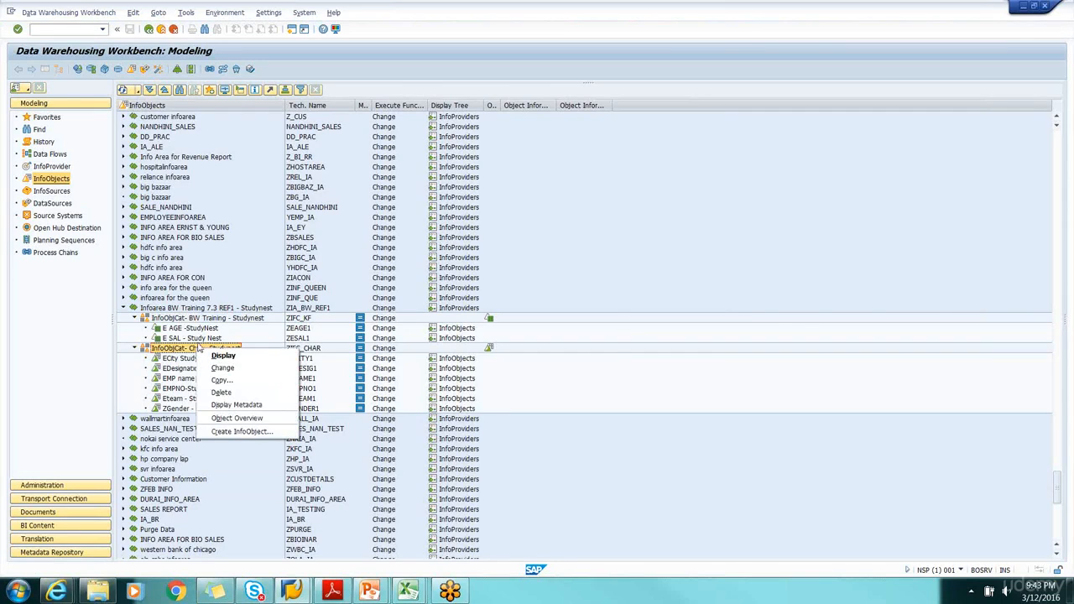
# Create characteristic InfoObject catalog ZIFC_MD, described as Info Object Catalog for Master Data, under Infoarea BW Training 7.3 REF1 - Studynest
pyautogui.click(199, 309)
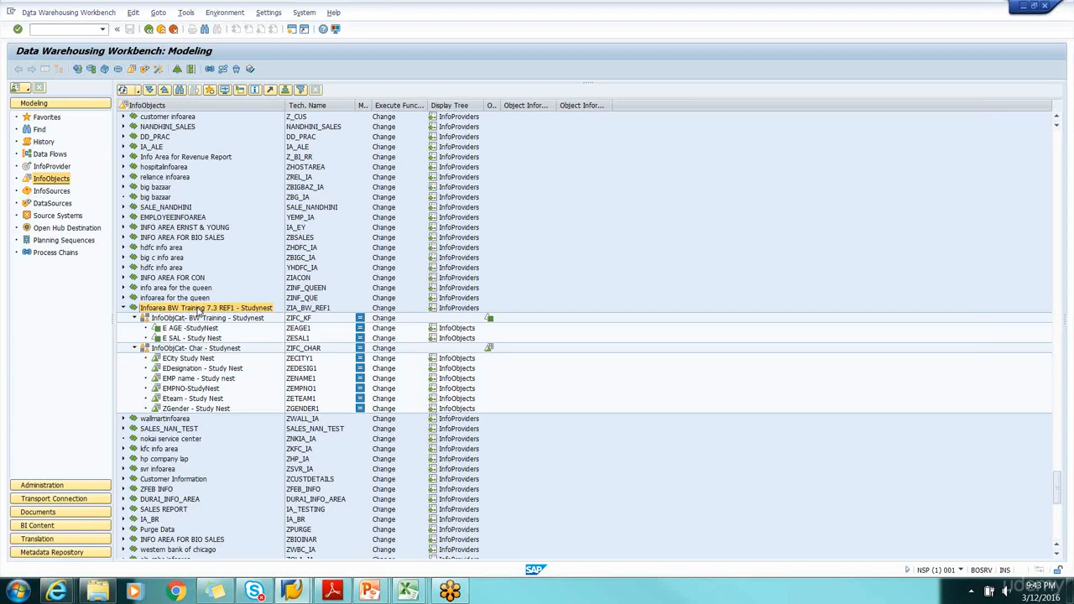
pyautogui.rightClick(200, 309)
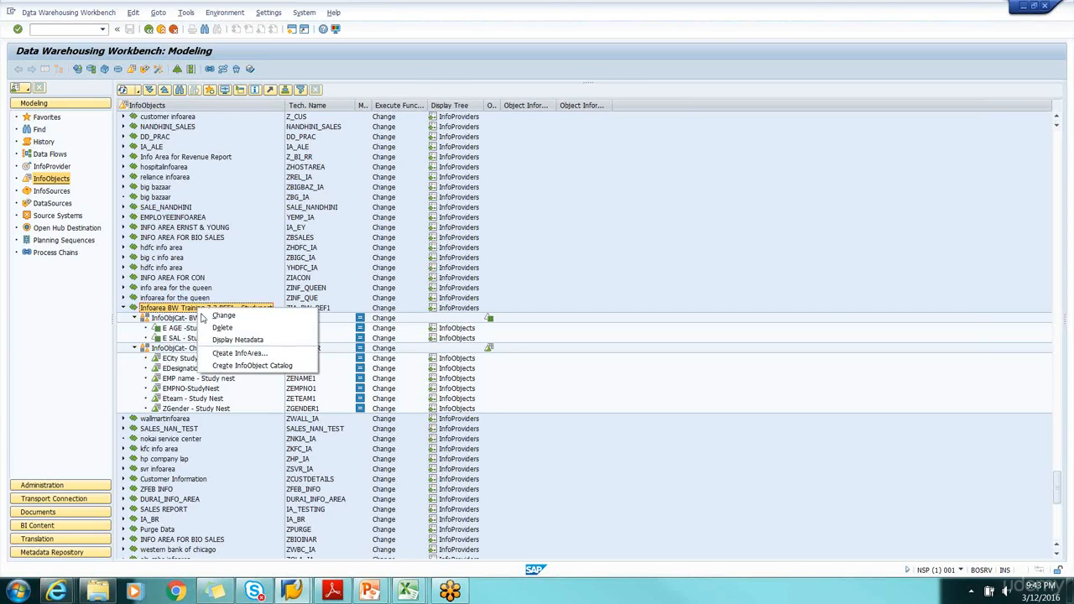
pyautogui.click(247, 366)
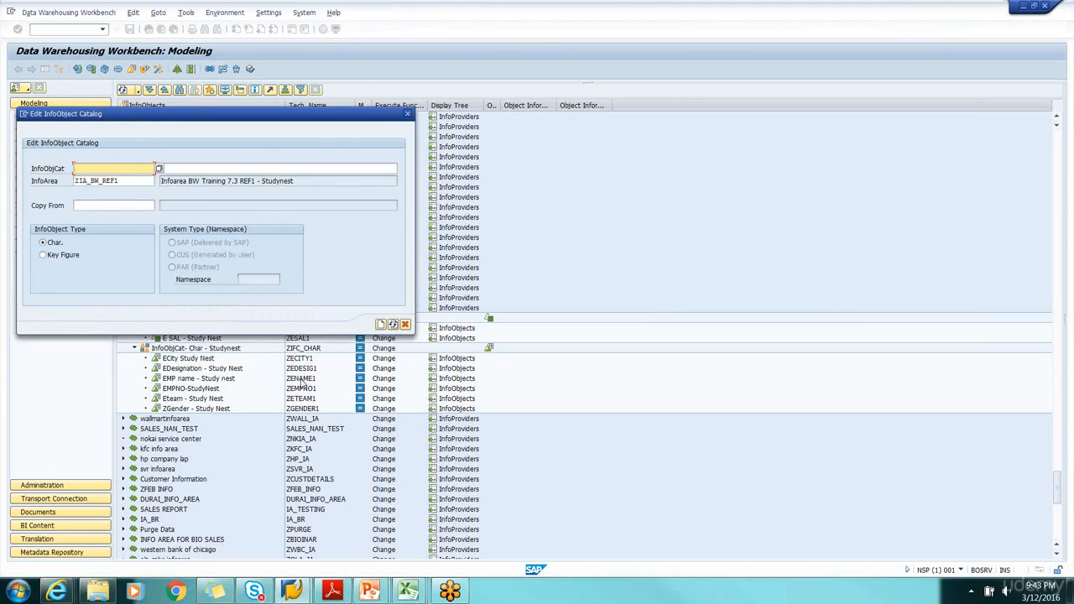
pyautogui.write('ZI')
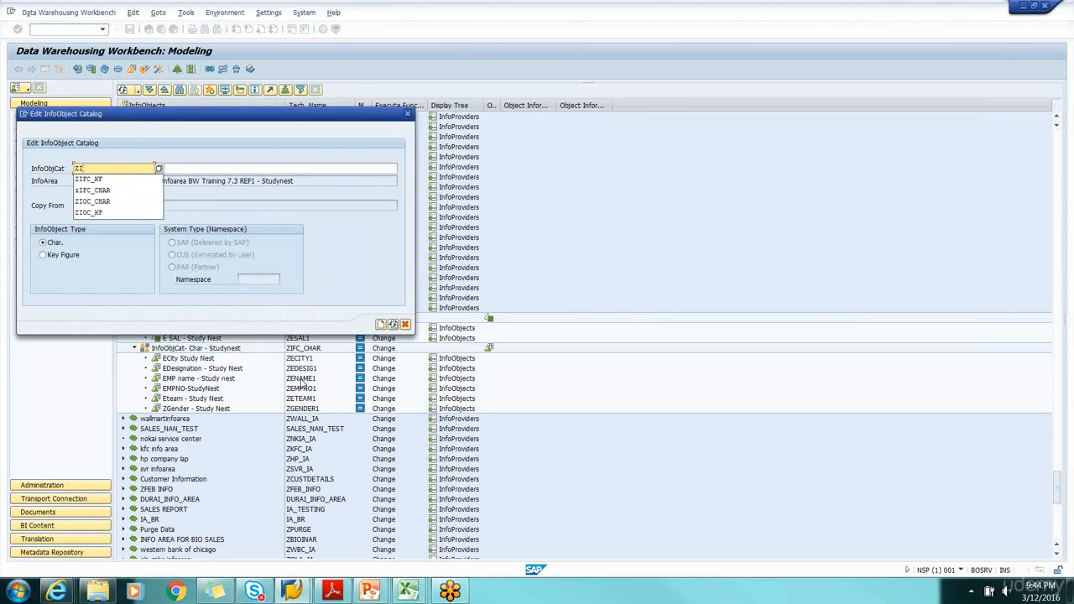
pyautogui.write('FC_MD')
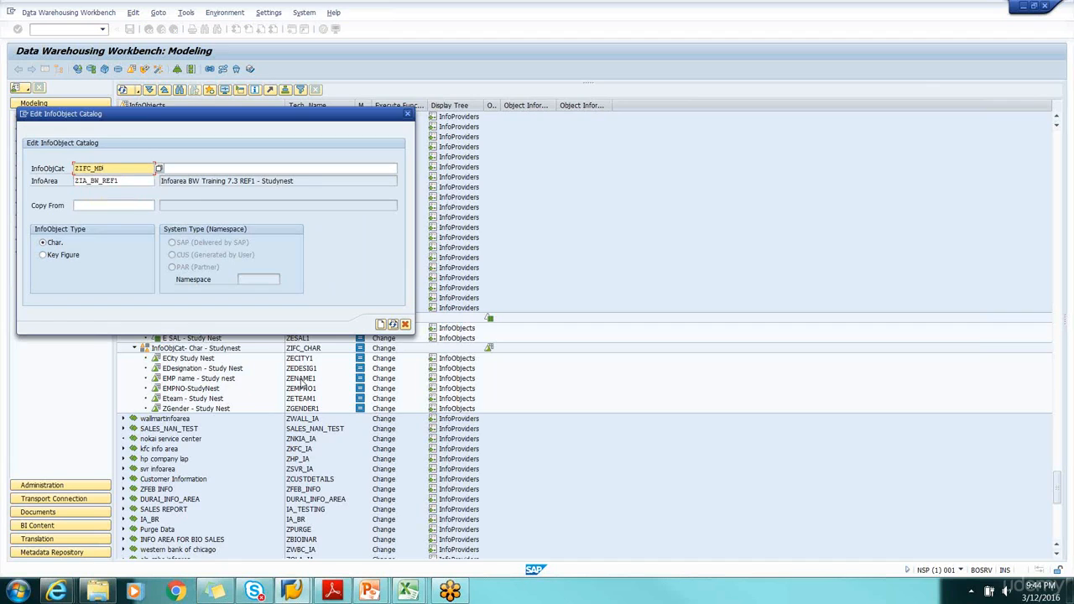
pyautogui.press('Tab')
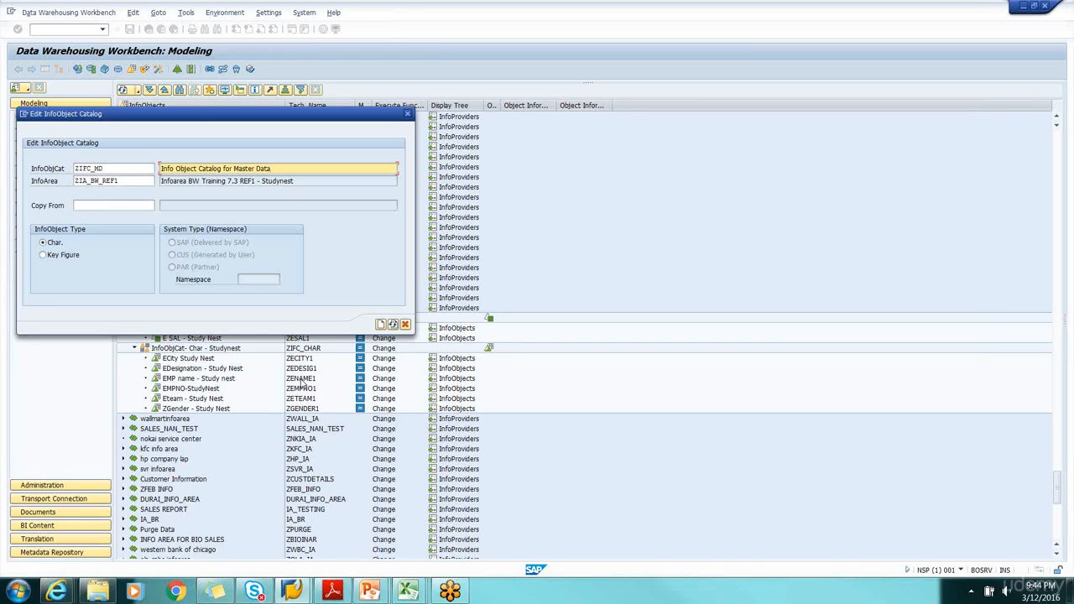
pyautogui.click(382, 326)
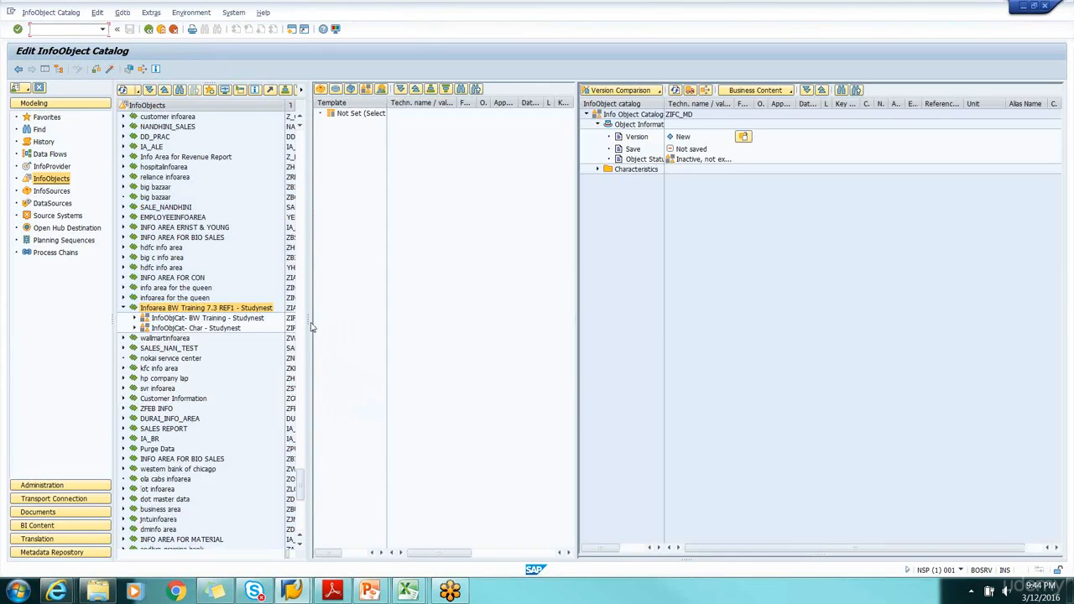
# Activate the ZIFC_MD catalog, and widen the InfoObjects tree to show its technical names
pyautogui.moveTo(664, 103); pyautogui.dragTo(701, 104)
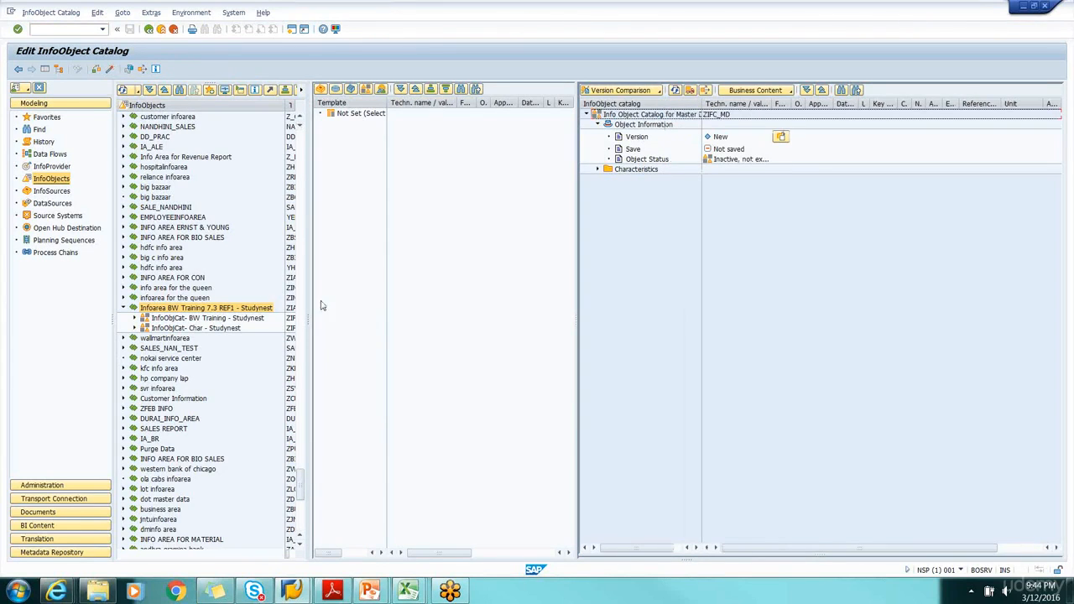
pyautogui.click(109, 70)
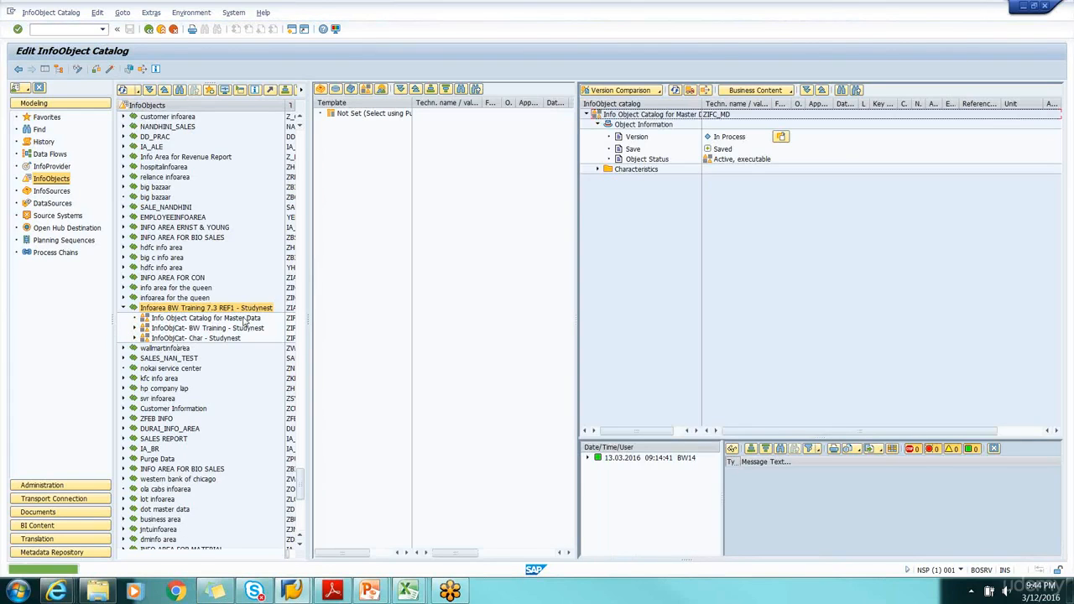
pyautogui.moveTo(308, 320); pyautogui.dragTo(408, 324)
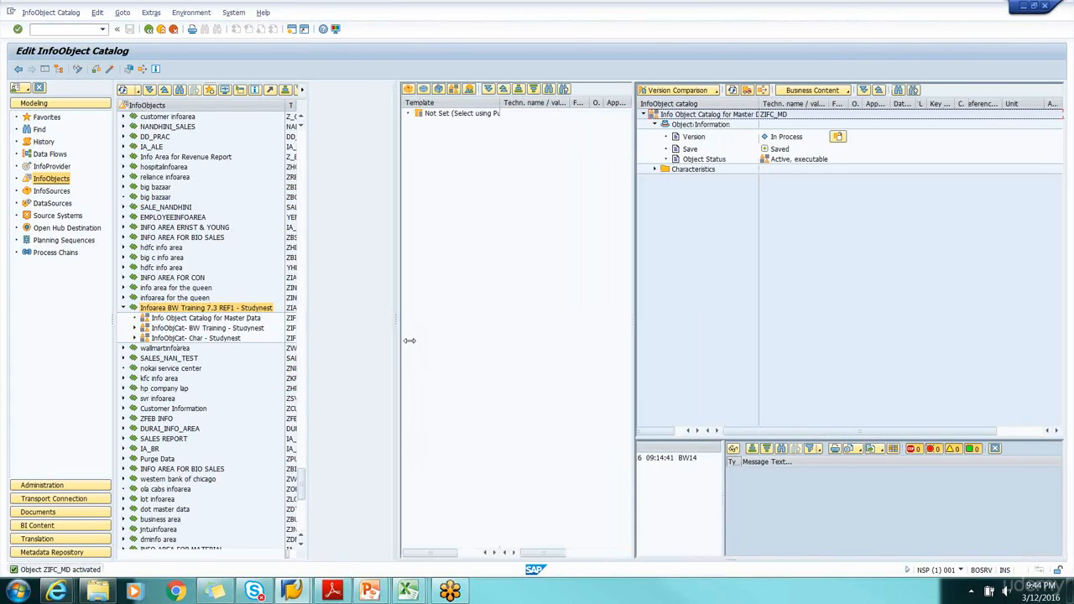
# Start creating a characteristic in Info Object Catalog for Master Data, and check the product ID column heading in the Tutorial_MD_Attr workbook
pyautogui.click(202, 320)
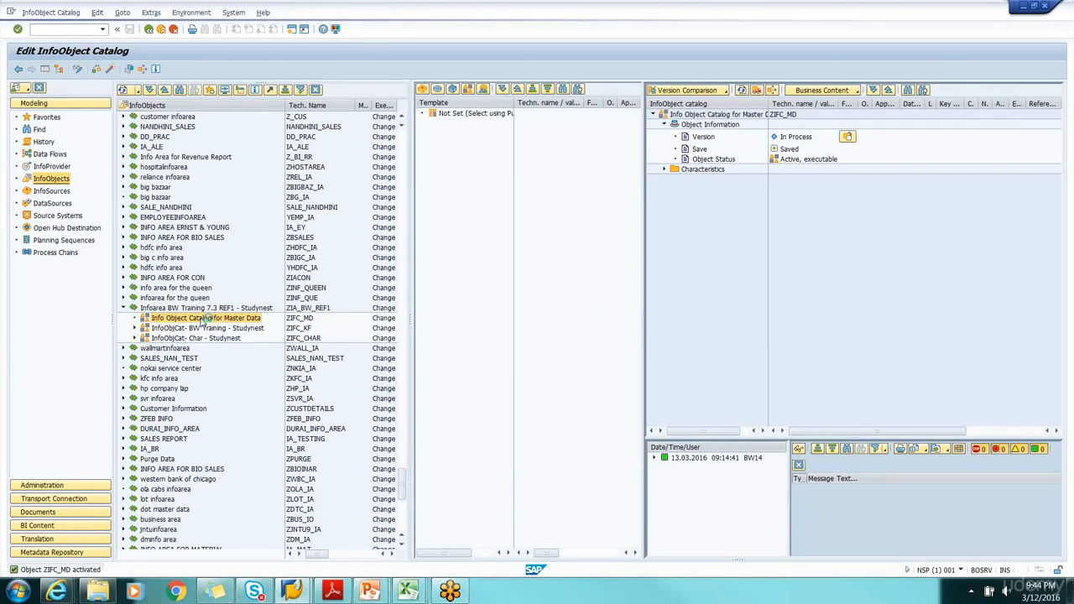
pyautogui.rightClick(202, 322)
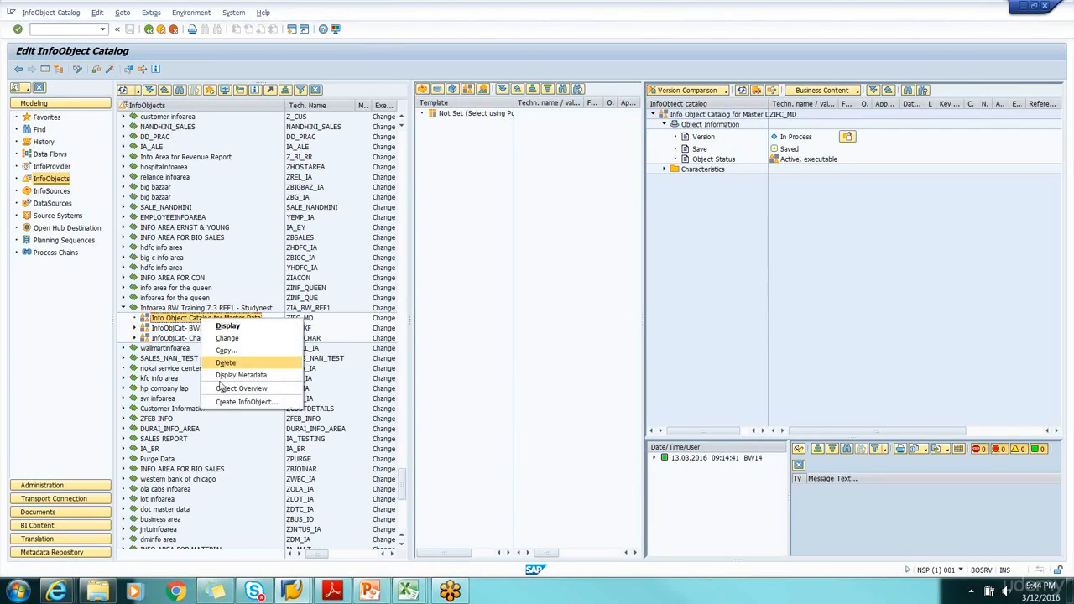
pyautogui.click(229, 403)
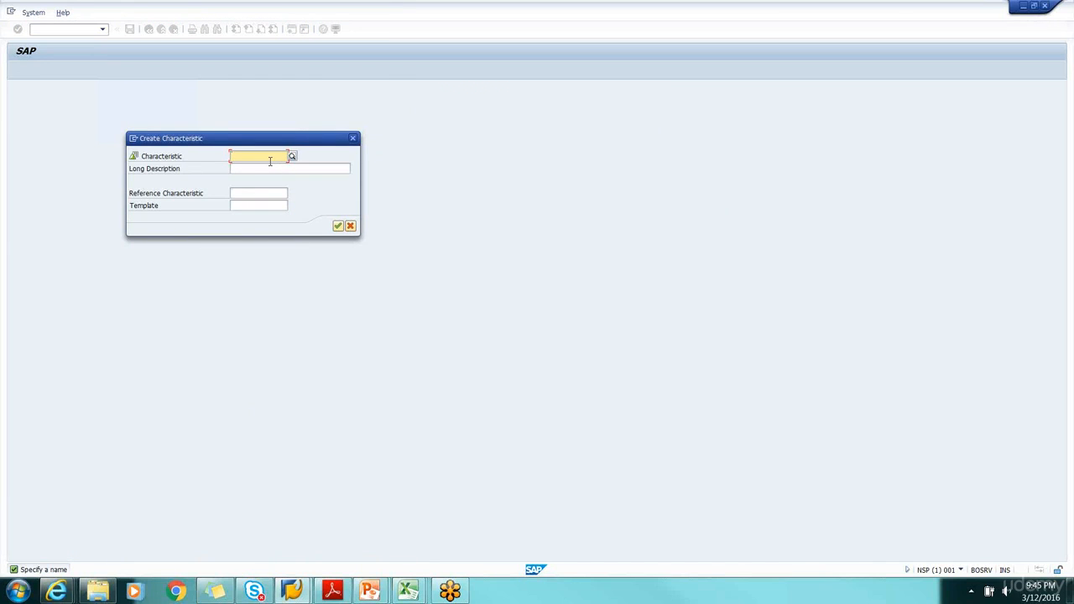
pyautogui.doubleClick(270, 161)
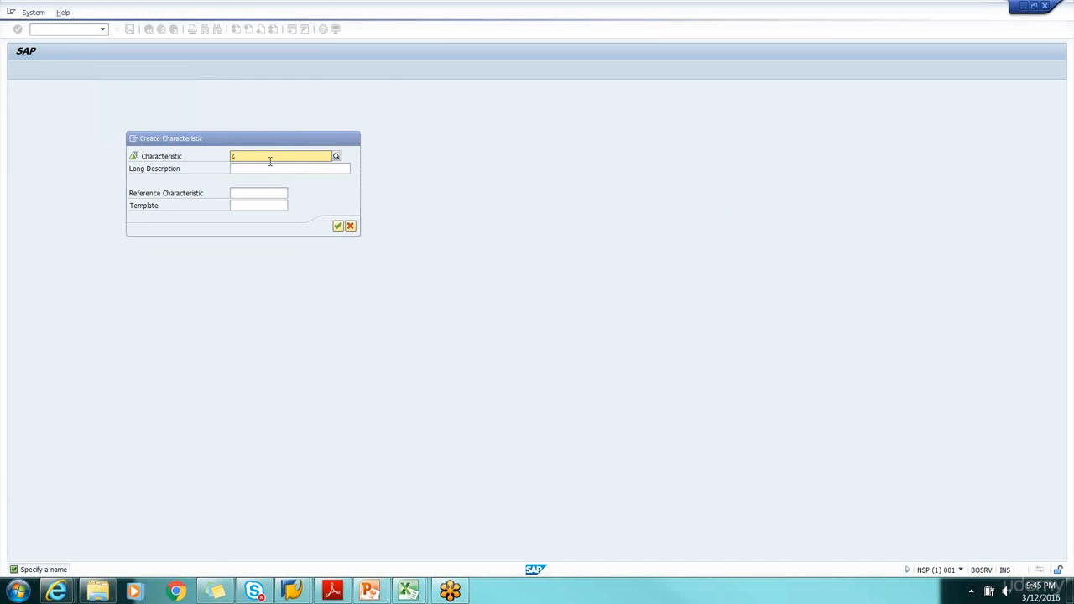
pyautogui.write('zPR')
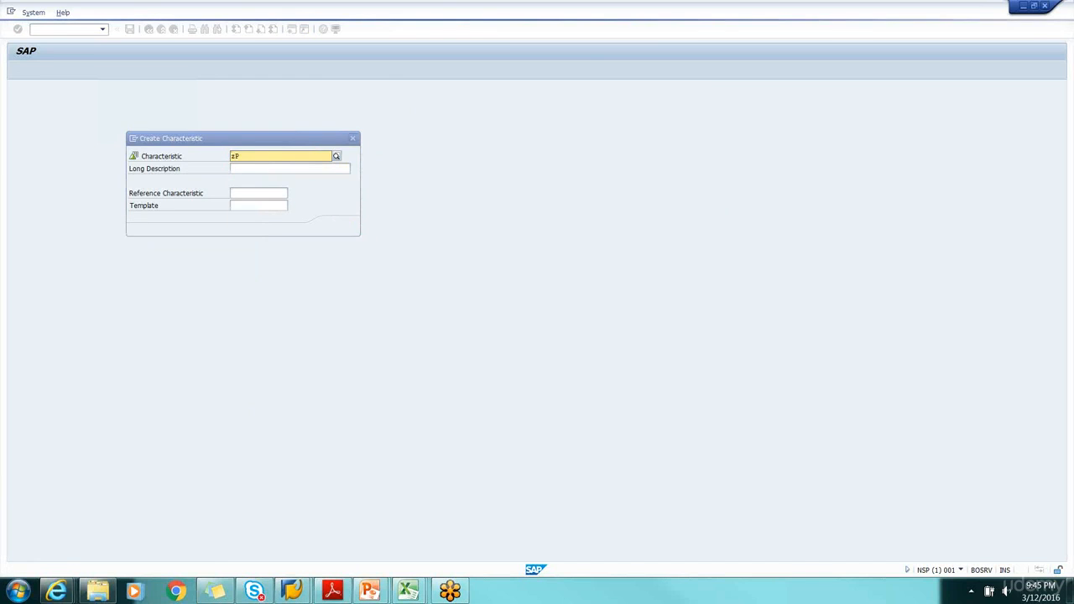
pyautogui.hotkey('alt', 'Tab')
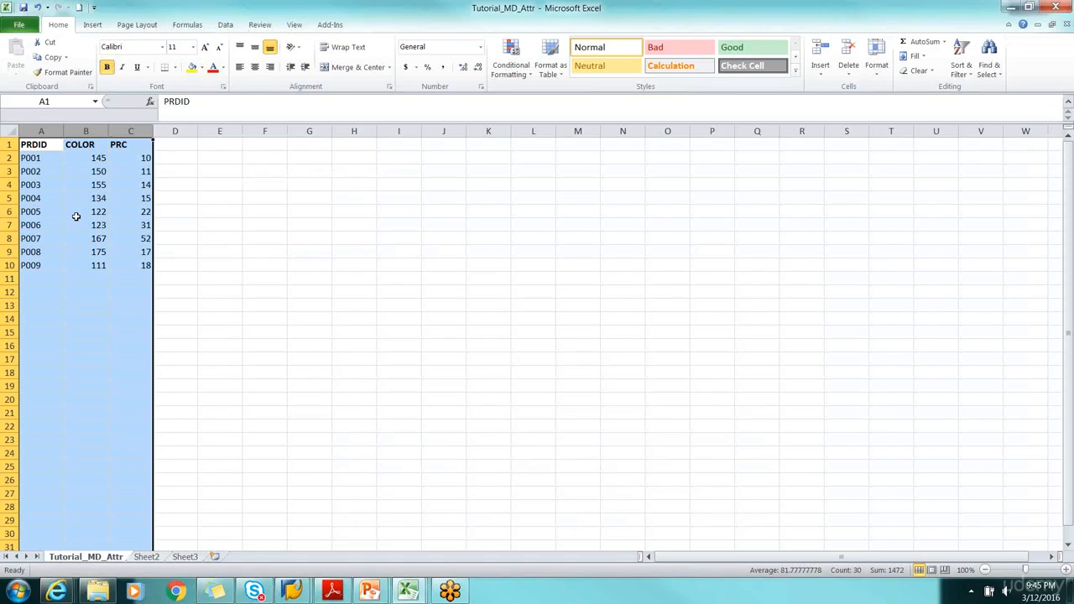
pyautogui.hotkey('alt', 'Tab')
pyautogui.click(251, 157)
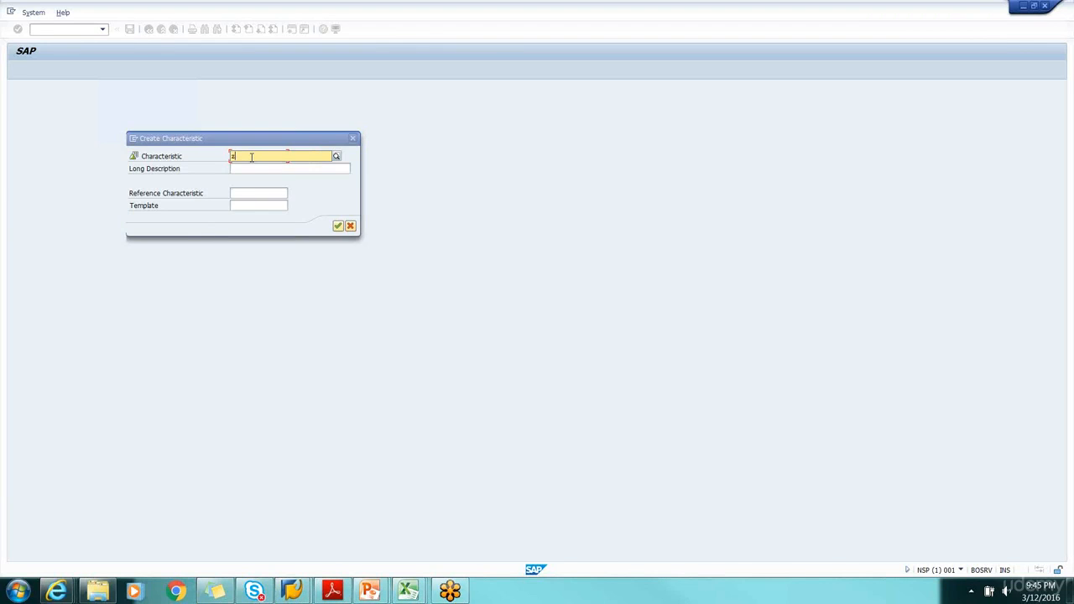
# Enter zPRDID_SN as the name of the new characteristic
pyautogui.write('zPRDID_S')
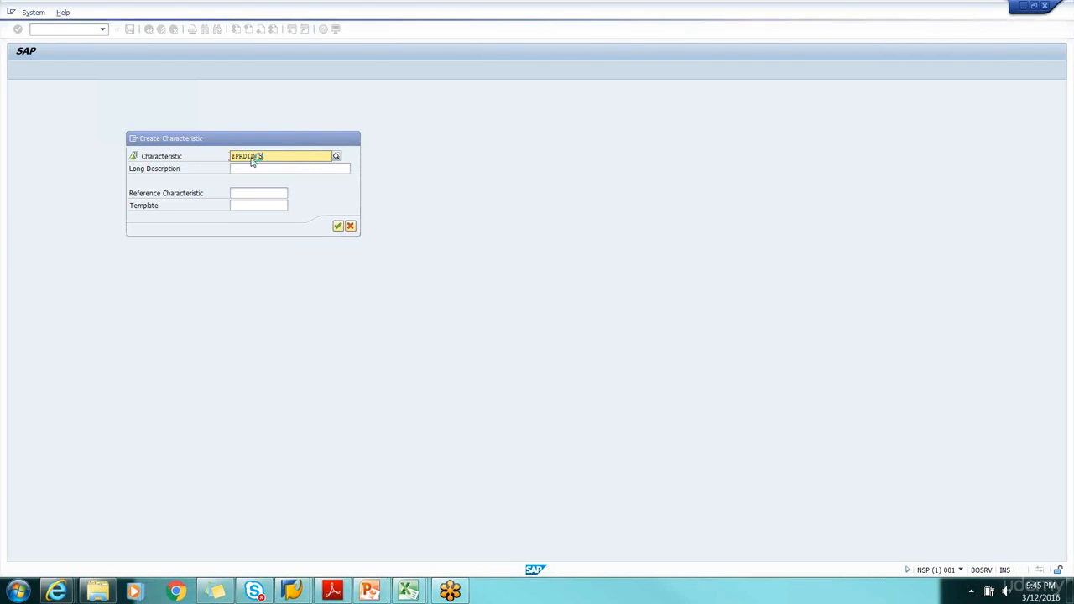
pyautogui.click(251, 168)
pyautogui.click(265, 156)
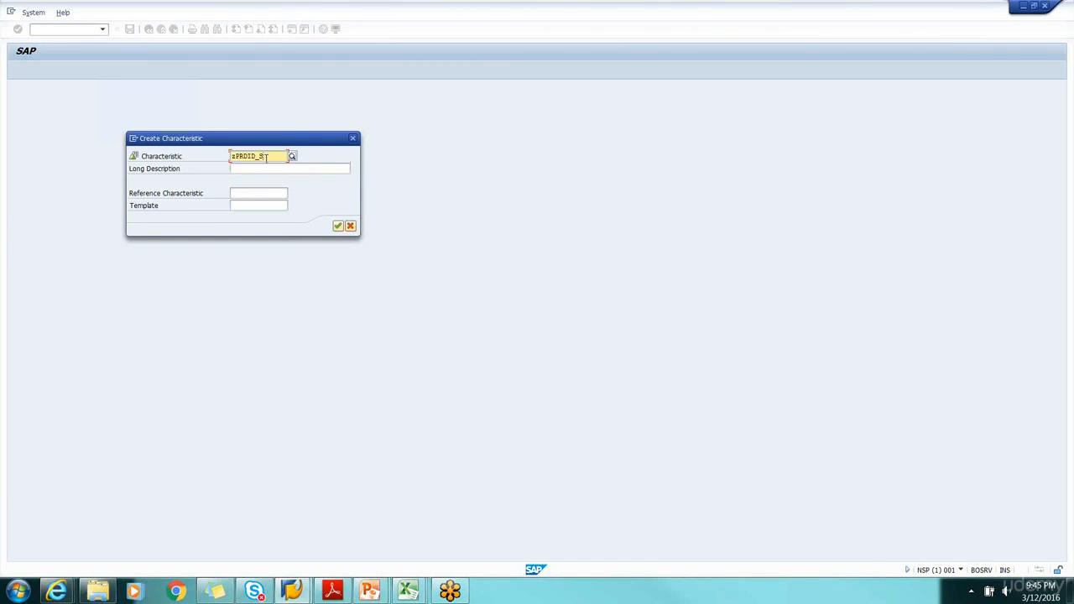
pyautogui.write('H')
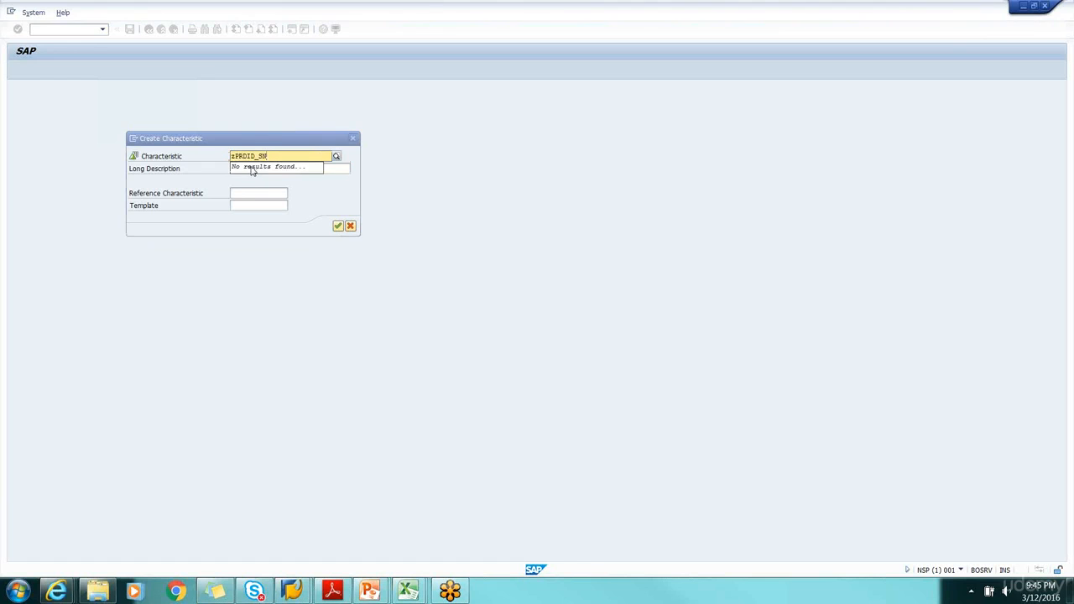
# Set the characteristic's long description to PRD ID Master Data - Study Nest and confirm its creation, consulting the Tutorial_MD_Attr workbook
pyautogui.click(230, 172)
pyautogui.click(241, 172)
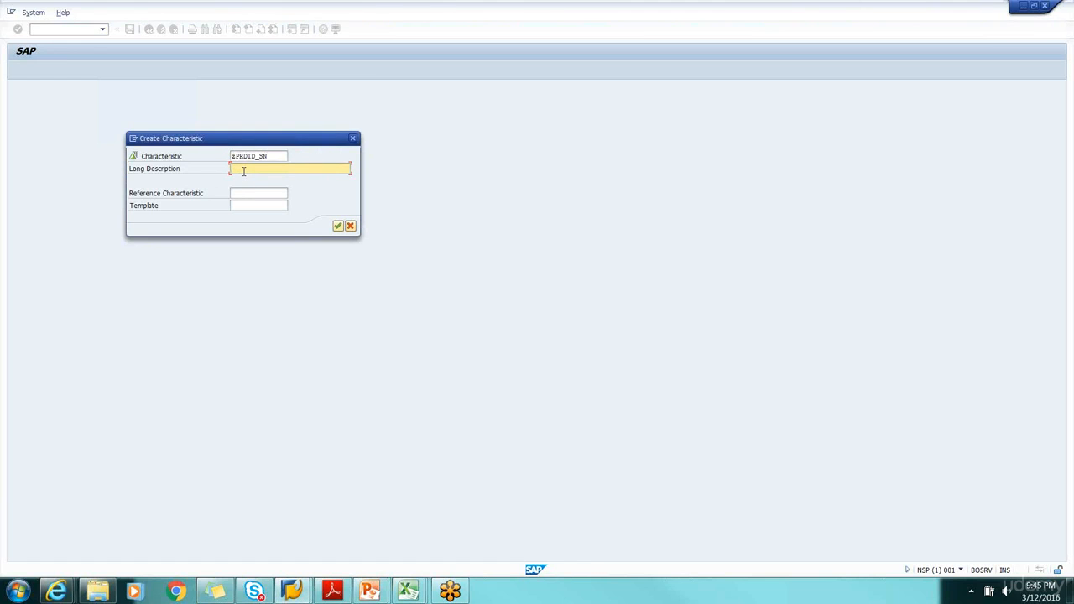
pyautogui.hotkey('alt', 'Tab')
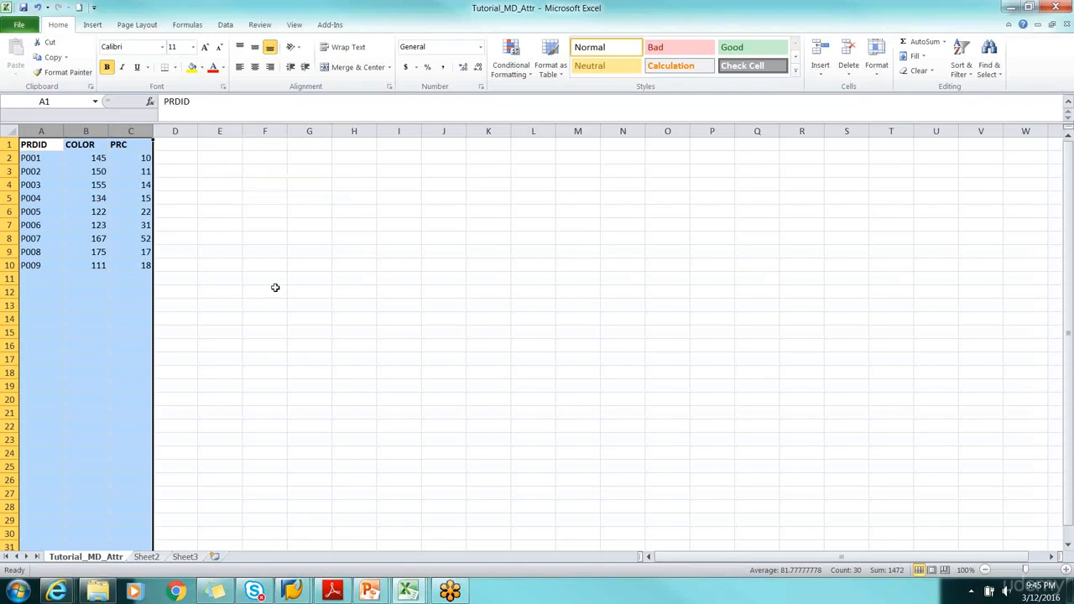
pyautogui.hotkey('alt', 'Tab')
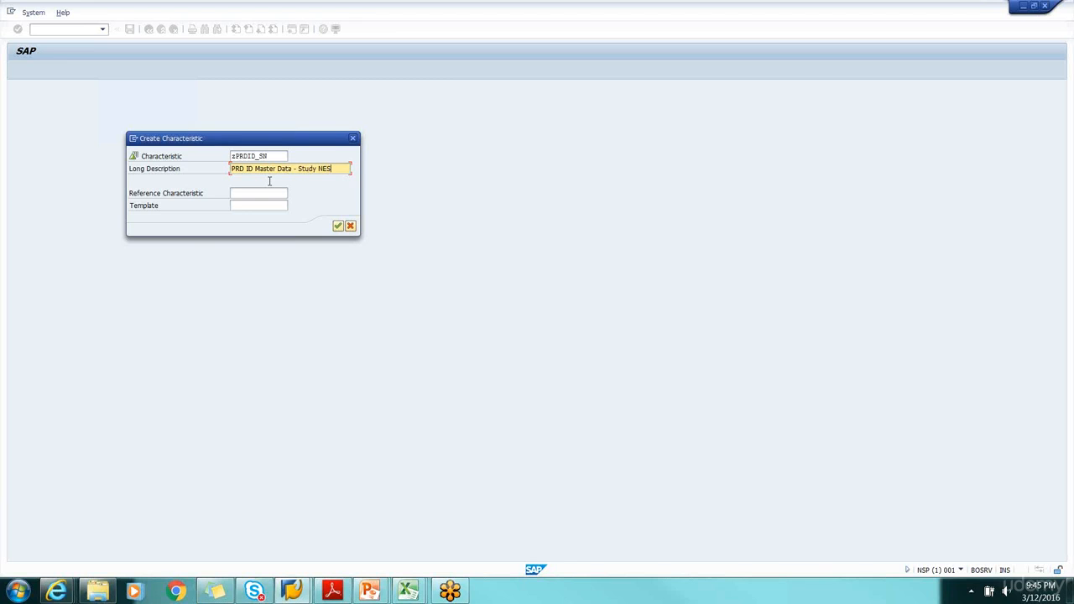
pyautogui.click(338, 226)
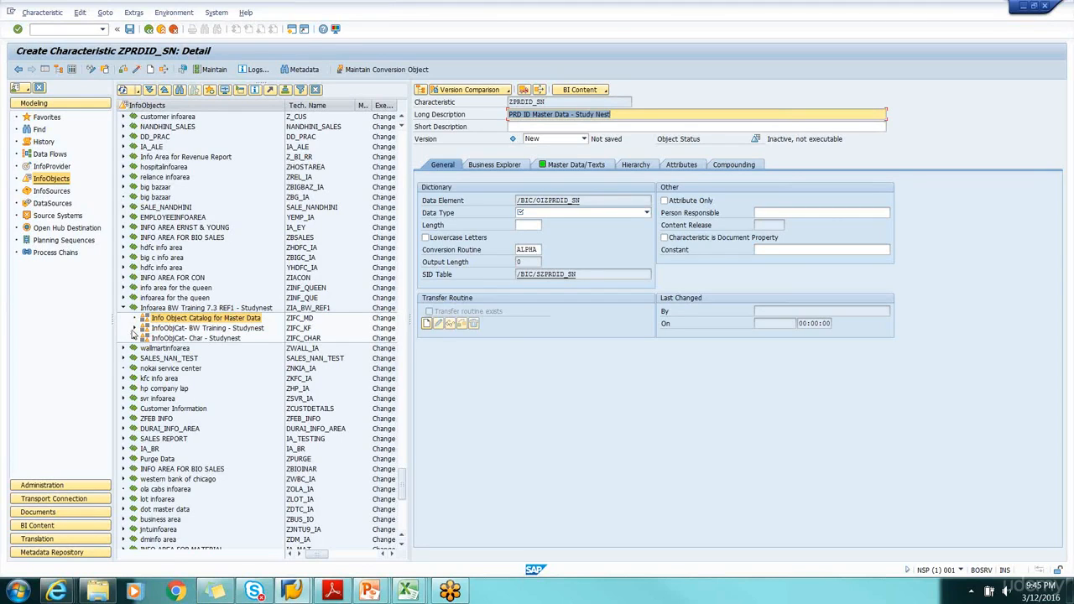
# Expand the InfoObjCat- BW Training - Studynest catalog, and set the data type of ZPRDID_SN to CHAR - Character String
pyautogui.click(134, 328)
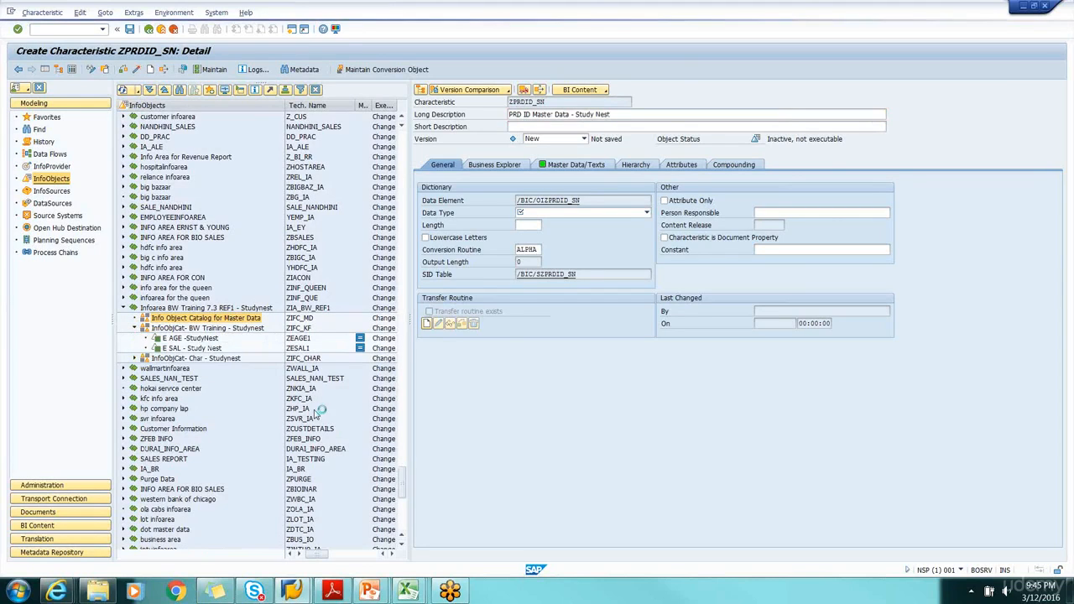
pyautogui.rightClick(228, 320)
pyautogui.click(528, 417)
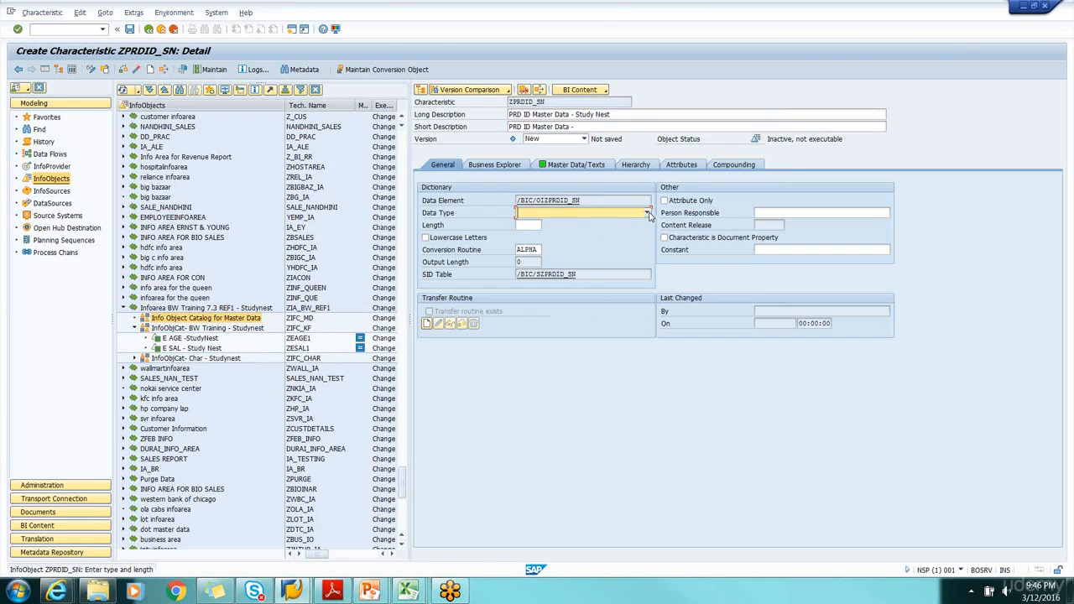
pyautogui.click(647, 214)
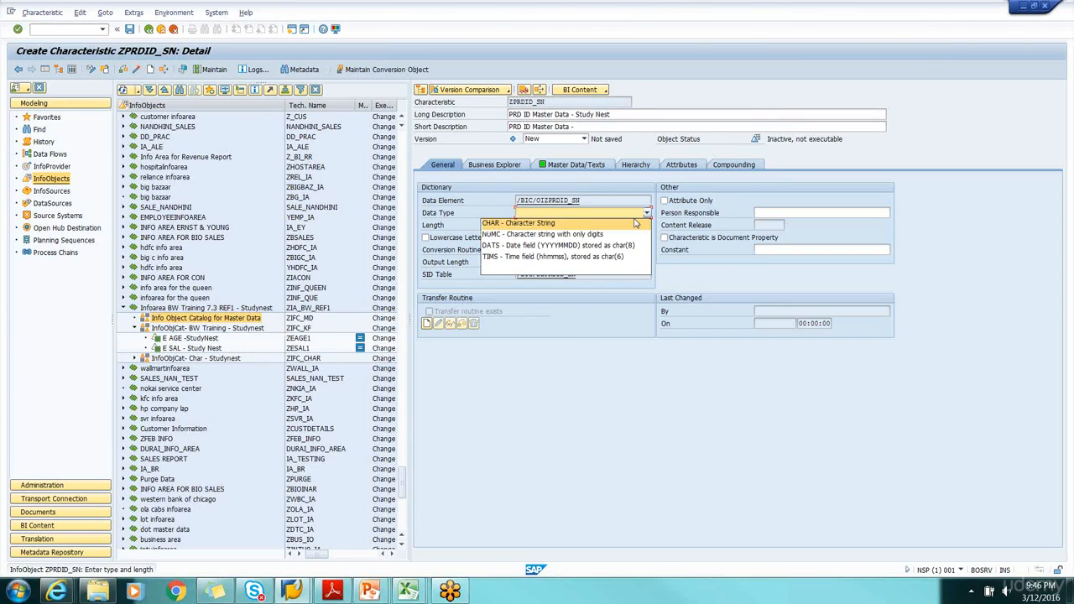
pyautogui.click(588, 225)
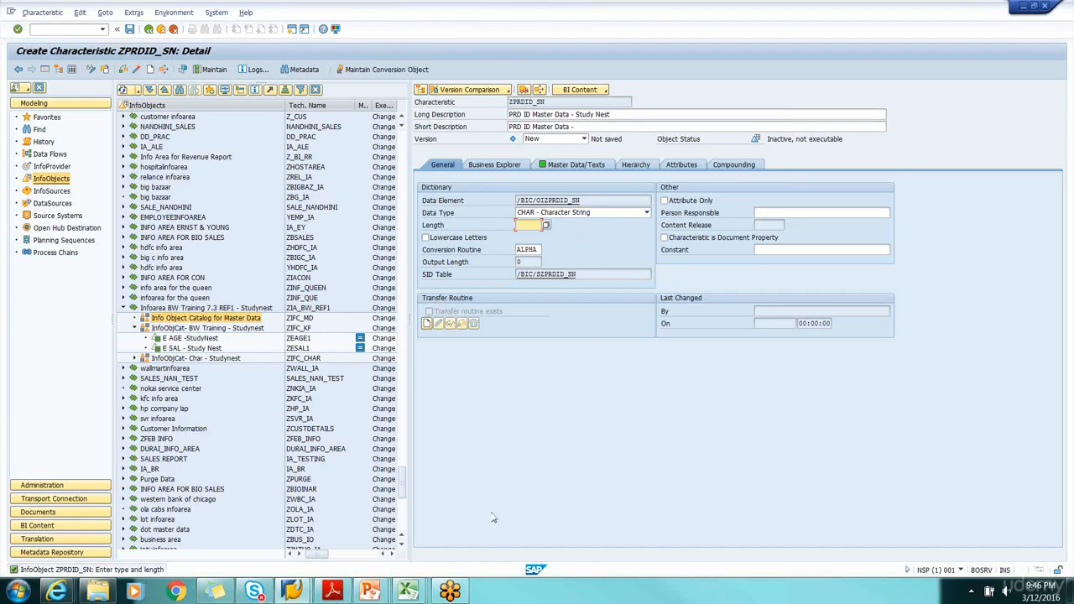
# Set the length of ZPRDID_SN to 4, consulting the product IDs in the Tutorial_MD_Attr workbook
pyautogui.moveTo(407, 591)
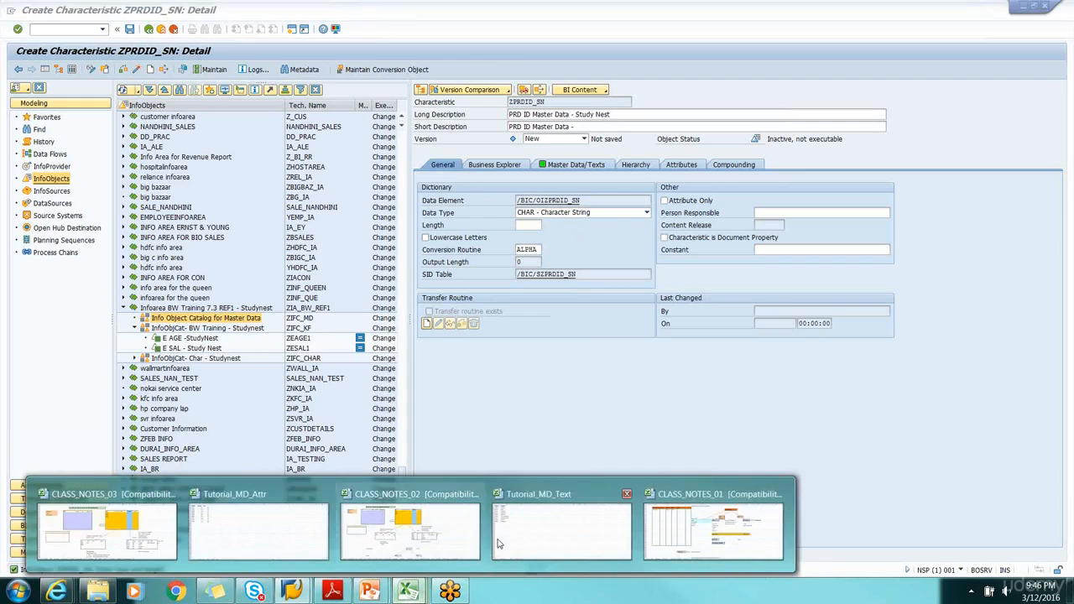
pyautogui.moveTo(514, 539)
pyautogui.click(258, 531)
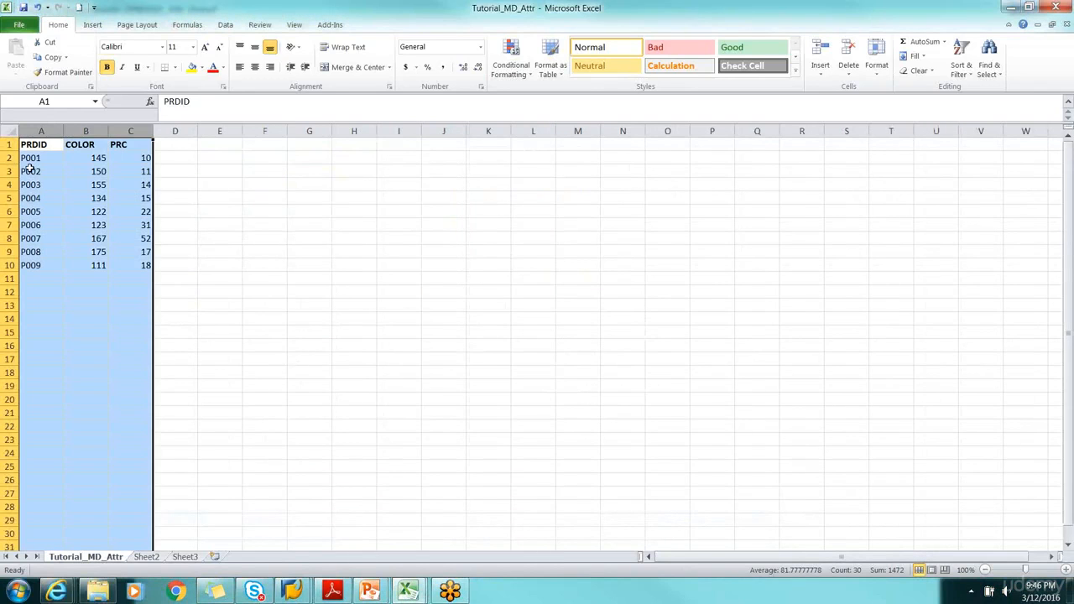
pyautogui.click(37, 160)
pyautogui.hotkey('alt', 'Tab')
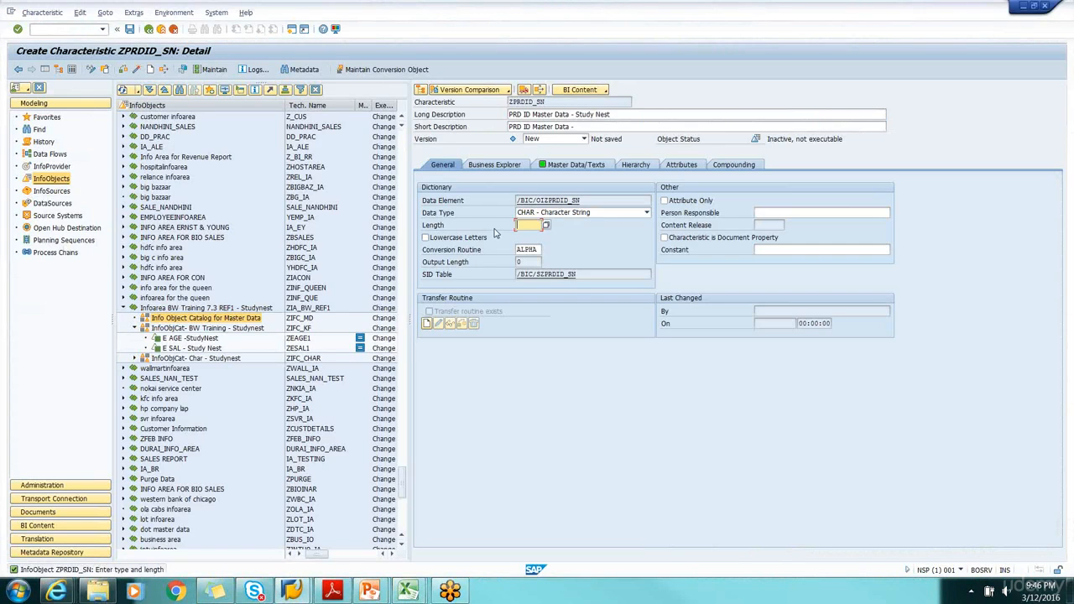
pyautogui.write('4')
# Review the master data, text and attribute settings of ZPRDID_SN, and activate the characteristic
pyautogui.click(560, 164)
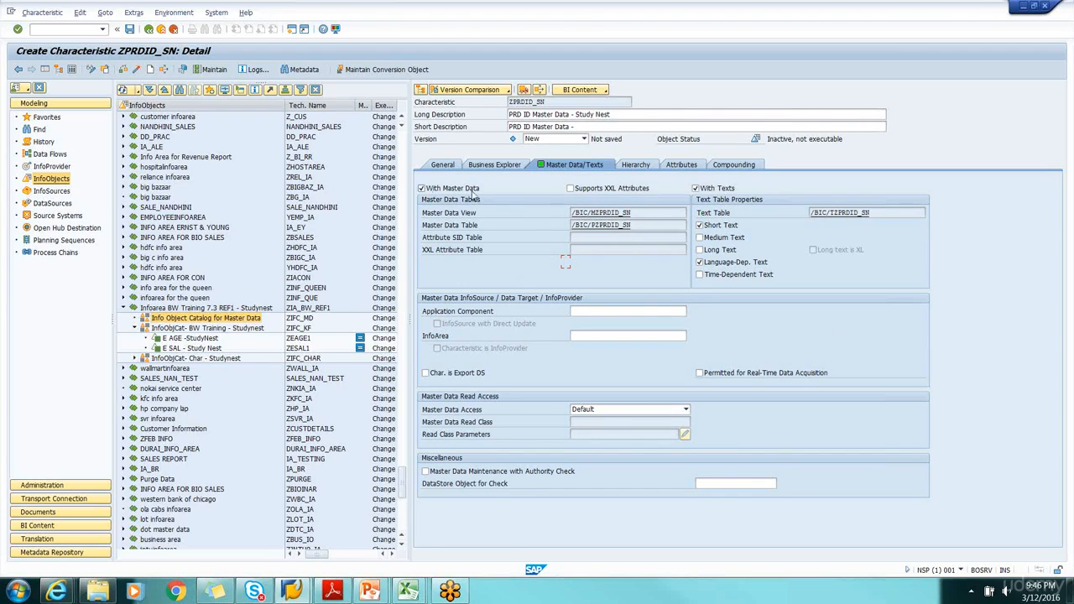
pyautogui.click(449, 166)
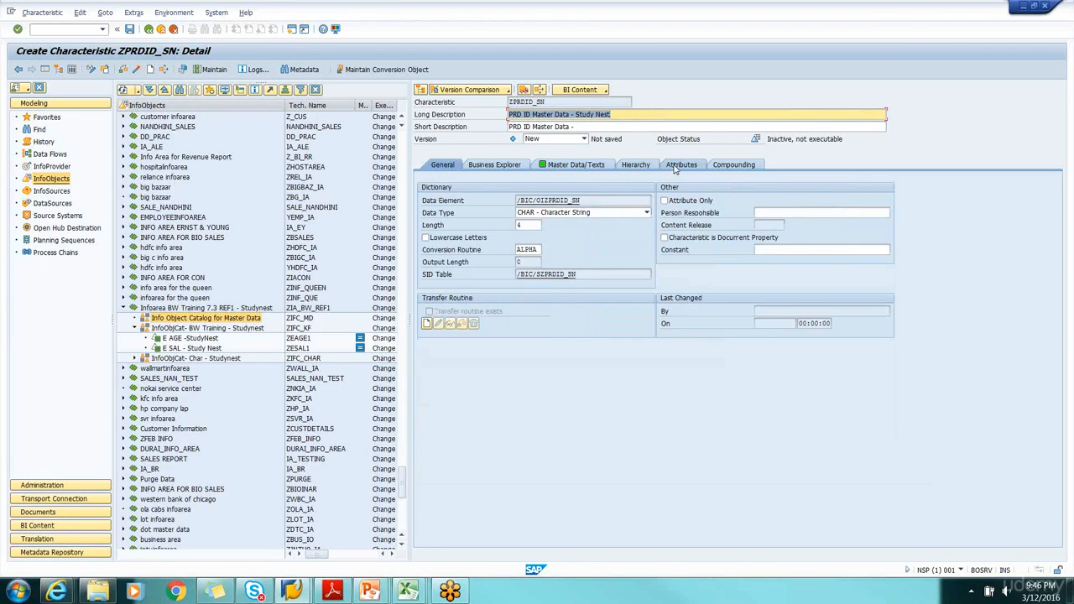
pyautogui.click(675, 166)
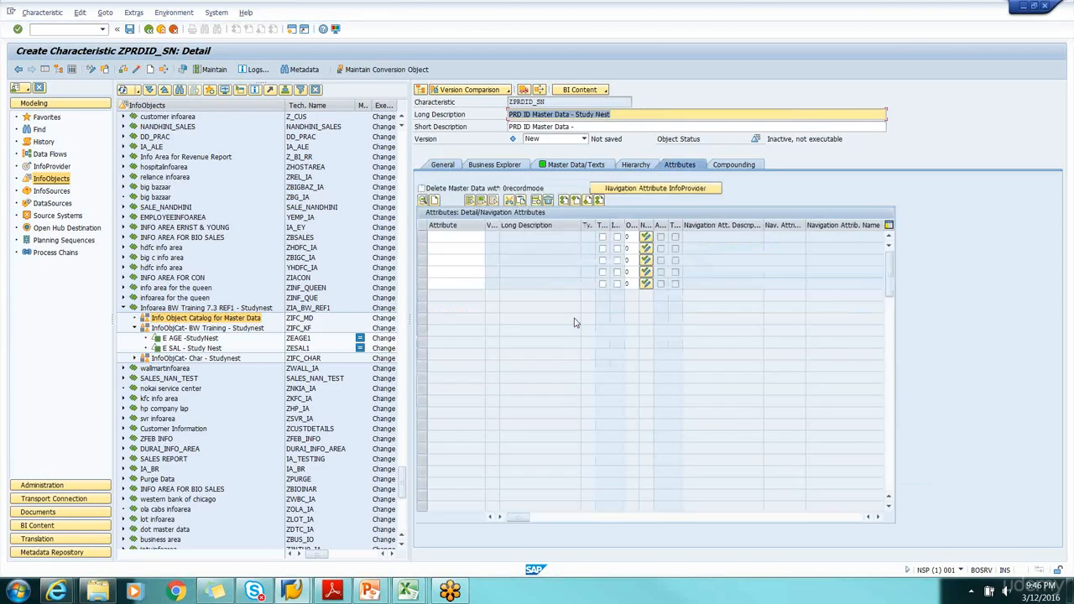
pyautogui.click(442, 166)
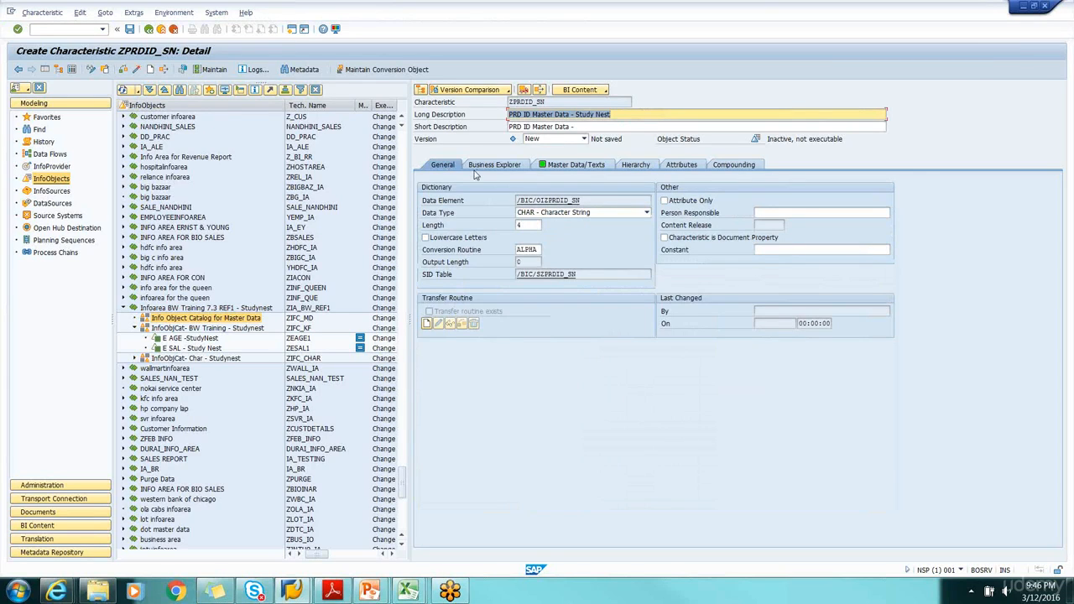
pyautogui.click(136, 69)
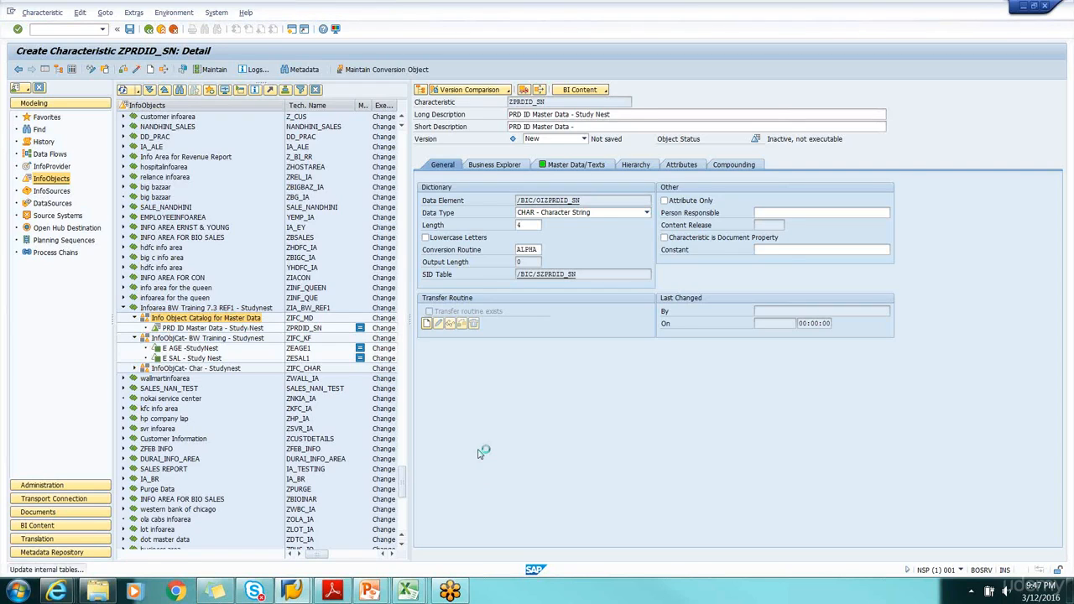
# Examine the COLOR and PRC columns in the Tutorial_MD_Attr workbook and the product descriptions in Tutorial_MD_Text for the PRD ID characteristic
pyautogui.click(214, 329)
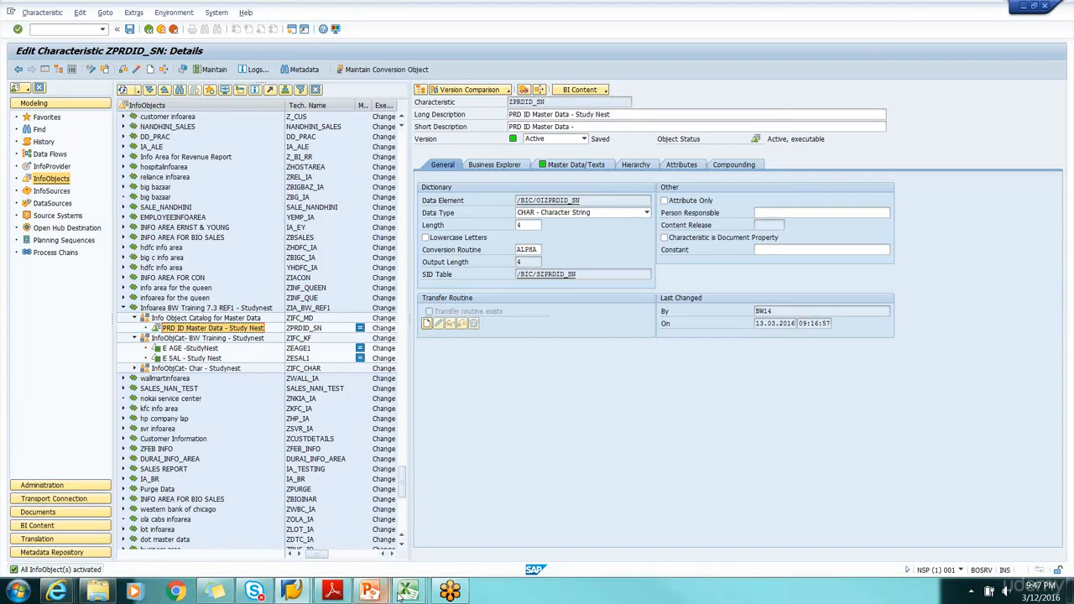
pyautogui.moveTo(408, 591)
pyautogui.click(239, 544)
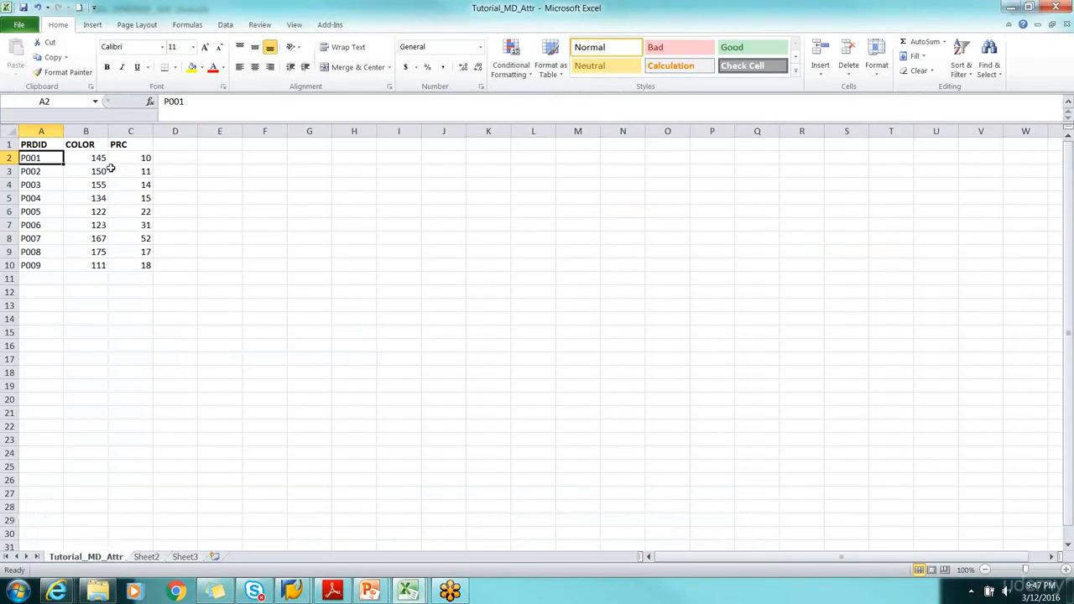
pyautogui.click(94, 147)
pyautogui.click(133, 145)
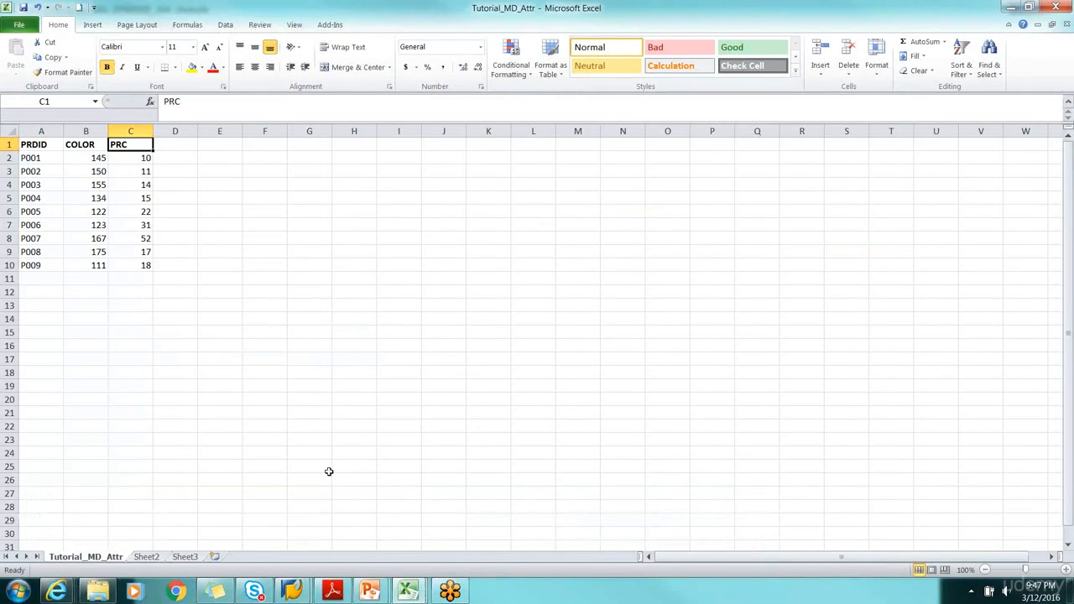
pyautogui.hotkey('alt', 'Tab')
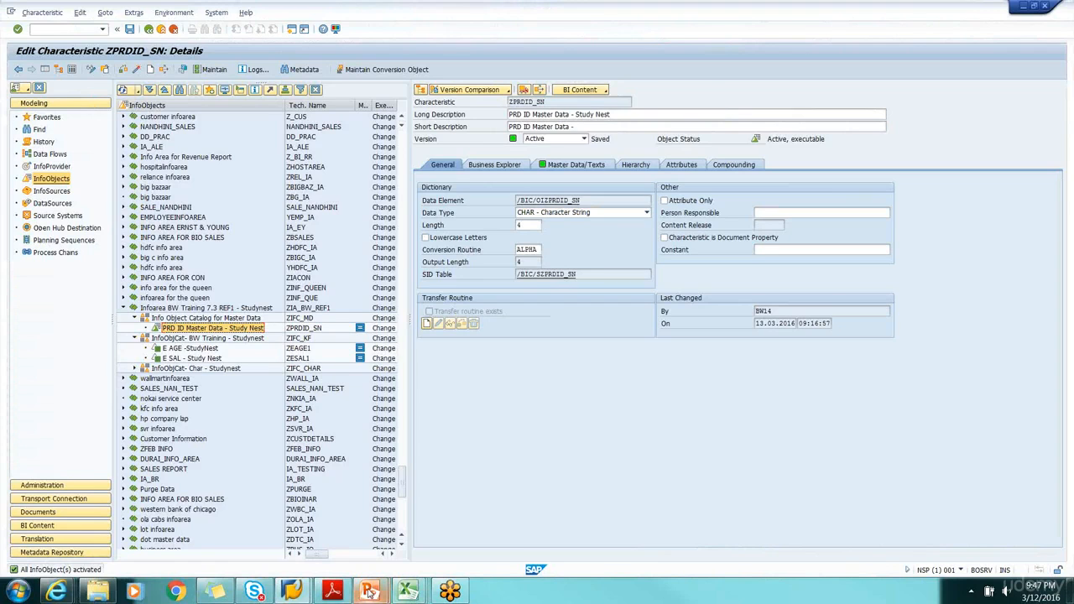
pyautogui.moveTo(409, 592)
pyautogui.click(556, 538)
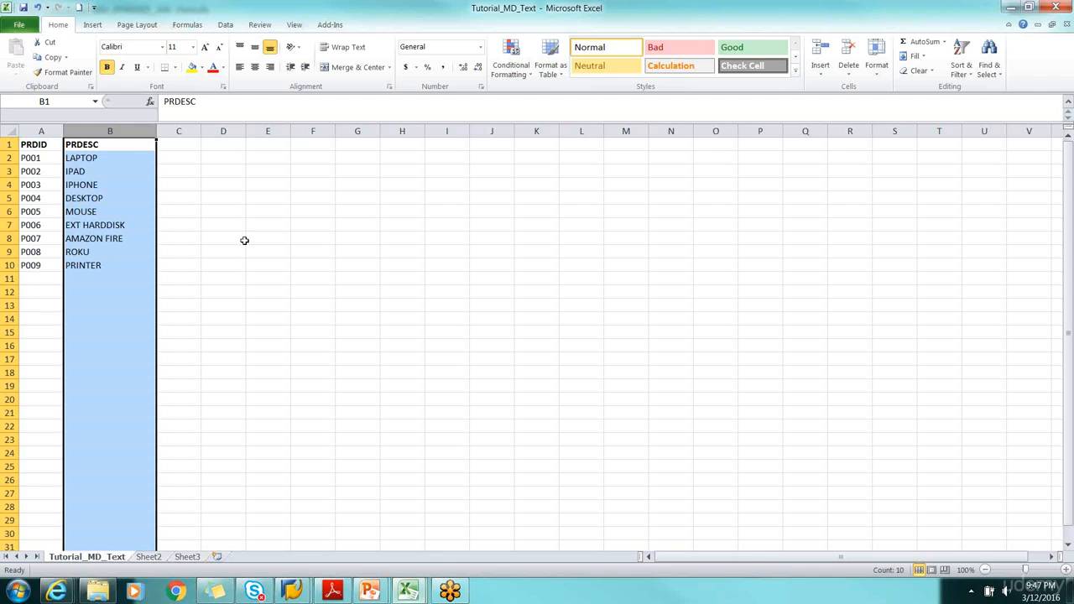
pyautogui.click(113, 158)
pyautogui.hotkey('alt', 'Tab')
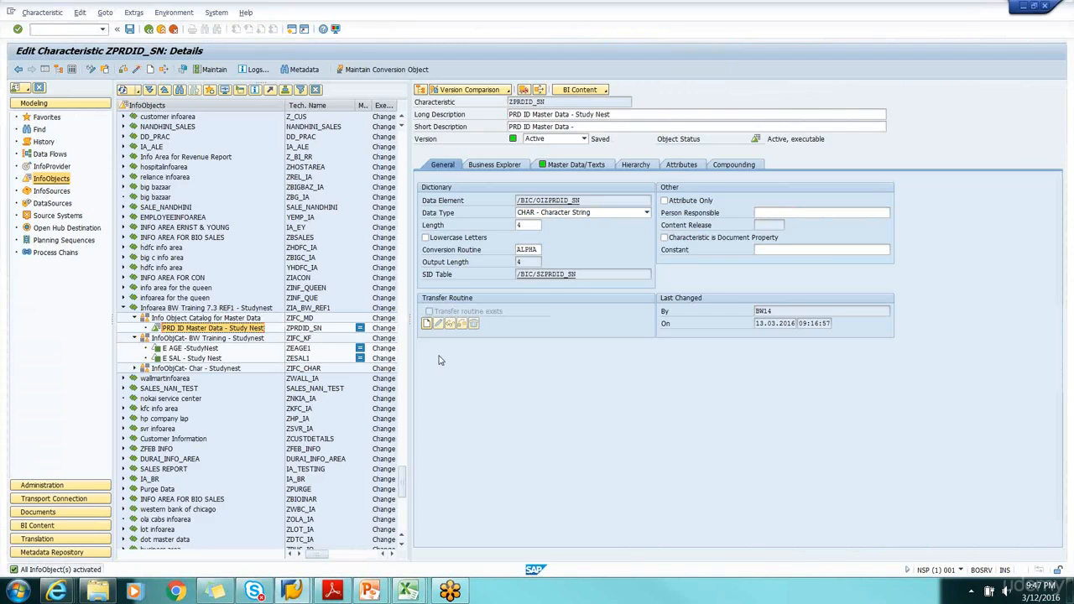
# Check the master data and text settings of ZPRDID_SN, and widen the columns of its attribute list
pyautogui.click(592, 167)
pyautogui.click(678, 166)
pyautogui.click(574, 166)
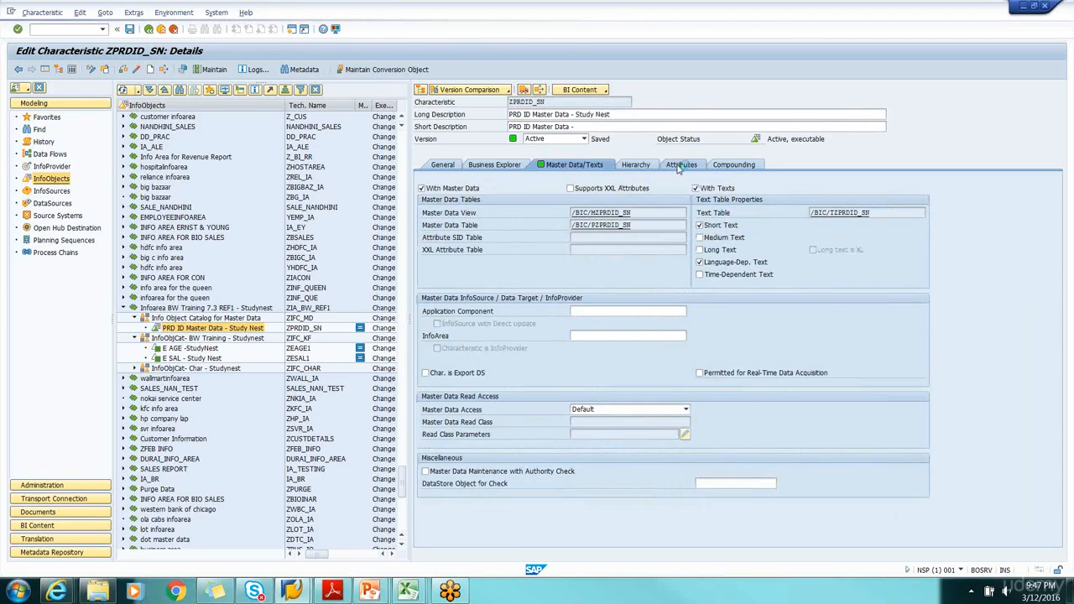
pyautogui.click(679, 165)
pyautogui.click(439, 240)
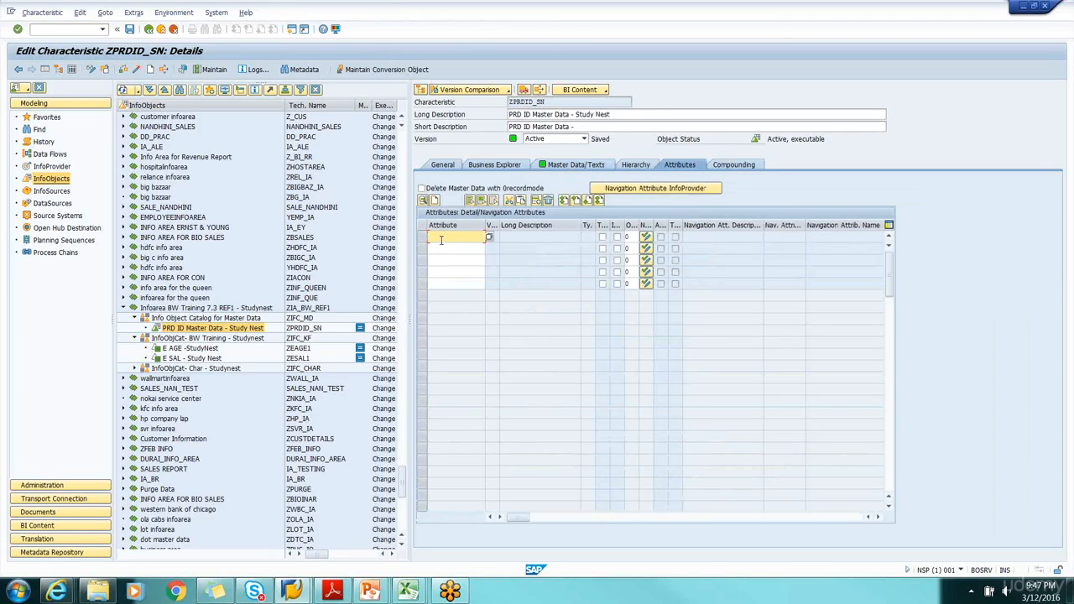
pyautogui.moveTo(485, 225); pyautogui.dragTo(538, 225)
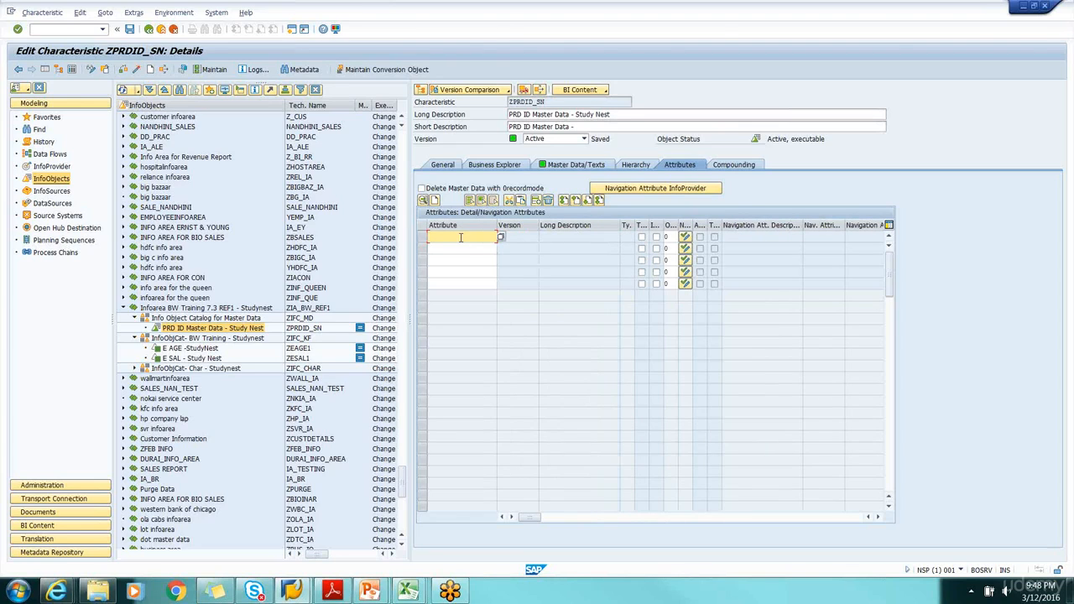
# Enter zCOLOR_SN as the first attribute of ZPRDID_SN, consulting the COLOR and PRC headings in the Tutorial_MD_Attr workbook
pyautogui.click(406, 592)
pyautogui.click(232, 531)
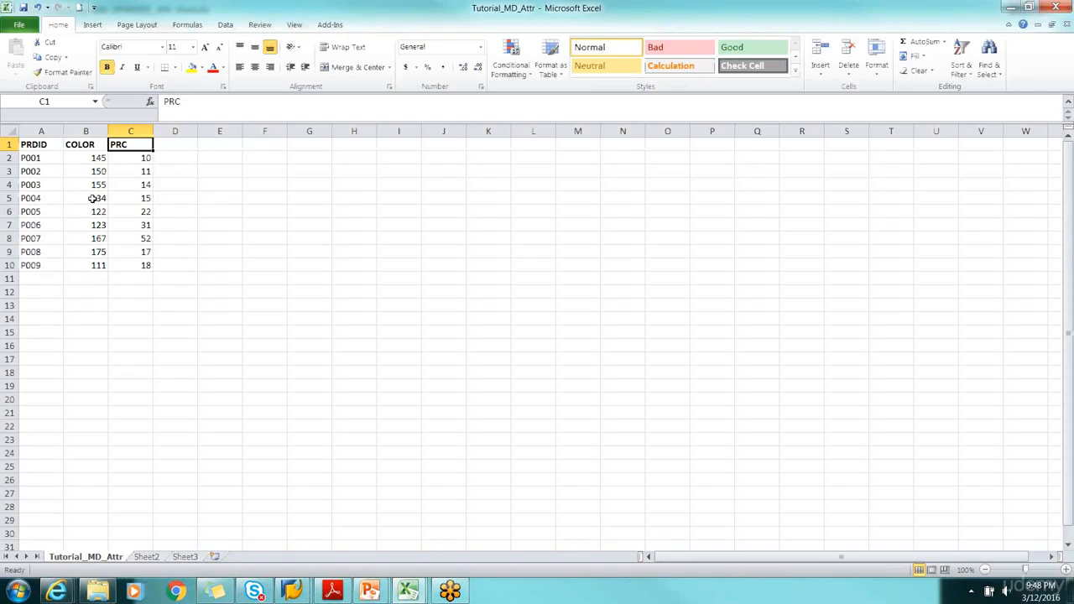
pyautogui.click(89, 146)
pyautogui.click(116, 145)
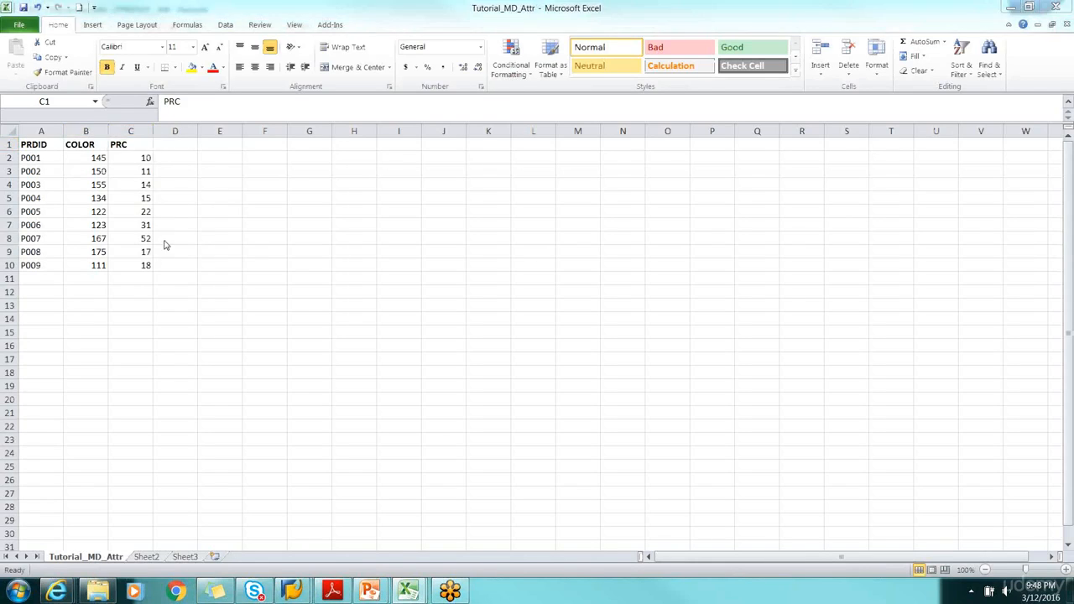
pyautogui.hotkey('alt', 'Tab')
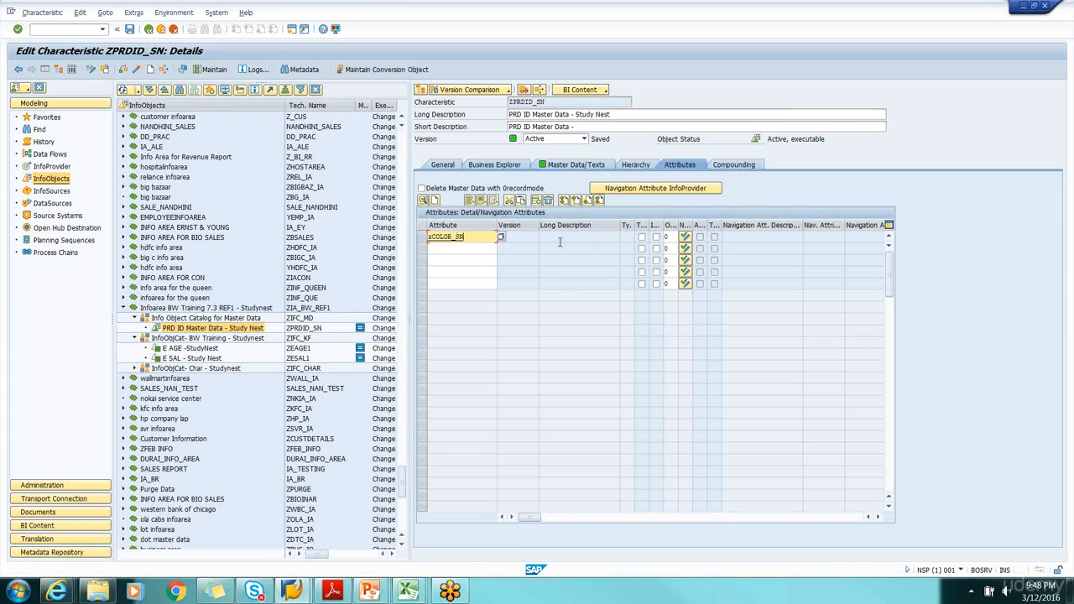
# Start creating the attribute ZCOLOR_SN as a characteristic
pyautogui.click(125, 70)
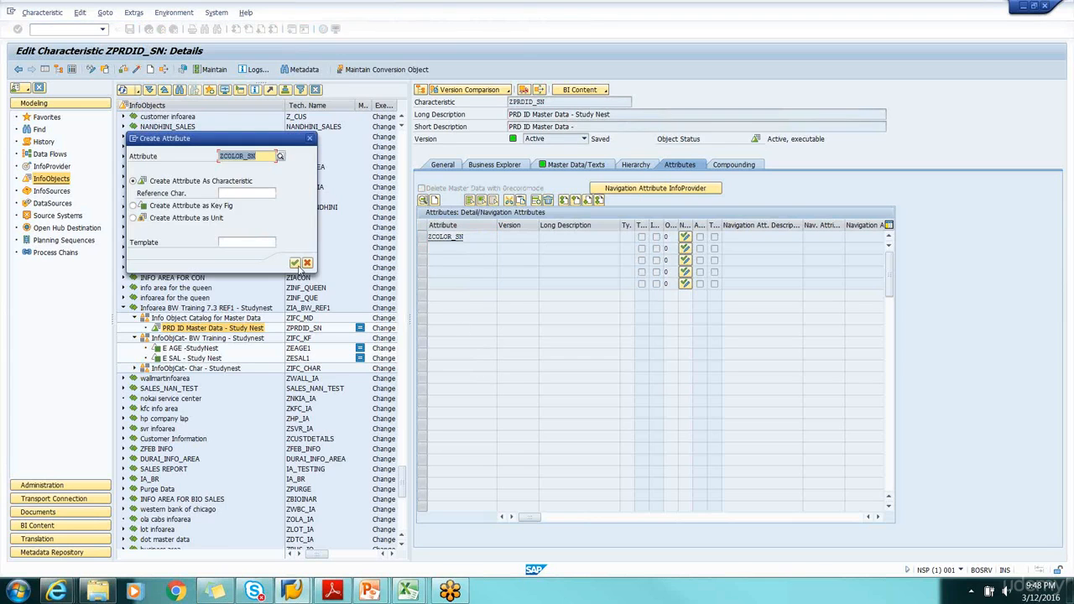
pyautogui.moveTo(217, 144); pyautogui.dragTo(584, 286)
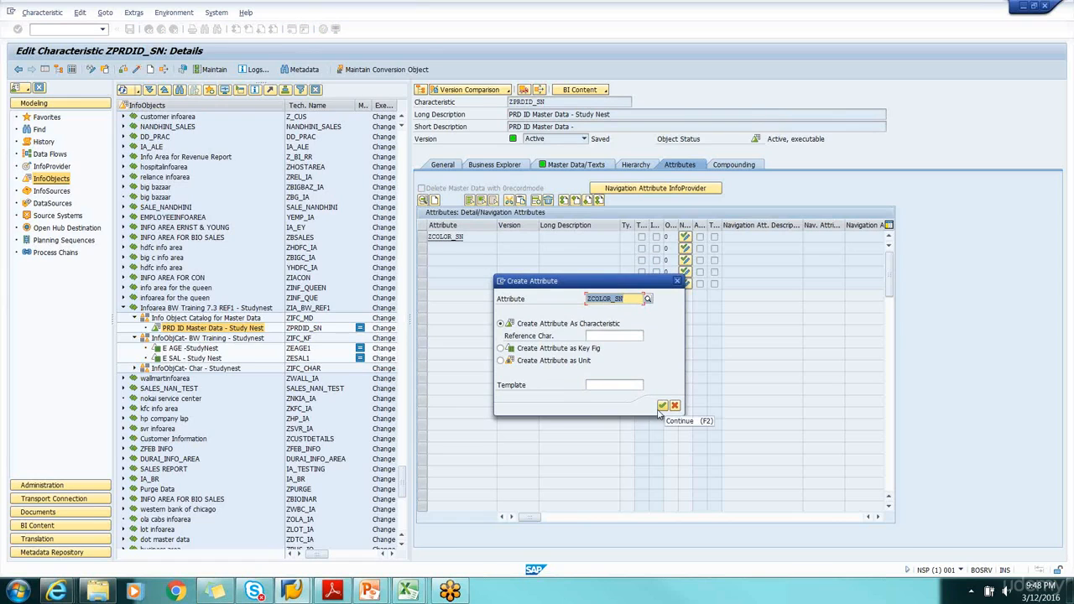
pyautogui.click(661, 406)
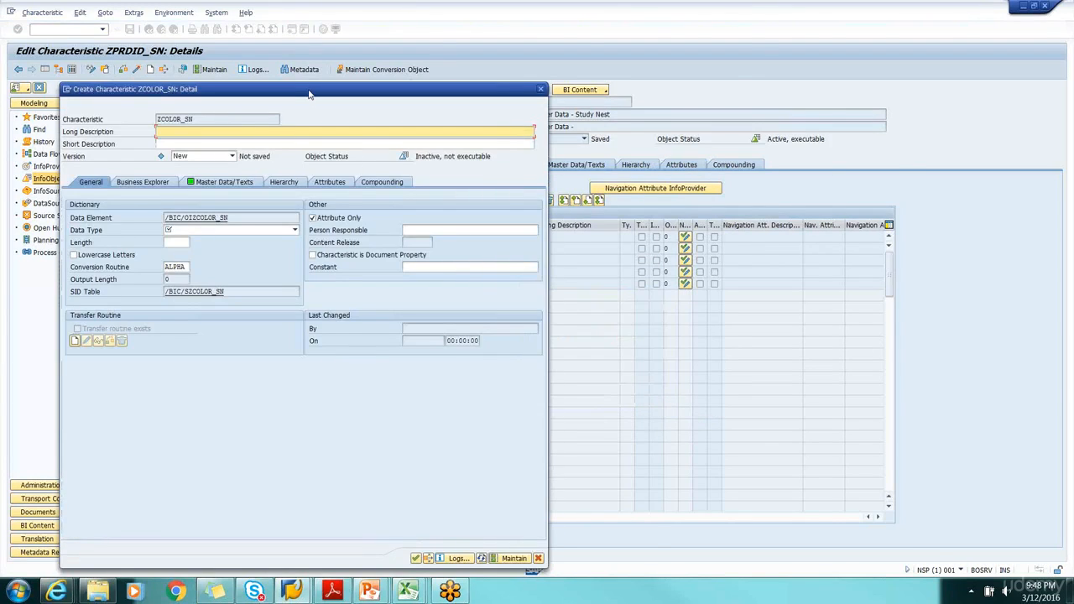
# Check the color values in the Tutorial_MD_Attr workbook, and set the long description of ZCOLOR_SN to Color Master Data - Study NEST
pyautogui.moveTo(308, 91); pyautogui.dragTo(411, 113)
pyautogui.moveTo(408, 591)
pyautogui.click(240, 541)
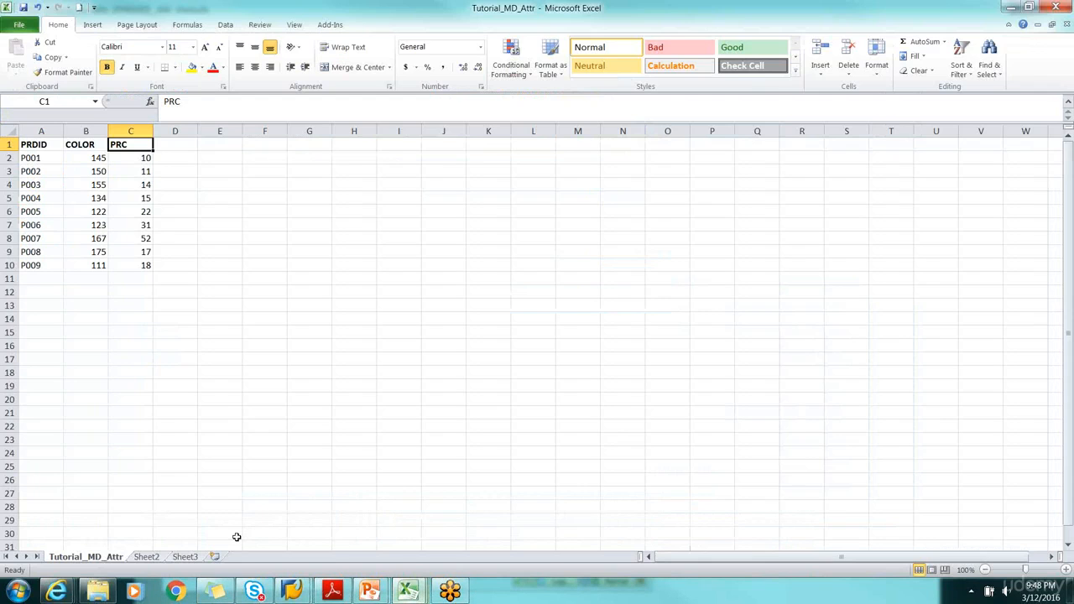
pyautogui.click(100, 159)
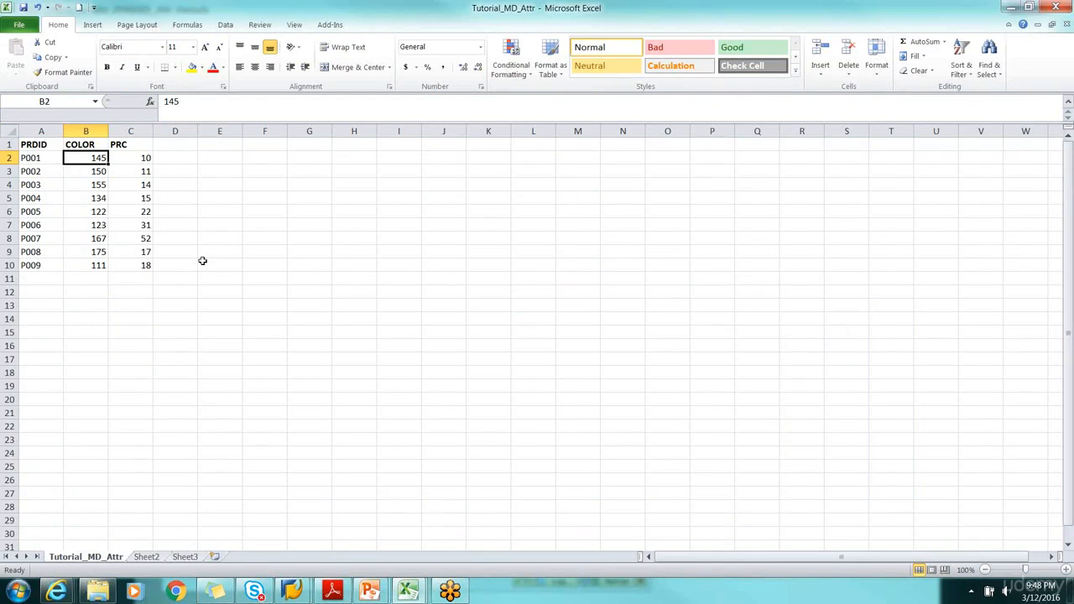
pyautogui.hotkey('alt', 'Tab')
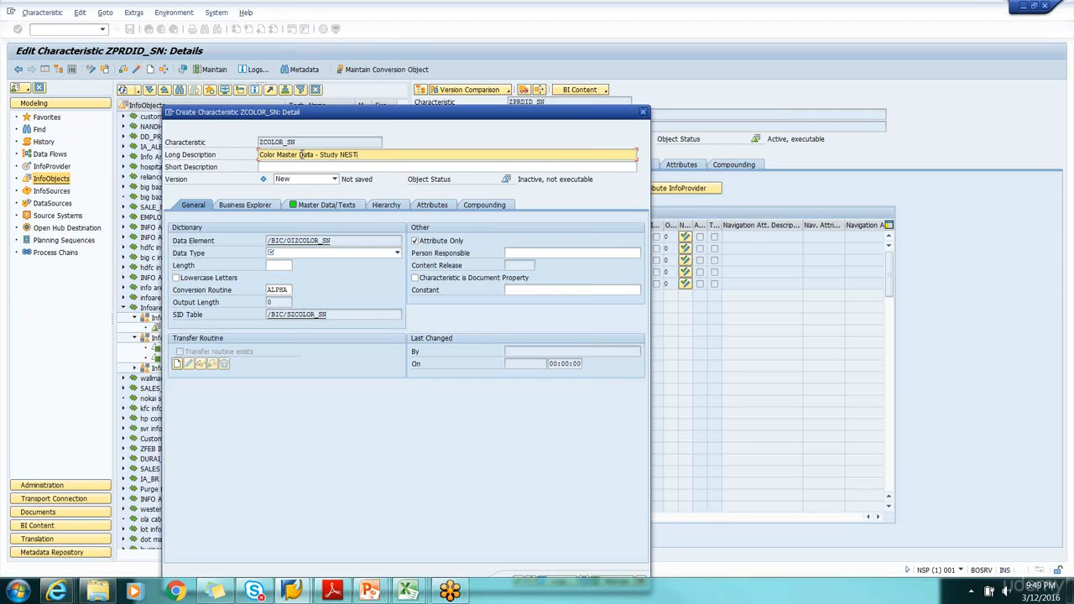
# Set the data type of ZCOLOR_SN to CHAR - Character String with length 3, and confirm its creation
pyautogui.click(364, 255)
pyautogui.click(327, 265)
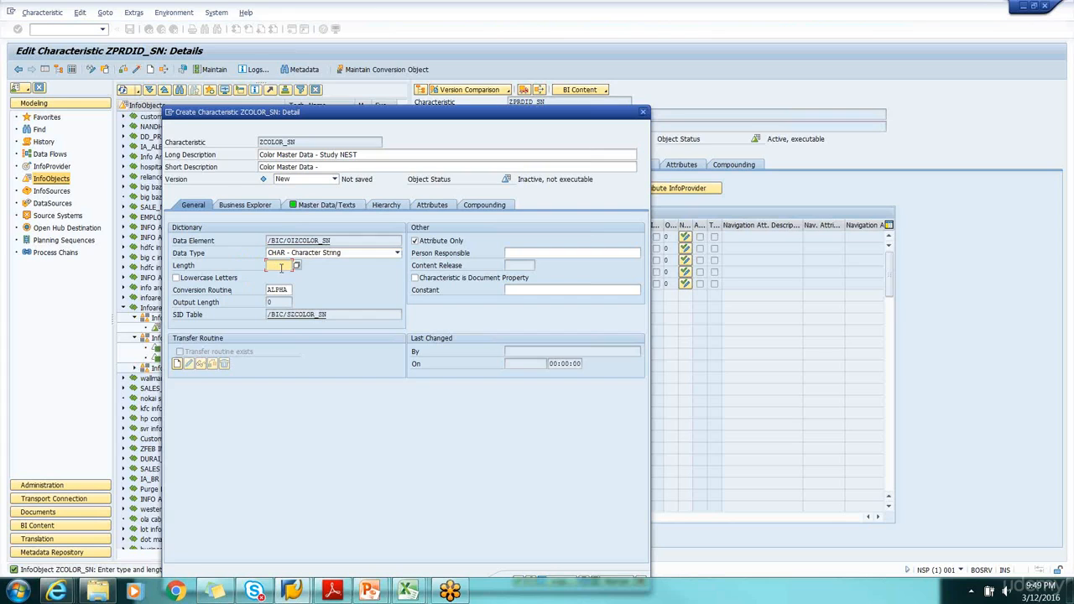
pyautogui.hotkey('alt', 'Tab')
pyautogui.hotkey('alt', 'Tab')
pyautogui.moveTo(408, 115); pyautogui.dragTo(368, 42)
pyautogui.click(476, 508)
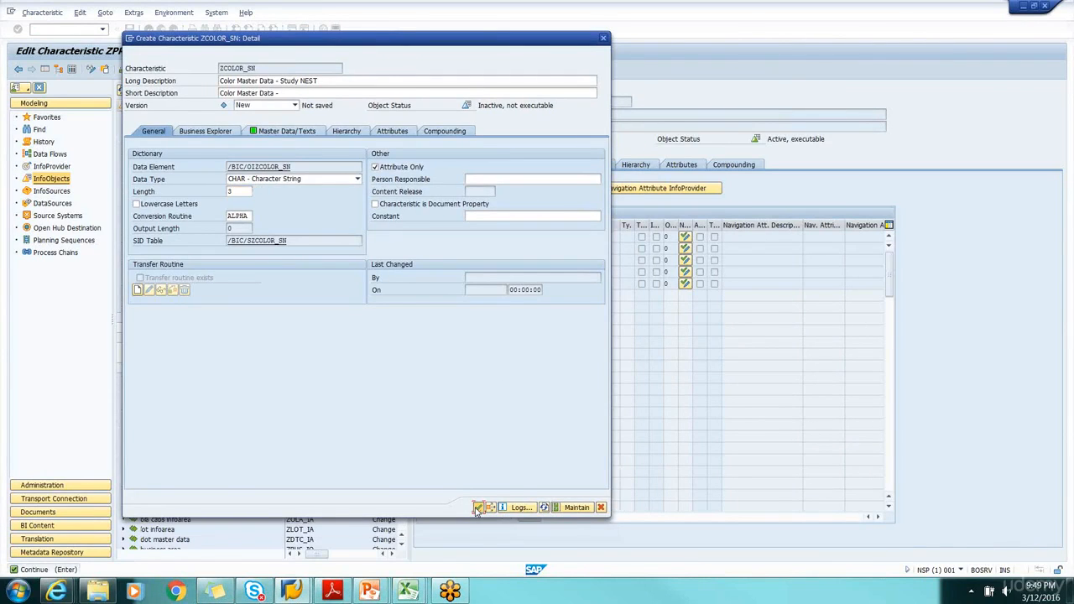
pyautogui.click(477, 508)
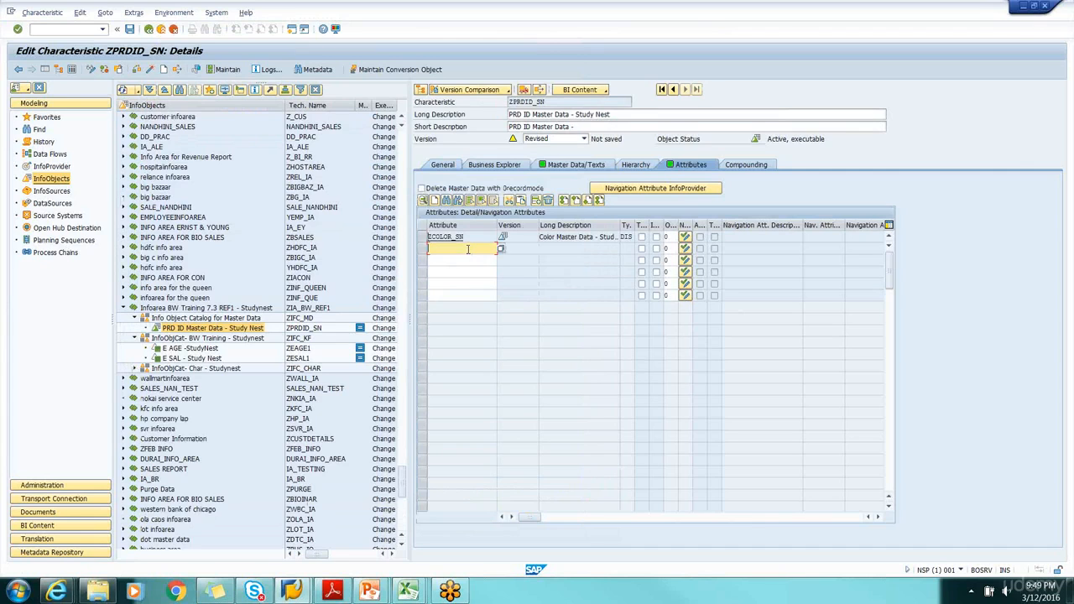
# Enter zPRC_SN as the second attribute of ZPRDID_SN, consulting the Tutorial_MD_Attr and Tutorial_MD_Text workbooks
pyautogui.moveTo(408, 592)
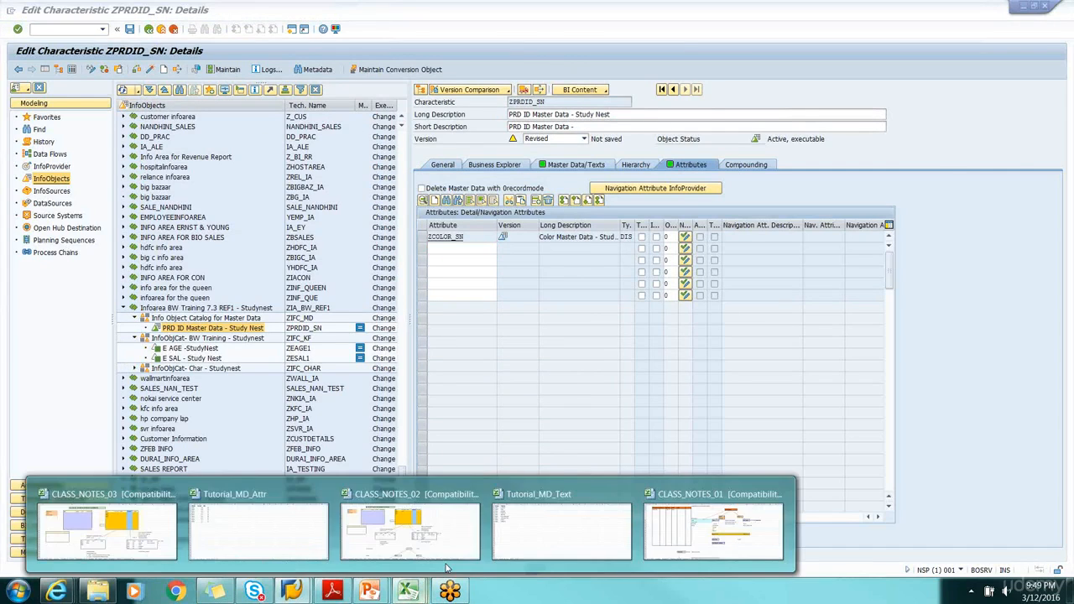
pyautogui.click(545, 529)
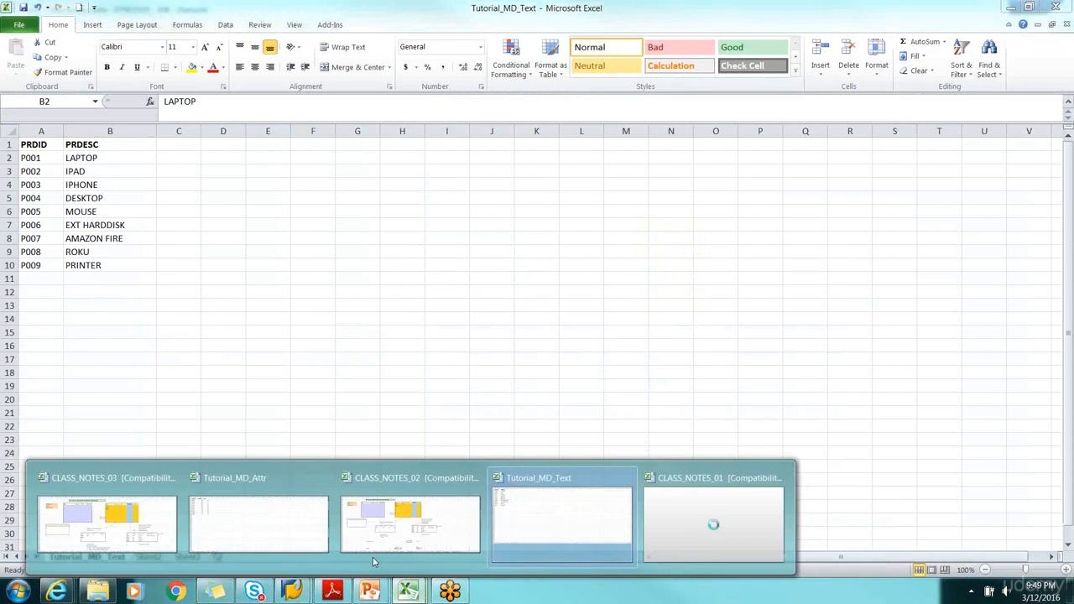
pyautogui.click(280, 535)
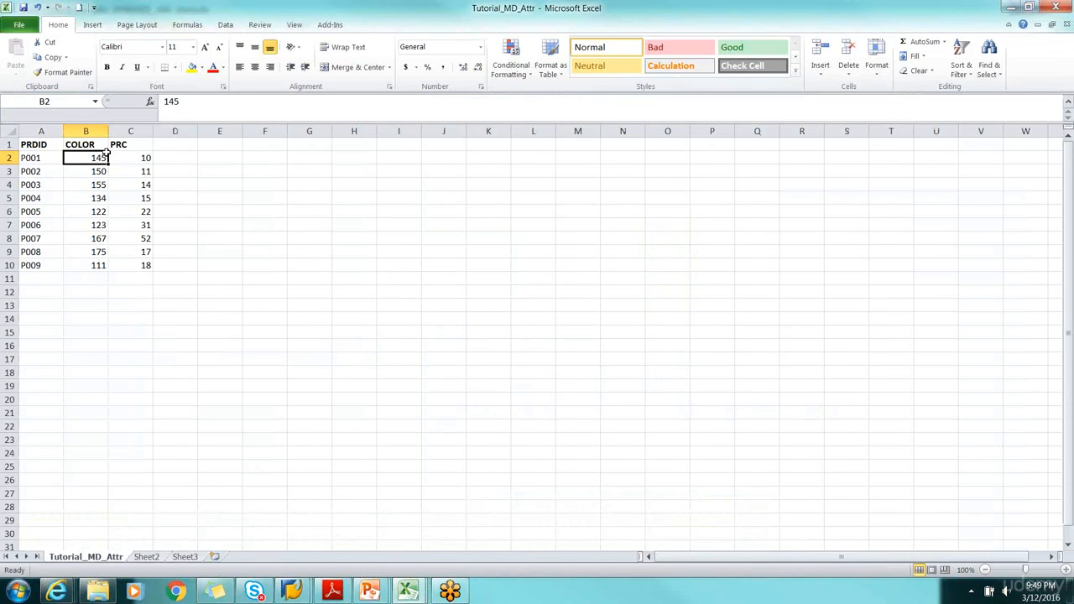
pyautogui.hotkey('ctrl', 'Tab')
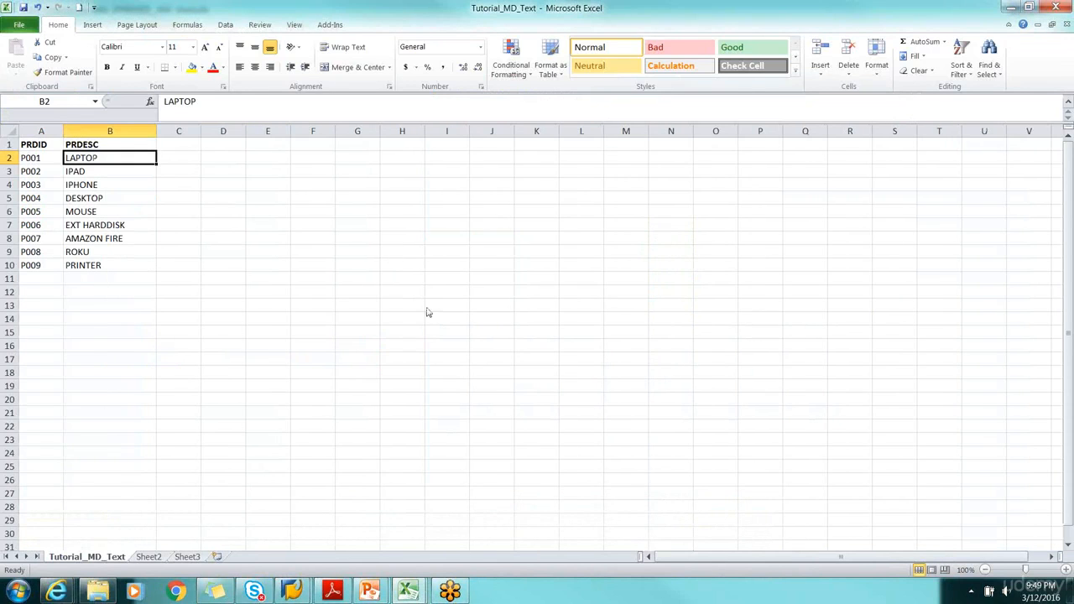
pyautogui.hotkey('alt', 'Tab')
pyautogui.click(441, 247)
pyautogui.write('zPRC_SN')
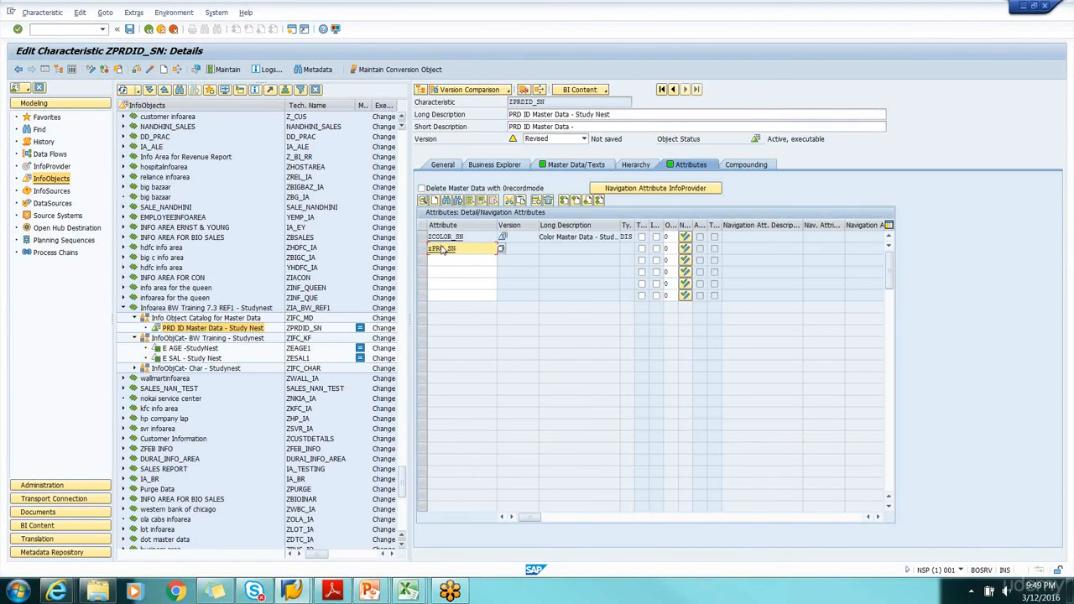
# Start creating the attribute ZPRC_SN as a key figure, and set its long description to Price - Master Data - Study Nest
pyautogui.click(150, 70)
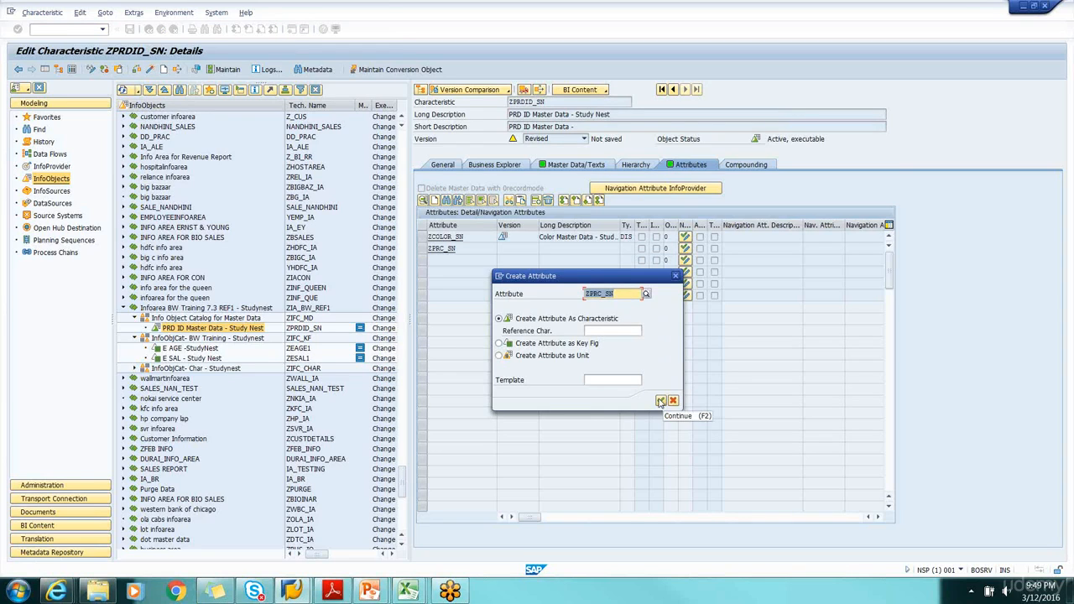
pyautogui.click(500, 343)
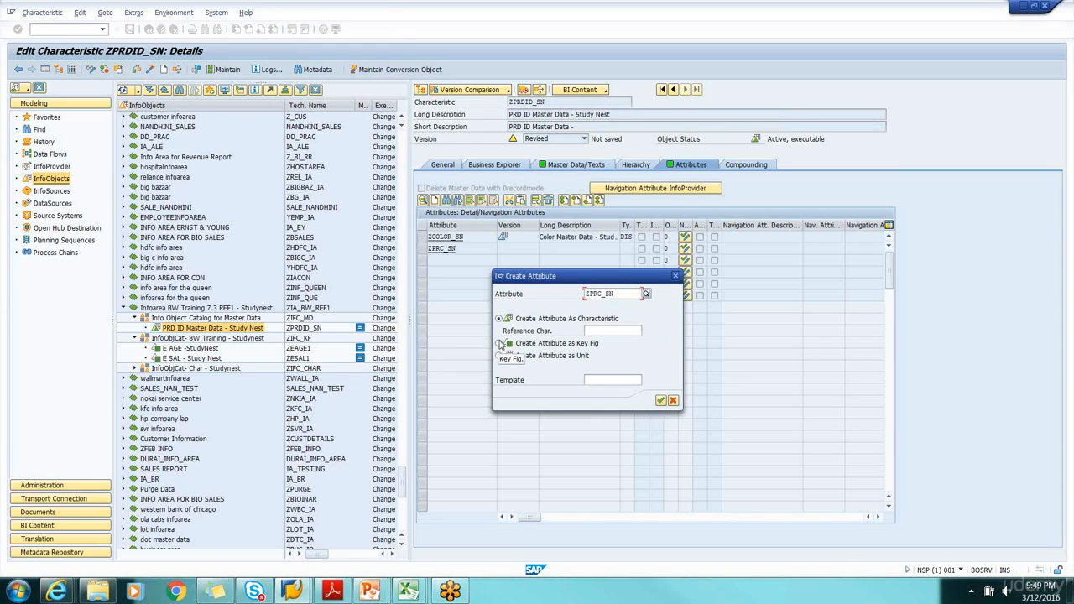
pyautogui.click(660, 401)
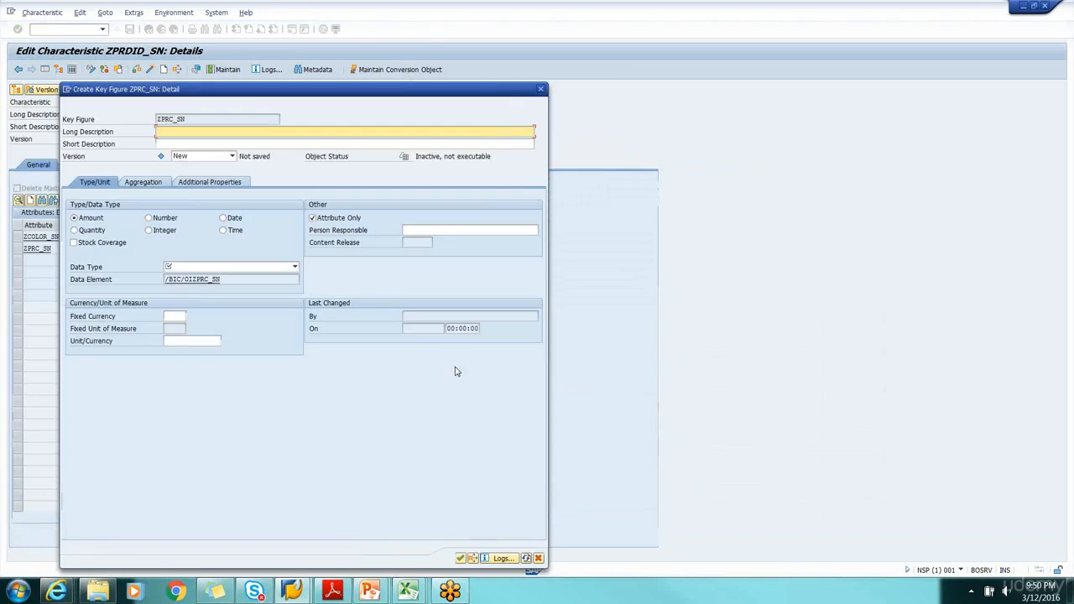
pyautogui.moveTo(201, 91); pyautogui.dragTo(355, 152)
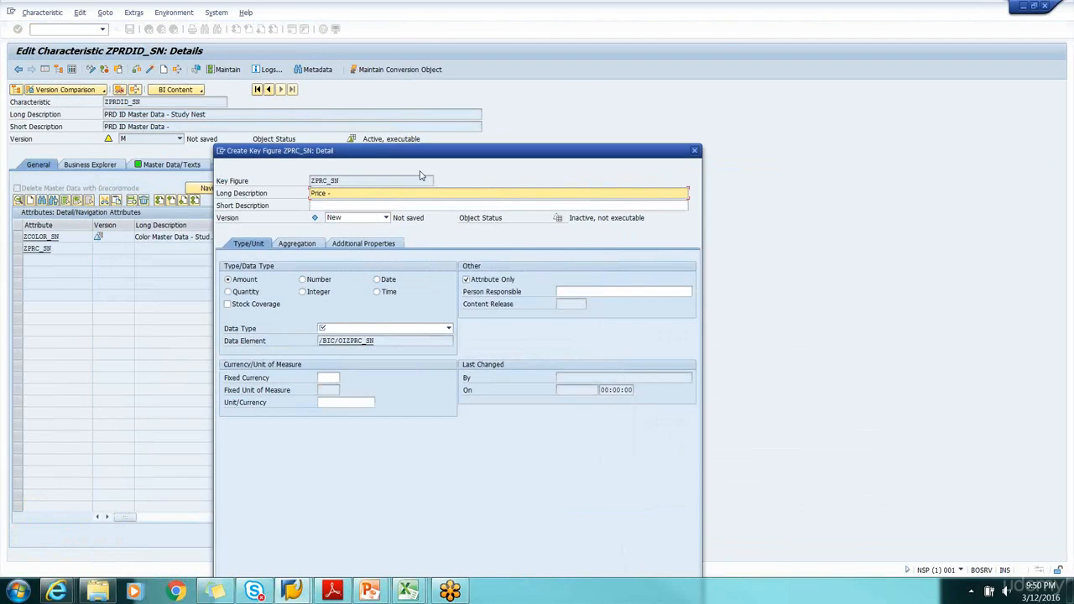
pyautogui.write('tge')
pyautogui.moveTo(397, 158); pyautogui.dragTo(462, 129)
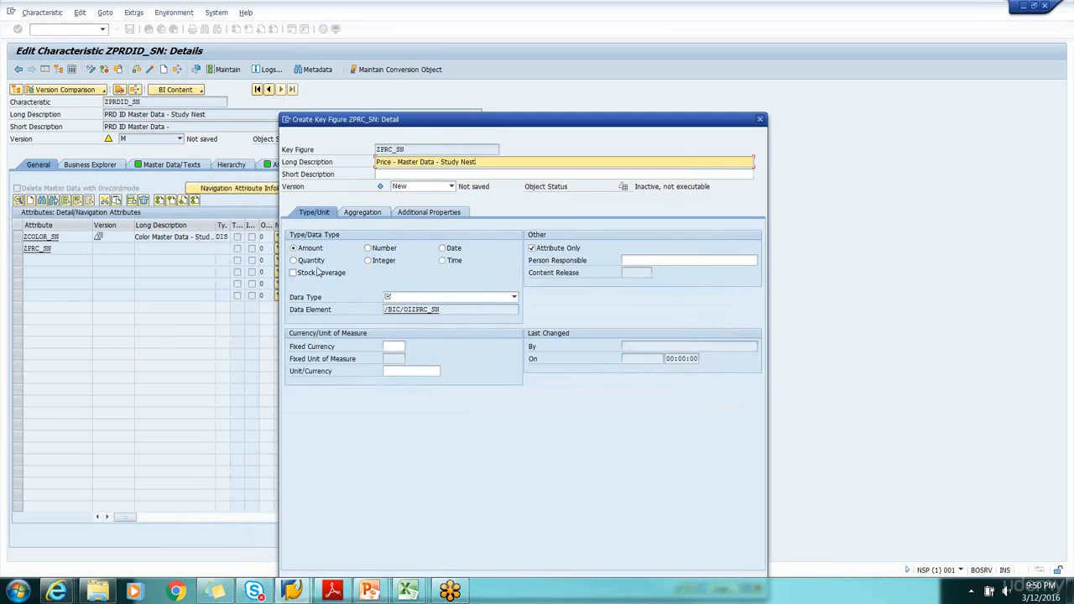
# Set the fixed currency of ZPRC_SN to USD, searching the possible currency values for the American Dollar
pyautogui.click(401, 346)
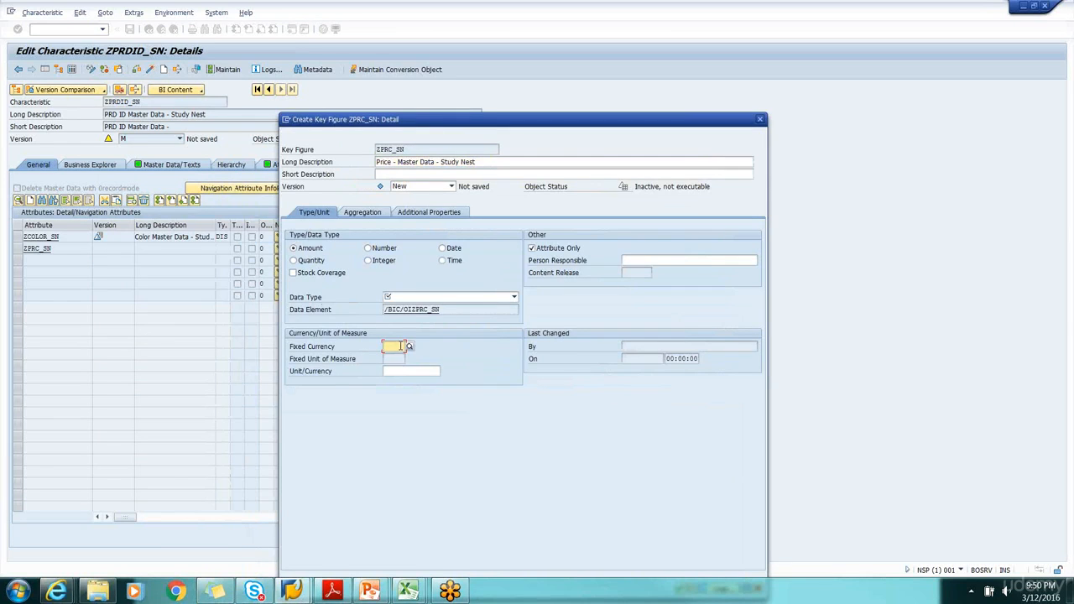
pyautogui.write('USD')
pyautogui.press('Return')
pyautogui.click(409, 346)
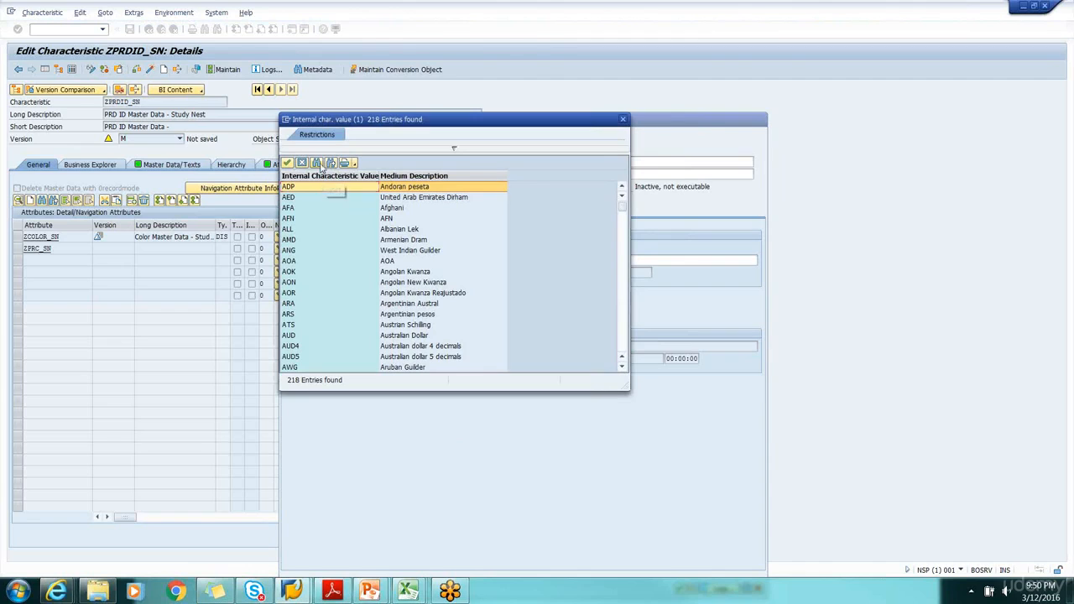
pyautogui.hotkey('ctrl', 'f')
pyautogui.write('United')
pyautogui.click(452, 192)
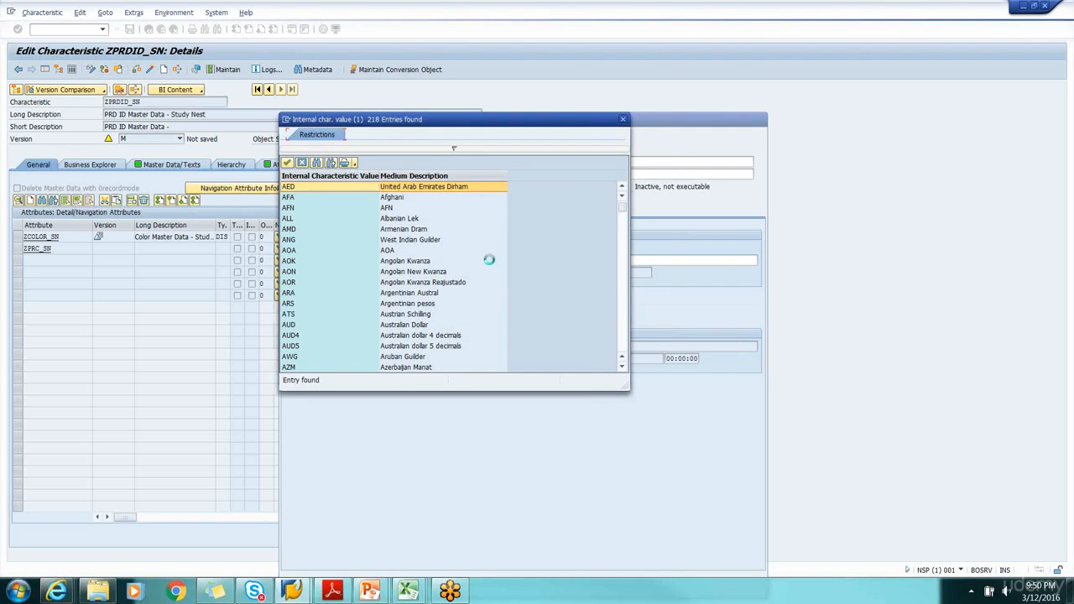
pyautogui.moveTo(621, 227); pyautogui.dragTo(605, 358)
pyautogui.scroll(2, 544, 311)
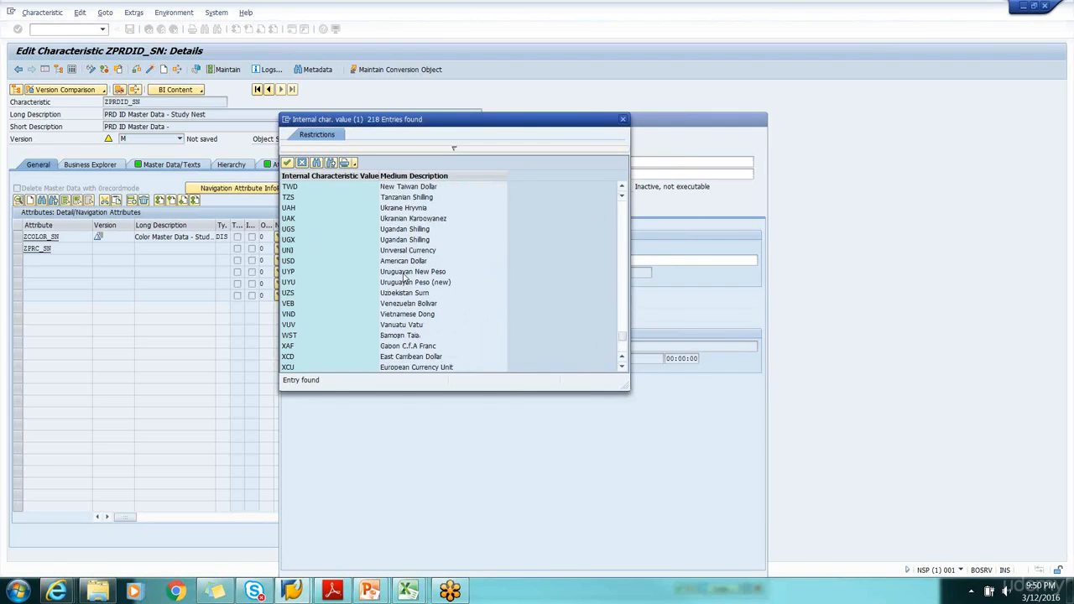
pyautogui.doubleClick(292, 261)
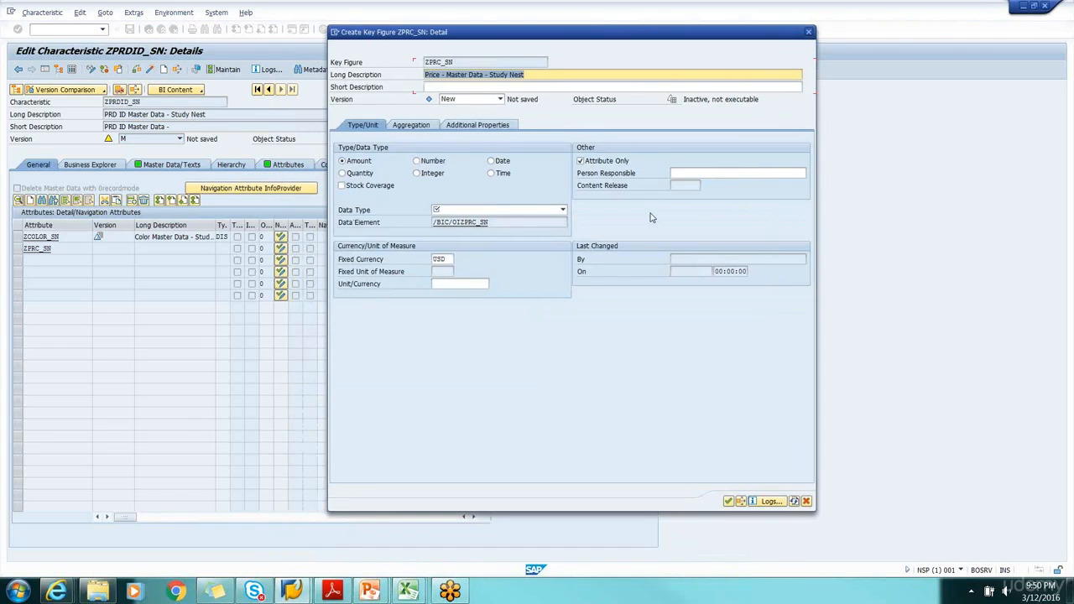
# Set the data type of ZPRC_SN to CURR - Currency field, stored as DEC, and confirm its creation
pyautogui.click(728, 501)
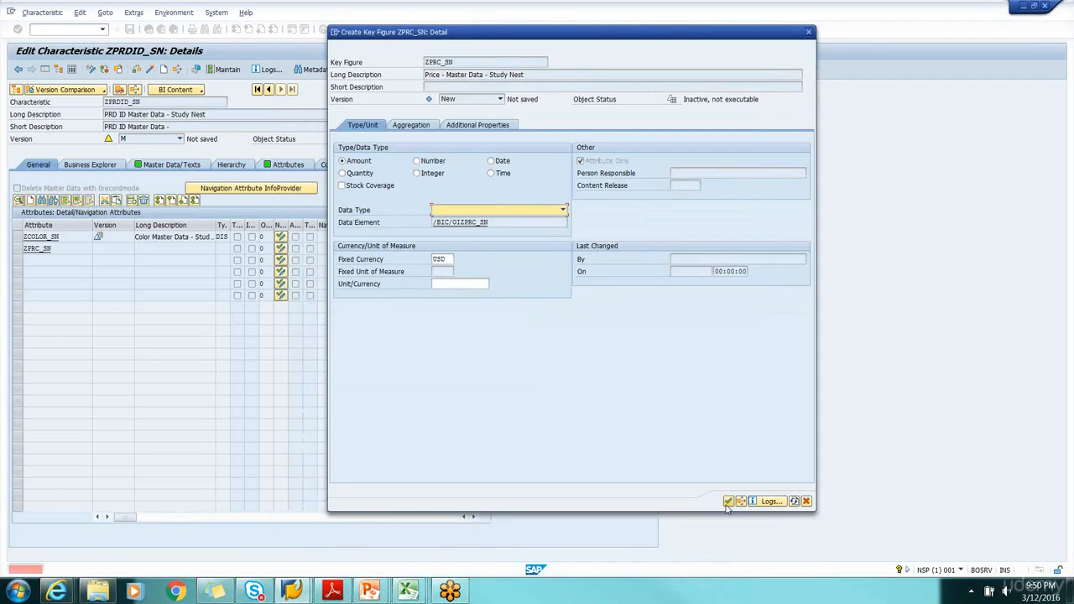
pyautogui.click(530, 209)
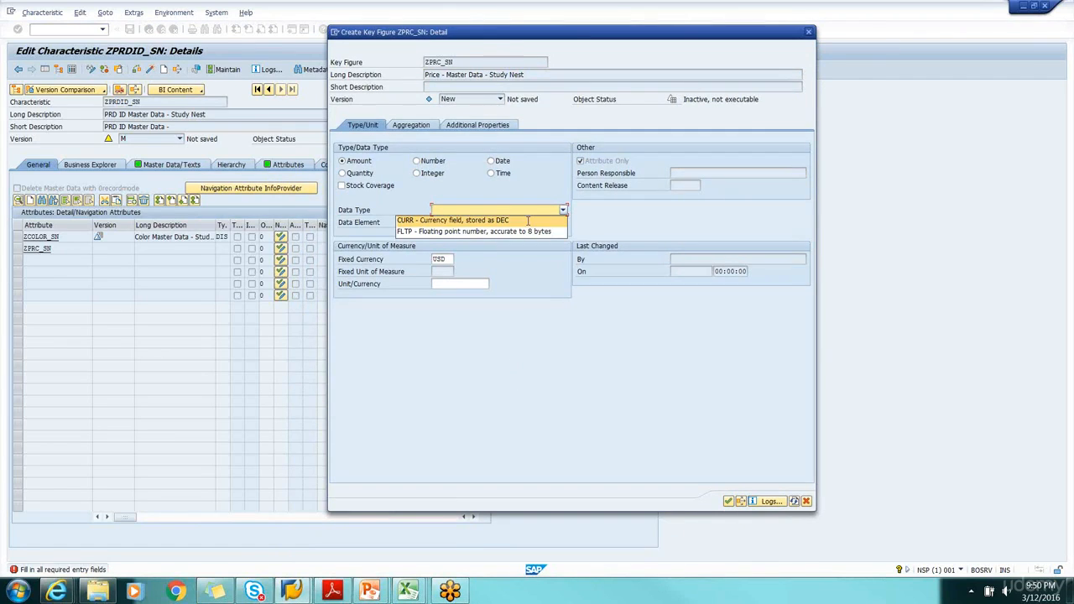
pyautogui.click(527, 220)
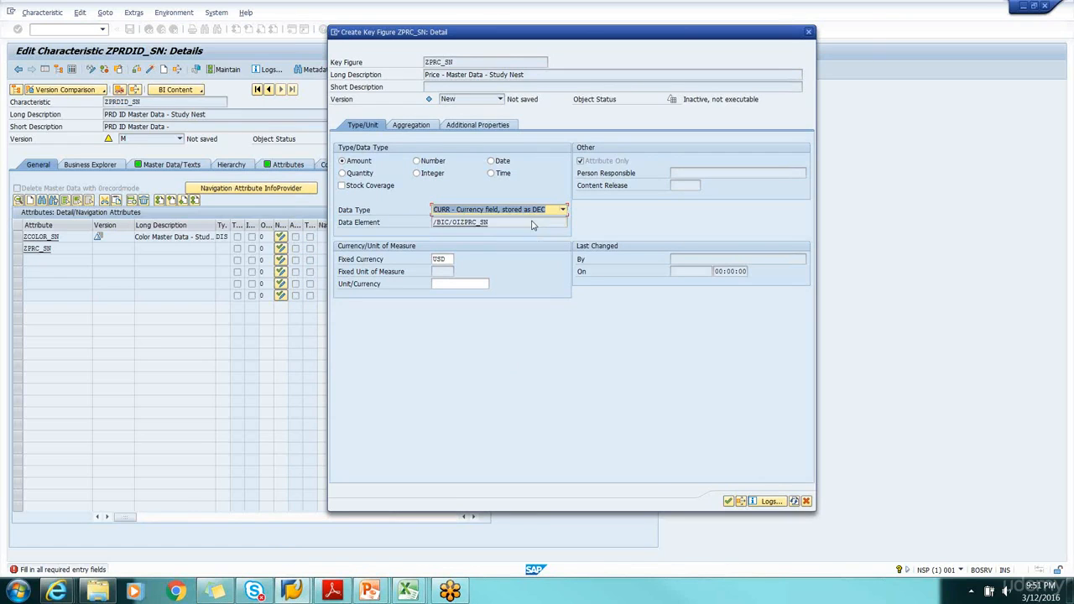
pyautogui.click(728, 501)
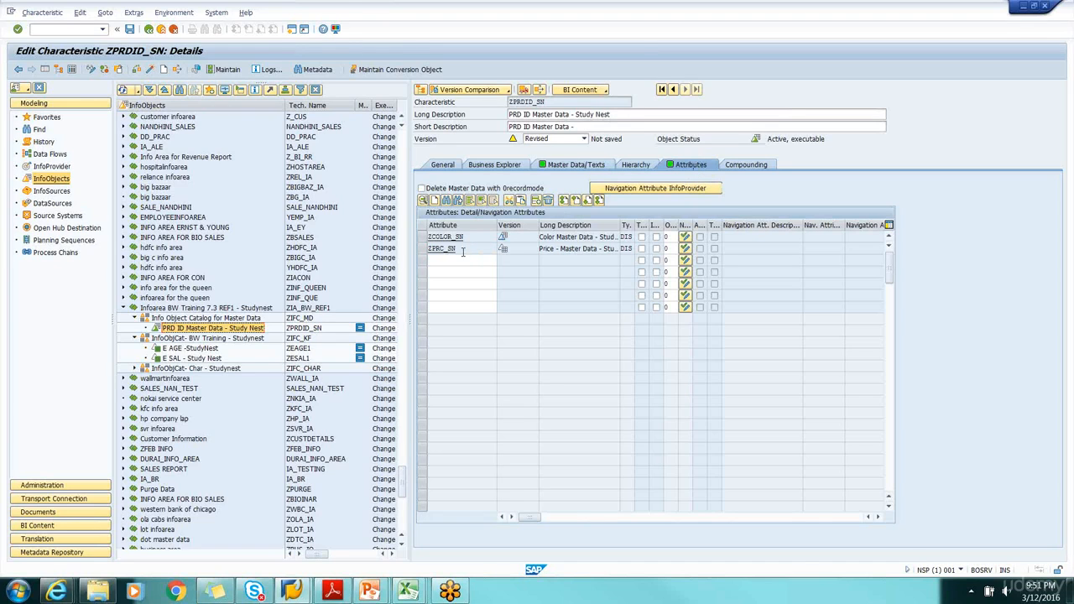
# Review the column headings in the Tutorial_MD_Attr and Tutorial_MD_Text workbooks against the attributes entered for ZPRDID_SN
pyautogui.moveTo(408, 592)
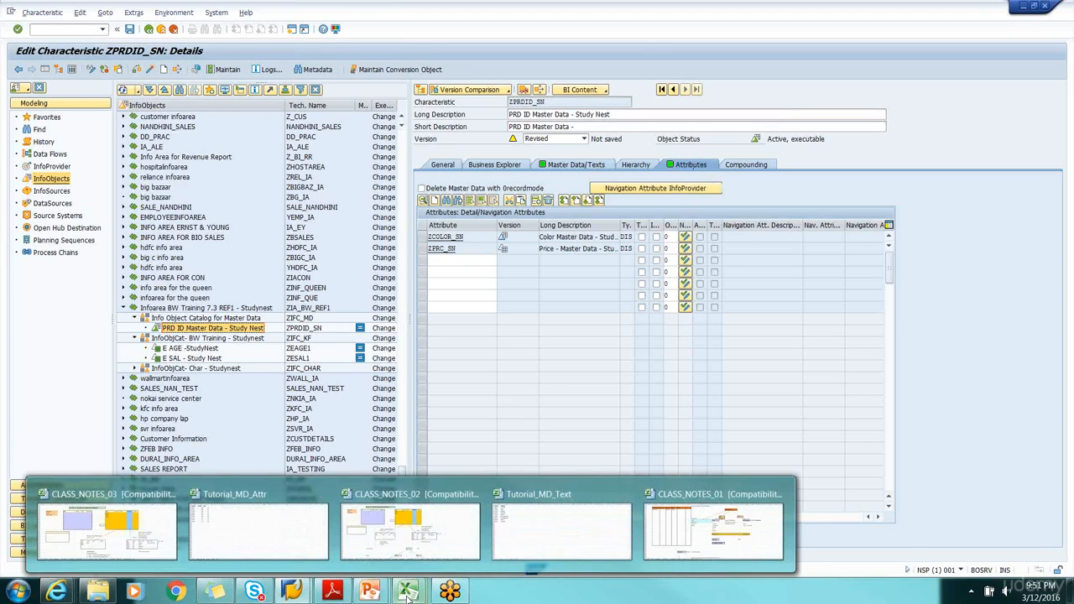
pyautogui.click(225, 532)
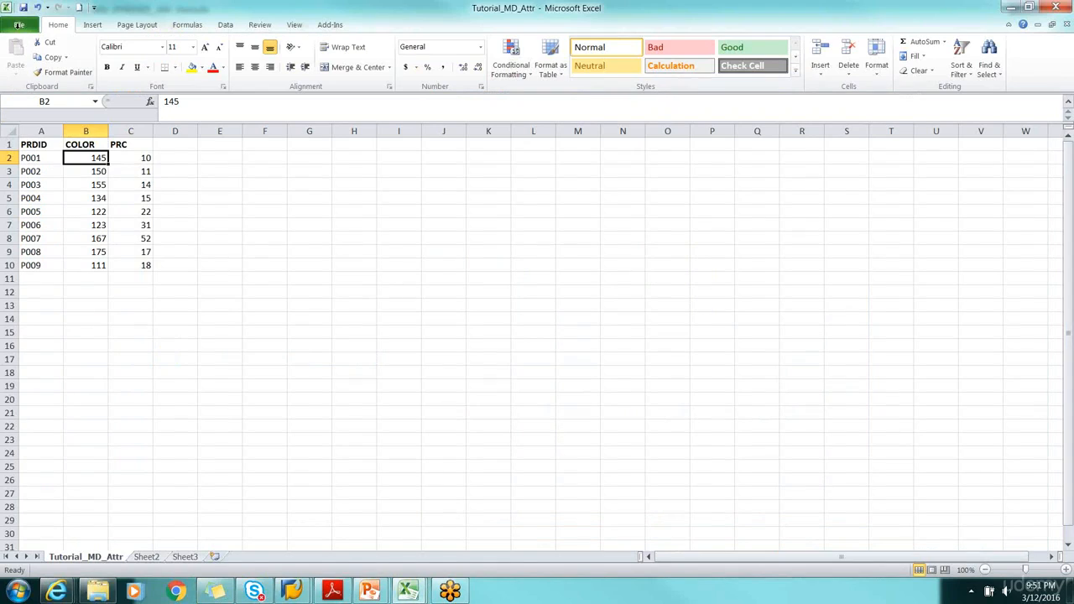
pyautogui.click(32, 149)
pyautogui.click(76, 144)
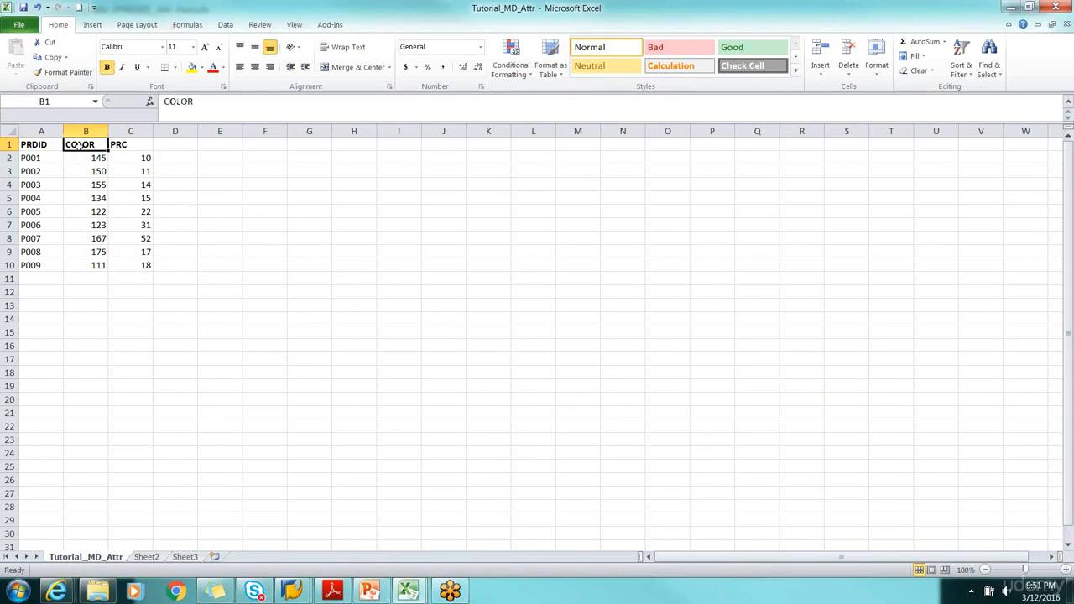
pyautogui.click(118, 144)
pyautogui.click(408, 592)
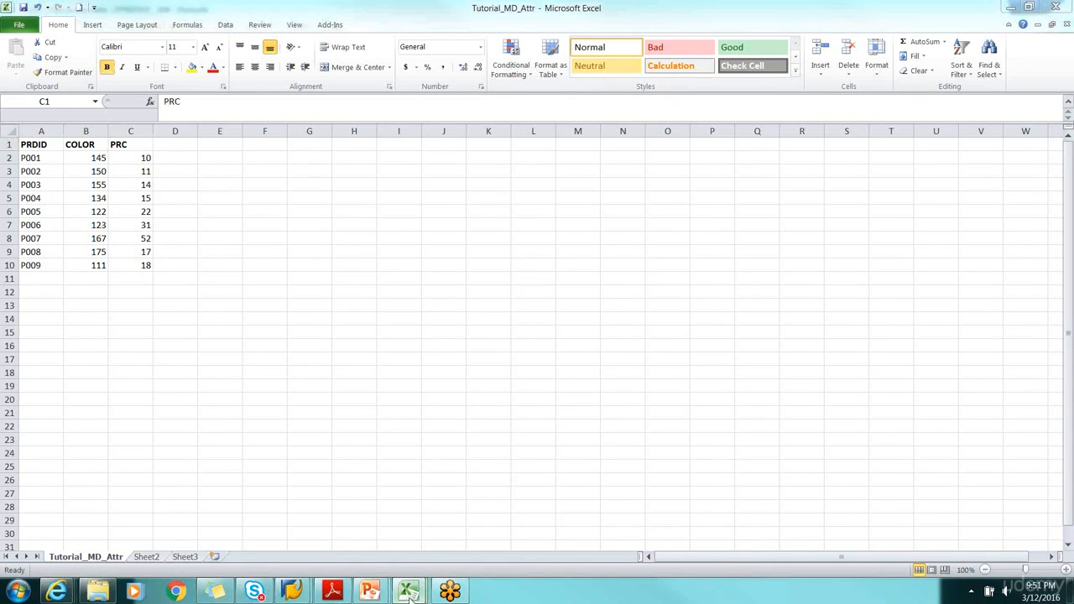
pyautogui.click(543, 533)
pyautogui.click(38, 144)
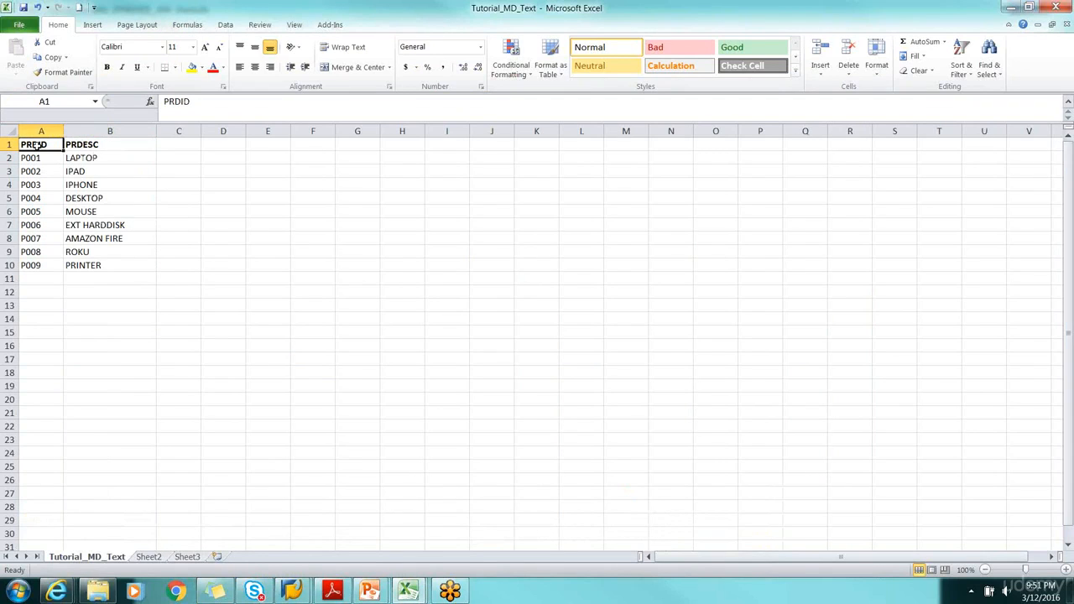
pyautogui.click(105, 145)
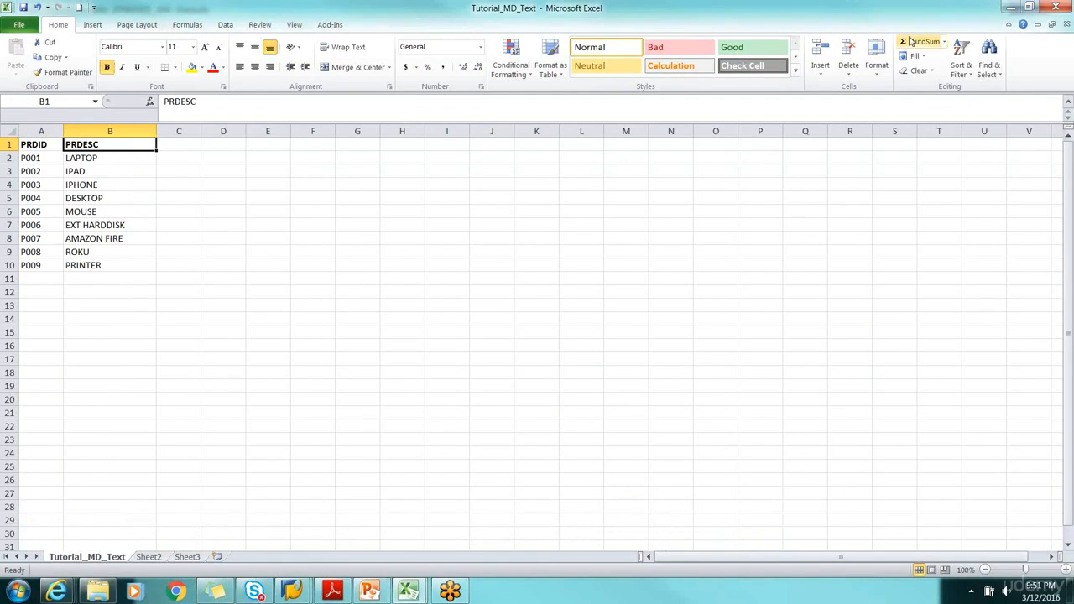
pyautogui.click(1011, 6)
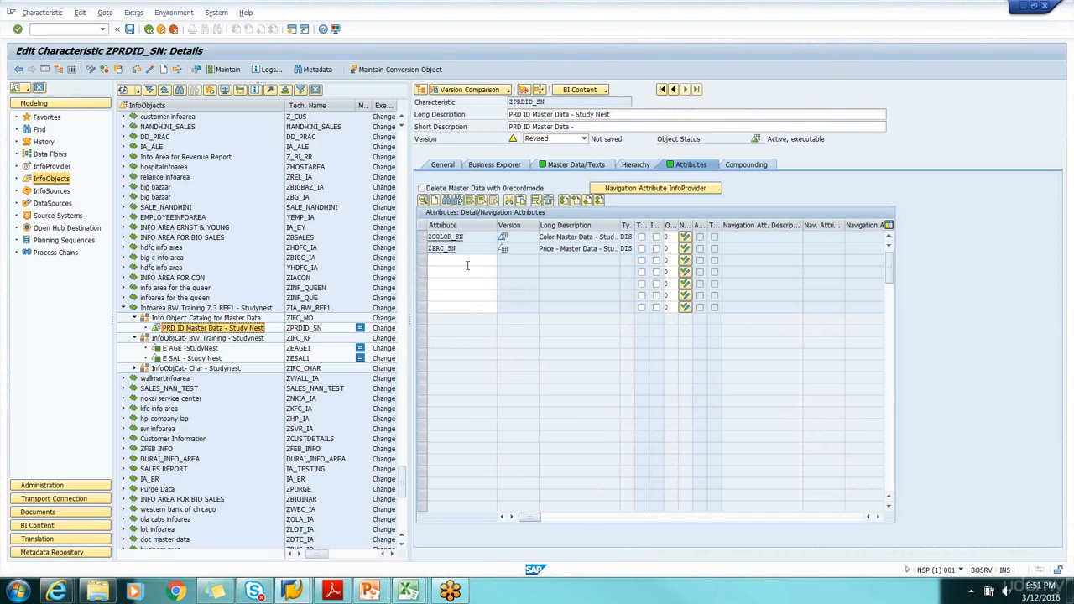
# Review the master data and text settings of ZPRDID_SN against the product descriptions in the Tutorial_MD_Text workbook
pyautogui.click(463, 260)
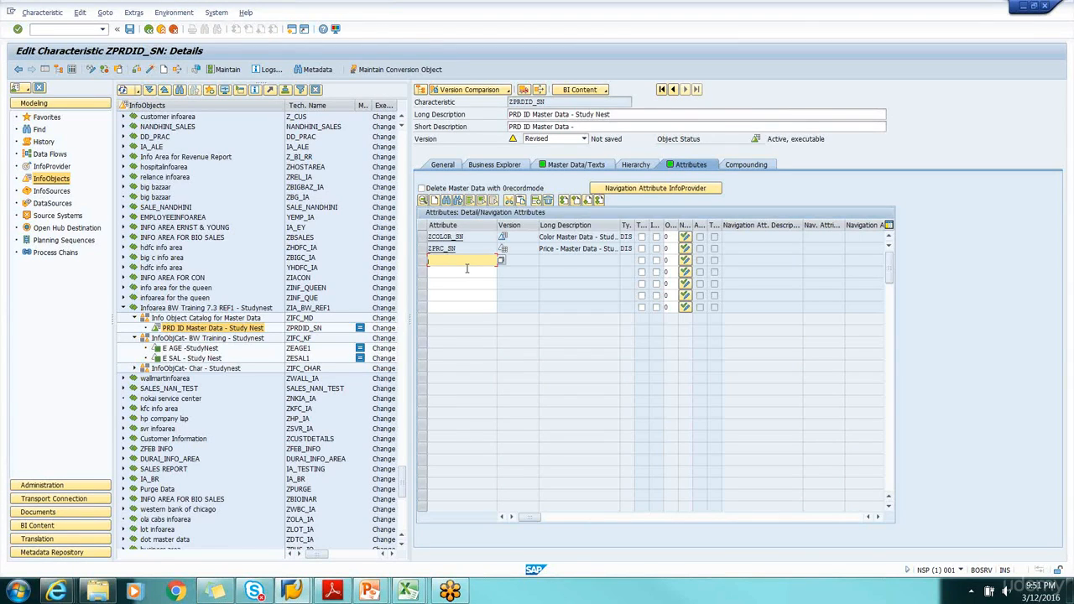
pyautogui.click(576, 165)
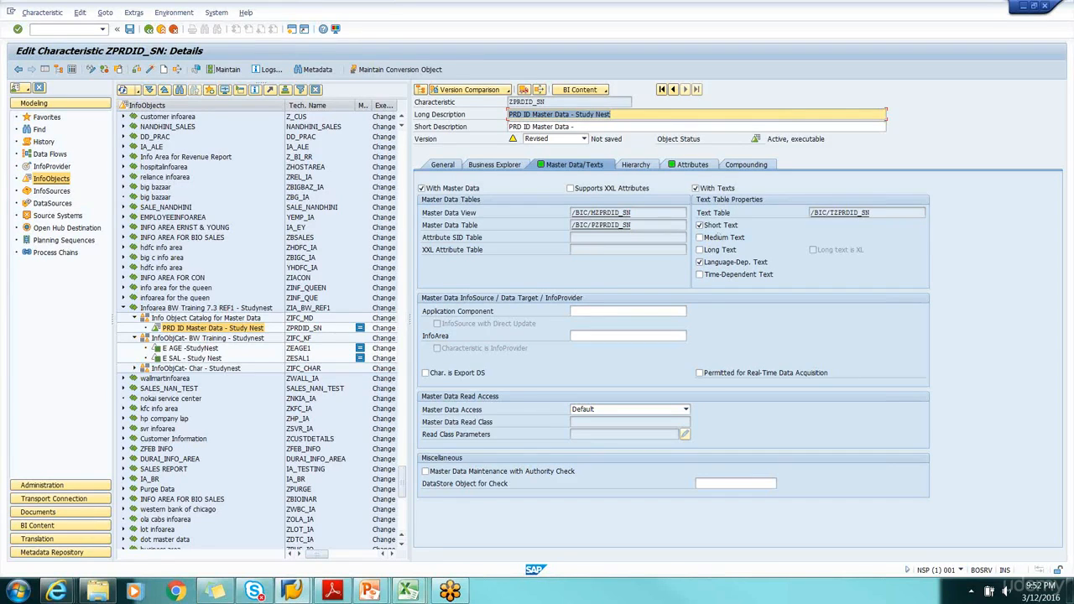
pyautogui.moveTo(411, 596)
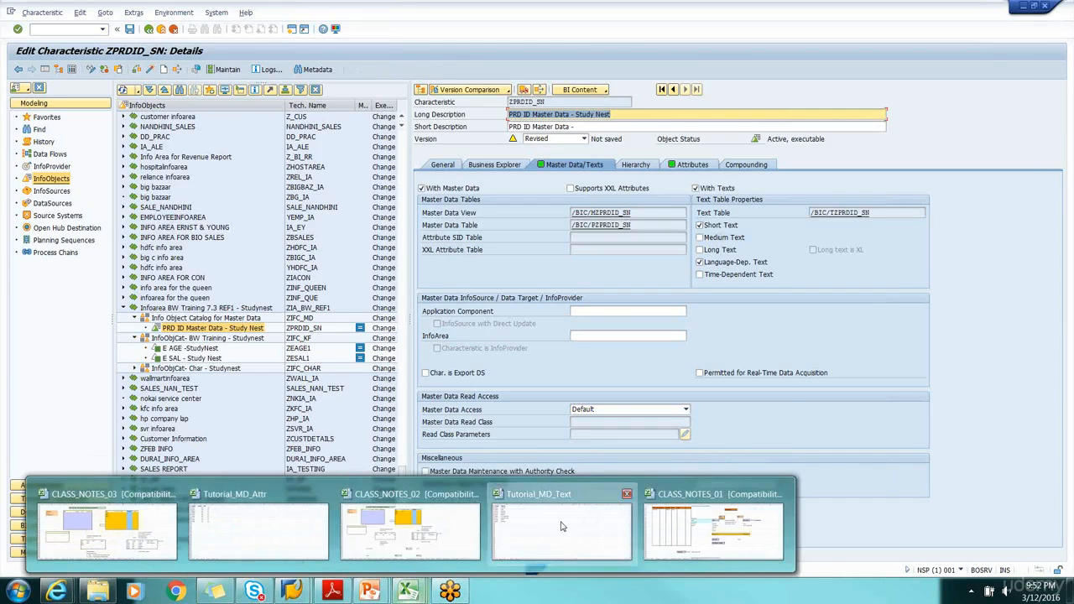
pyautogui.click(562, 511)
pyautogui.click(99, 163)
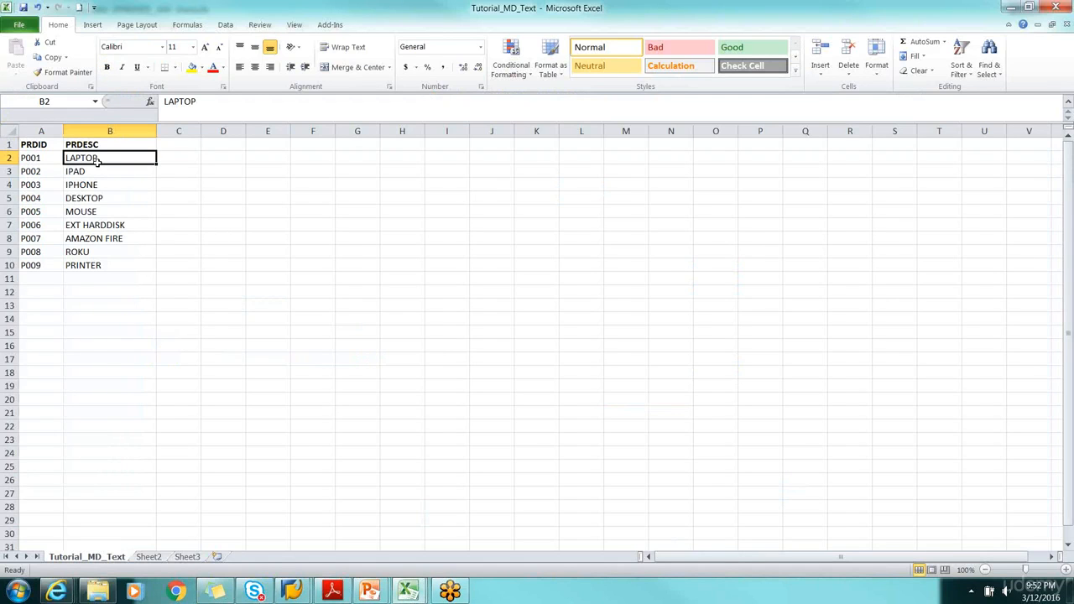
pyautogui.click(1012, 10)
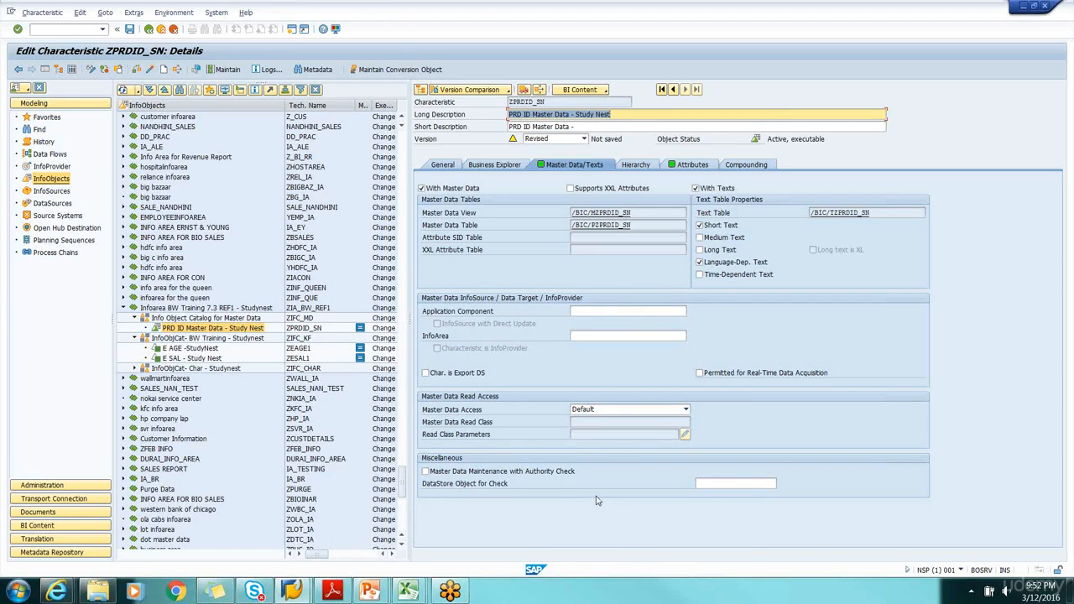
# Review the general settings of ZPRDID_SN and run a check on the InfoObject
pyautogui.click(444, 164)
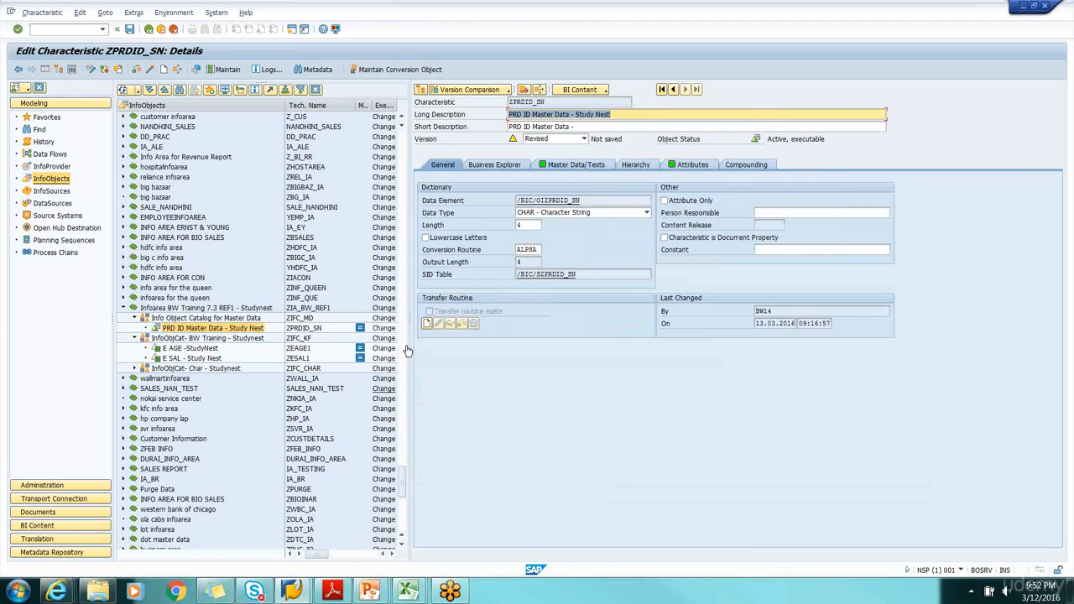
pyautogui.click(136, 70)
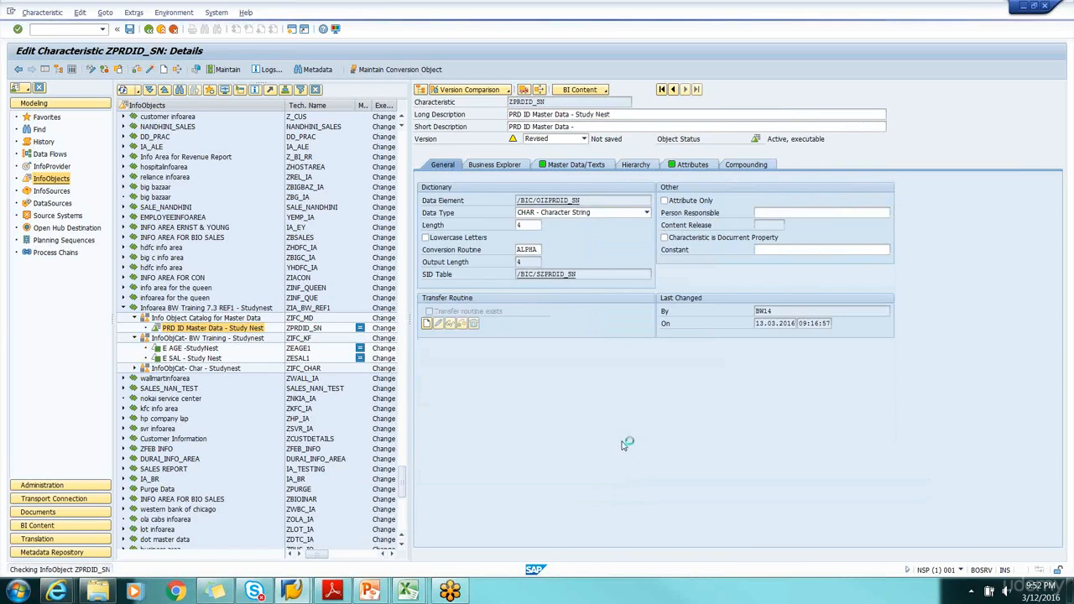
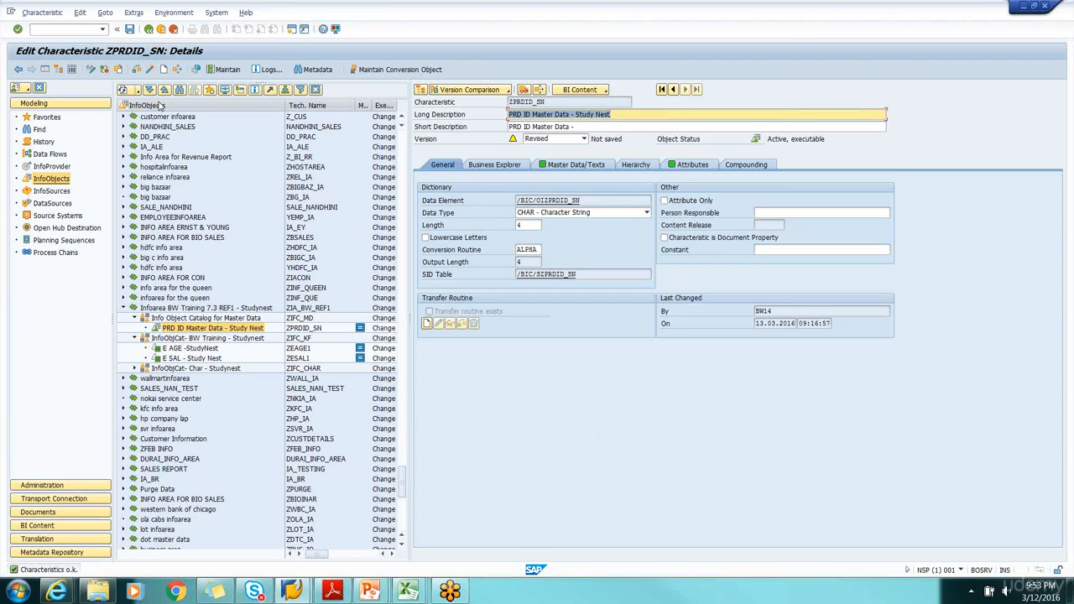
# Activate the characteristic ZPRDID_SN together with its dependent inactive InfoObjects
pyautogui.click(150, 70)
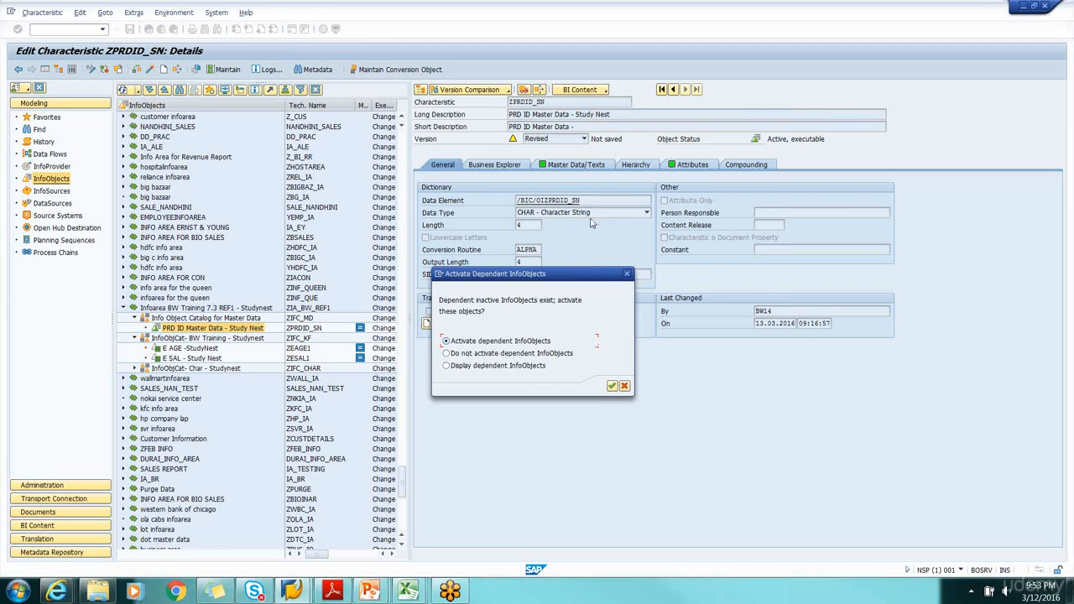
pyautogui.click(612, 386)
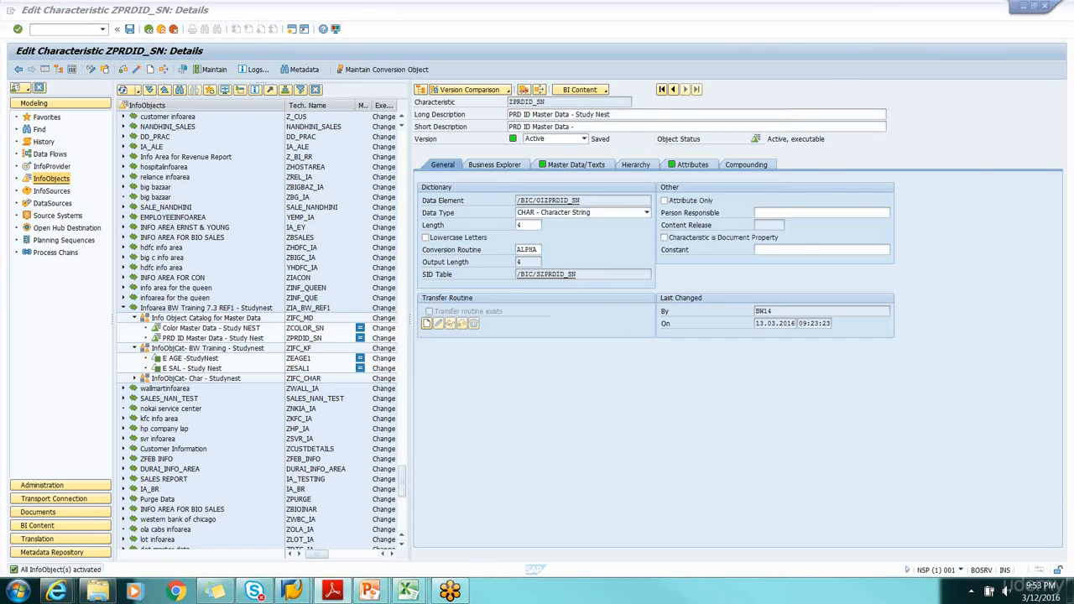
# Examine the InfoObject catalogs of the Infoarea BW Training 7.3 REF1 - Studynest for the objects belonging to ZPRDID_SN
pyautogui.click(135, 378)
pyautogui.click(133, 379)
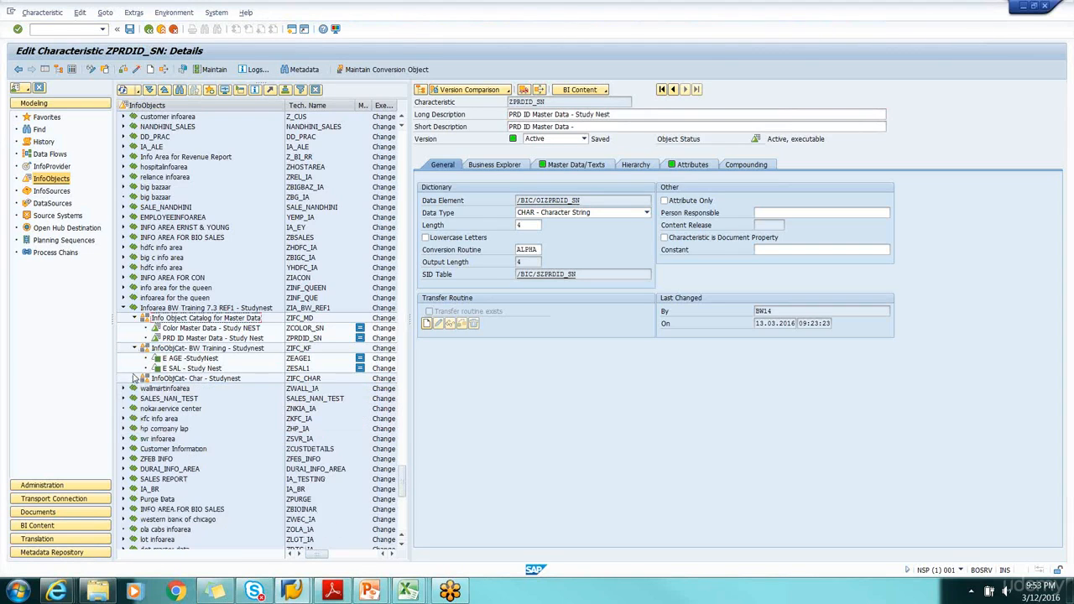
pyautogui.click(237, 338)
pyautogui.click(223, 329)
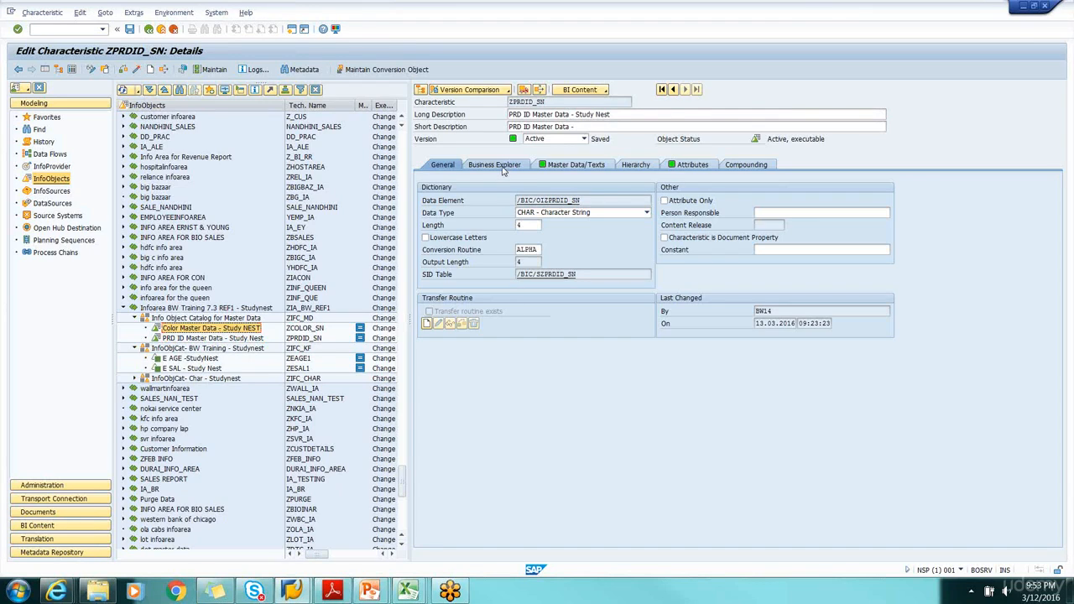
pyautogui.moveTo(545, 102); pyautogui.dragTo(501, 110)
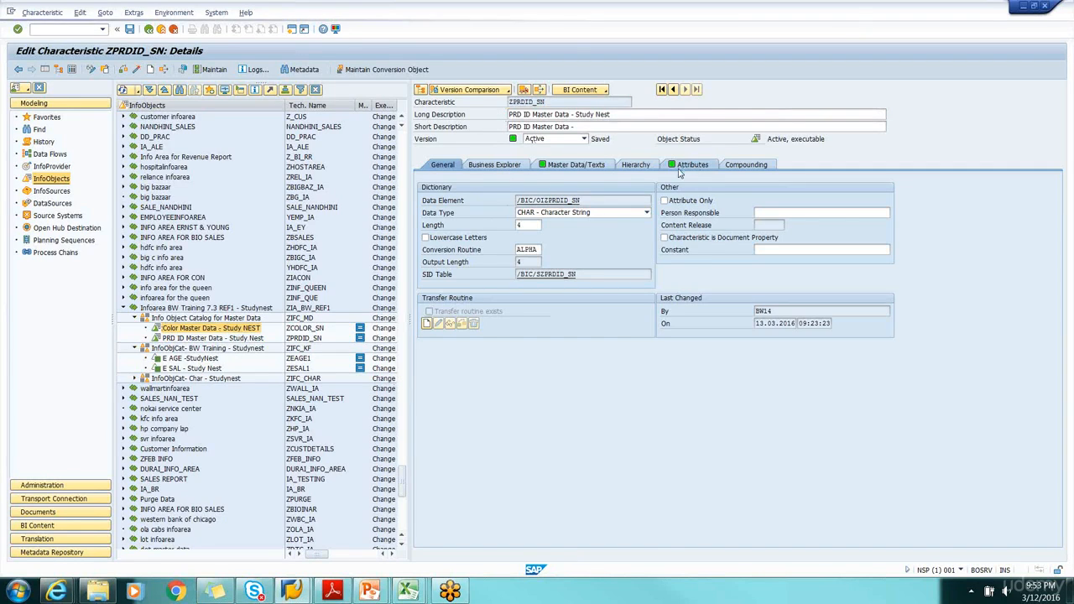
pyautogui.click(693, 165)
pyautogui.click(443, 165)
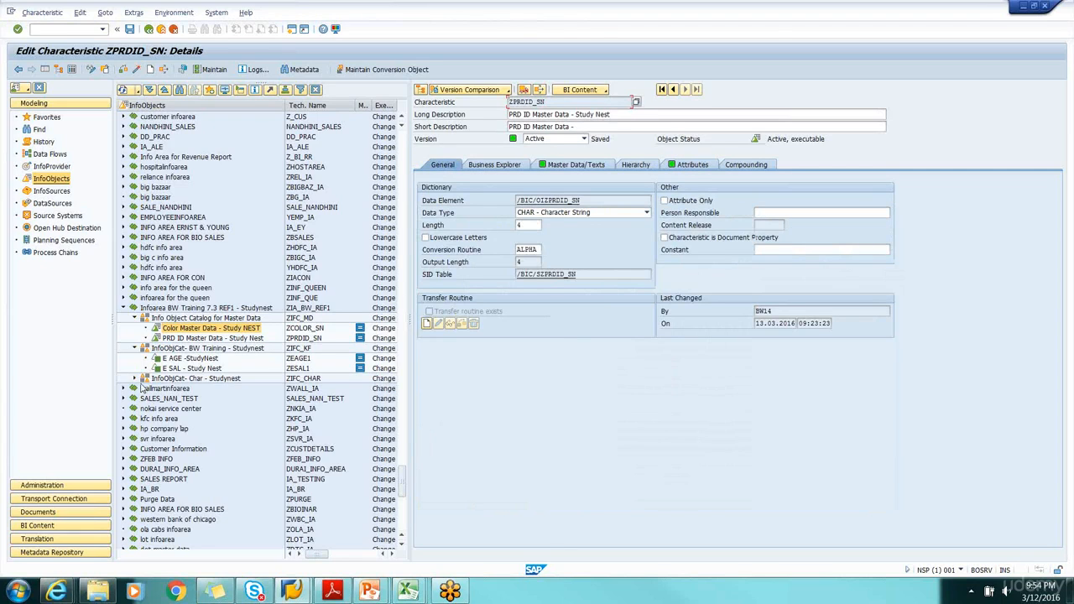
pyautogui.click(134, 379)
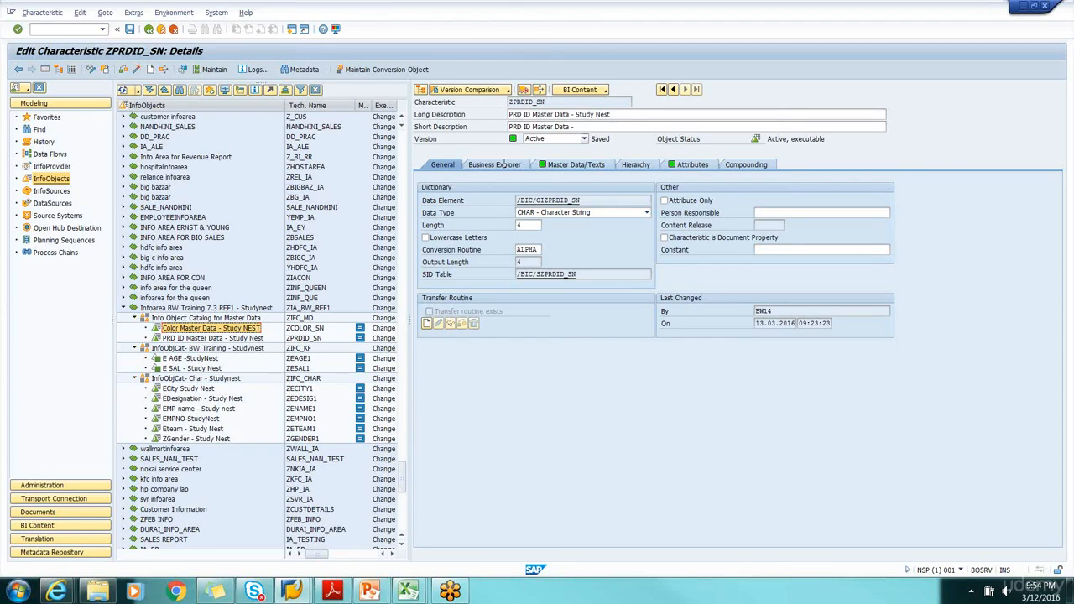
# Search the workbench for ZPRDID_SN across all object types and expand its upward data flow
pyautogui.doubleClick(560, 100)
pyautogui.hotkey('ctrl', 'c')
pyautogui.click(699, 345)
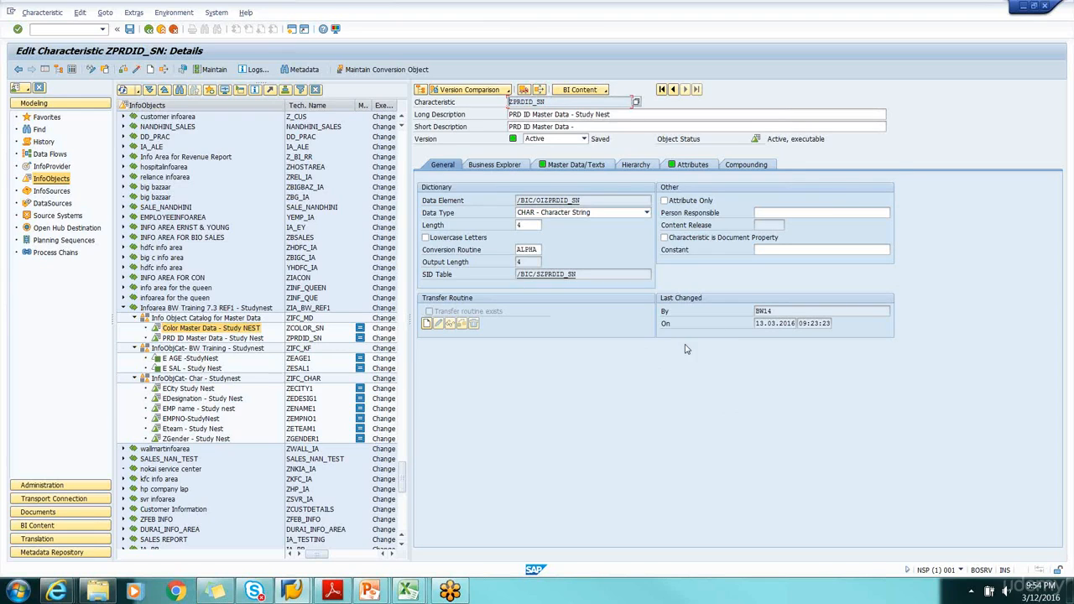
pyautogui.click(40, 131)
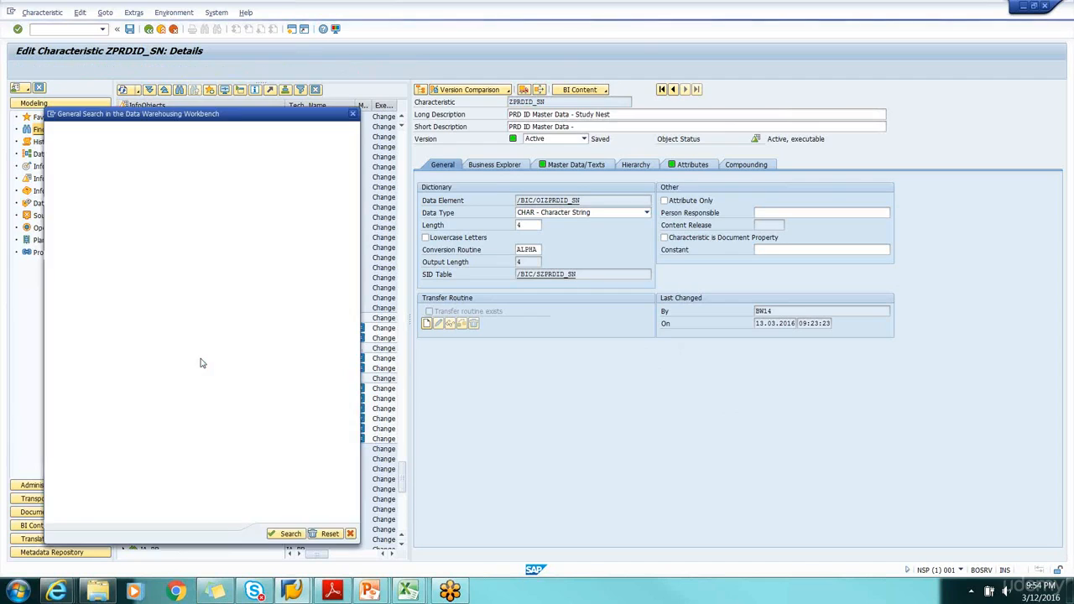
pyautogui.hotkey('ctrl', 'v')
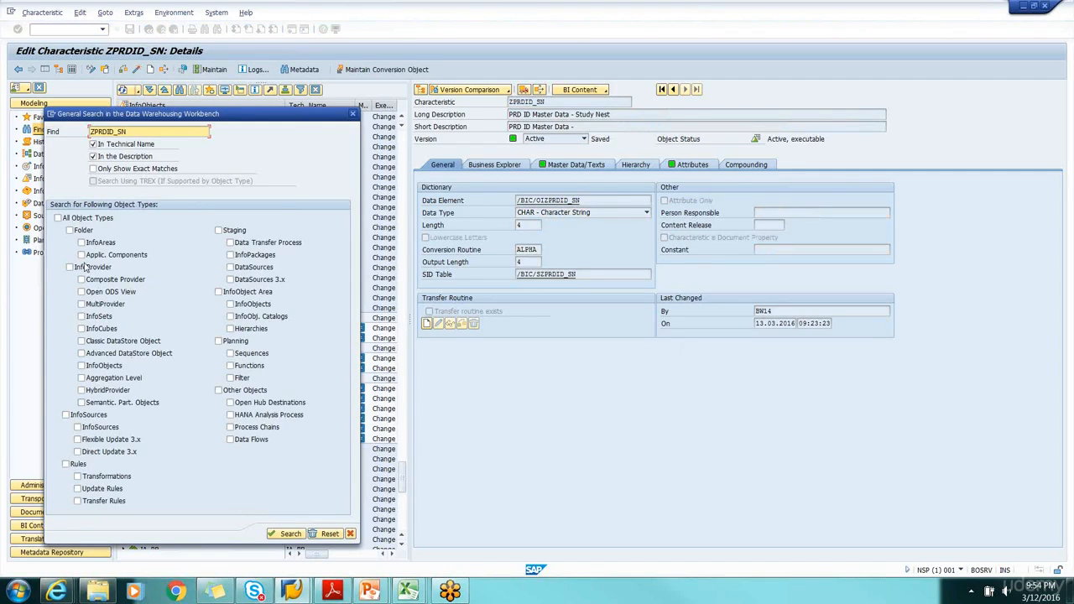
pyautogui.click(57, 218)
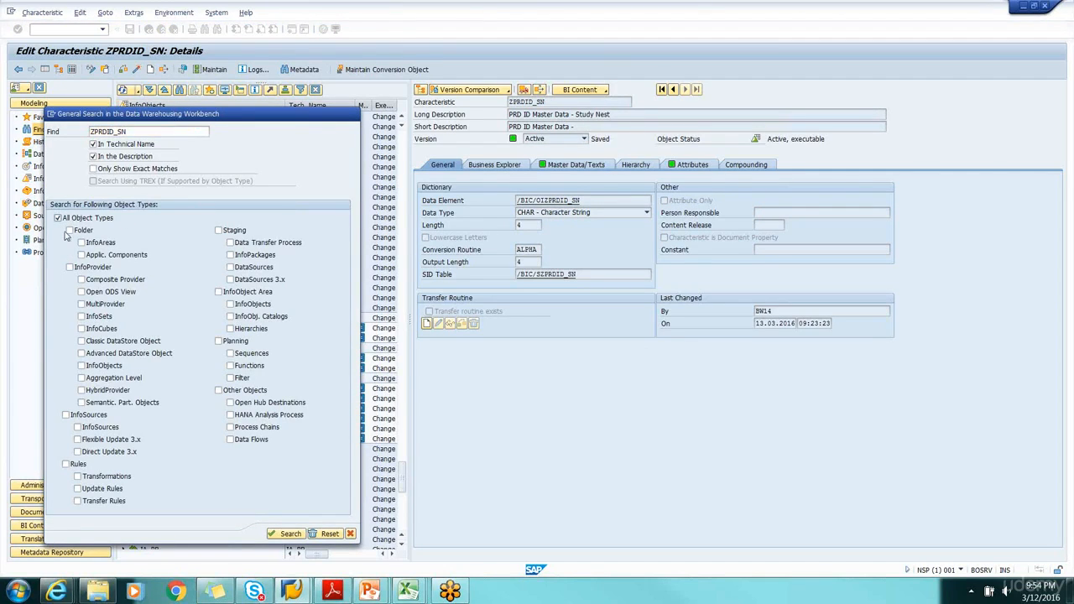
pyautogui.click(290, 532)
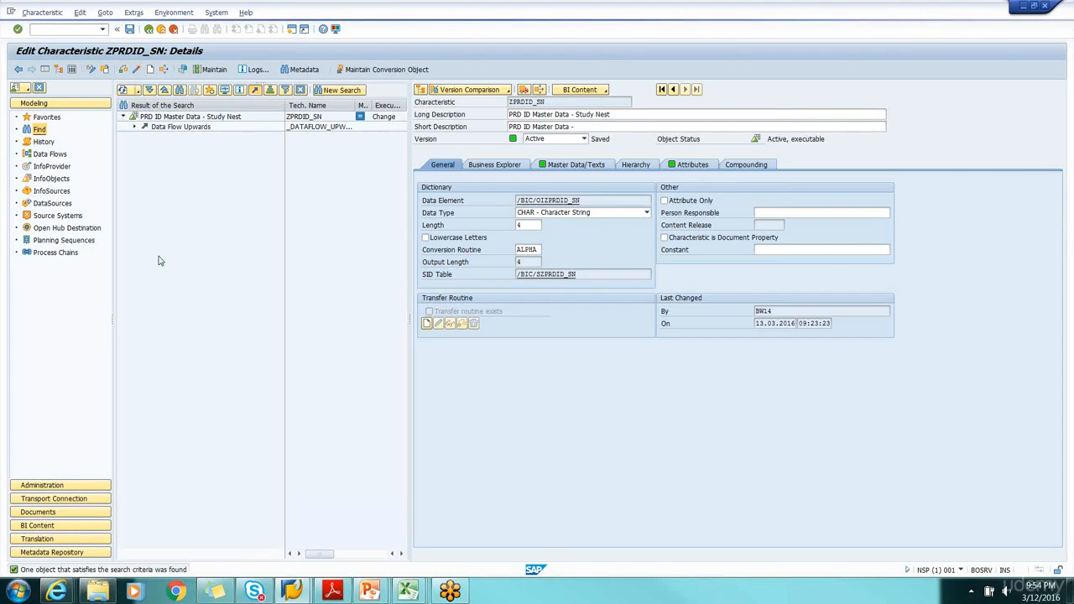
pyautogui.click(134, 128)
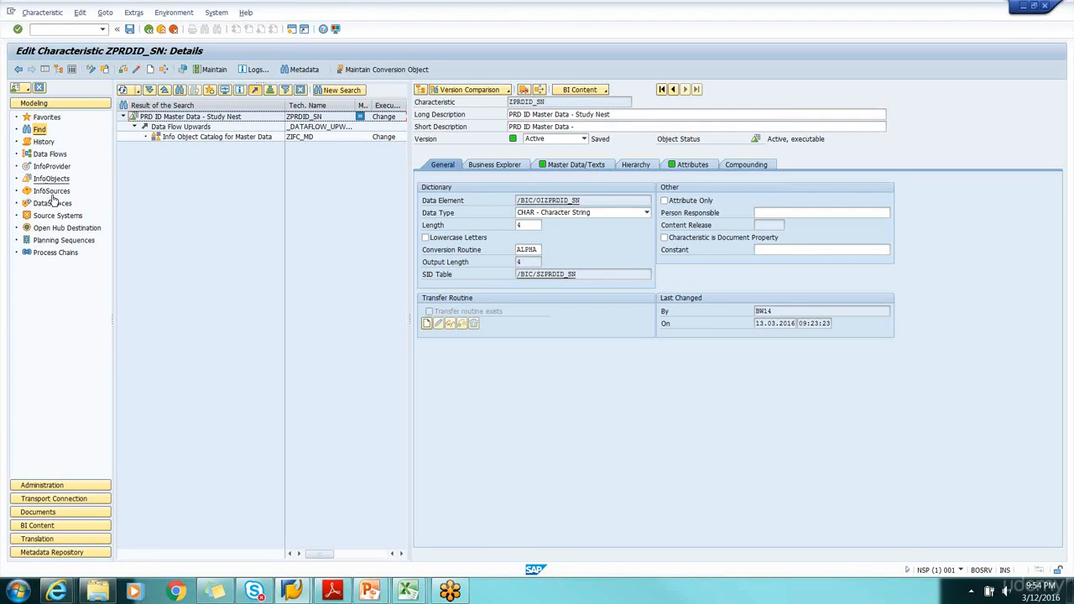
# Look at the InfoProviders and creation options of the Infoarea BW Training 7.3 REF1 - Studynest, and return to the InfoObjects tree
pyautogui.click(51, 166)
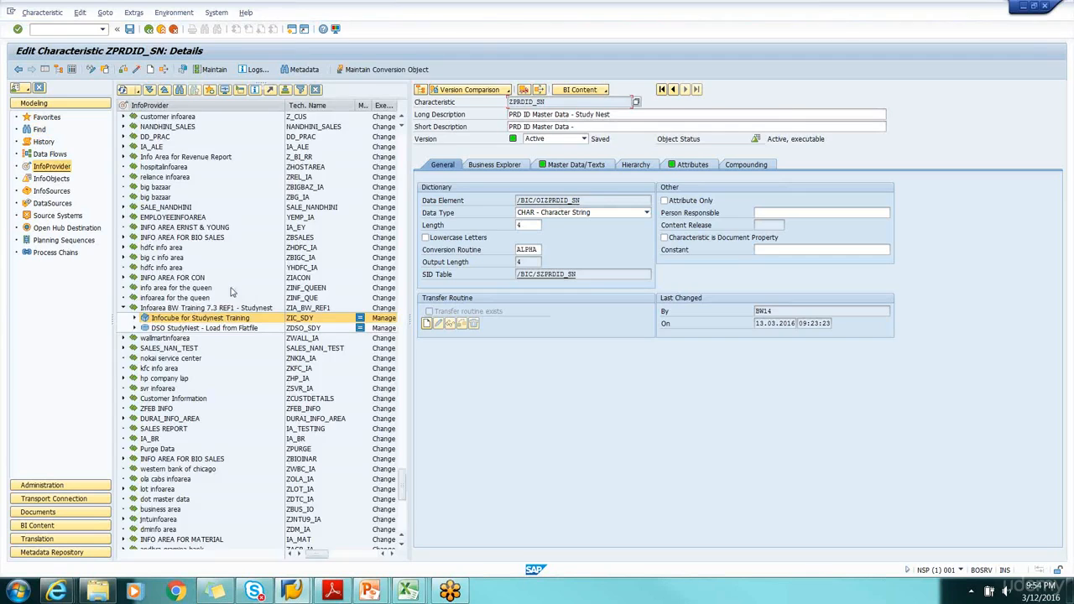
pyautogui.click(180, 309)
pyautogui.rightClick(182, 309)
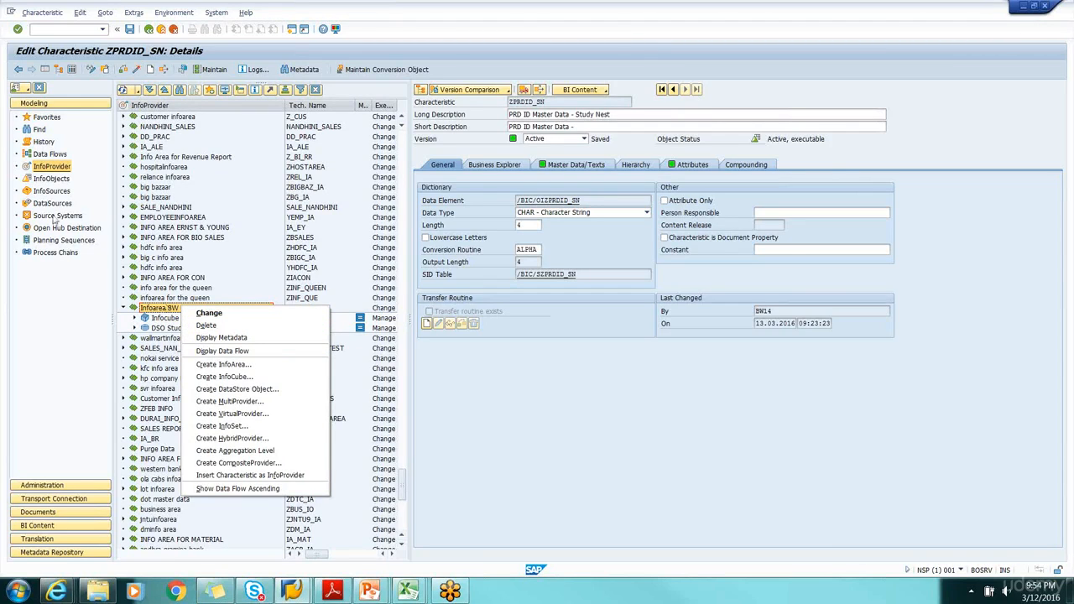
pyautogui.click(40, 185)
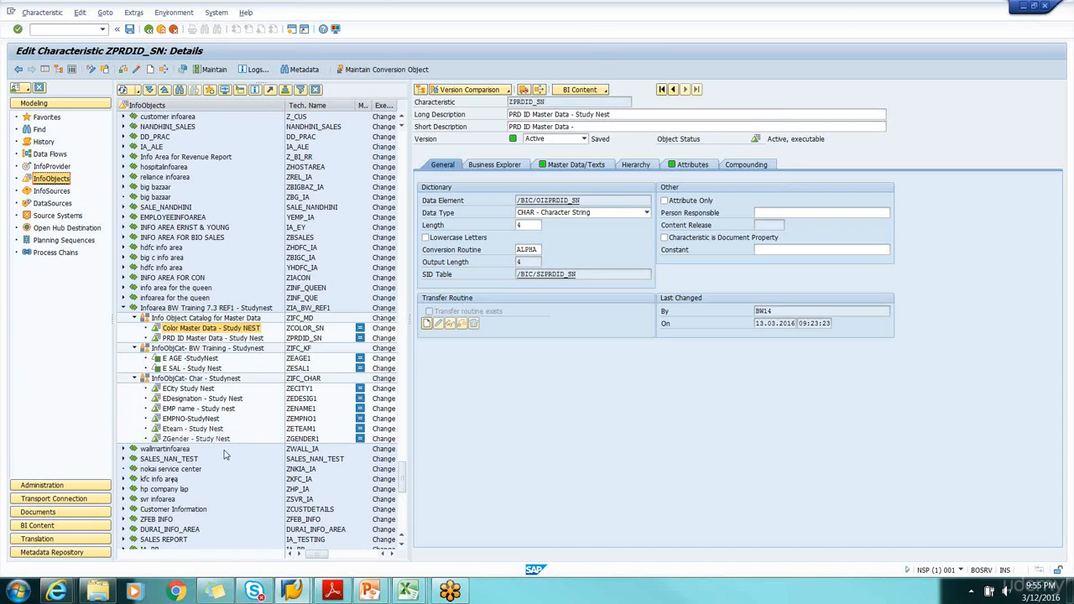
# Review the attributes ZCOLOR_SN and ZPRC_SN of ZPRDID_SN and its master data and text settings
pyautogui.moveTo(554, 102); pyautogui.dragTo(509, 102)
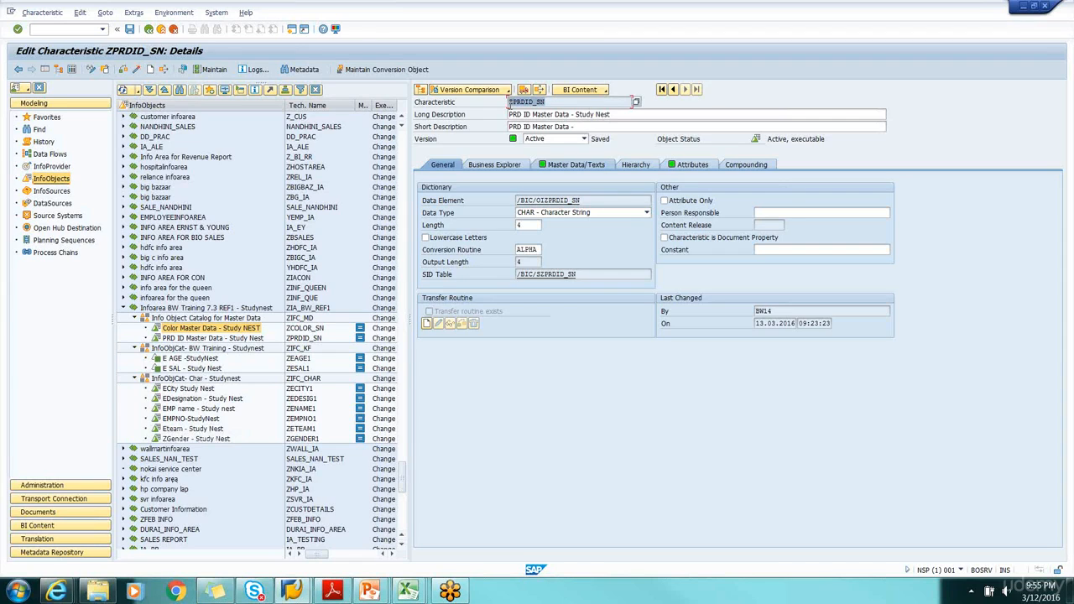
pyautogui.click(702, 165)
pyautogui.click(472, 238)
pyautogui.click(459, 249)
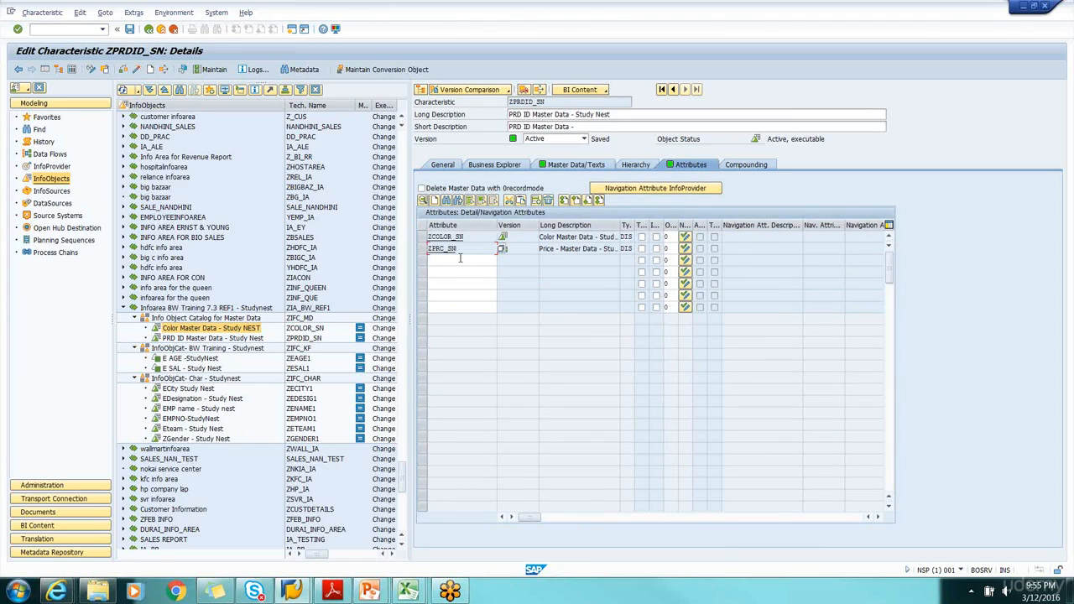
pyautogui.click(576, 165)
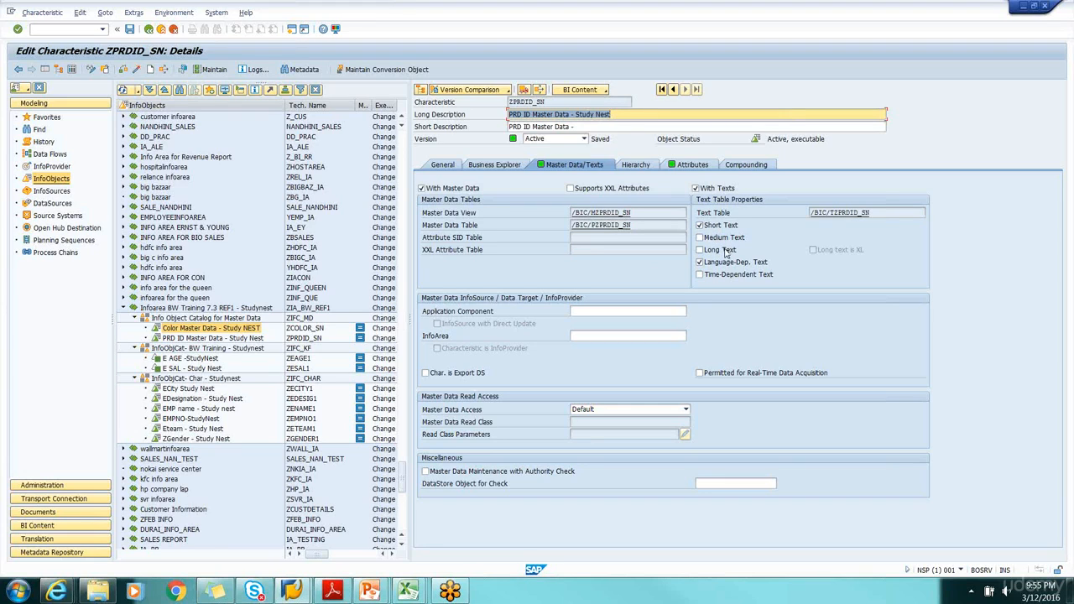
# Copy the technical name ZPRDID_SN and begin a new DataSource named ZDS_MD_ATT under Application Component - Study Nest
pyautogui.moveTo(553, 101); pyautogui.dragTo(491, 105)
pyautogui.hotkey('ctrl', 'c')
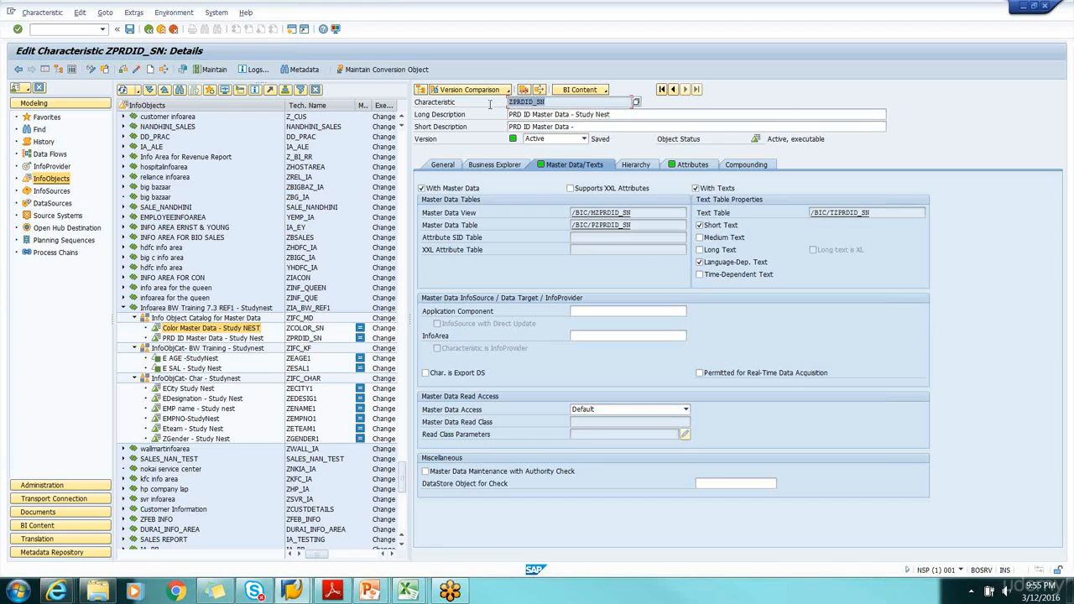
pyautogui.click(521, 168)
pyautogui.click(52, 204)
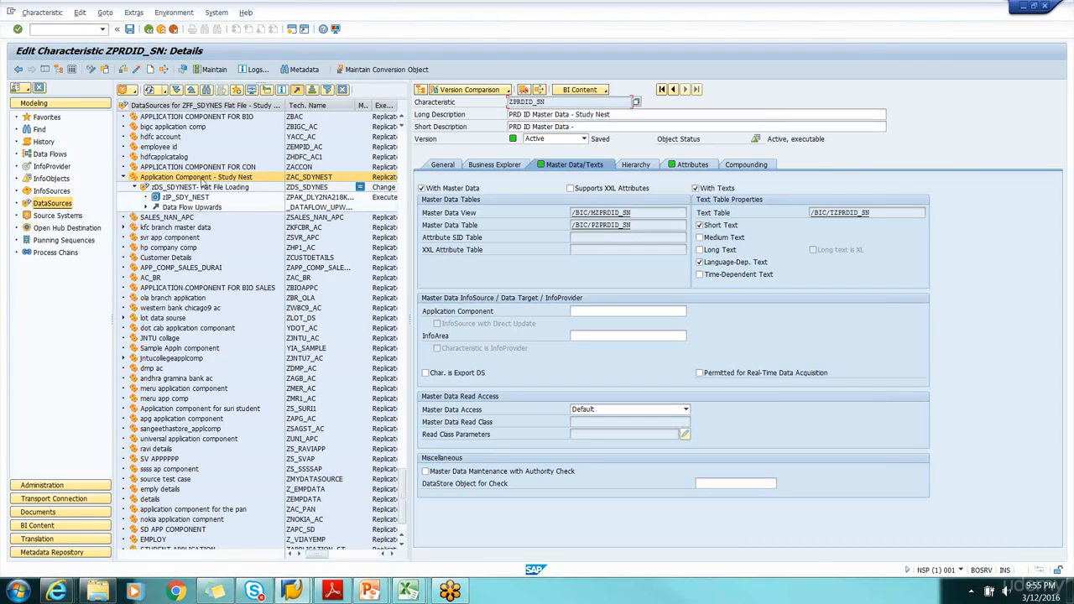
pyautogui.rightClick(208, 184)
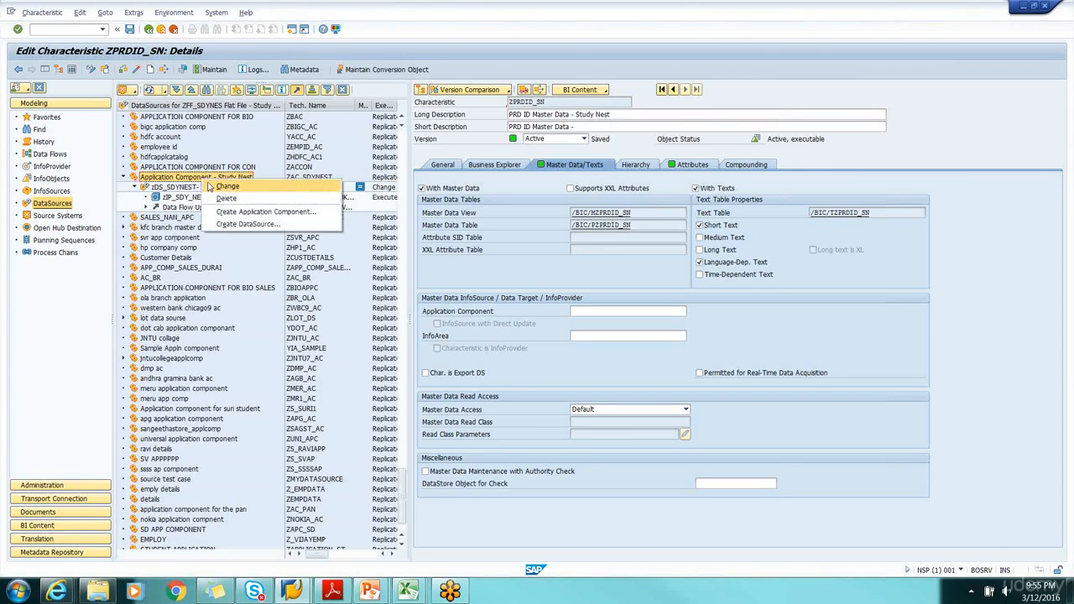
pyautogui.click(230, 224)
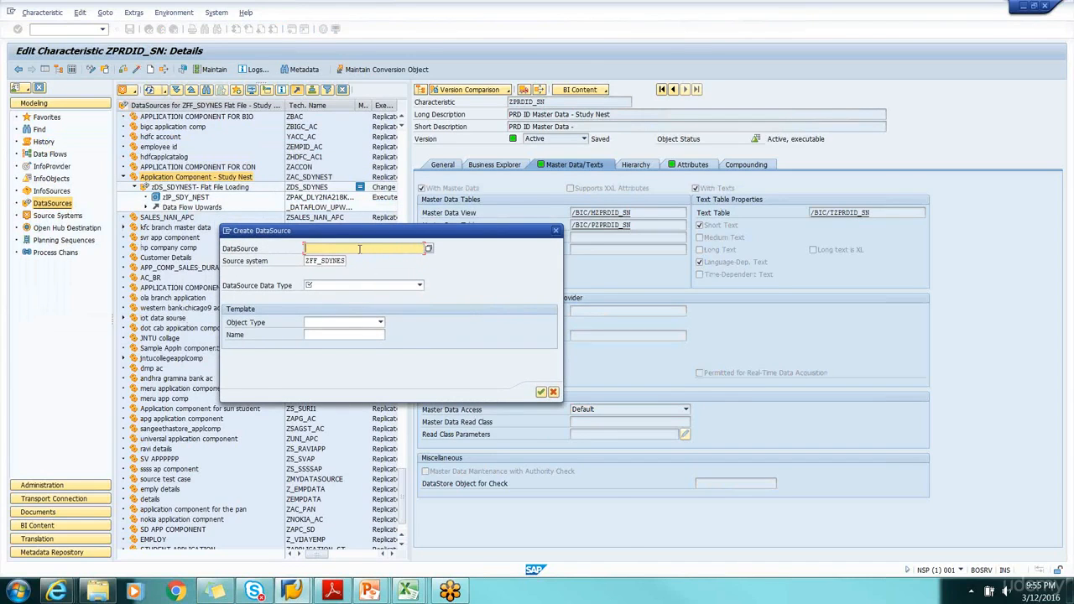
pyautogui.write('z')
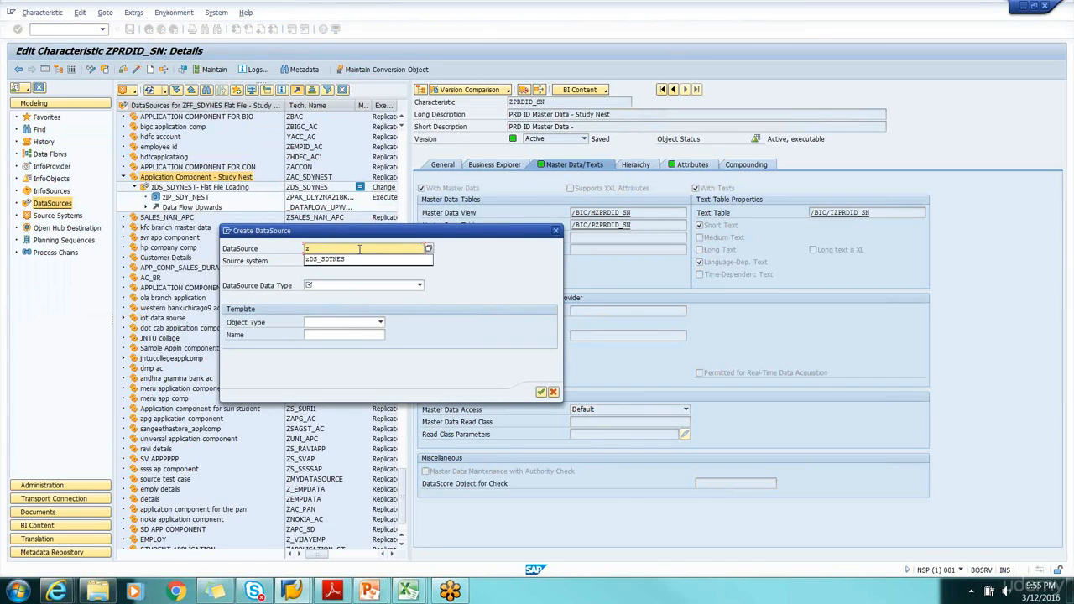
pyautogui.write('DS_MD_ATT')
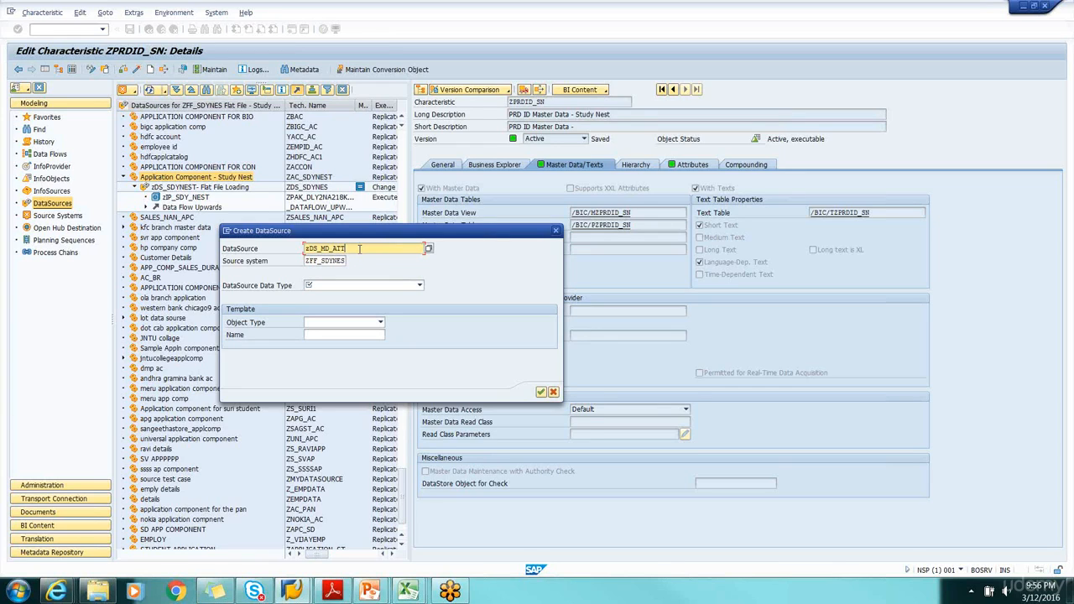
# Set the data type of the new DataSource to Master Data Attributes
pyautogui.moveTo(367, 234); pyautogui.dragTo(394, 237)
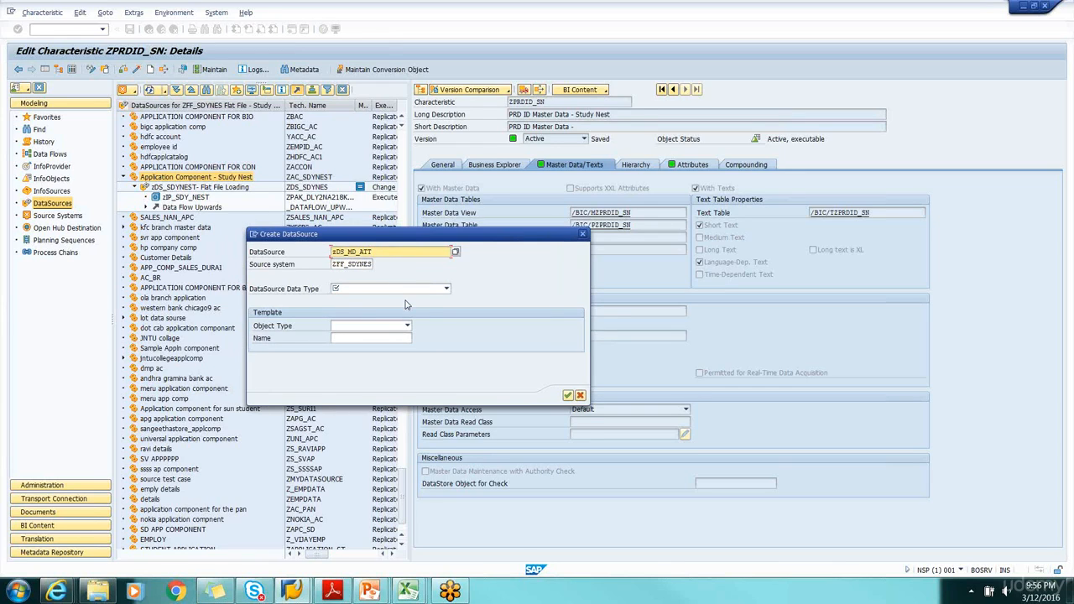
pyautogui.click(426, 291)
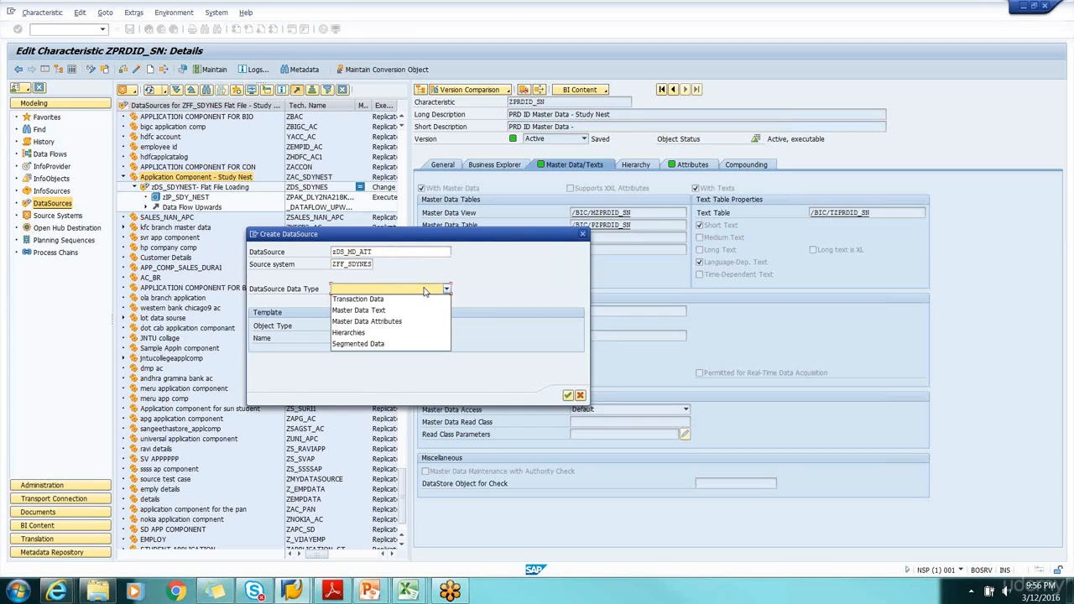
pyautogui.click(395, 326)
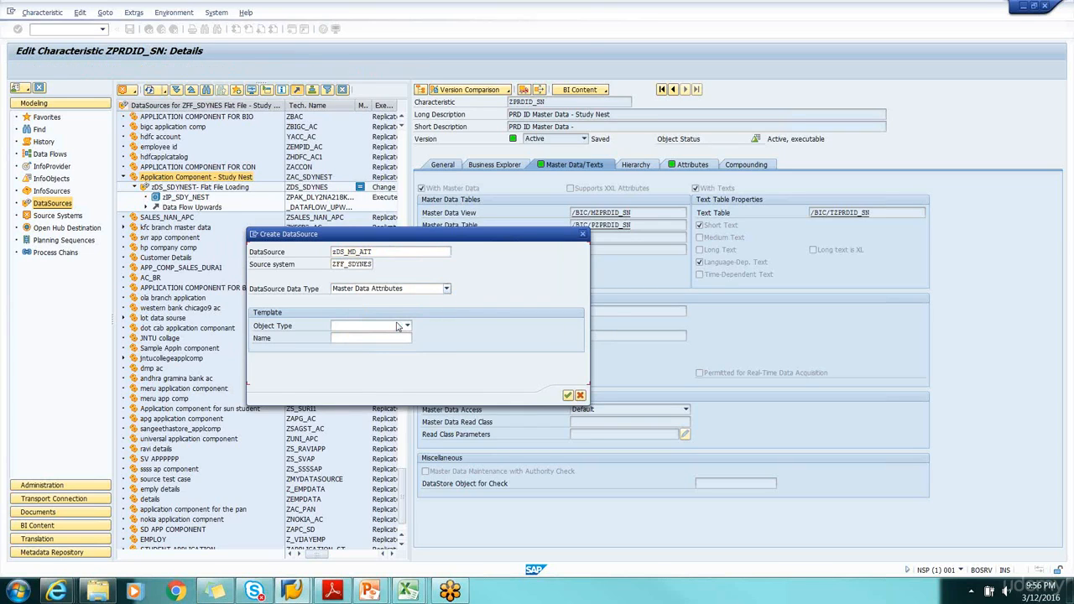
pyautogui.click(396, 293)
pyautogui.click(398, 293)
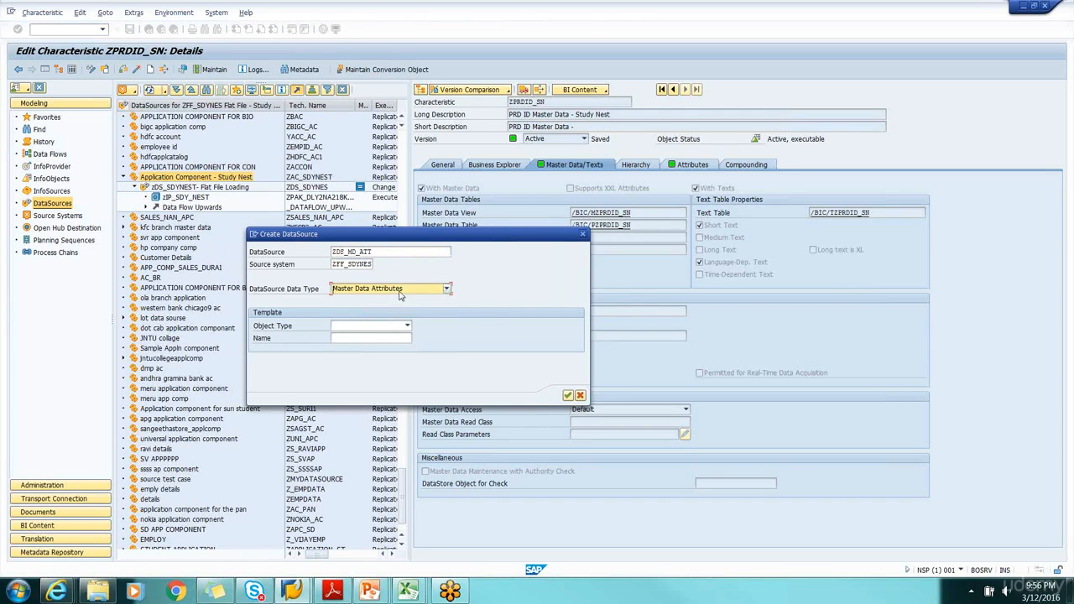
# Try to create the DataSource from an InfoObject template with subtype Attributes, using ZPRDID_SN as the template name
pyautogui.click(407, 326)
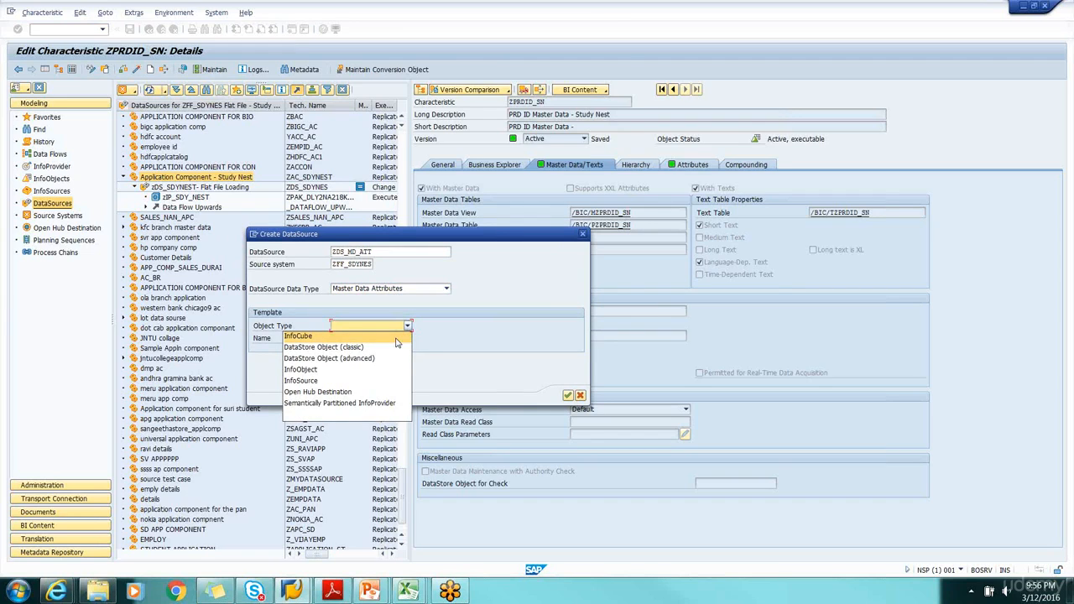
pyautogui.click(396, 370)
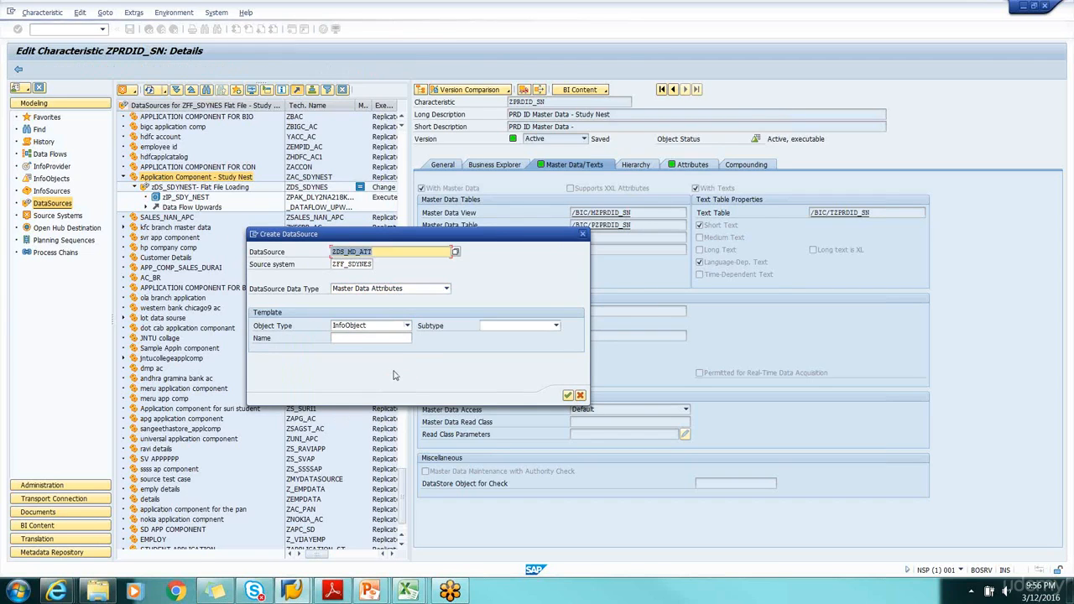
pyautogui.click(496, 328)
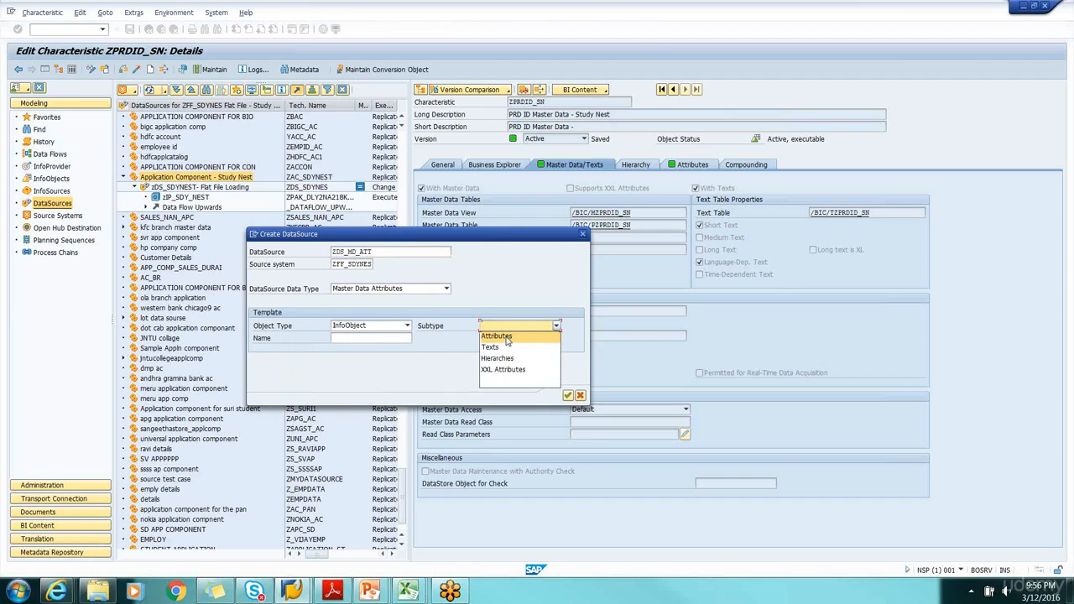
pyautogui.click(506, 336)
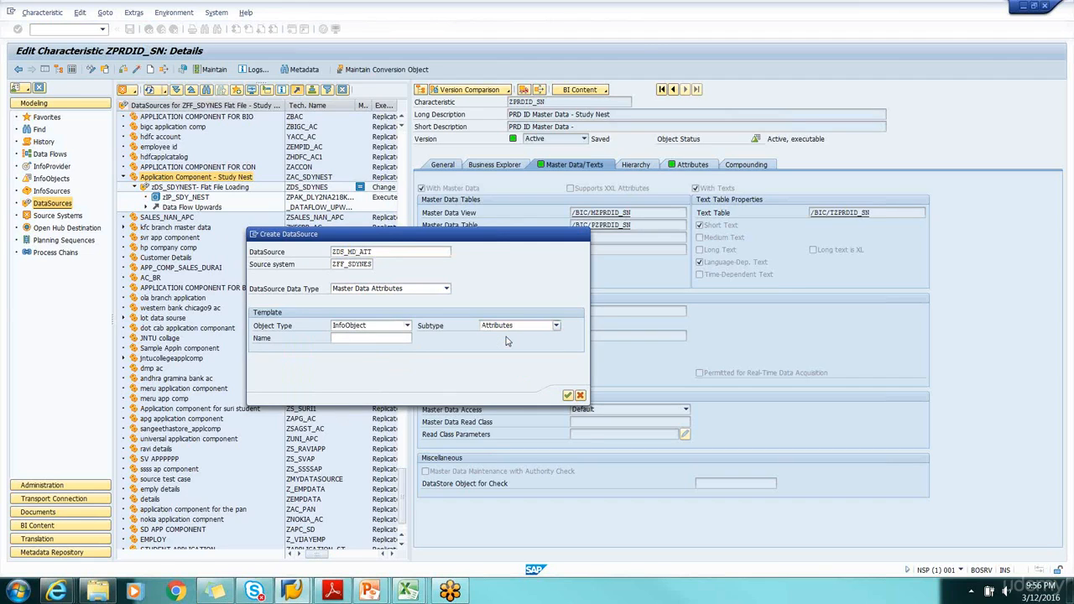
pyautogui.click(389, 338)
pyautogui.hotkey('ctrl', 'v')
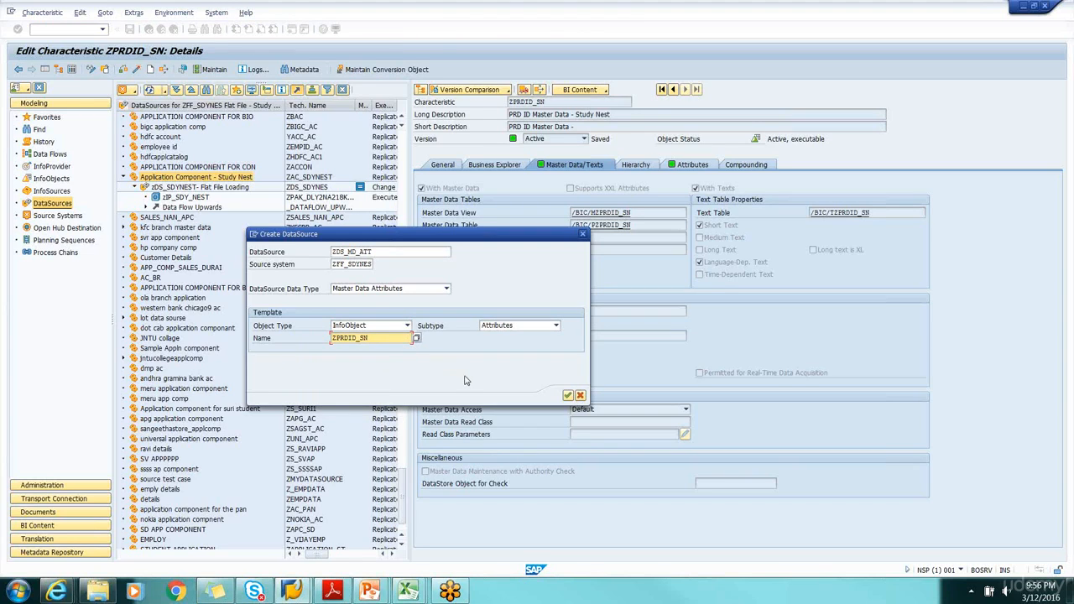
pyautogui.click(568, 395)
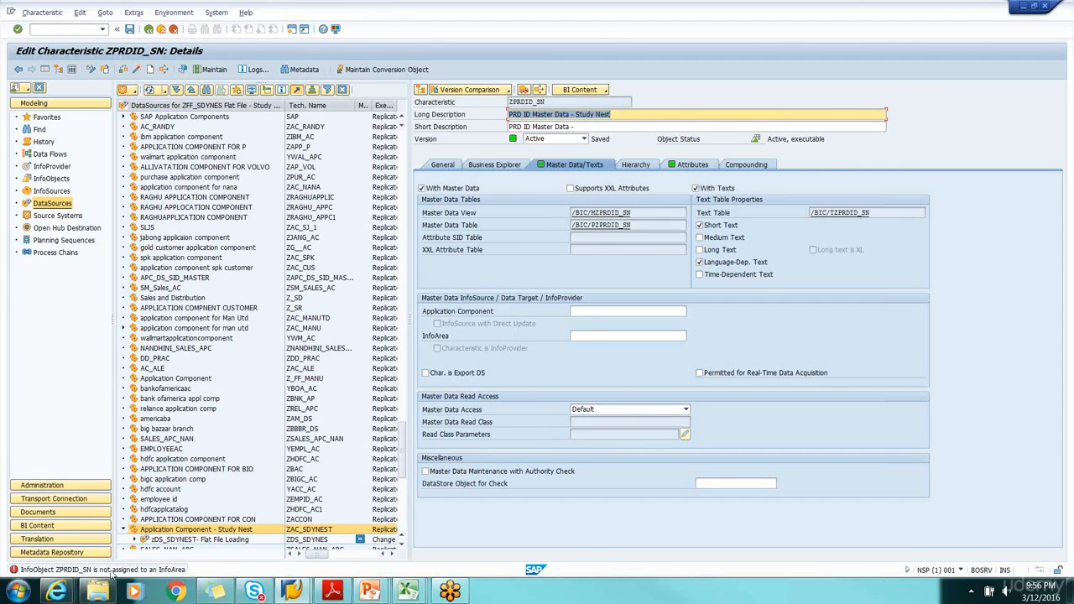
# Reopen the characteristic PRD ID Master Data - Study Nest for editing from the Info Object Catalog for Master Data
pyautogui.click(51, 178)
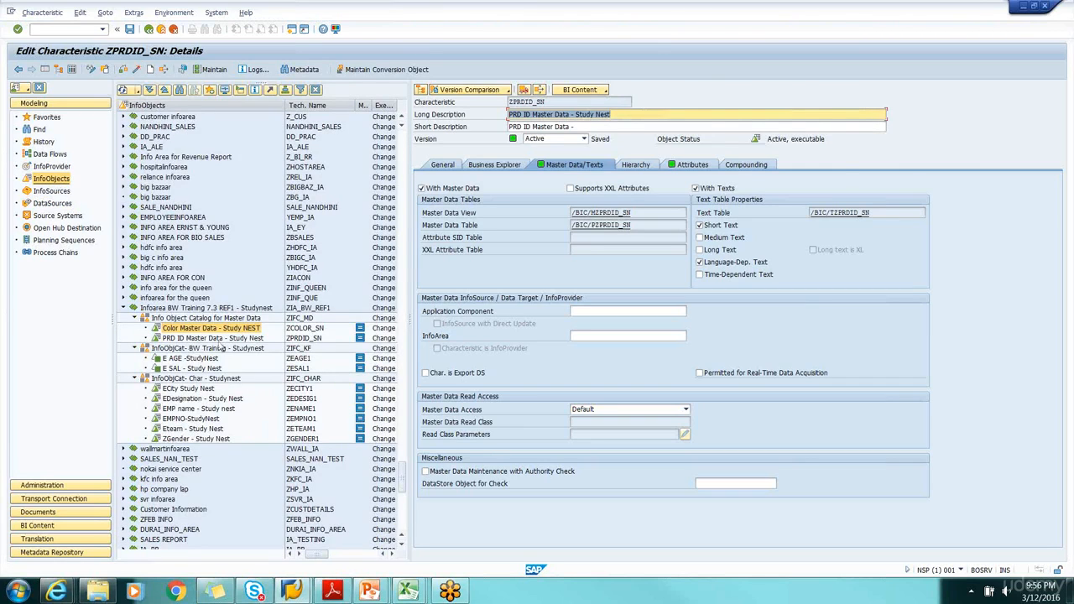
pyautogui.click(210, 339)
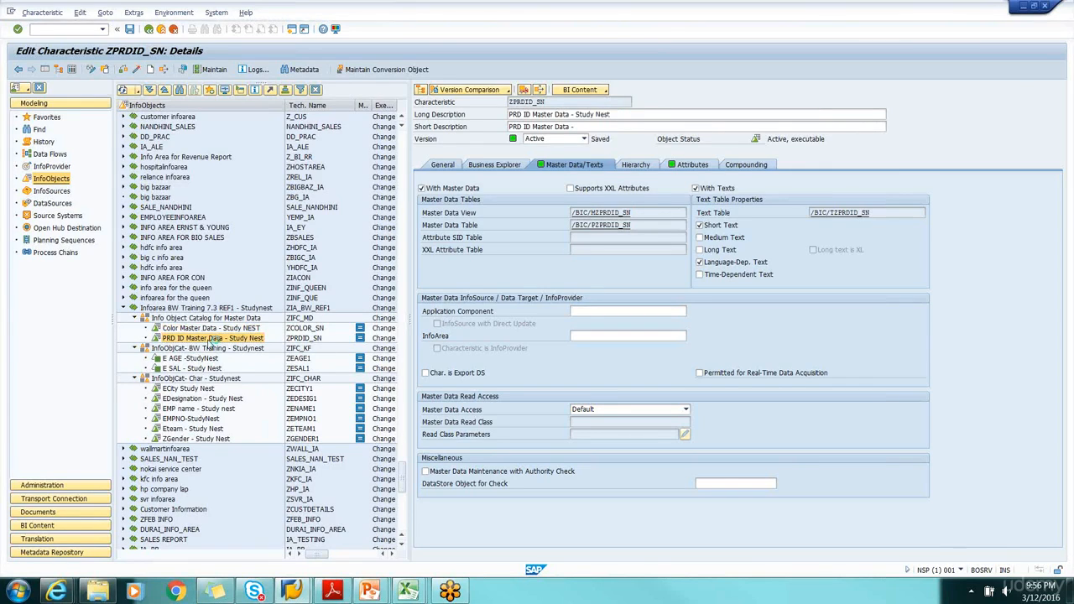
pyautogui.rightClick(212, 343)
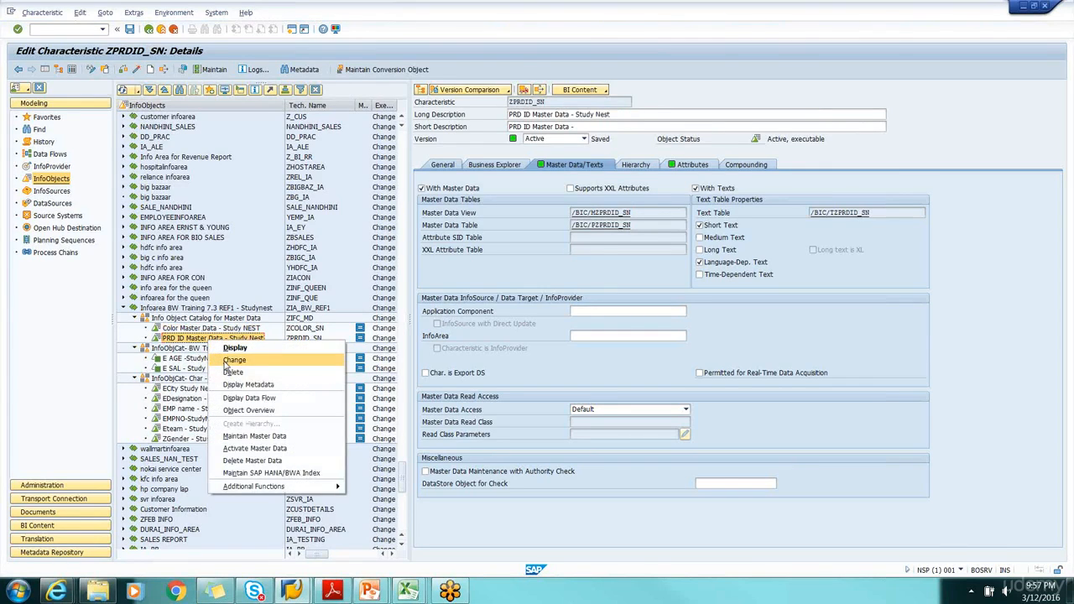
pyautogui.click(236, 360)
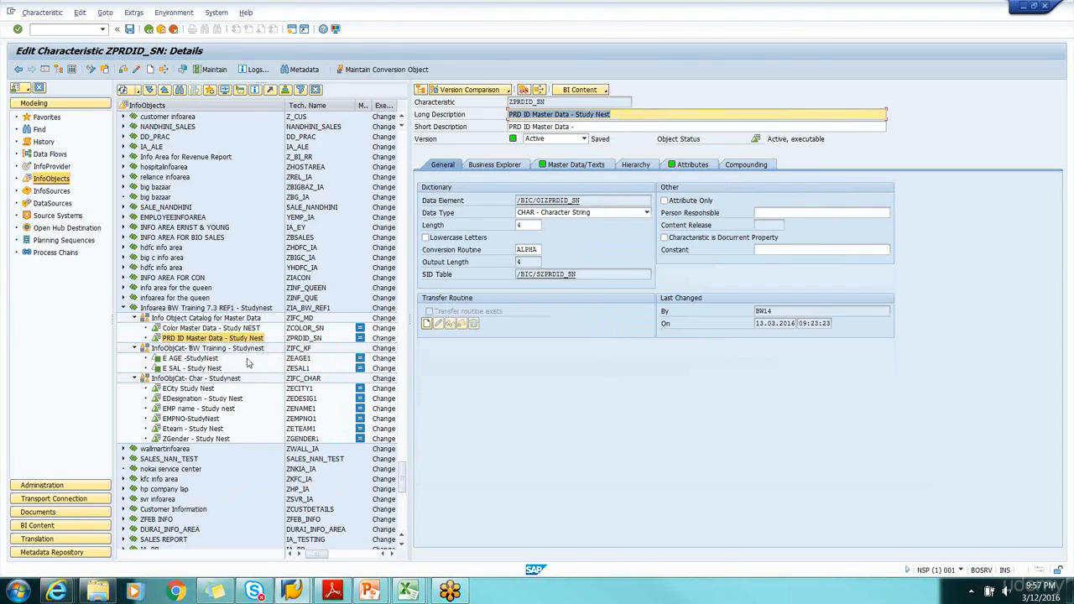
pyautogui.click(195, 328)
pyautogui.click(198, 338)
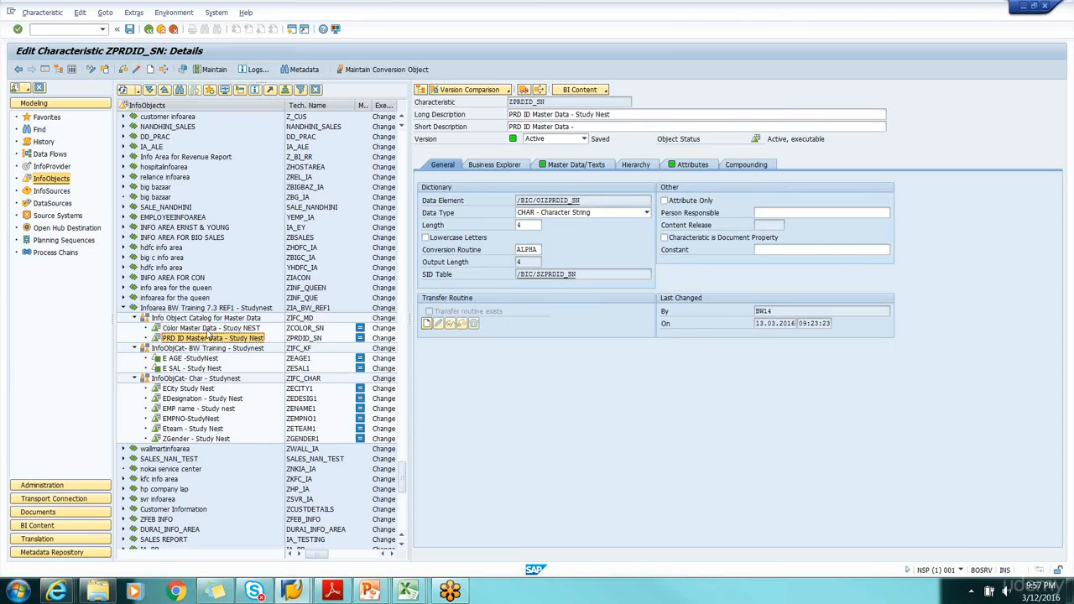
pyautogui.click(208, 330)
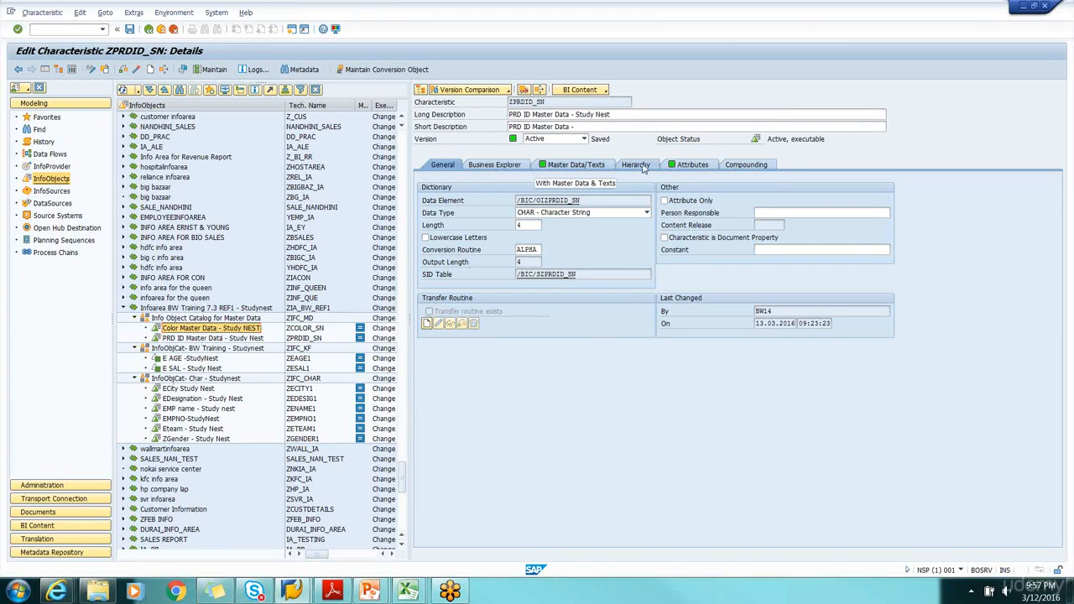
# Check the attribute list, the master data and text settings, and the general settings of ZPRDID_SN
pyautogui.click(693, 165)
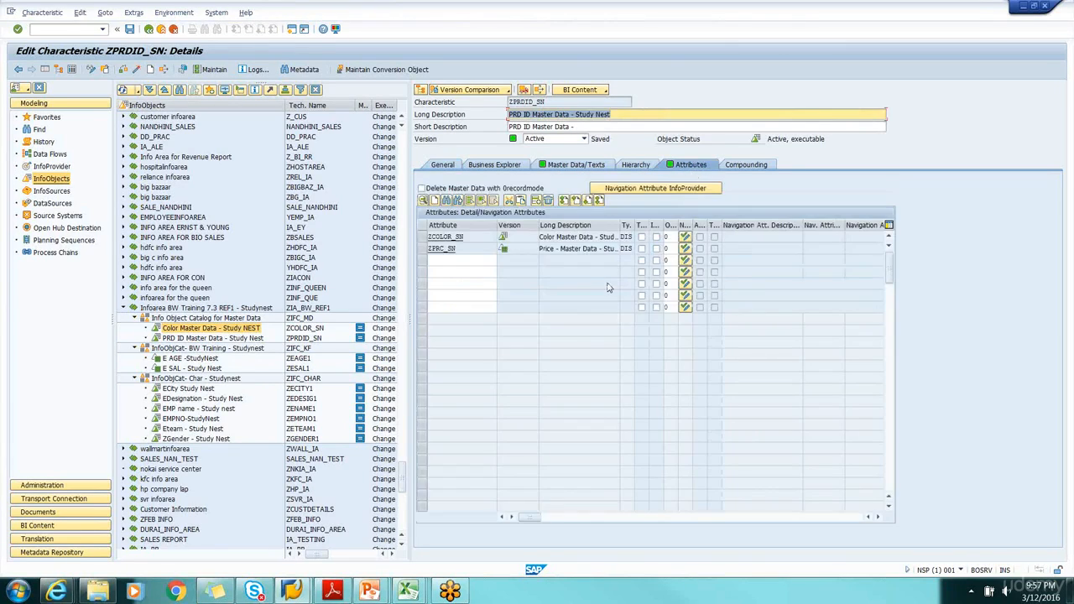
pyautogui.rightClick(224, 341)
pyautogui.click(224, 341)
pyautogui.click(212, 331)
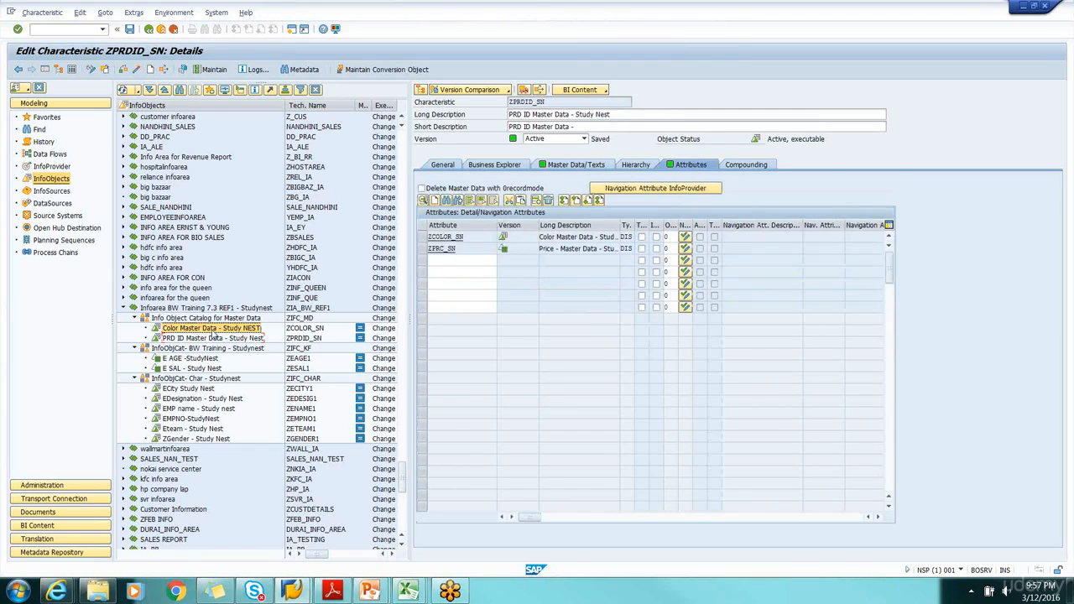
pyautogui.click(575, 165)
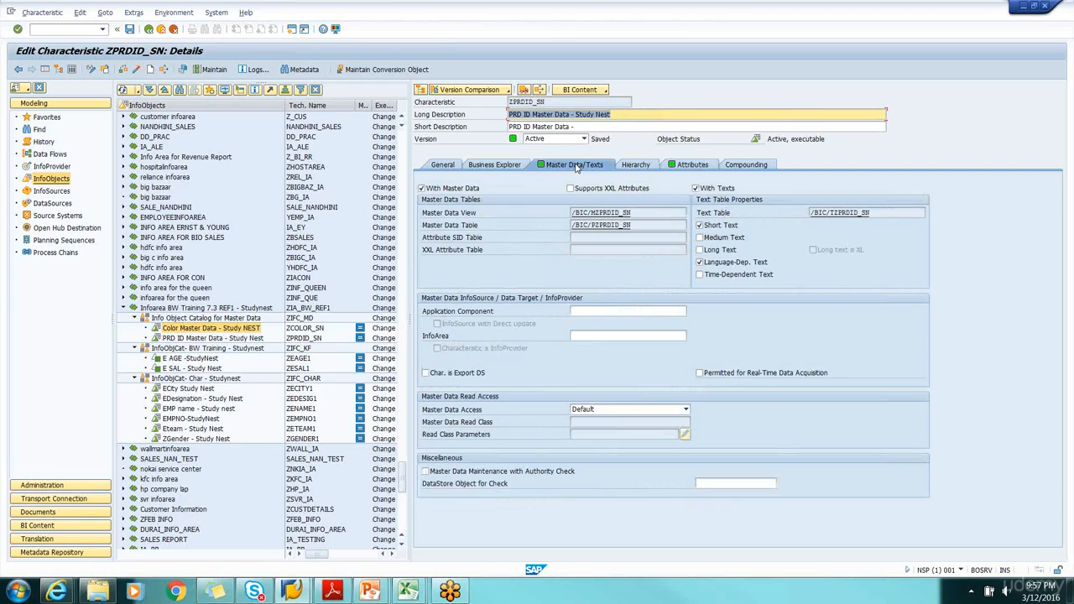
pyautogui.click(450, 166)
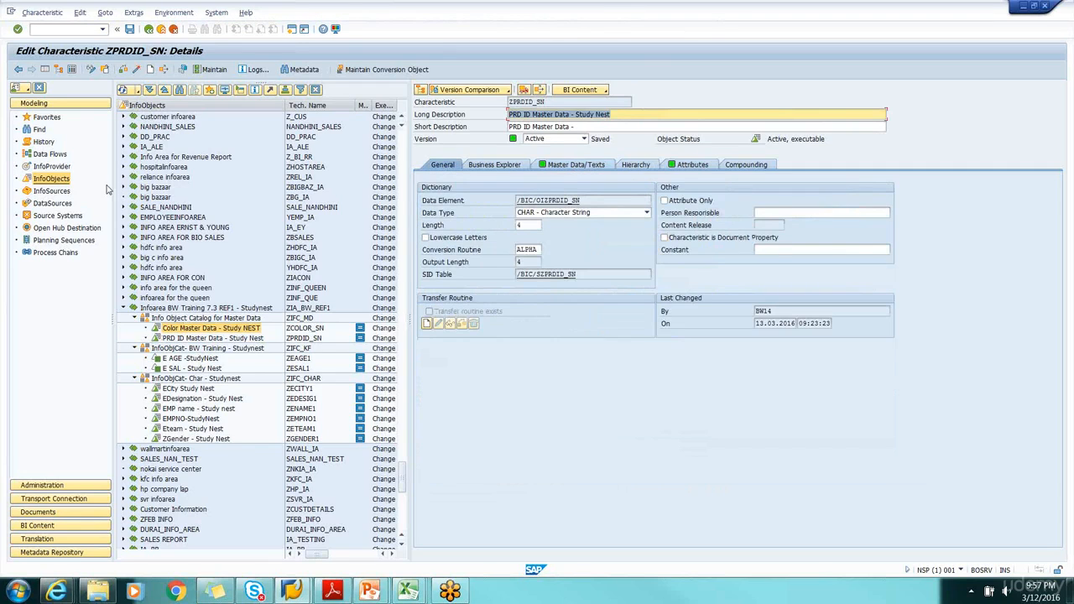
# Begin a DataSource named ZDS_MD_ATT under Application Component - Study Nest with data type Master Data Attributes
pyautogui.click(53, 204)
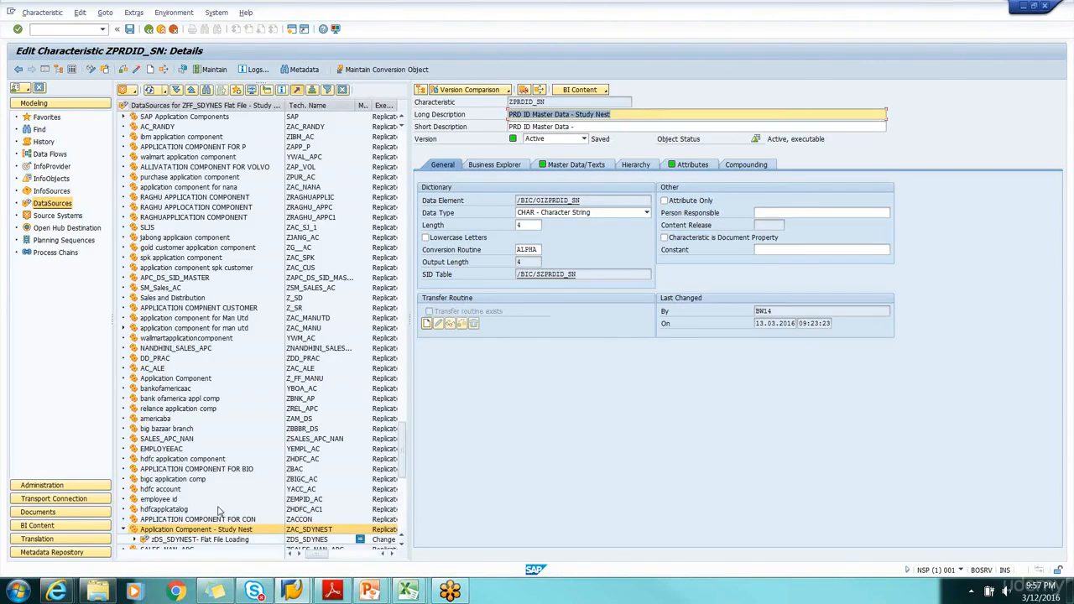
pyautogui.scroll(-5, 403, 489)
pyautogui.scroll(-1, 403, 489)
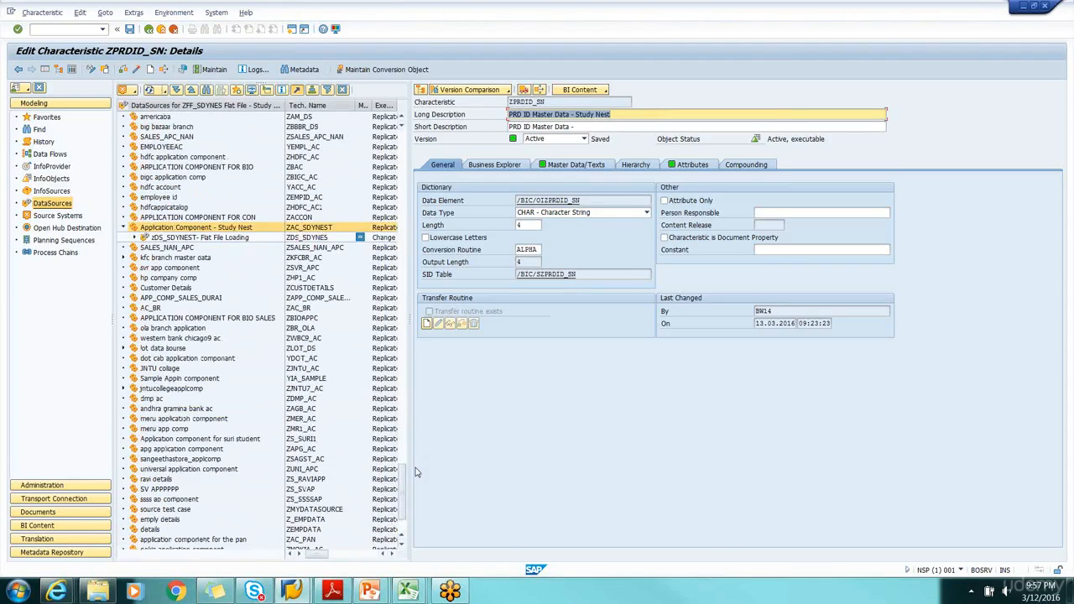
pyautogui.rightClick(193, 230)
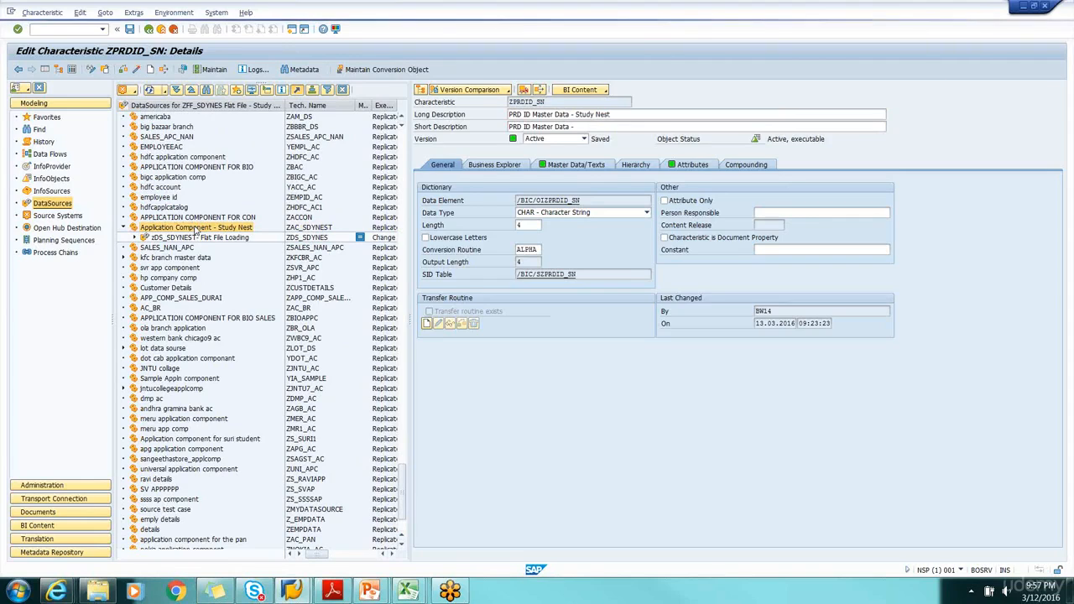
pyautogui.click(238, 272)
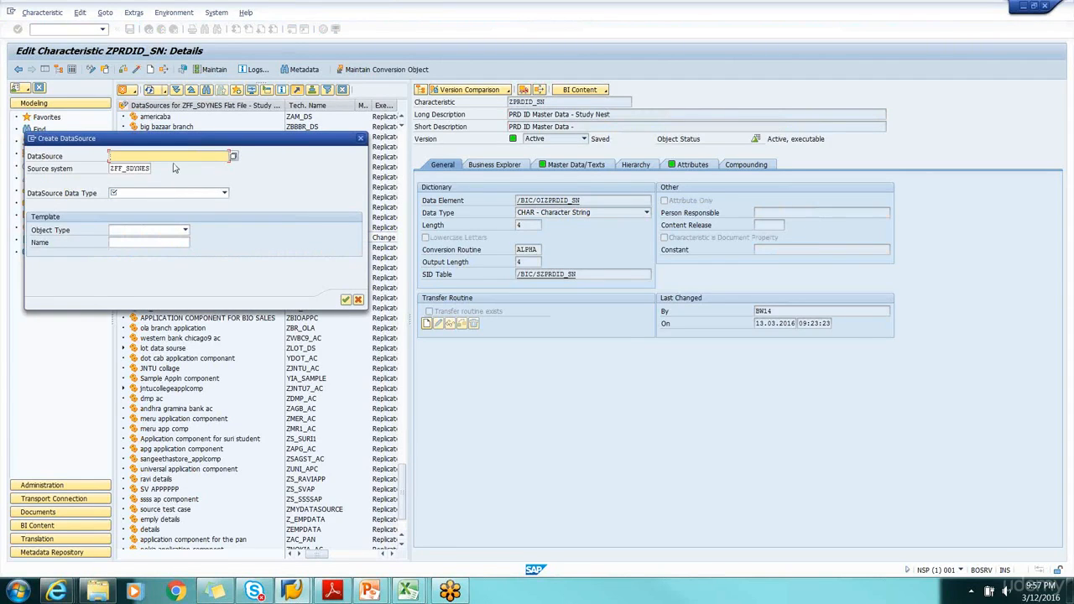
pyautogui.write('z')
pyautogui.click(147, 167)
pyautogui.click(160, 192)
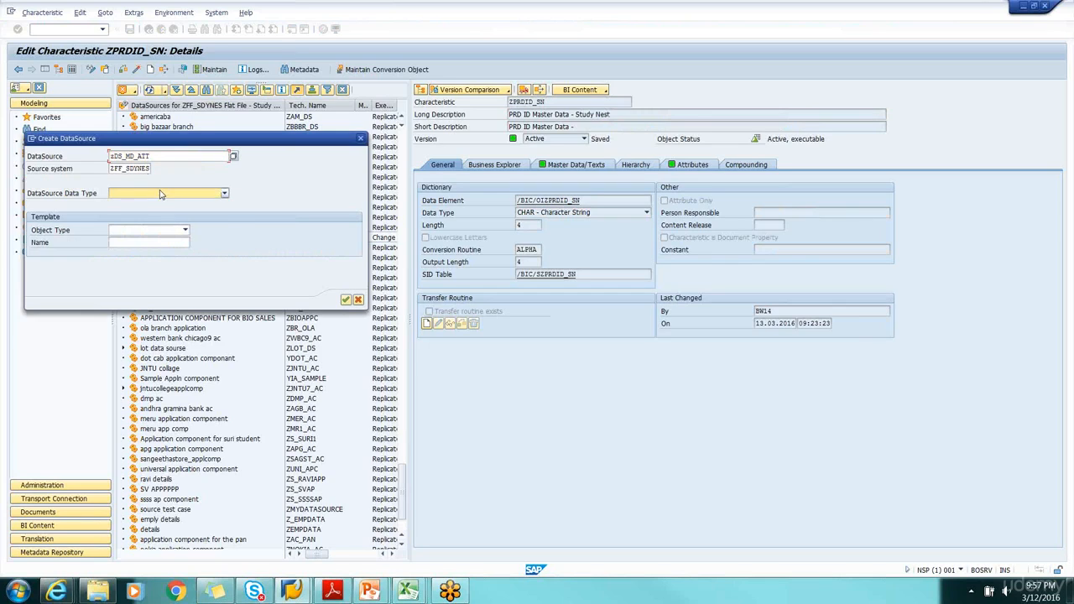
pyautogui.click(160, 194)
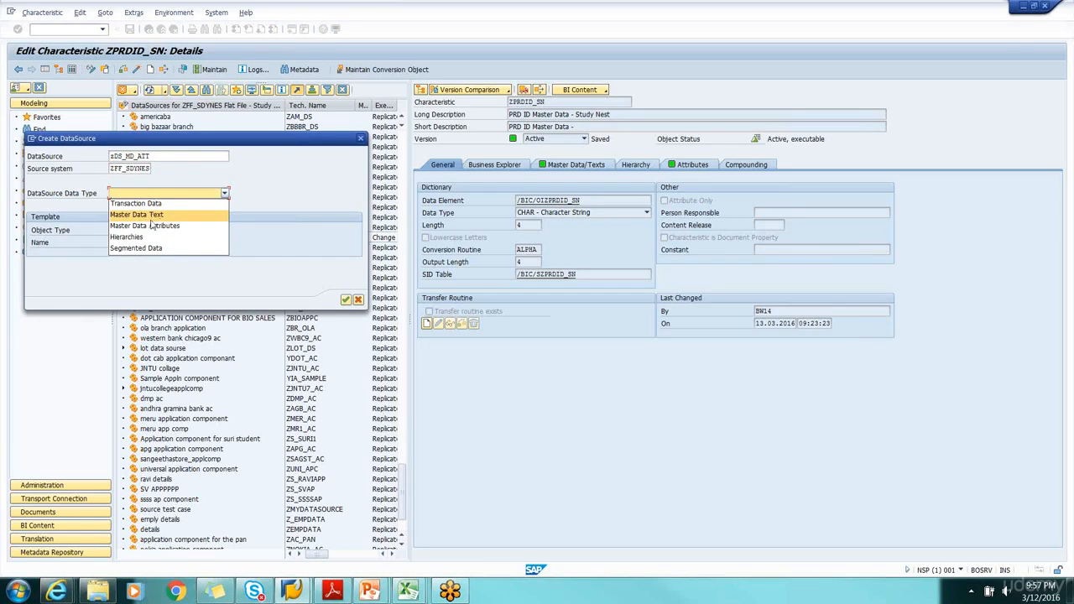
pyautogui.click(151, 226)
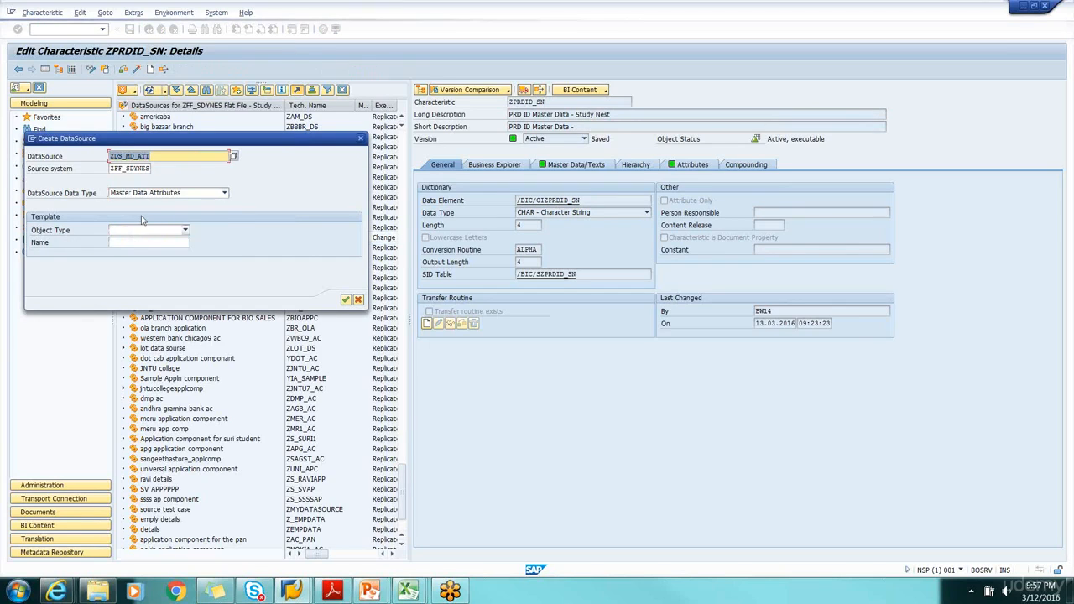
# Try again to create ZDS_MD_ATT from an InfoObject template with subtype Attributes, named ZPRDID_SN
pyautogui.click(143, 230)
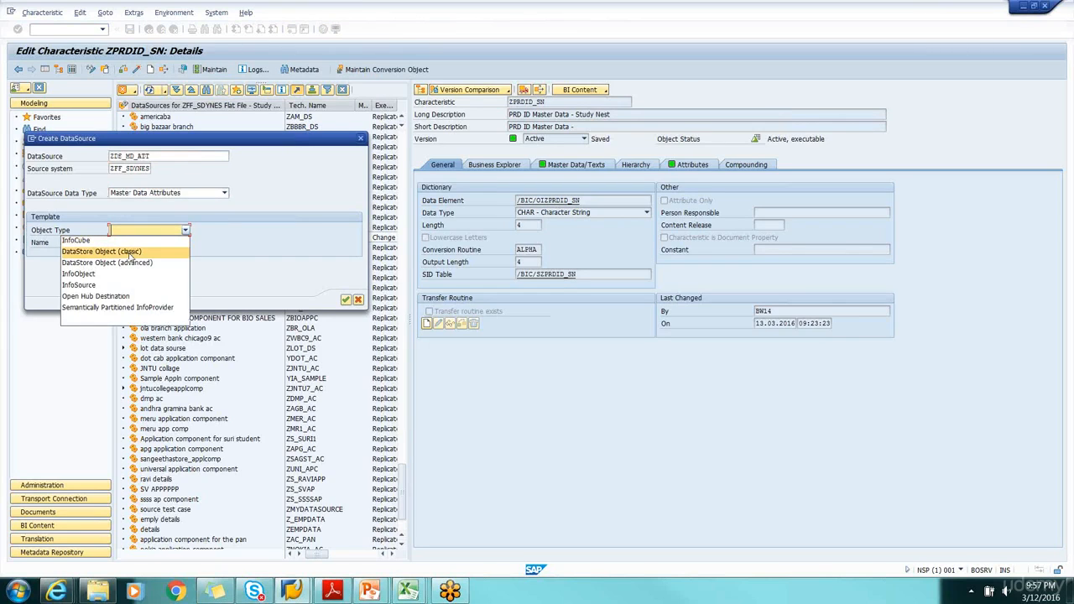
pyautogui.click(141, 272)
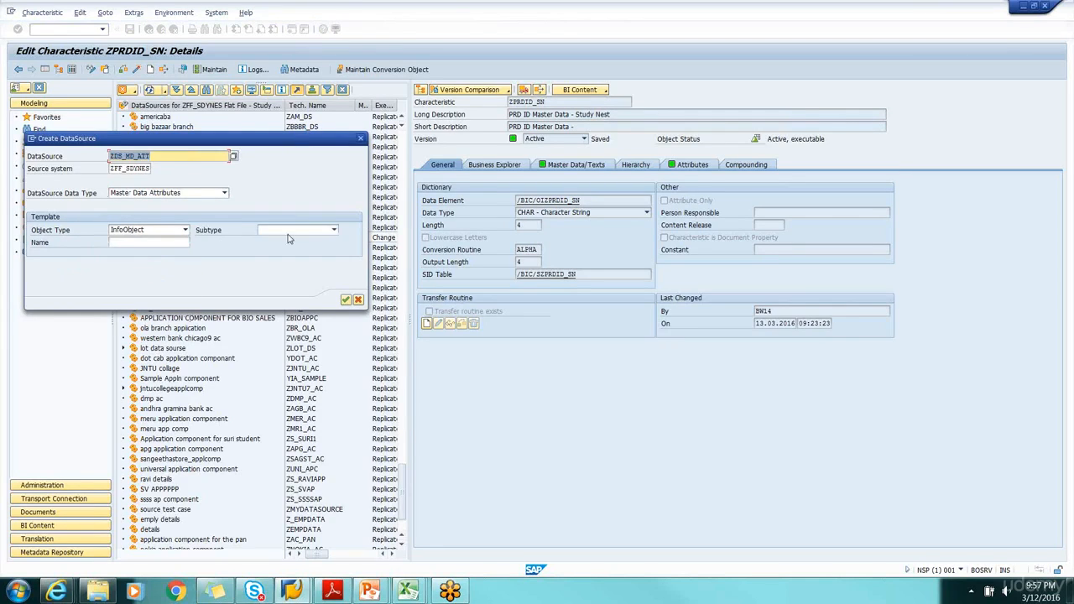
pyautogui.click(291, 231)
pyautogui.click(290, 243)
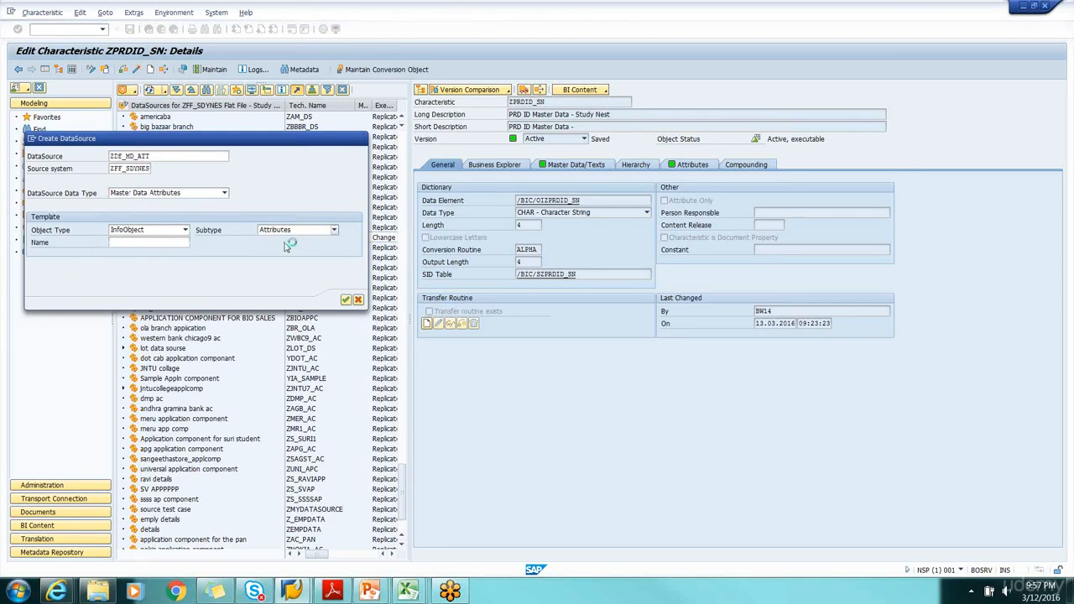
pyautogui.click(164, 245)
pyautogui.click(166, 253)
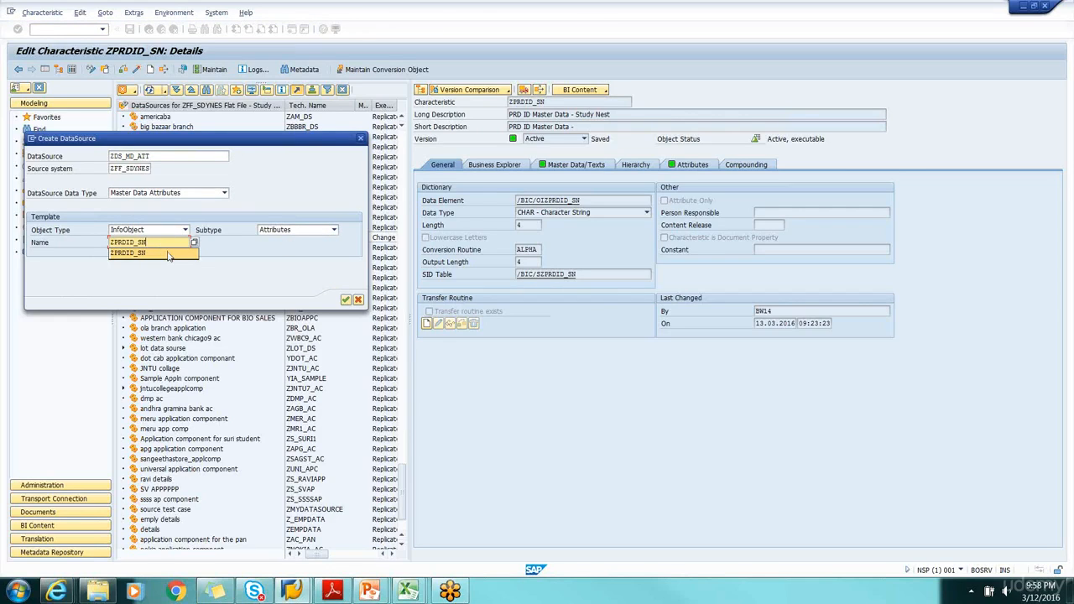
pyautogui.click(345, 299)
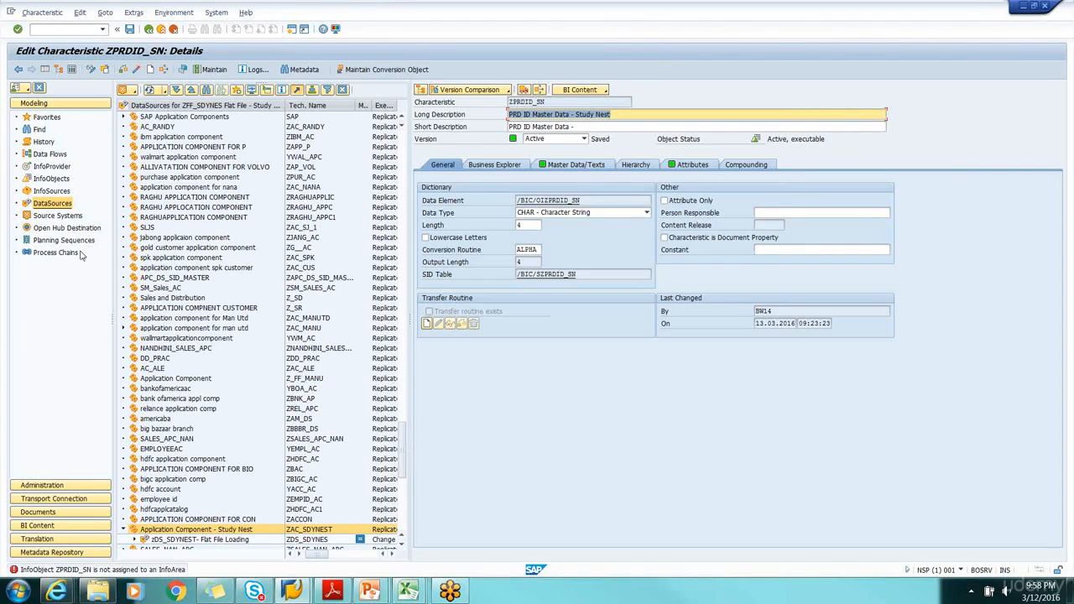
# Locate ZPRDID_SN under Infoarea BW Training 7.3 REF1 - Studynest, widen the InfoObjects tree and open the characteristic in display mode
pyautogui.click(59, 181)
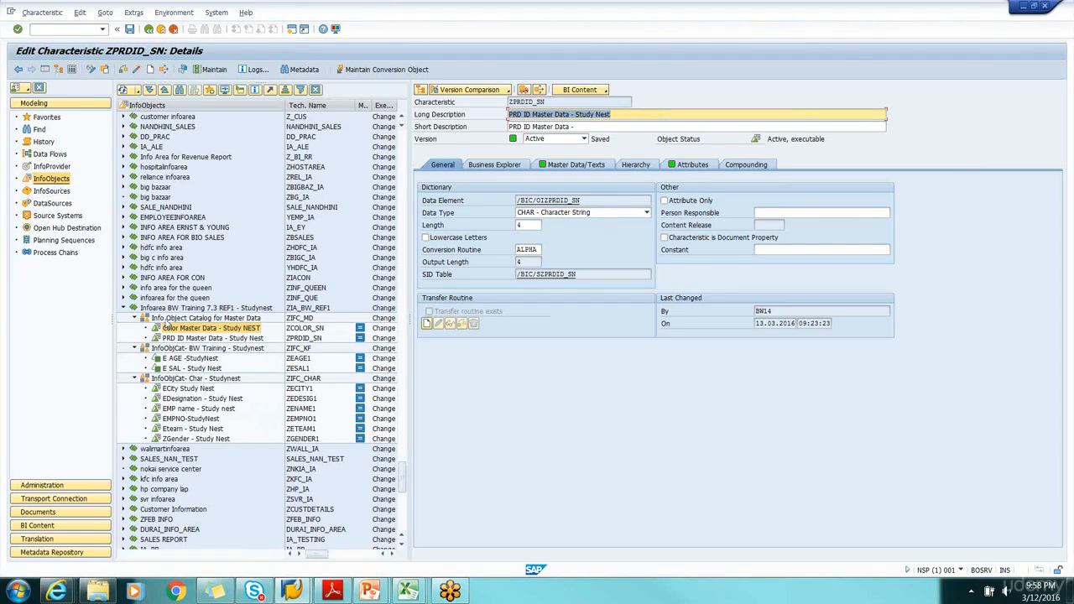
pyautogui.click(167, 338)
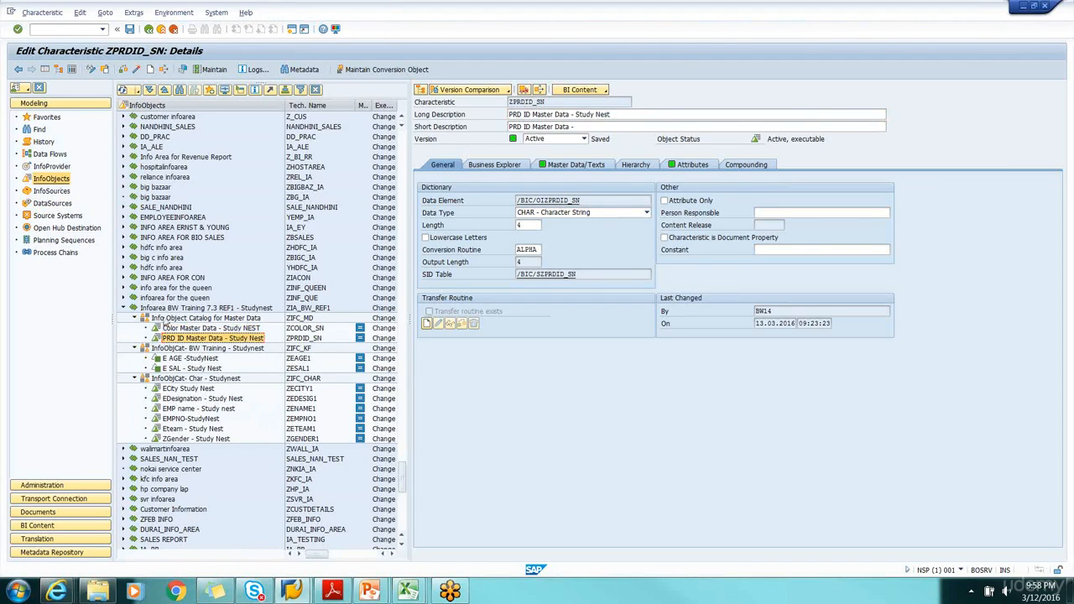
pyautogui.click(166, 308)
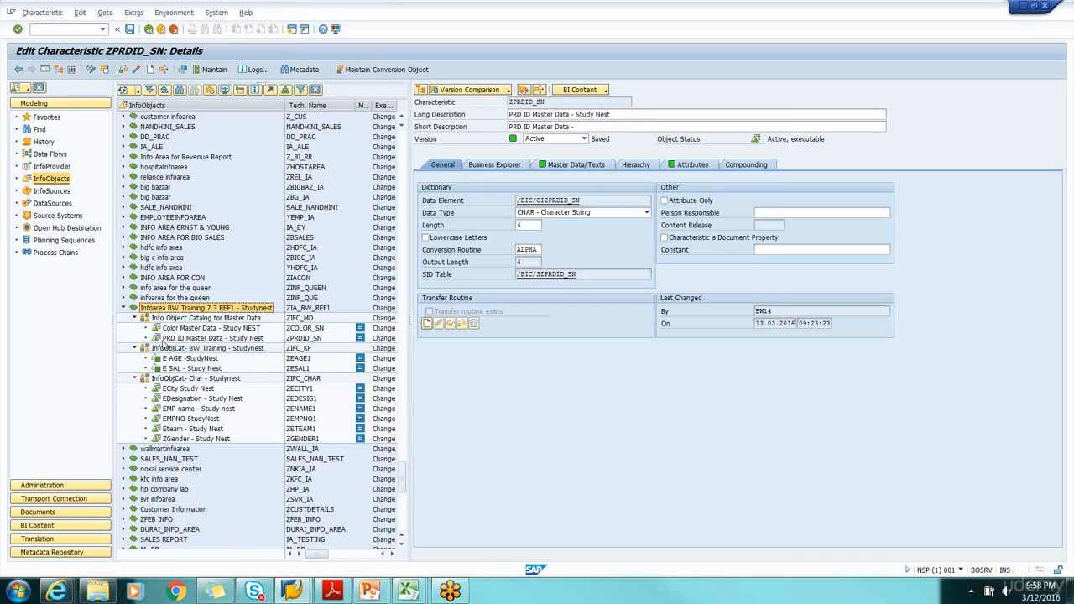
pyautogui.click(167, 339)
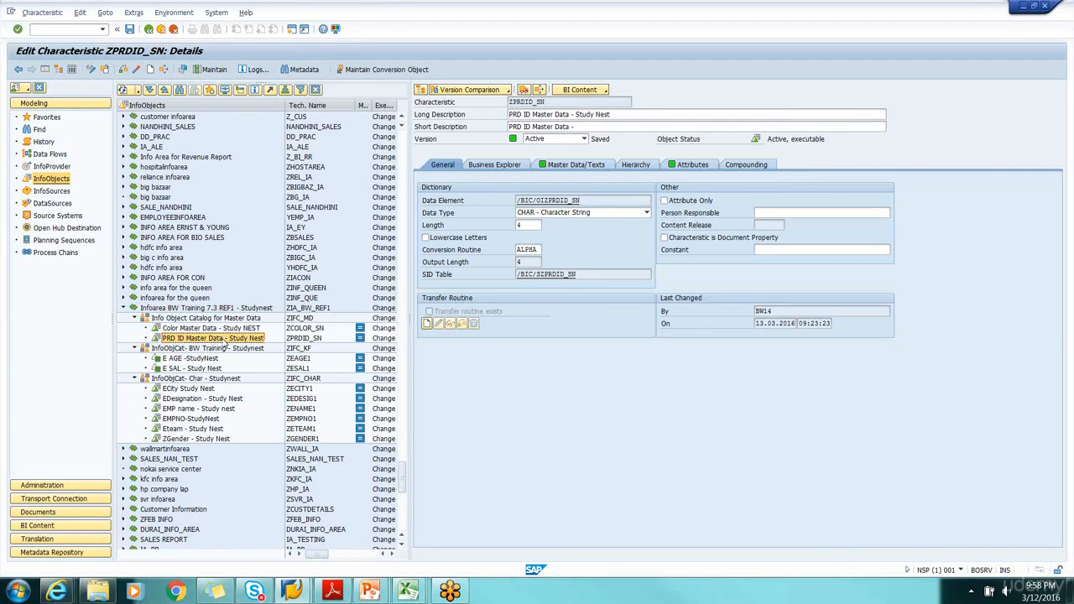
pyautogui.moveTo(285, 106); pyautogui.dragTo(280, 106)
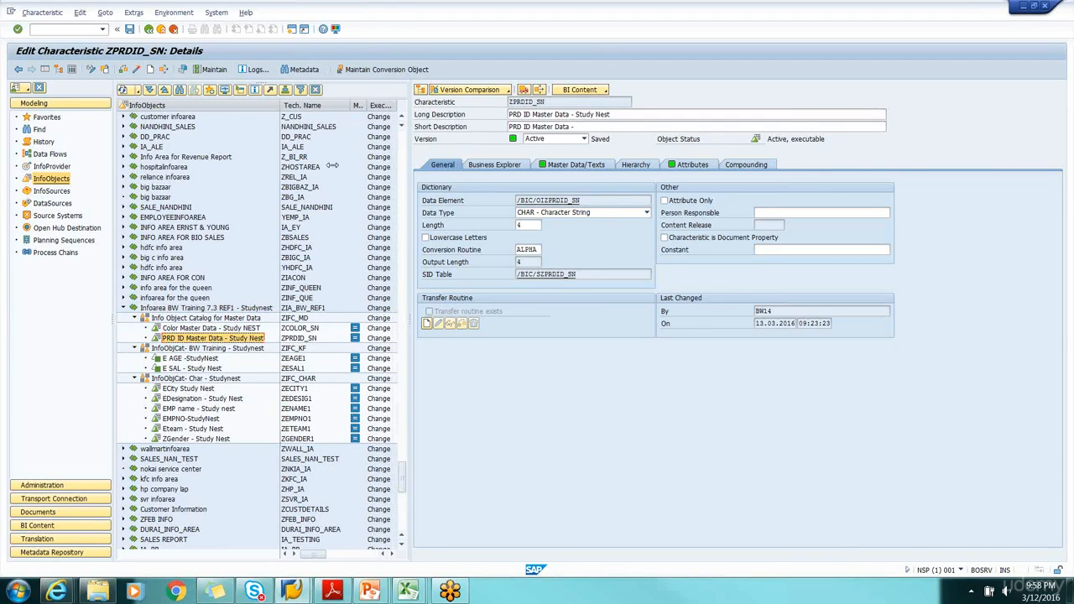
pyautogui.moveTo(411, 246); pyautogui.dragTo(447, 247)
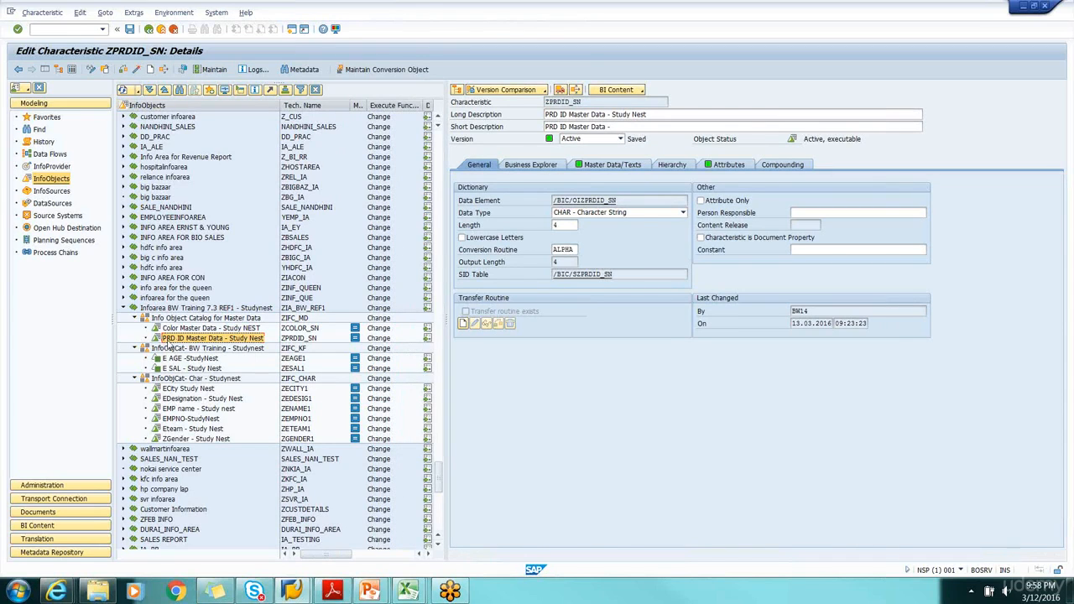
pyautogui.doubleClick(212, 338)
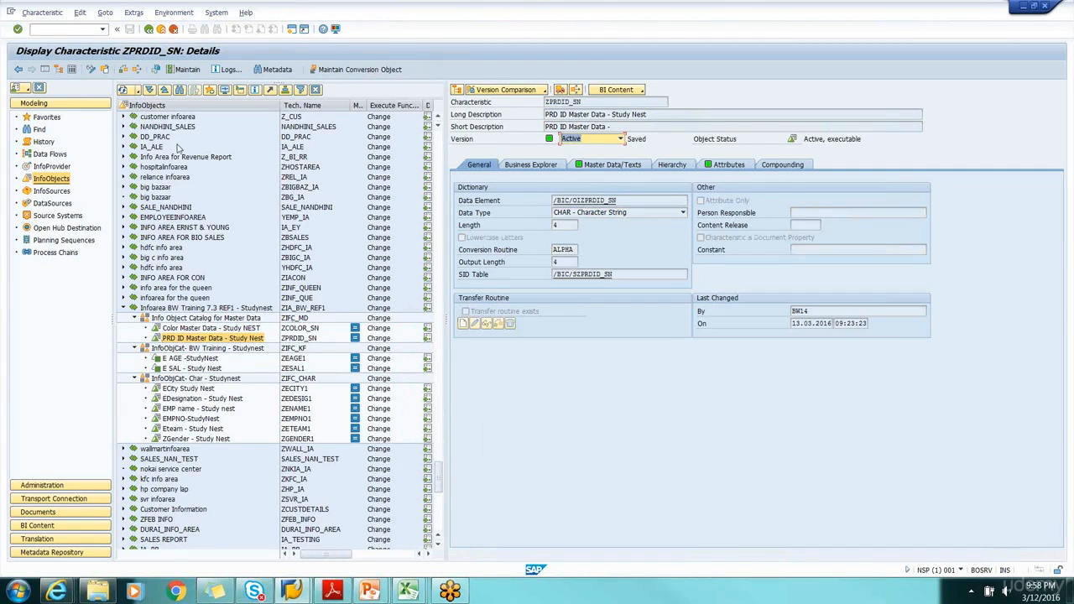
pyautogui.click(222, 329)
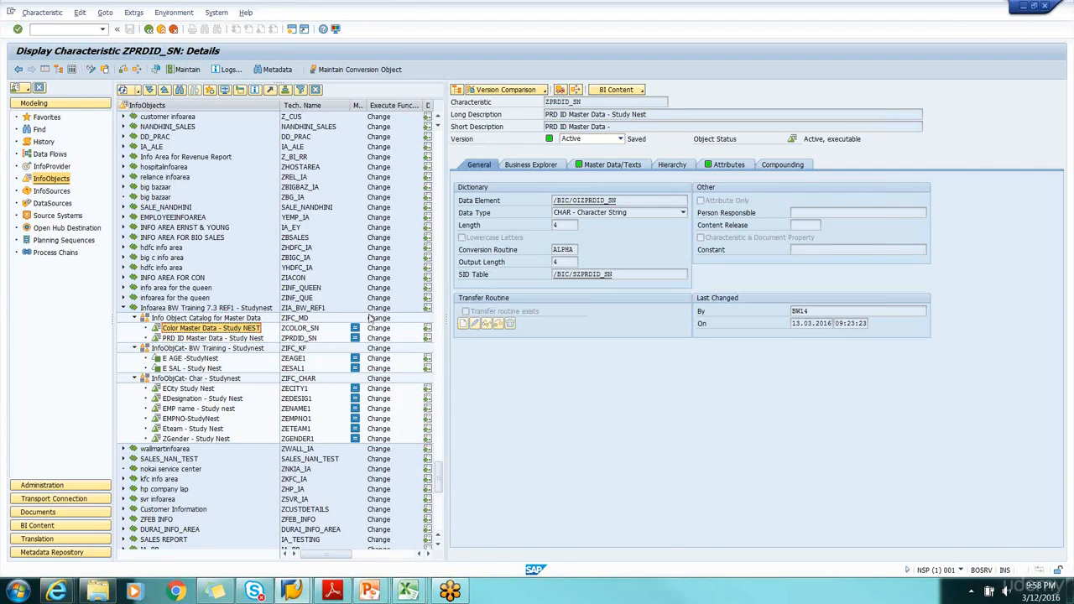
# Examine the attribute types of ZPRDID_SN and the details of its key figure ZPRC_SN, then close the key figure details
pyautogui.click(727, 165)
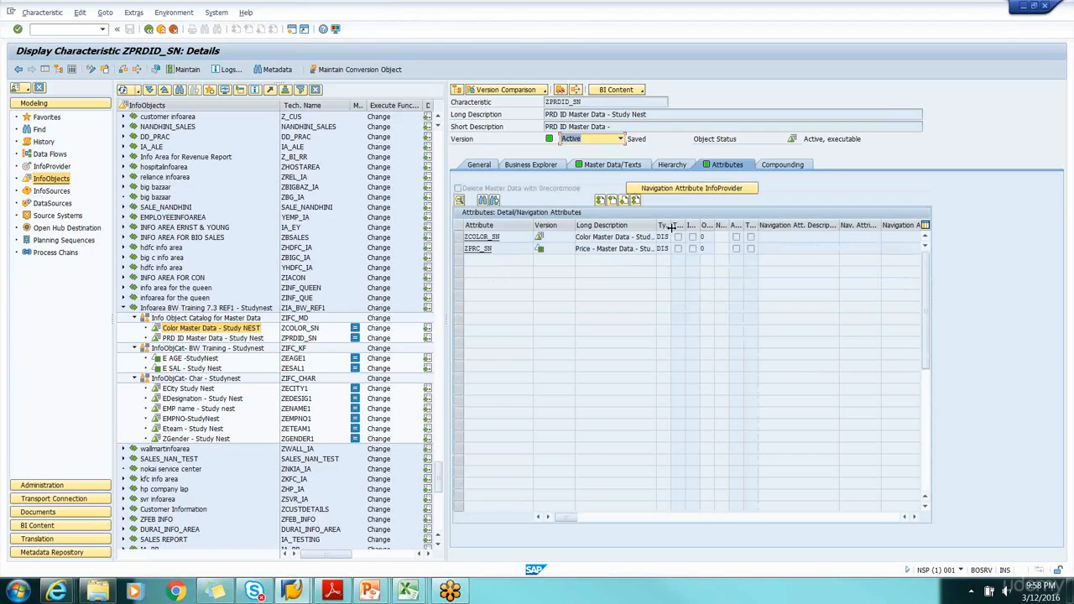
pyautogui.moveTo(672, 225); pyautogui.dragTo(749, 227)
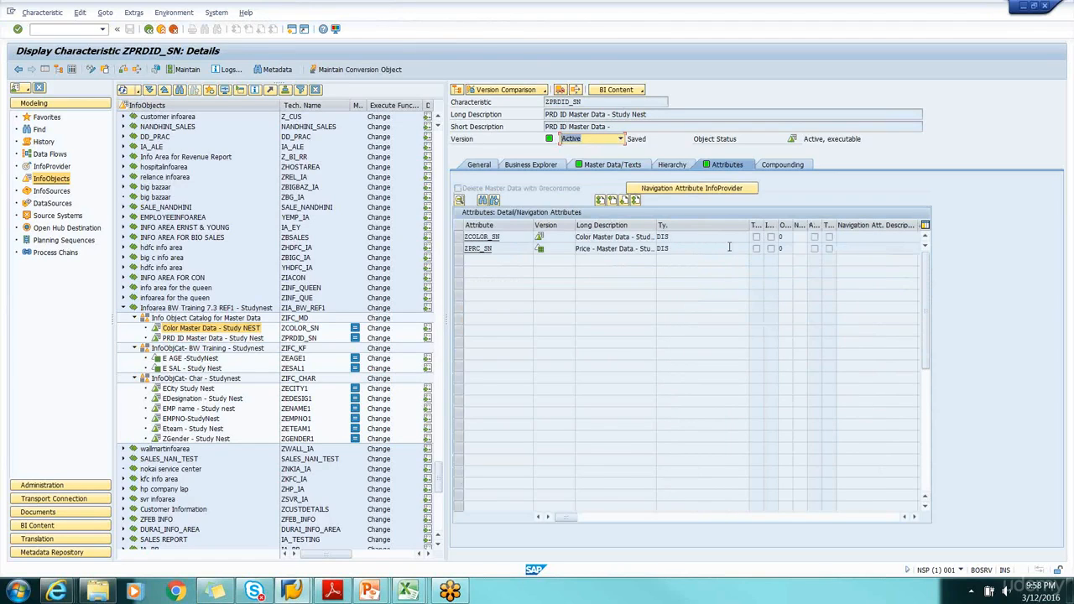
pyautogui.click(491, 251)
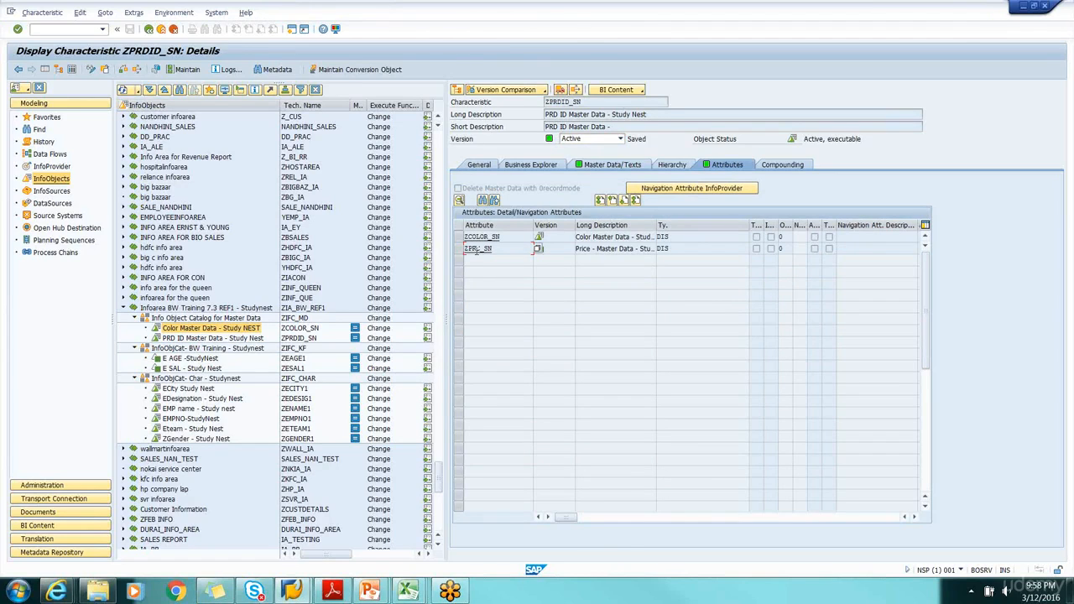
pyautogui.doubleClick(479, 252)
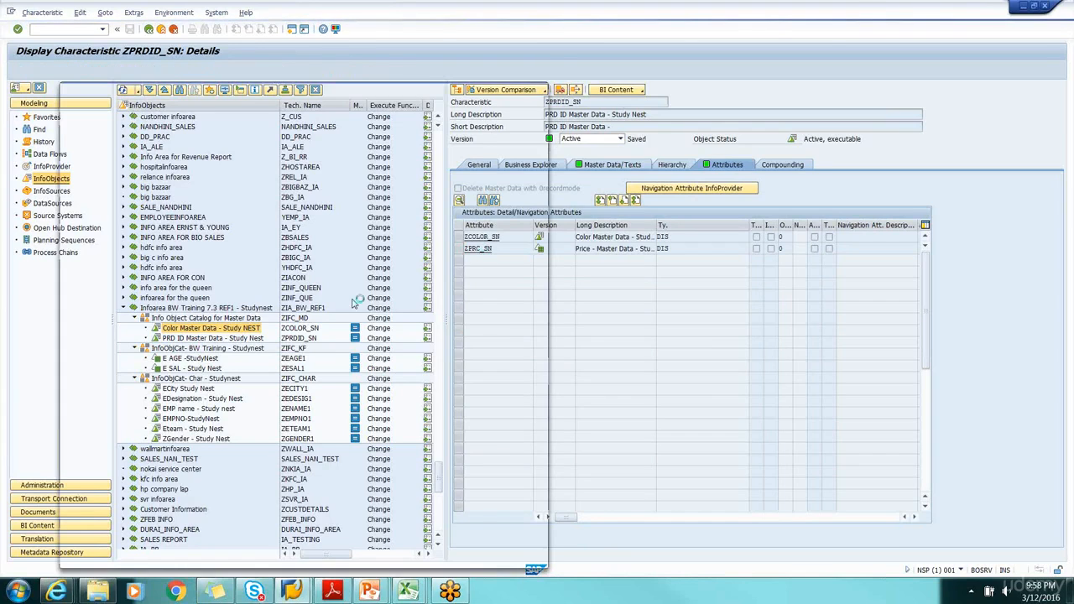
pyautogui.moveTo(290, 88); pyautogui.dragTo(546, 85)
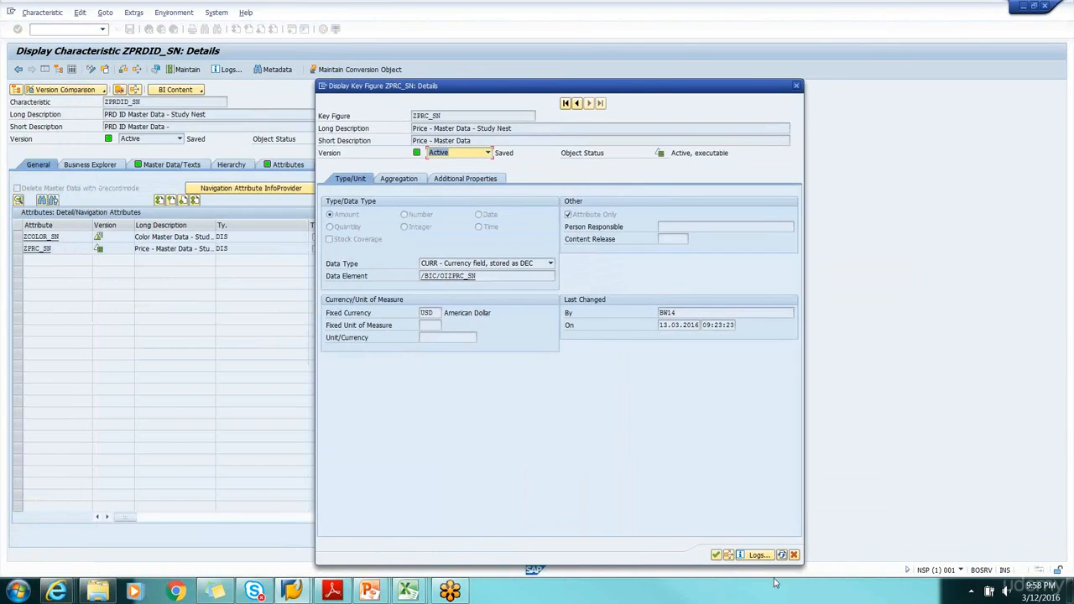
pyautogui.click(794, 555)
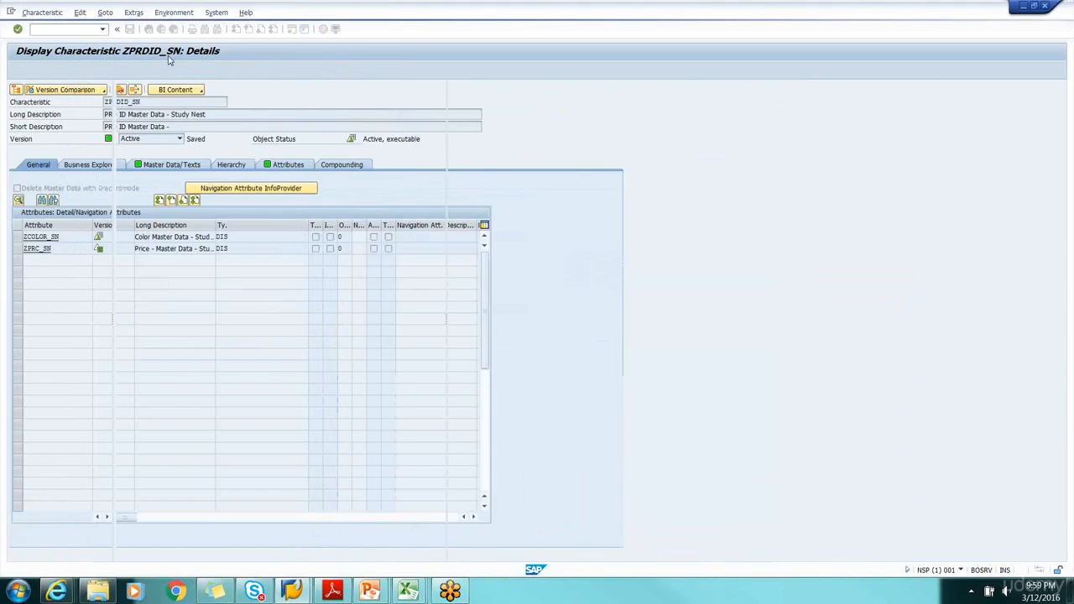
# Open the characteristic ZPRDID_SN from the Info Object Catalog for Master Data in change mode
pyautogui.click(148, 30)
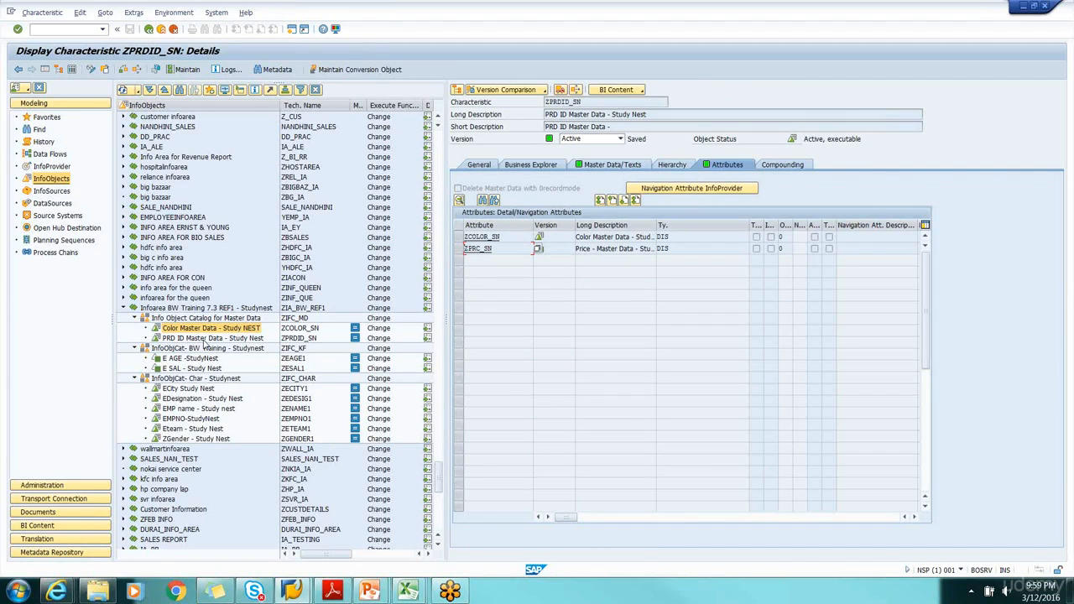
pyautogui.click(203, 339)
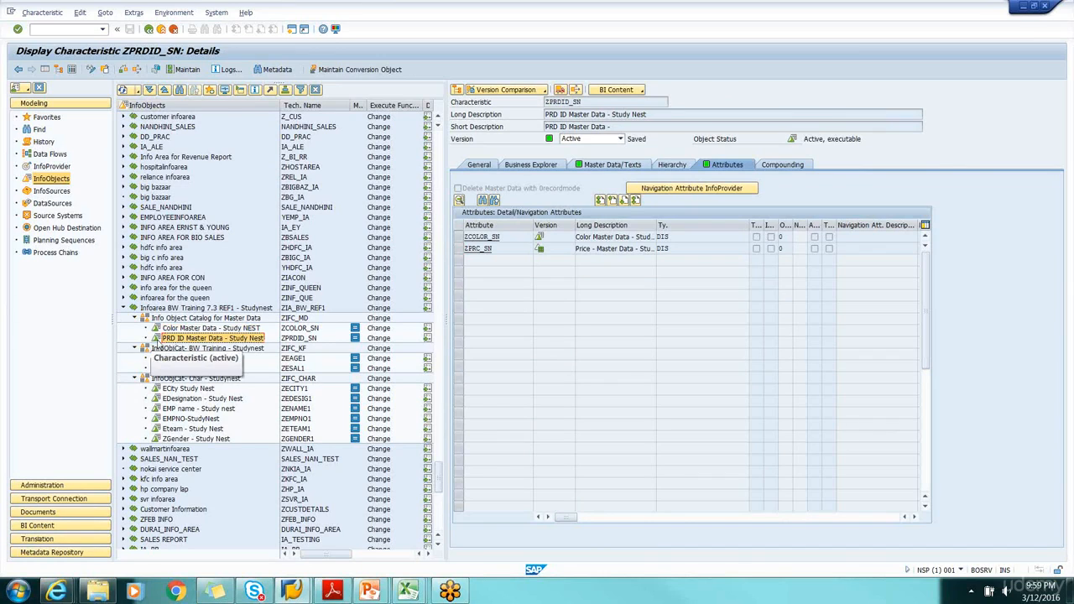
pyautogui.click(162, 340)
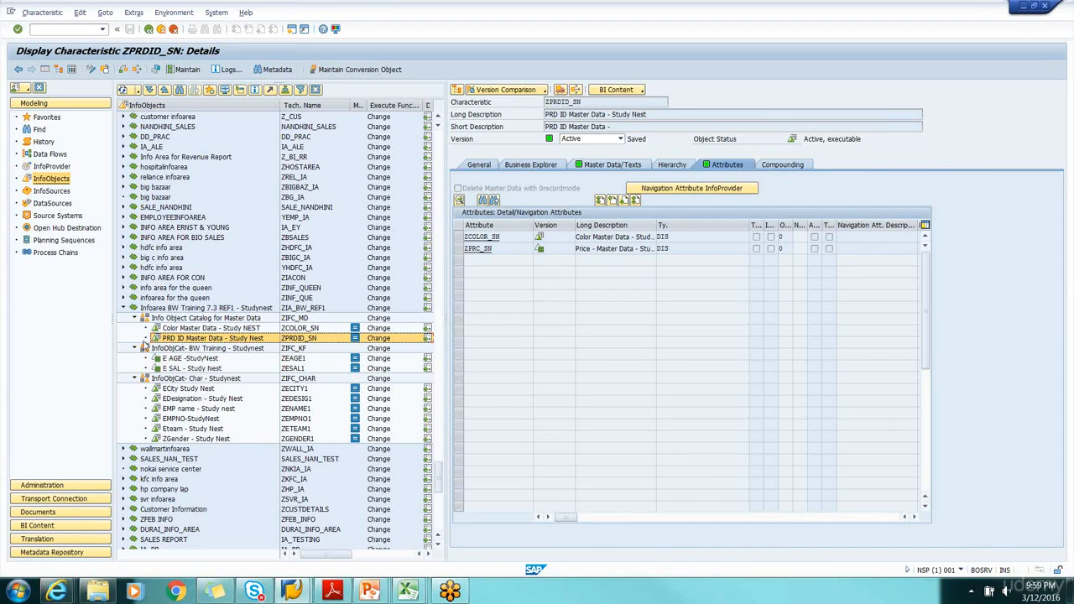
pyautogui.rightClick(166, 338)
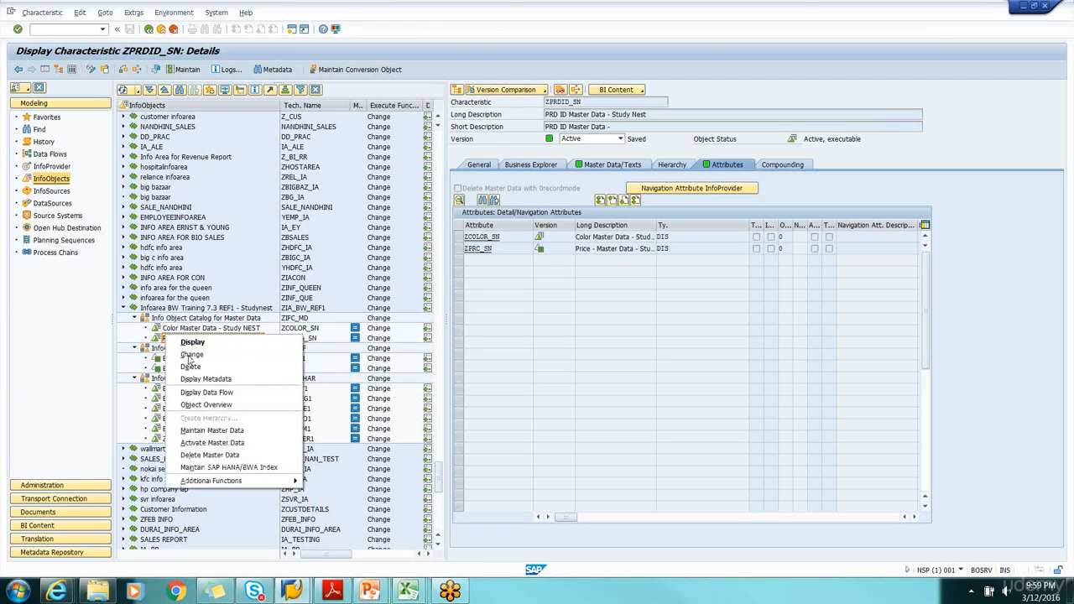
pyautogui.click(191, 354)
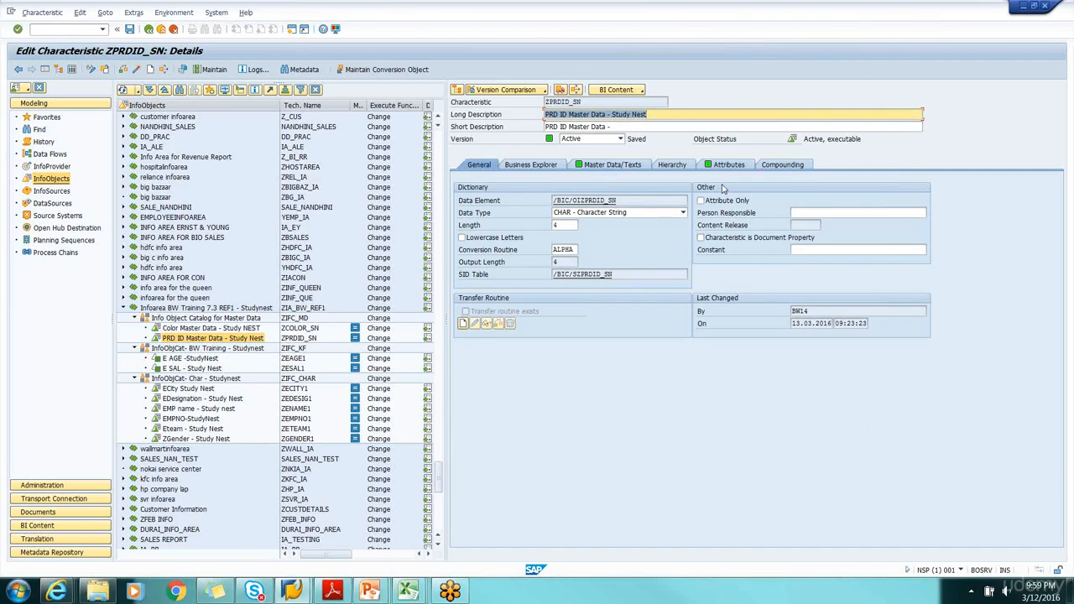
# Review the Business Explorer, master data and text, hierarchy and attribute settings of ZPRDID_SN, and select its infoarea in the tree
pyautogui.click(550, 165)
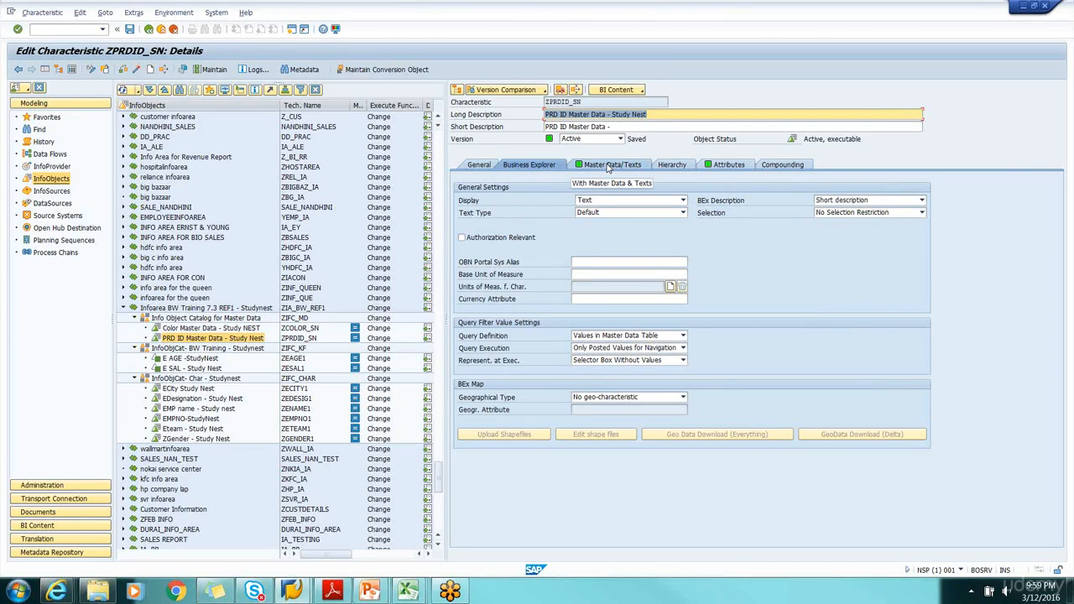
pyautogui.click(610, 165)
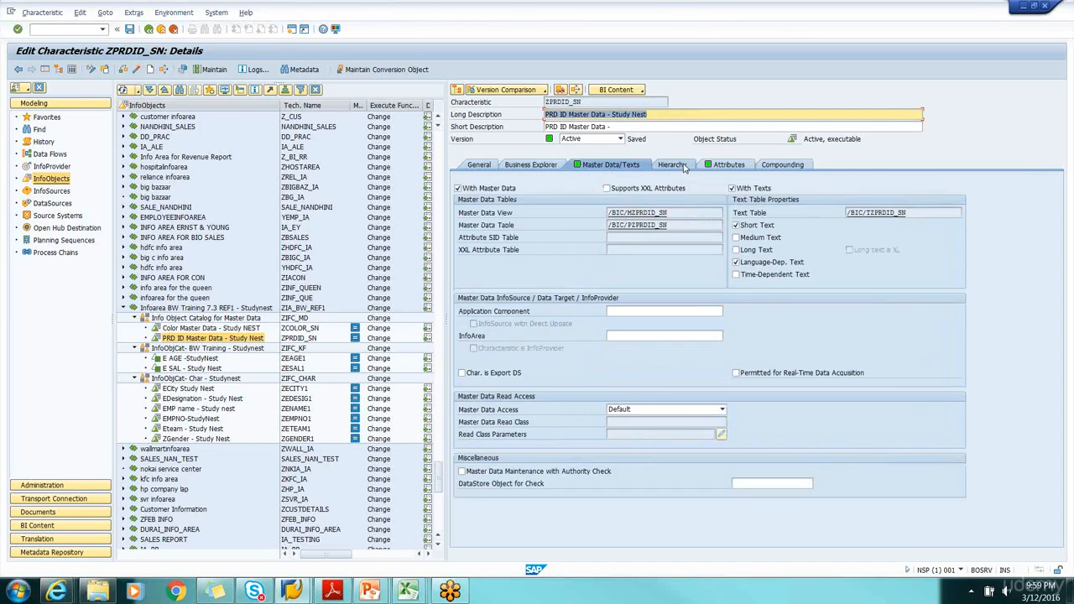
pyautogui.click(675, 166)
pyautogui.click(742, 165)
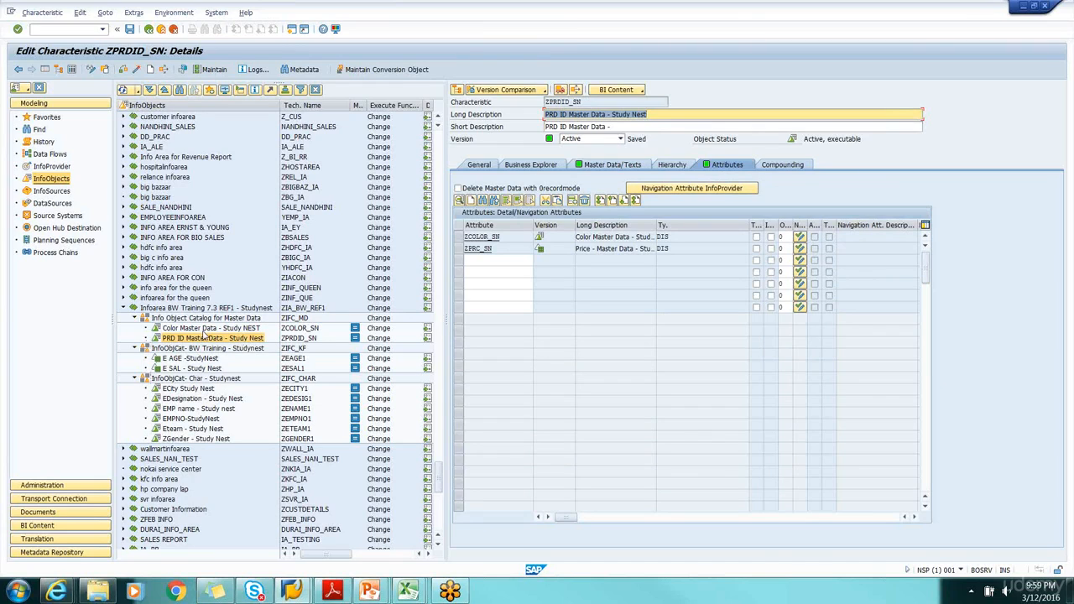
pyautogui.click(154, 308)
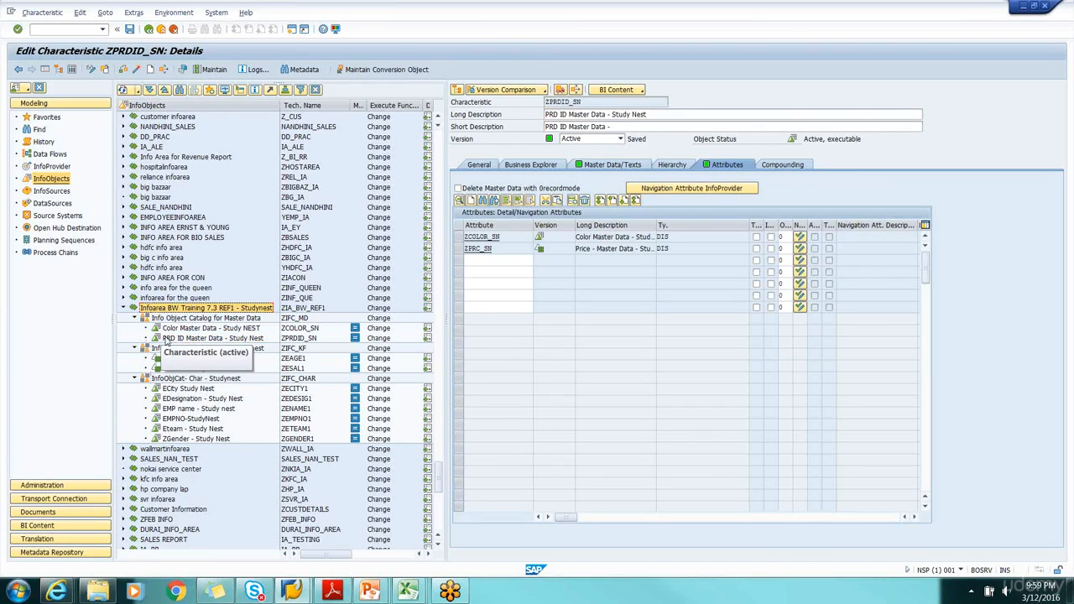